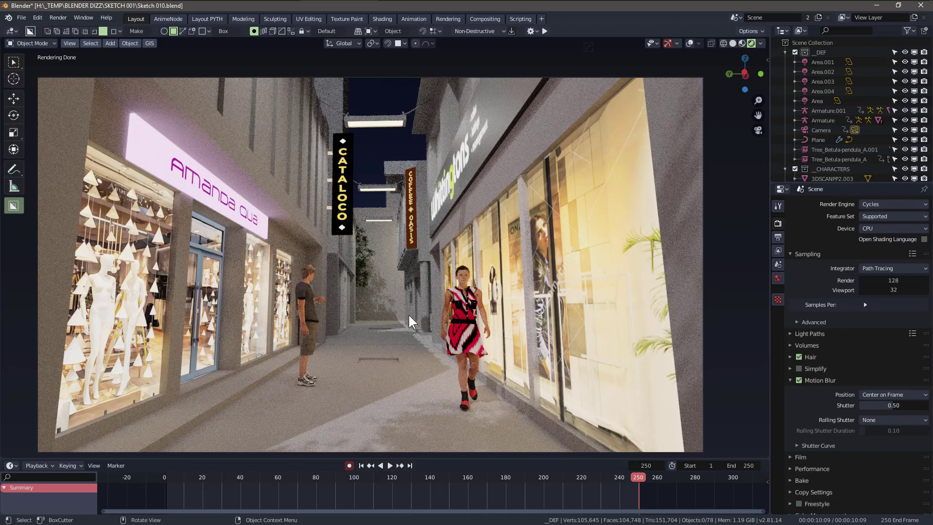
Look over the street scene in the viewport using solid shading.
{"action": "left_click", "coordinate": [733, 44]}
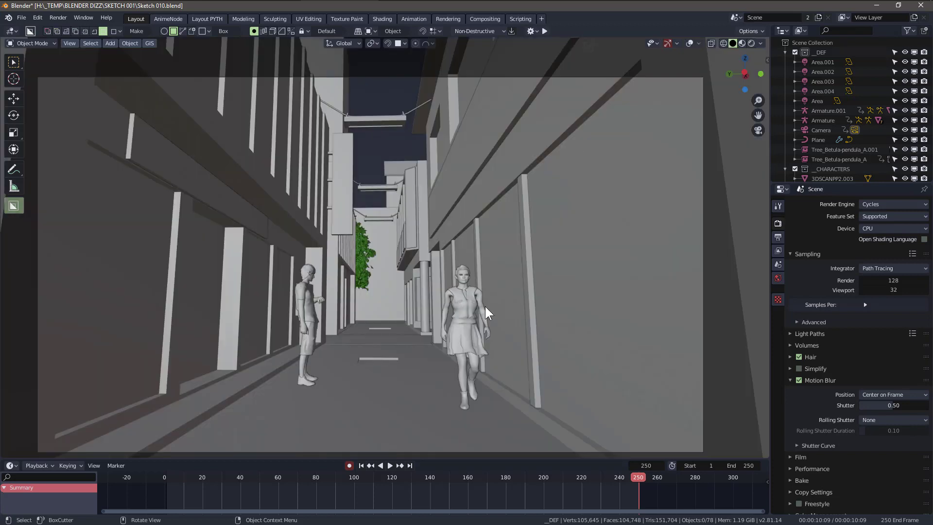
{"action": "mouse_move", "coordinate": [449, 322]}
{"action": "middle_mouse_down"}
{"action": "mouse_move", "coordinate": [491, 362]}
{"action": "mouse_move", "coordinate": [459, 345]}
{"action": "mouse_move", "coordinate": [240, 331]}
{"action": "middle_mouse_up"}
{"action": "middle_click_drag", "start_coordinate": [237, 295], "coordinate": [289, 293]}
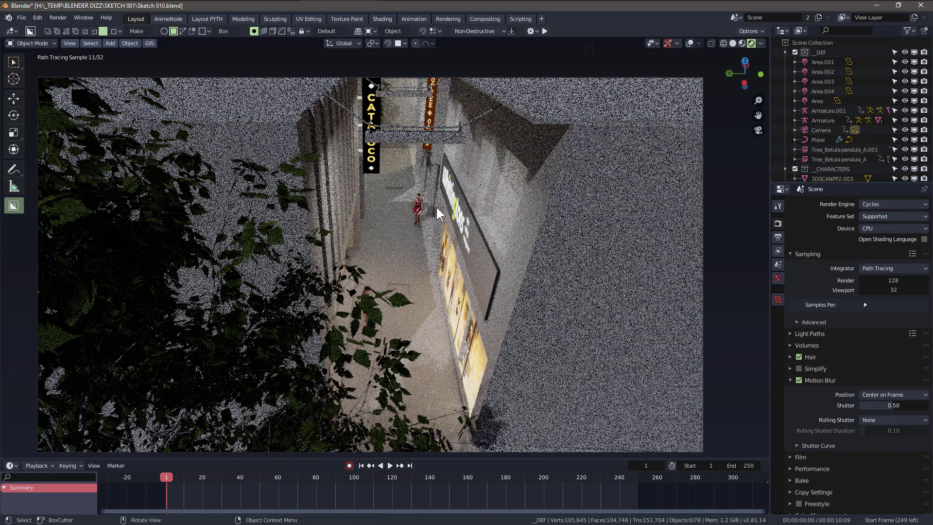
{"action": "left_click", "coordinate": [733, 44]}
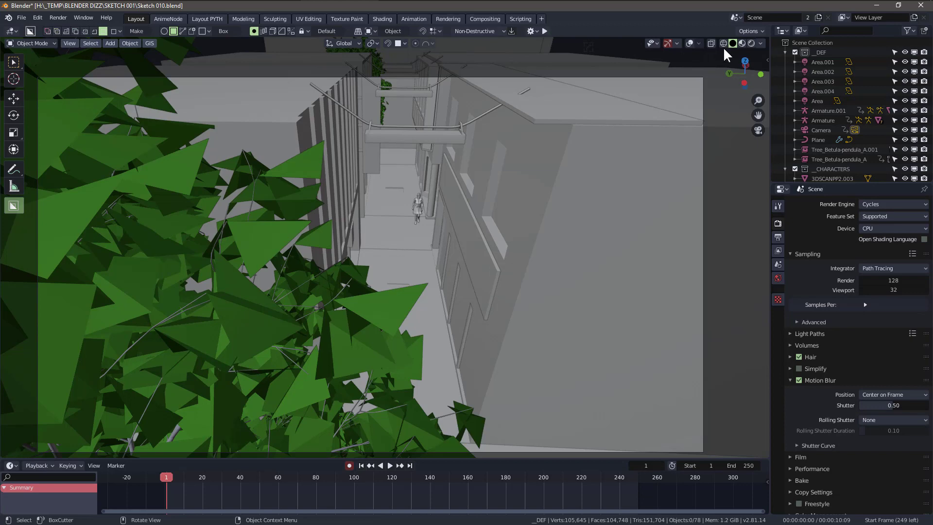
Play part of the street's camera animation and compare its first frame with end frame 250.
{"action": "left_click", "coordinate": [389, 465]}
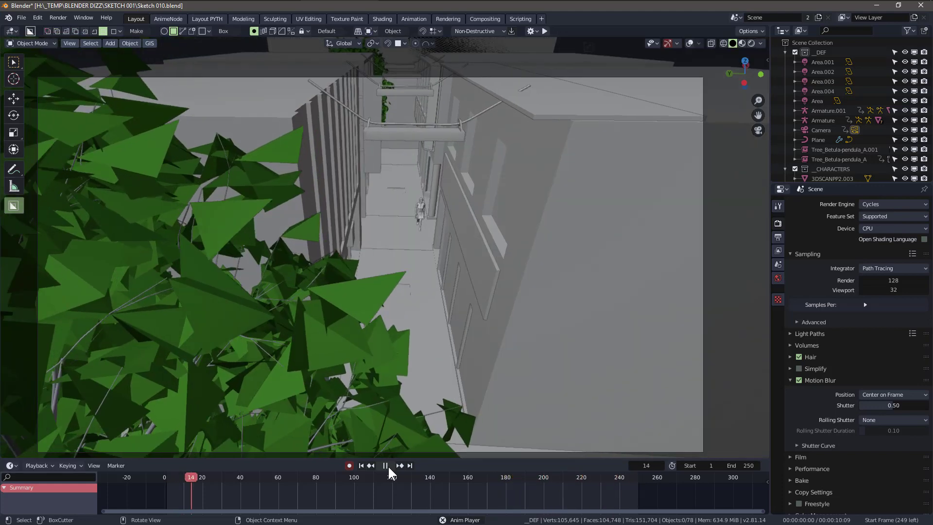
{"action": "left_click", "coordinate": [386, 464]}
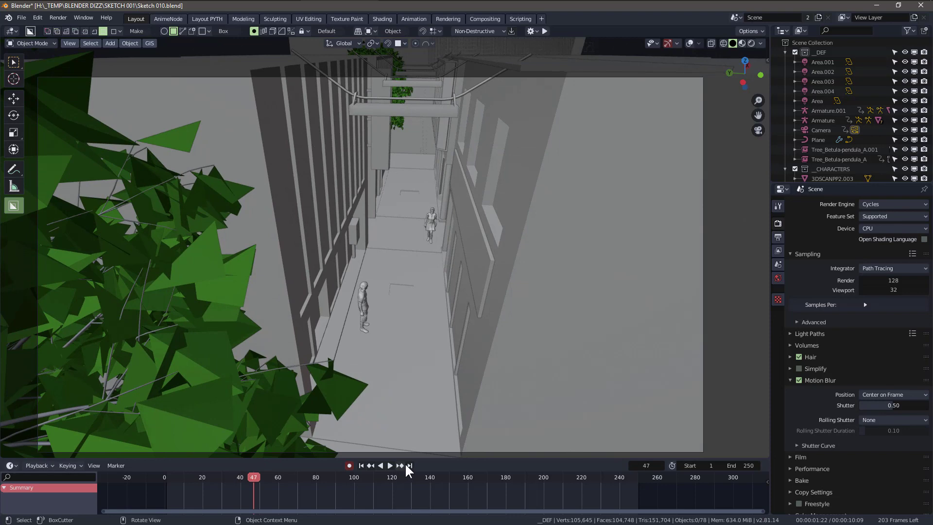
{"action": "left_click", "coordinate": [409, 465]}
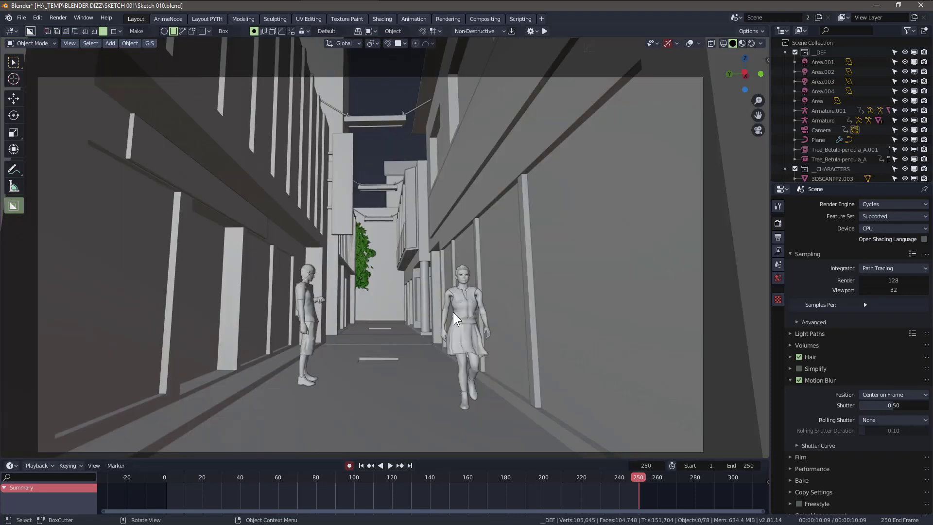
{"action": "left_click", "coordinate": [362, 466]}
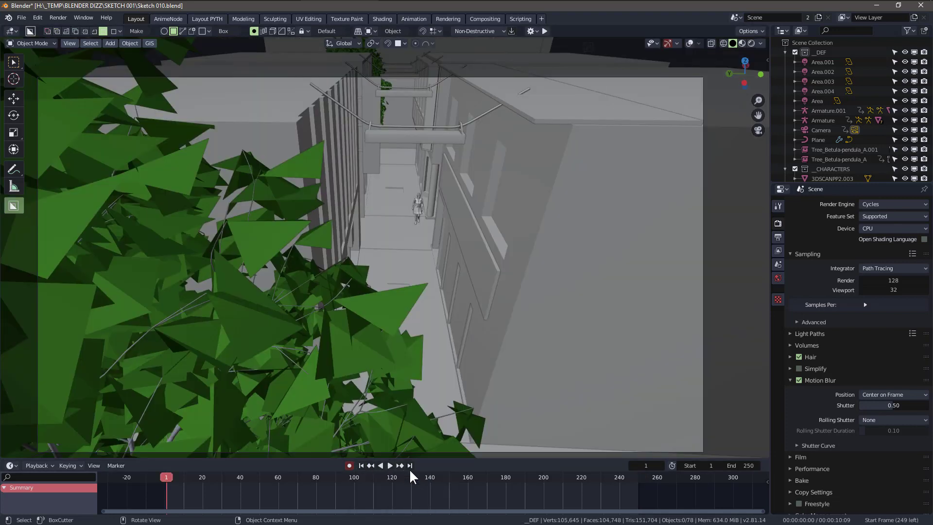
{"action": "left_click", "coordinate": [409, 465]}
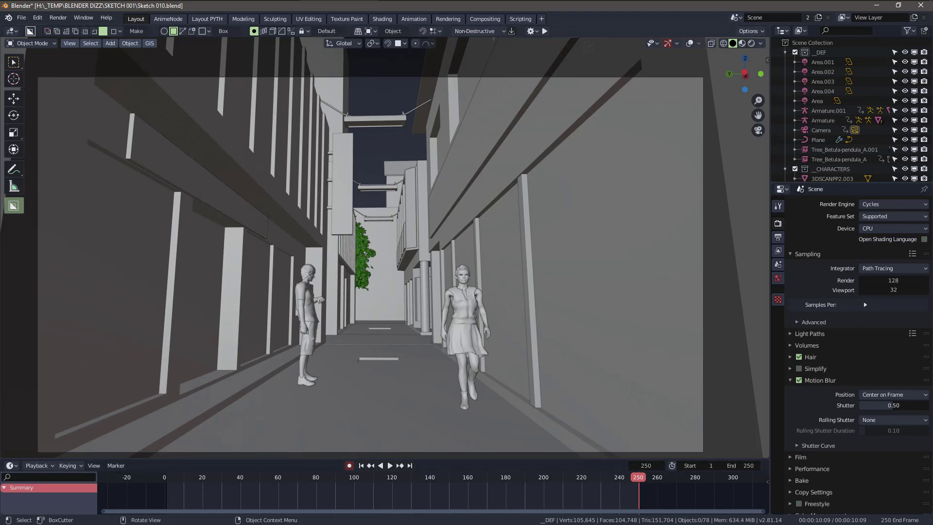
Compare the street's rendered view with its material preview at the end frame.
{"action": "mouse_move", "coordinate": [185, 5]}
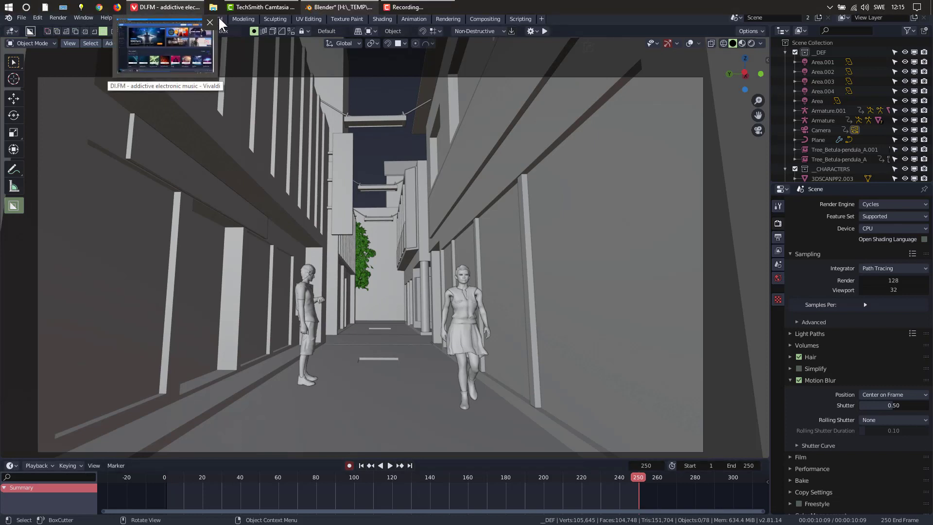
{"action": "left_click", "coordinate": [751, 44]}
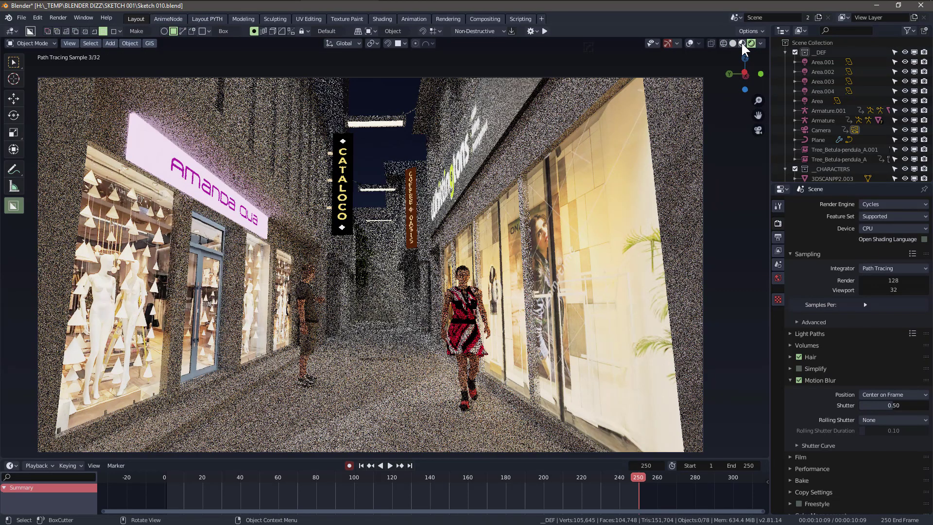
{"action": "left_click", "coordinate": [741, 43]}
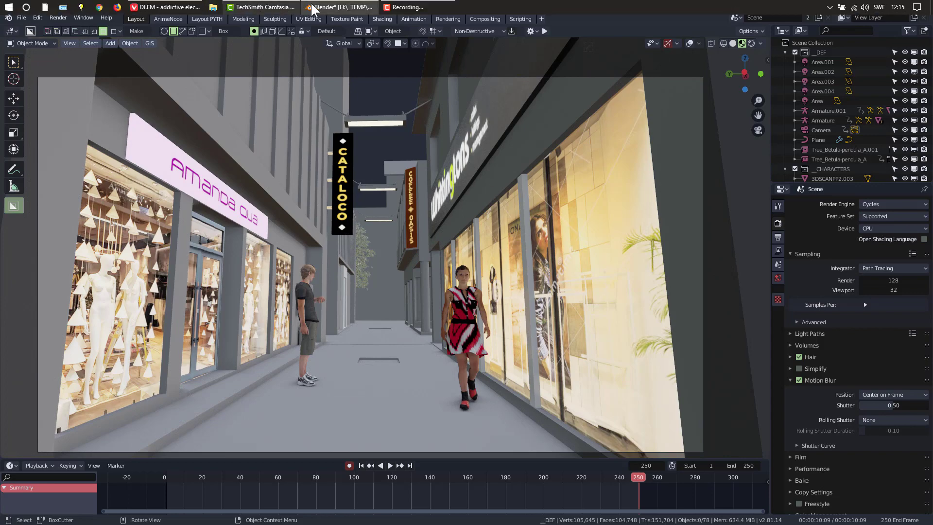
Switch to the Mixamo site in the browser and examine the Malcolm character in the preview.
{"action": "left_click", "coordinate": [199, 7]}
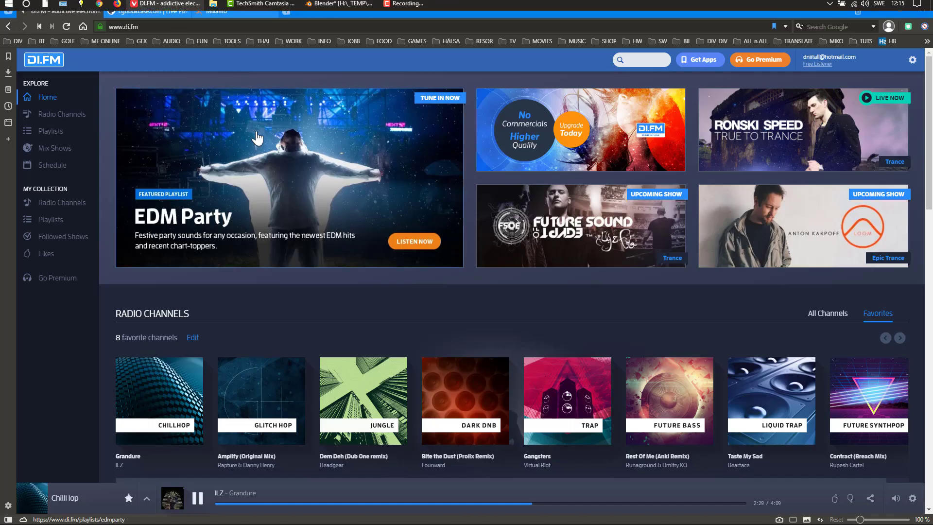
{"action": "left_click", "coordinate": [225, 13]}
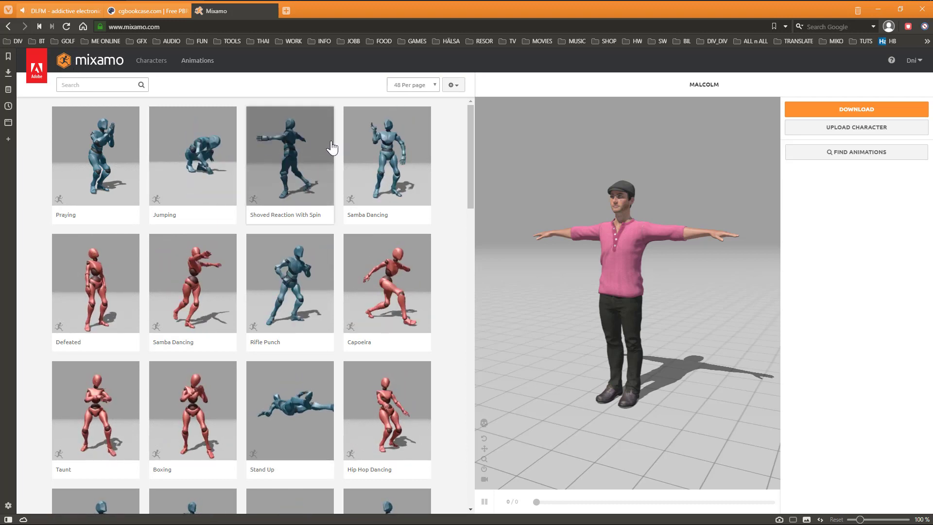
{"action": "mouse_move", "coordinate": [472, 127]}
{"action": "left_mouse_down"}
{"action": "mouse_move", "coordinate": [477, 425]}
{"action": "mouse_move", "coordinate": [474, 114]}
{"action": "left_mouse_up"}
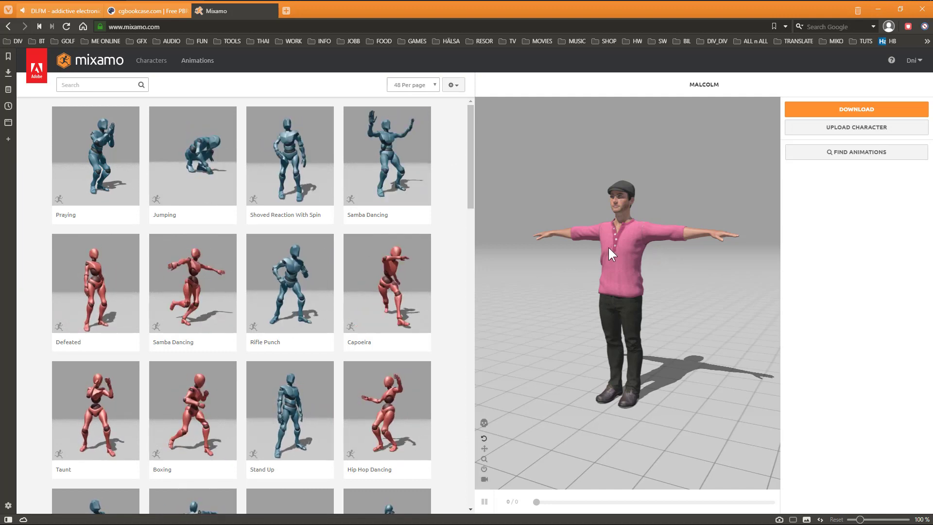
{"action": "mouse_move", "coordinate": [608, 248]}
{"action": "left_mouse_down"}
{"action": "mouse_move", "coordinate": [657, 258]}
{"action": "mouse_move", "coordinate": [645, 251]}
{"action": "mouse_move", "coordinate": [628, 274]}
{"action": "mouse_move", "coordinate": [655, 261]}
{"action": "mouse_move", "coordinate": [608, 265]}
{"action": "mouse_move", "coordinate": [621, 253]}
{"action": "left_mouse_up"}
Switch back to Blender and show the street scene in solid shading.
{"action": "mouse_move", "coordinate": [199, 11]}
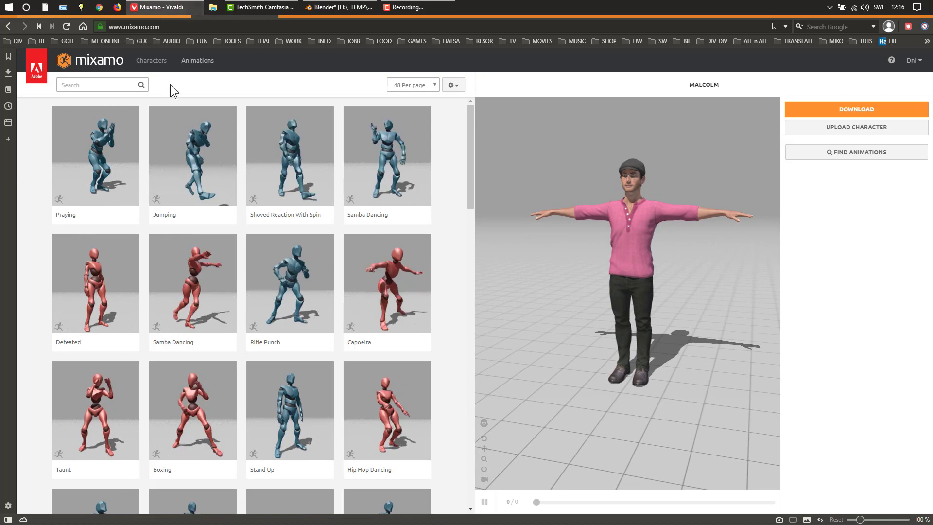
{"action": "left_click", "coordinate": [324, 7]}
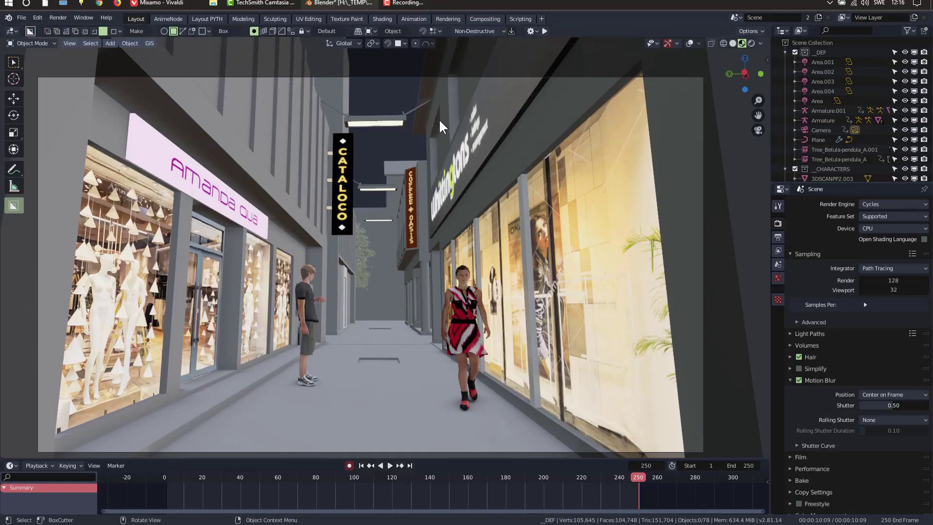
{"action": "left_click", "coordinate": [732, 44]}
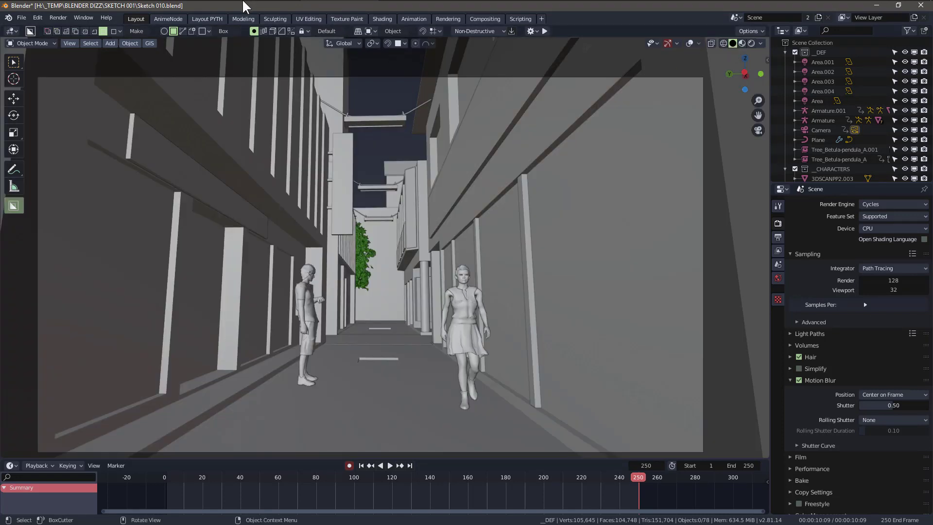
Switch to Mixamo in the browser and search the animations for "walk male".
{"action": "mouse_move", "coordinate": [349, 8]}
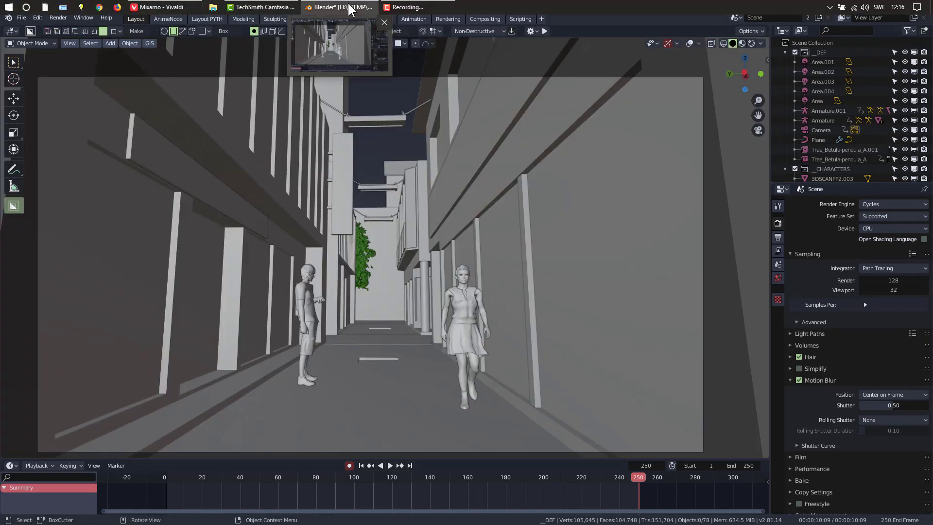
{"action": "left_click", "coordinate": [165, 7]}
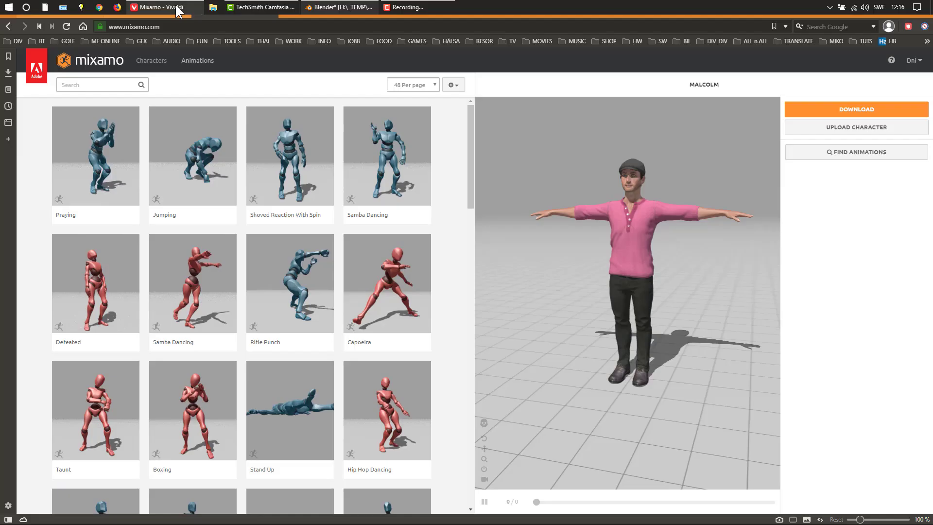
{"action": "left_click_drag", "start_coordinate": [626, 217], "coordinate": [692, 190]}
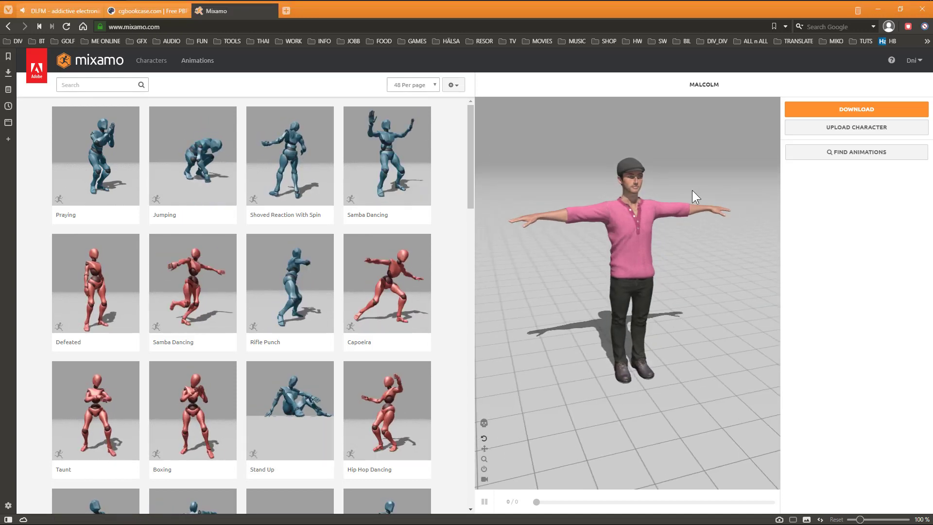
{"action": "left_click", "coordinate": [100, 80]}
{"action": "type", "text": "wa"}
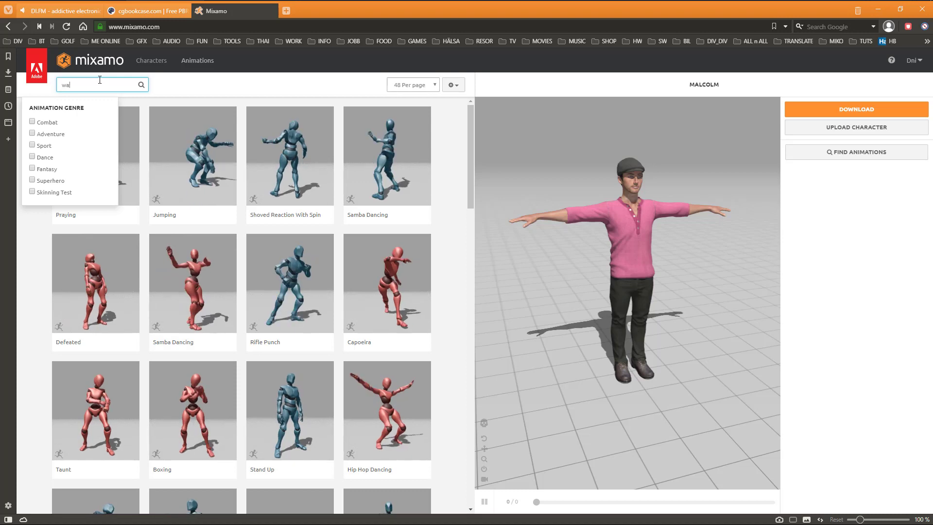
{"action": "type", "text": "llk ma"}
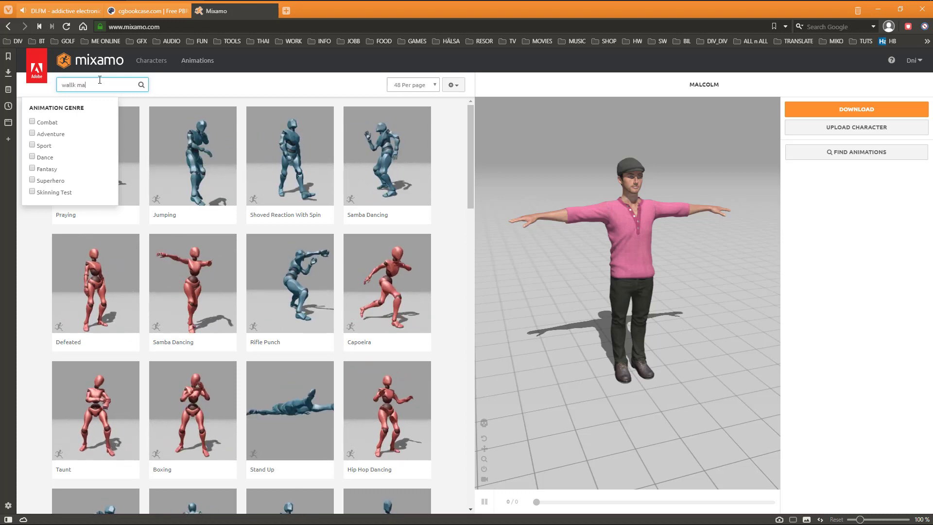
{"action": "type", "text": "le"}
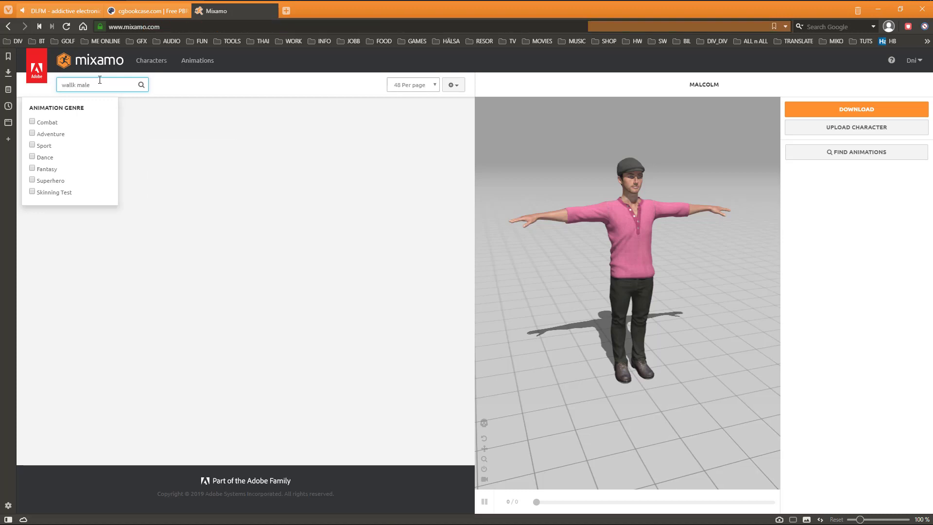
{"action": "left_click", "coordinate": [211, 80]}
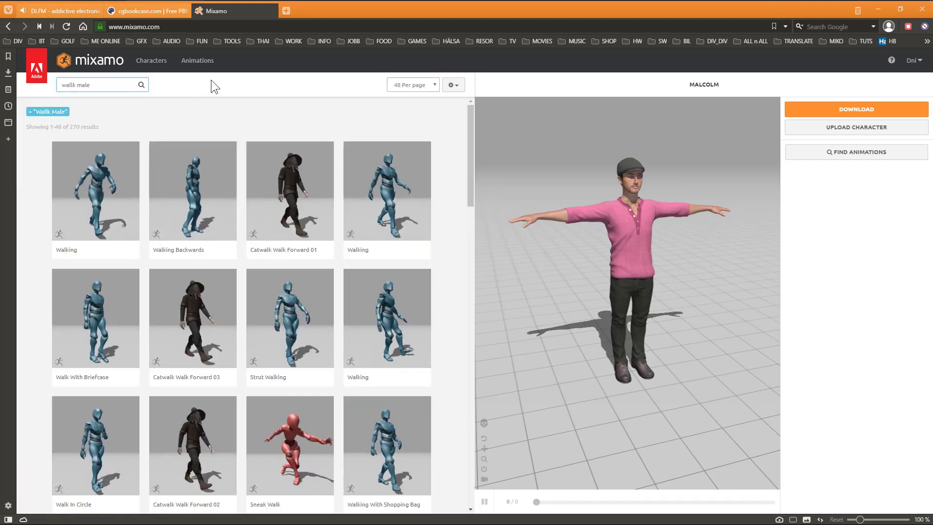
{"action": "left_click", "coordinate": [72, 85]}
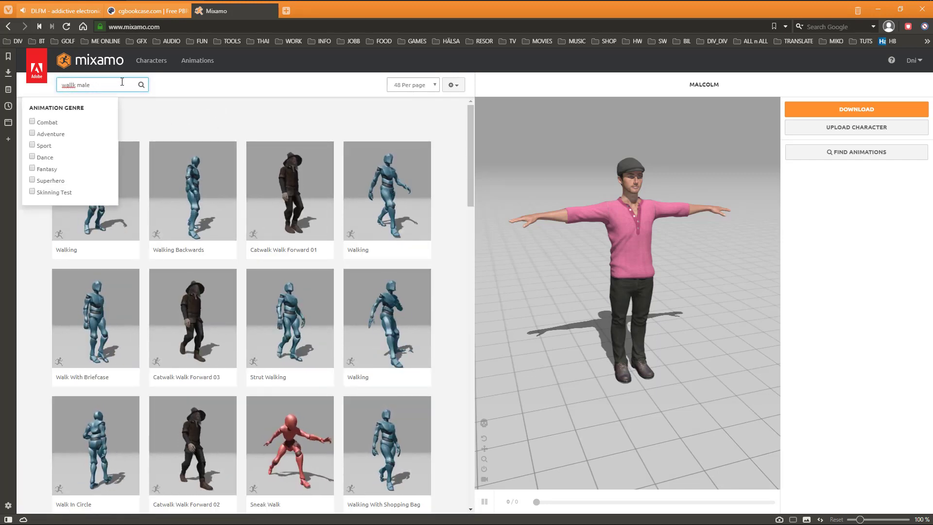
{"action": "key", "text": "BackSpace"}
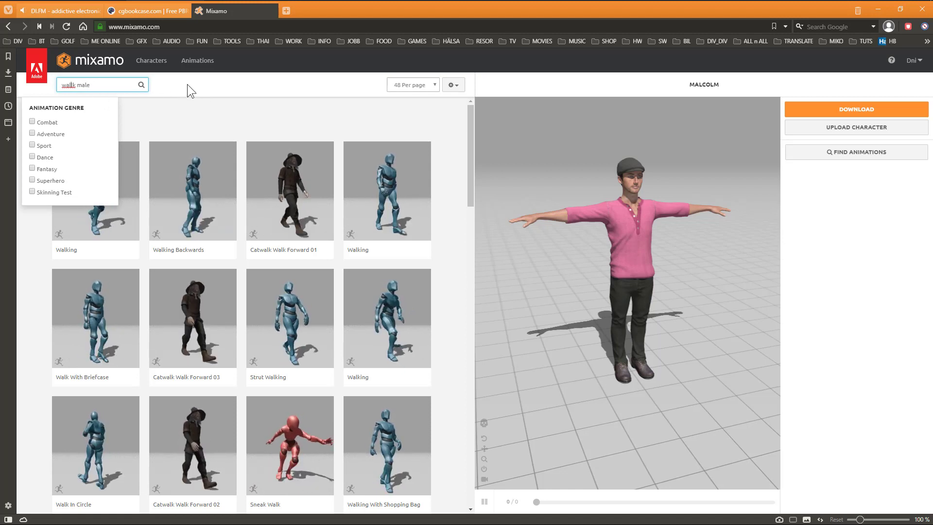
{"action": "left_click", "coordinate": [117, 85]}
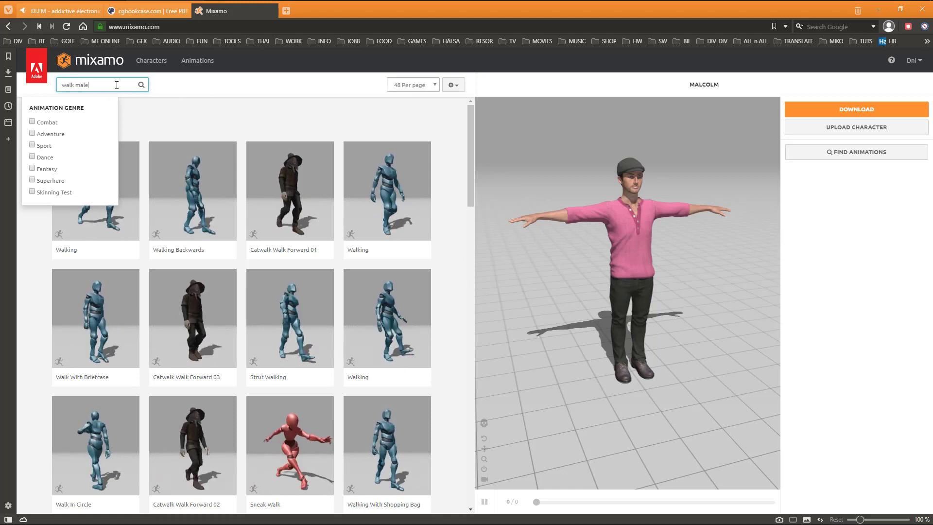
{"action": "key", "text": "Return"}
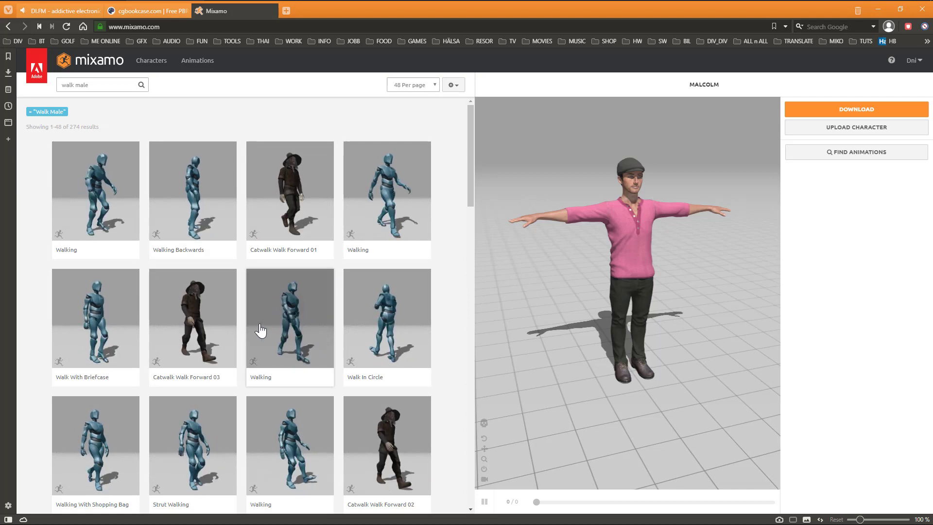
Apply the Walking animation listed beside Sneak Walk to Malcolm and view the walk from the side.
{"action": "left_click_drag", "start_coordinate": [711, 263], "coordinate": [621, 247]}
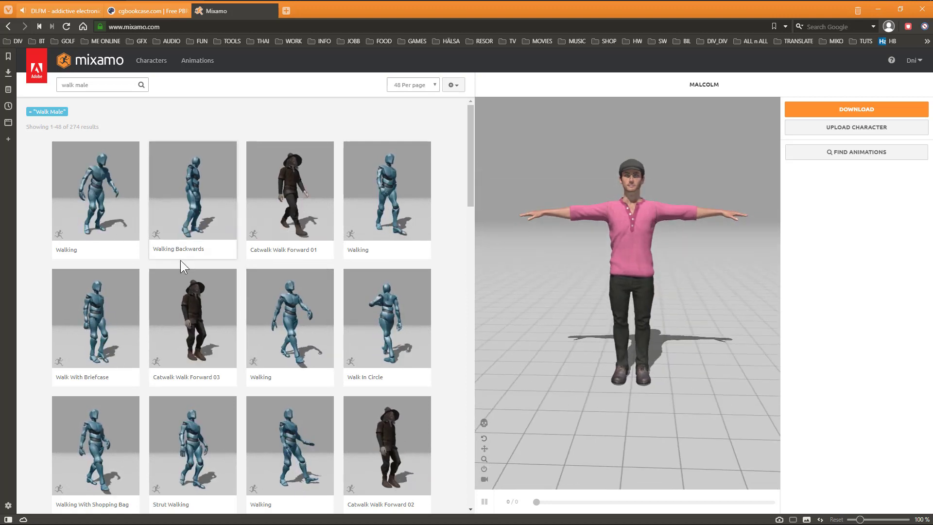
{"action": "scroll", "coordinate": [181, 265], "scroll_direction": "down", "scroll_amount": 5}
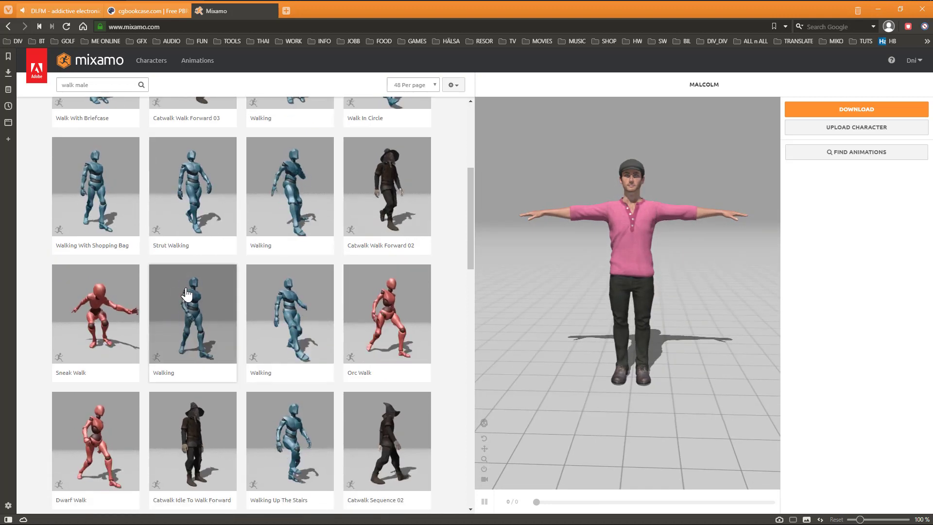
{"action": "left_click", "coordinate": [186, 295]}
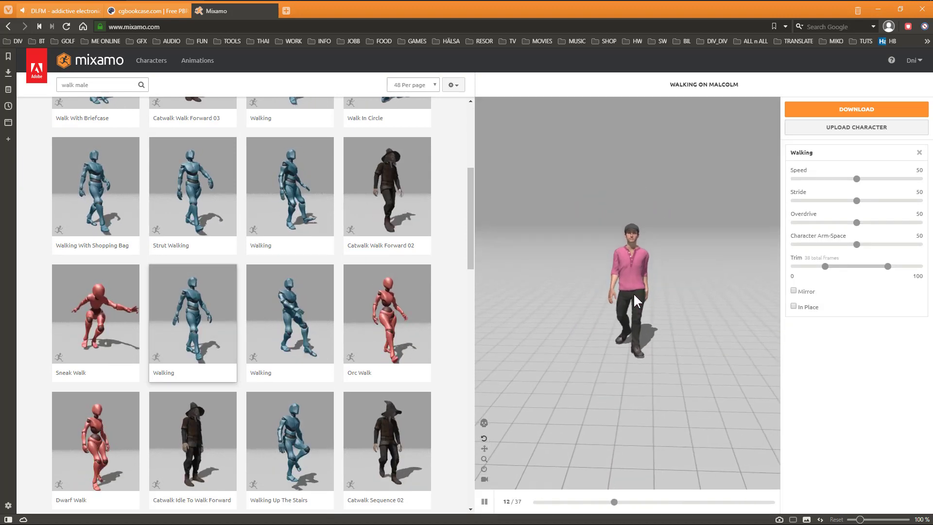
{"action": "left_click_drag", "start_coordinate": [634, 292], "coordinate": [588, 299]}
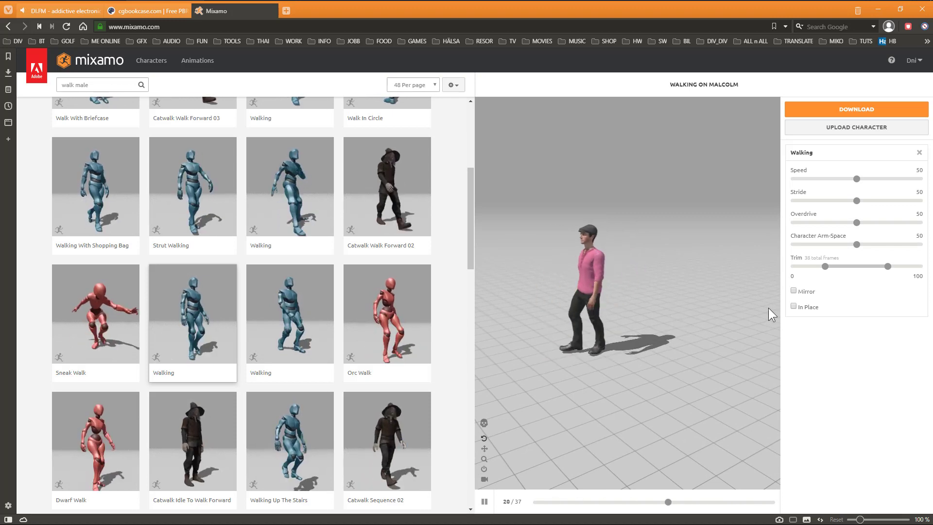
Make the Walking animation play in place and lower its speed to 1.
{"action": "left_click", "coordinate": [794, 306]}
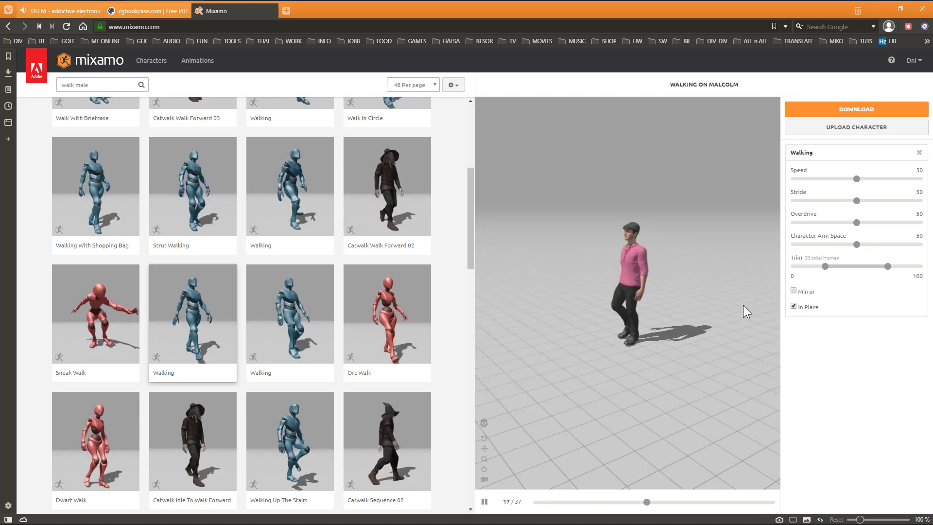
{"action": "scroll", "coordinate": [629, 272], "scroll_direction": "up", "scroll_amount": 3}
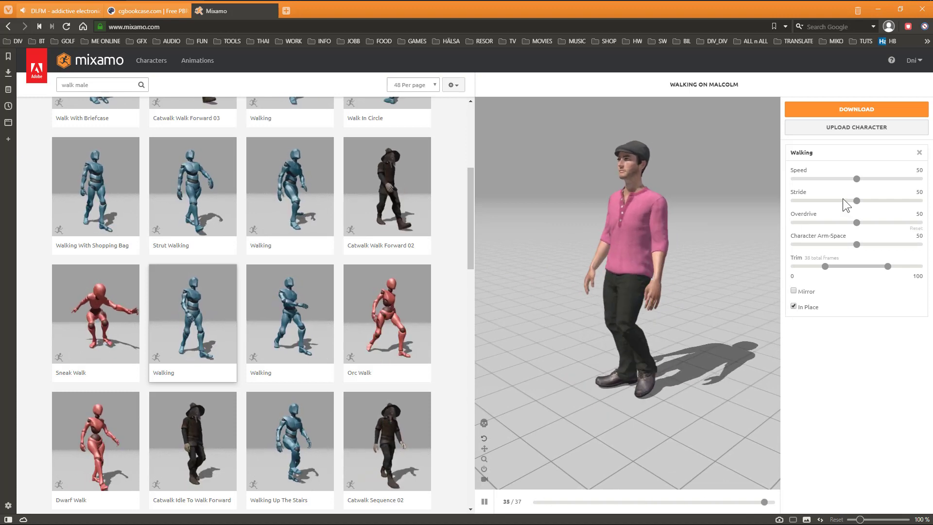
{"action": "left_click_drag", "start_coordinate": [857, 179], "coordinate": [794, 179]}
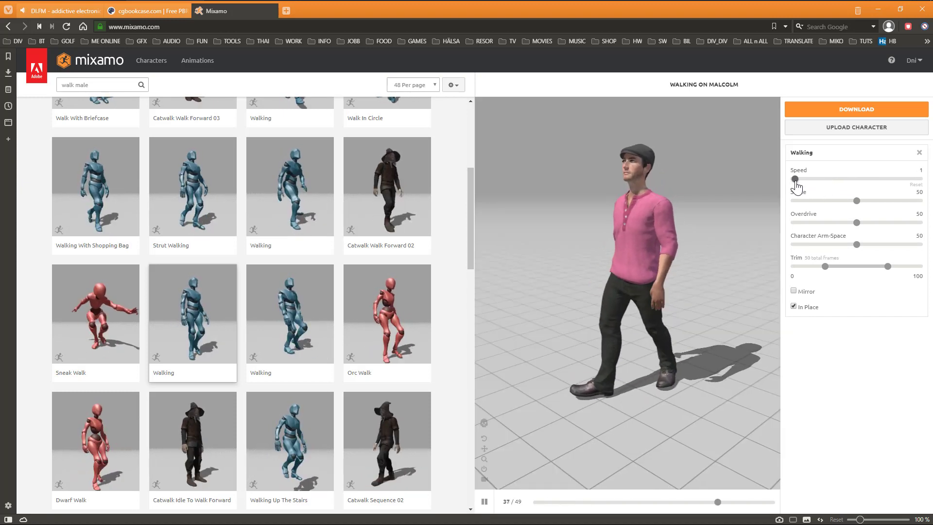
Raise the Walking animation's speed to 88 and view the faster walk on Malcolm.
{"action": "left_click_drag", "start_coordinate": [795, 180], "coordinate": [902, 179]}
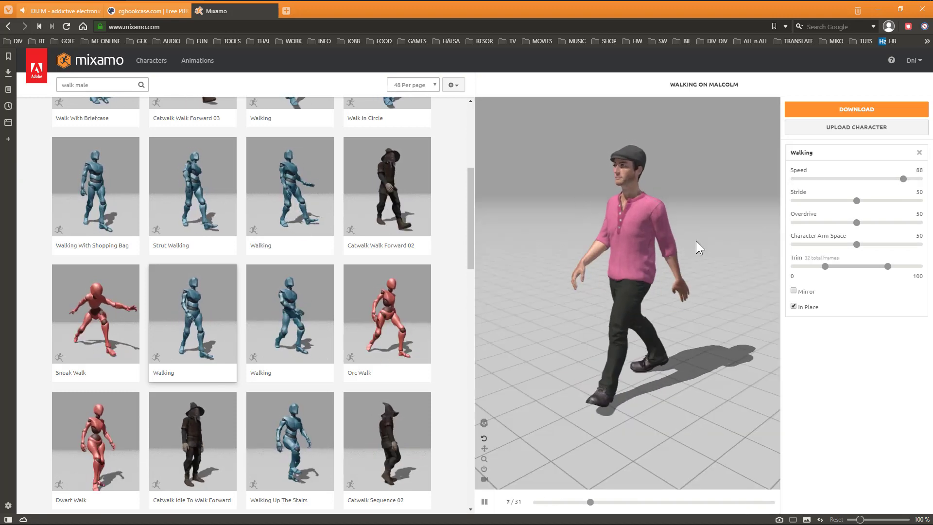
{"action": "left_click_drag", "start_coordinate": [624, 235], "coordinate": [668, 240]}
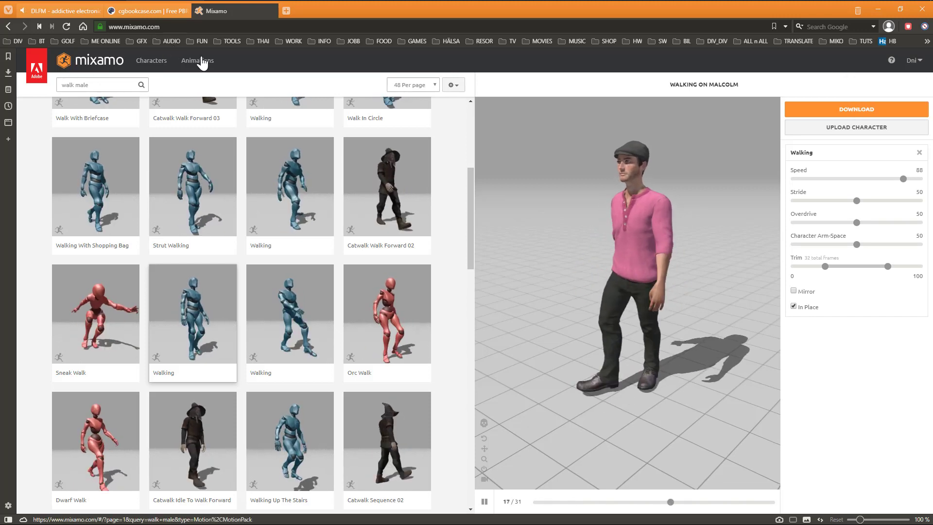
Switch from the animations to the characters library and clear the "walk male" search to list all characters.
{"action": "scroll", "coordinate": [297, 282], "scroll_direction": "up", "scroll_amount": 3}
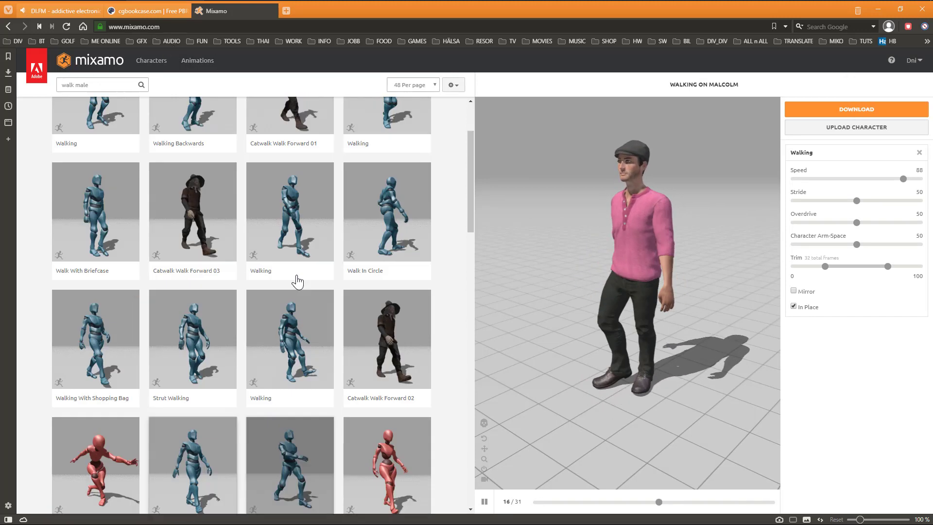
{"action": "scroll", "coordinate": [297, 282], "scroll_direction": "up", "scroll_amount": 2}
{"action": "left_click", "coordinate": [155, 62]}
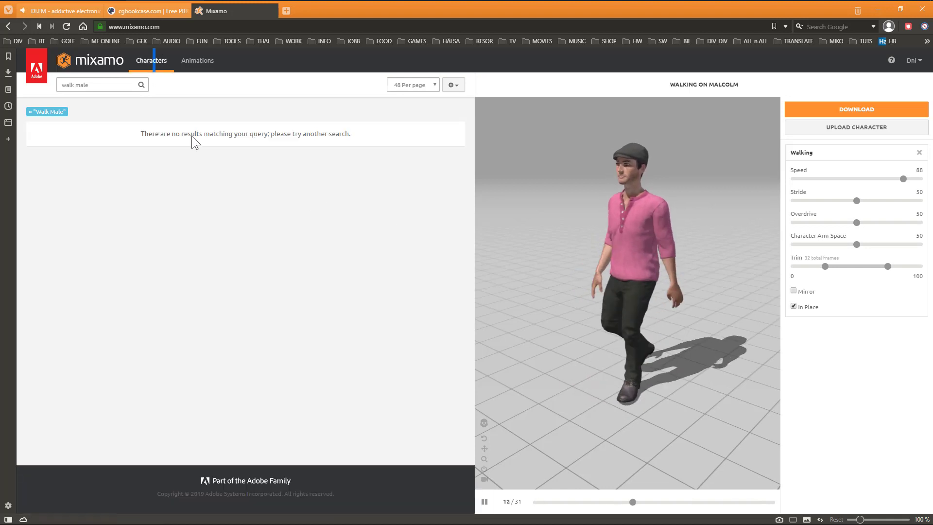
{"action": "left_click_drag", "start_coordinate": [102, 84], "coordinate": [8, 89]}
{"action": "key", "text": "BackSpace"}
{"action": "key", "text": "Return"}
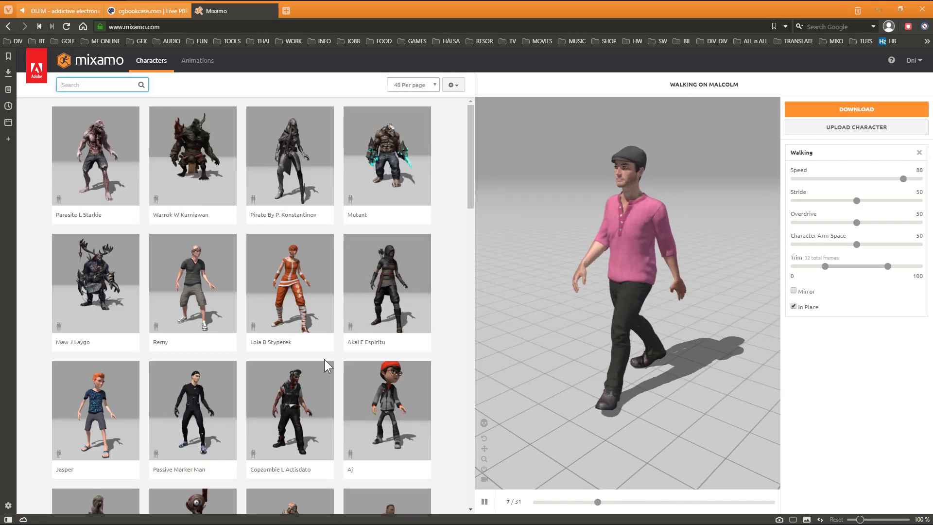
Replace Malcolm with the Arissa character, keeping the Walking animation applied.
{"action": "scroll", "coordinate": [326, 365], "scroll_direction": "down", "scroll_amount": 10}
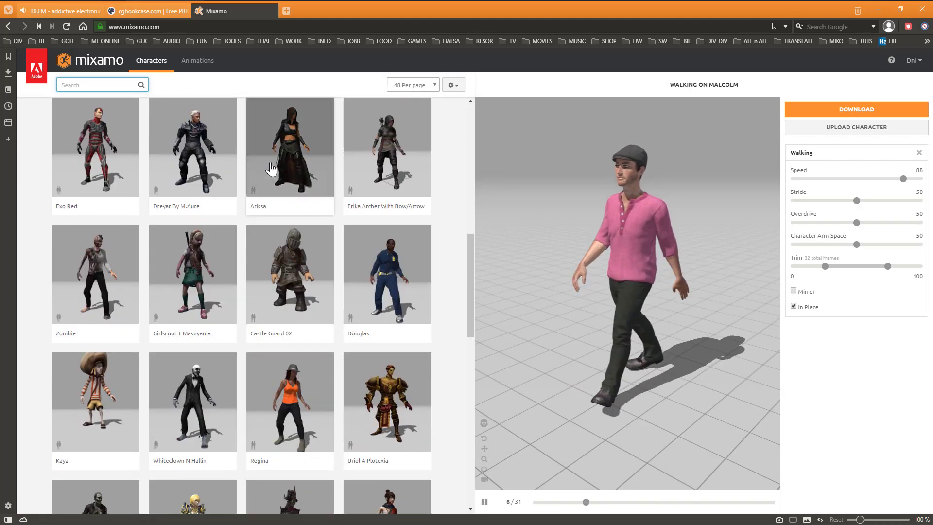
{"action": "left_click", "coordinate": [271, 168]}
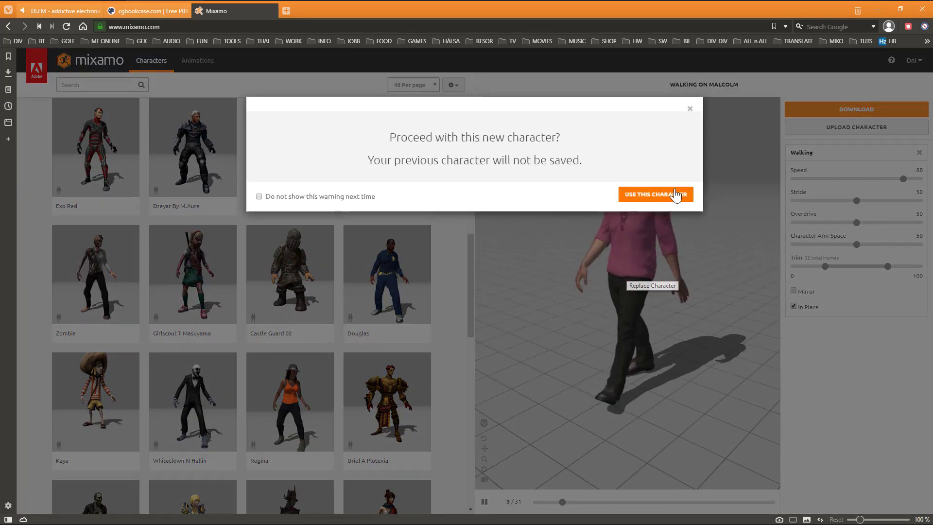
{"action": "left_click", "coordinate": [675, 195]}
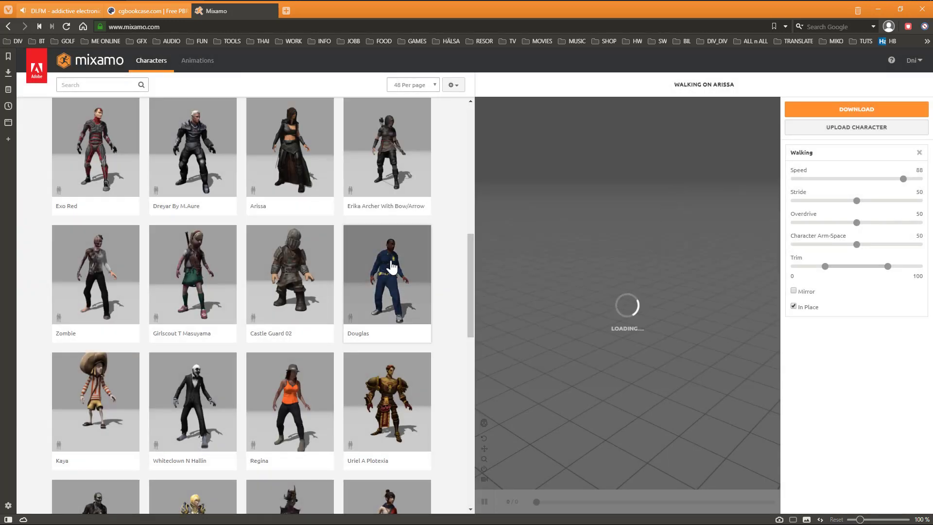
Set the Walking animation's speed to 3 and its stride to 93 while checking Arissa's walk from the side.
{"action": "scroll", "coordinate": [391, 266], "scroll_direction": "down", "scroll_amount": 3}
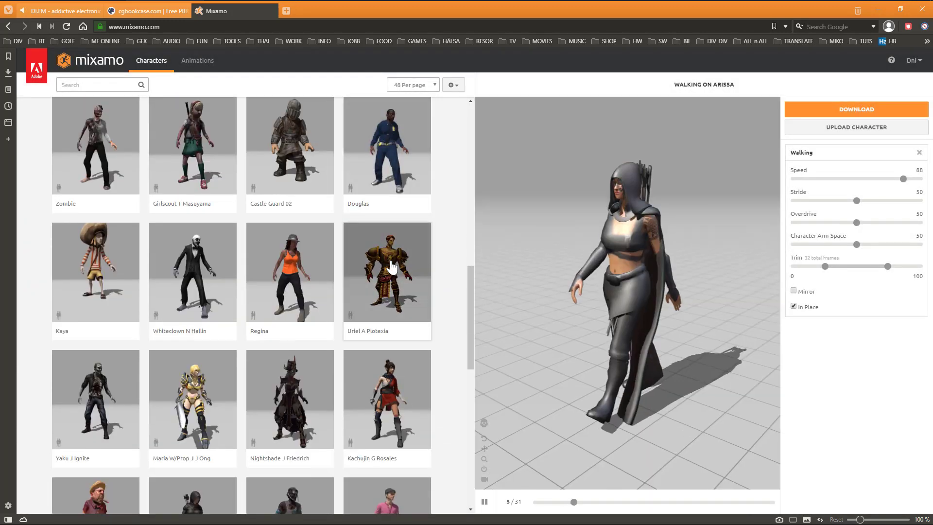
{"action": "left_click_drag", "start_coordinate": [654, 287], "coordinate": [737, 200]}
{"action": "left_click_drag", "start_coordinate": [789, 179], "coordinate": [796, 179]}
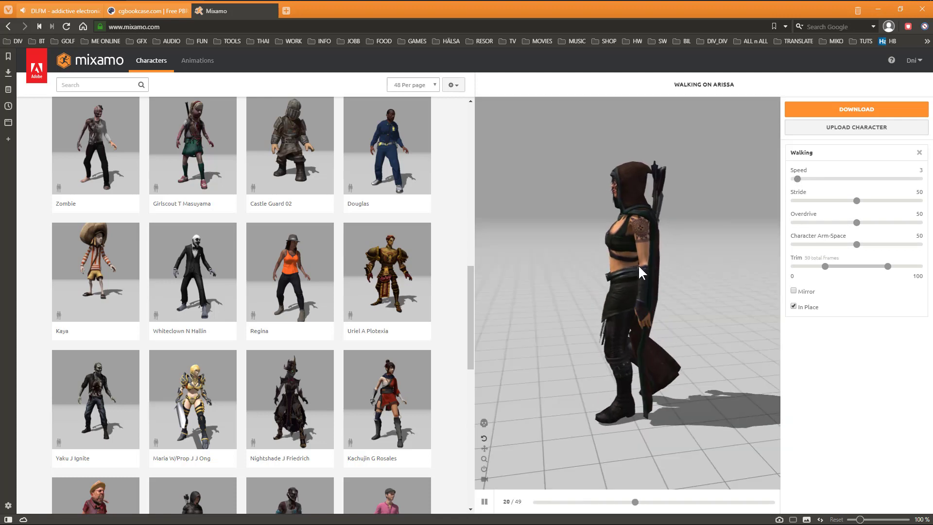
{"action": "left_click_drag", "start_coordinate": [639, 272], "coordinate": [686, 267]}
{"action": "left_click_drag", "start_coordinate": [856, 200], "coordinate": [910, 201]}
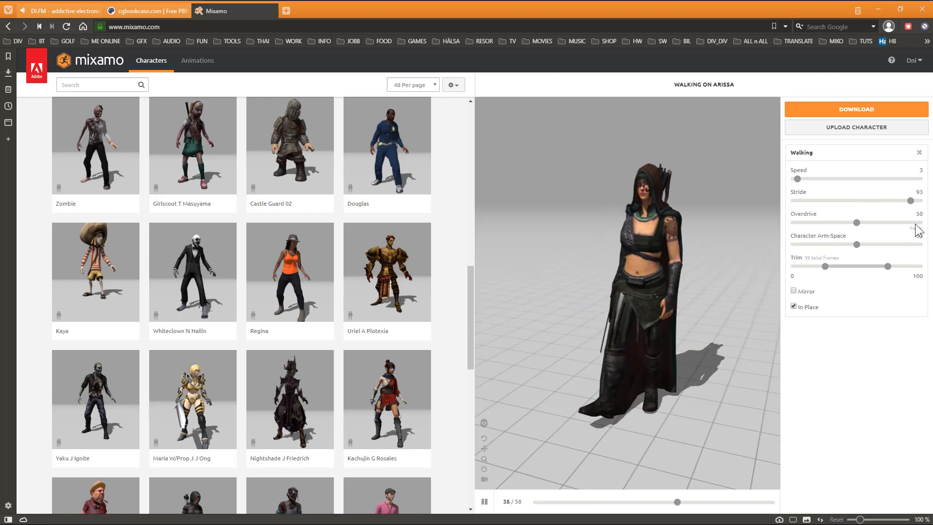
Try an Overdrive of 97 for the Walking animation and settle on an Overdrive of 2.
{"action": "left_click", "coordinate": [914, 223]}
{"action": "left_click_drag", "start_coordinate": [651, 273], "coordinate": [582, 275]}
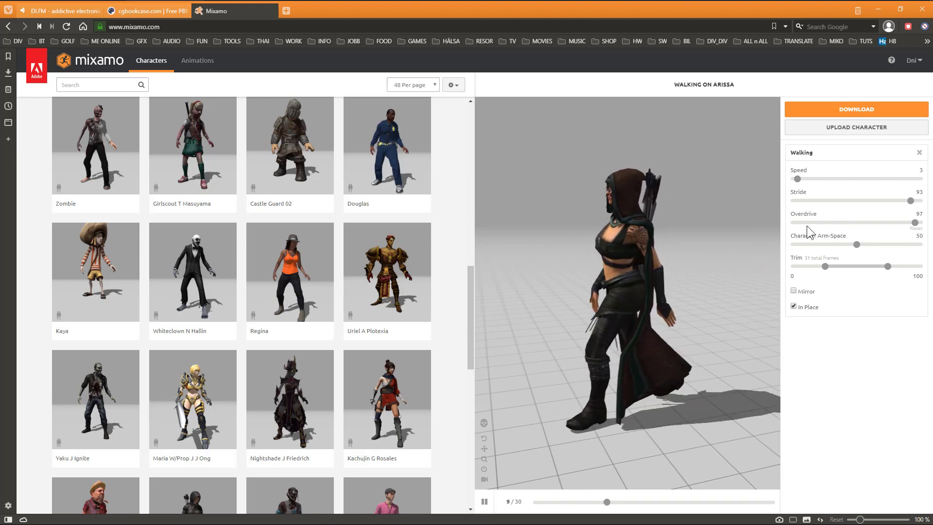
{"action": "left_click", "coordinate": [792, 223]}
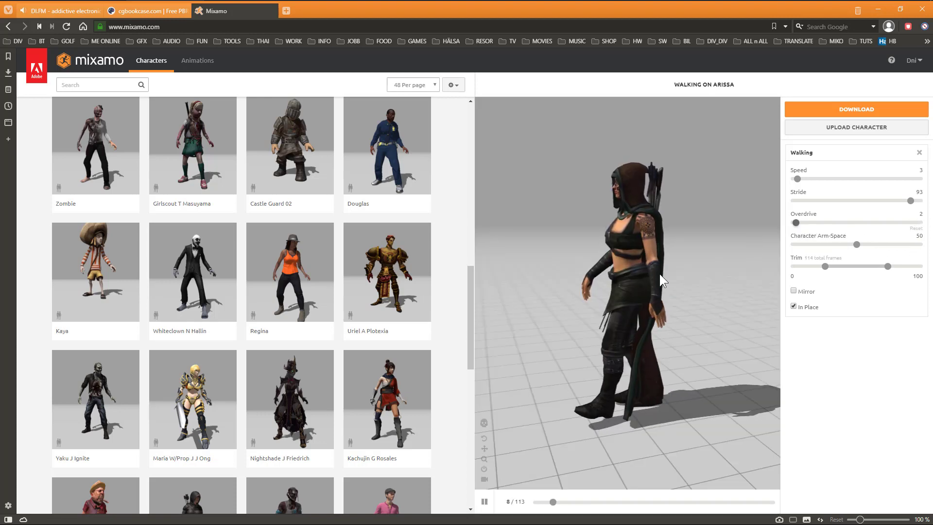
{"action": "left_click_drag", "start_coordinate": [645, 261], "coordinate": [681, 258]}
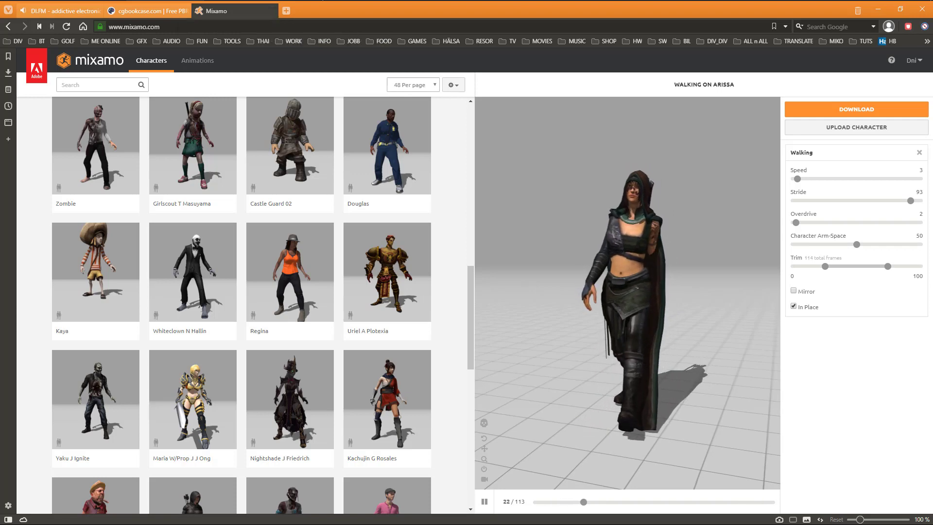
Switch to Blender and examine the two street characters at frames 1 and 250, leaving the camera view.
{"action": "left_click", "coordinate": [375, 7]}
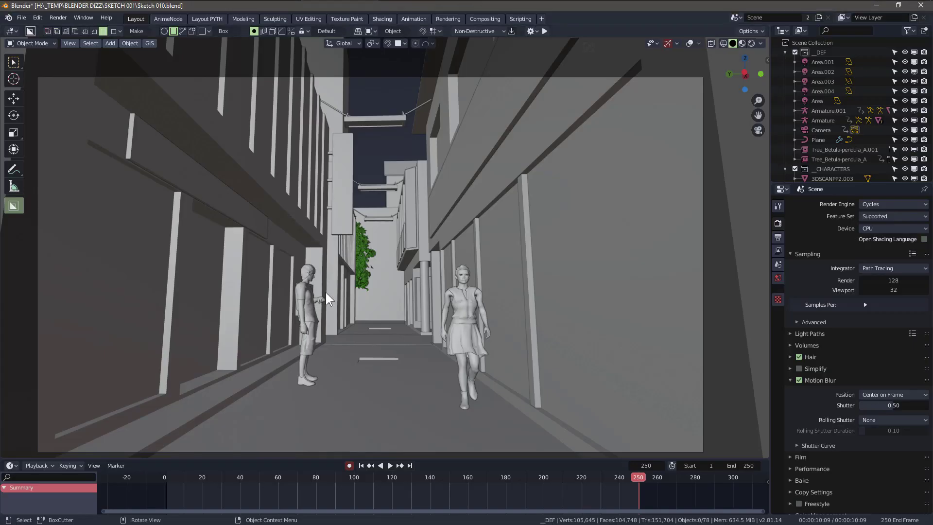
{"action": "left_click", "coordinate": [361, 465]}
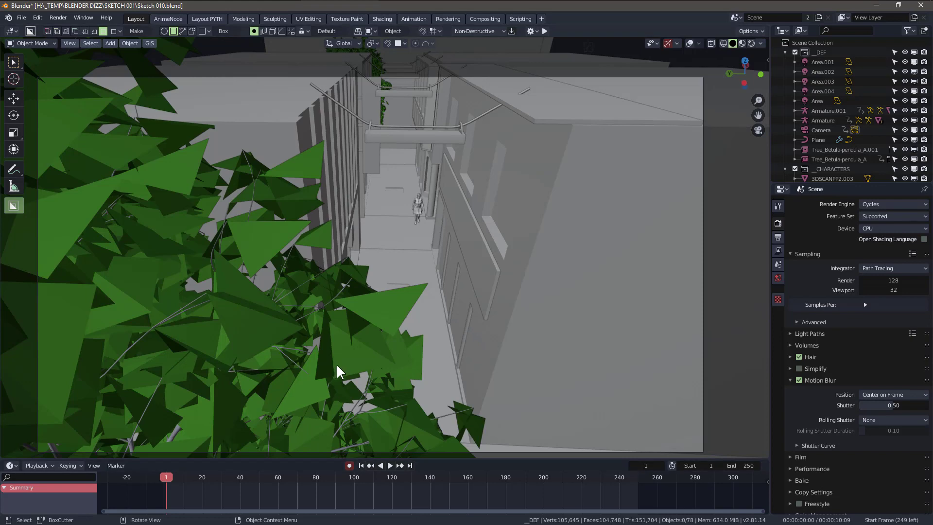
{"action": "left_click", "coordinate": [408, 464]}
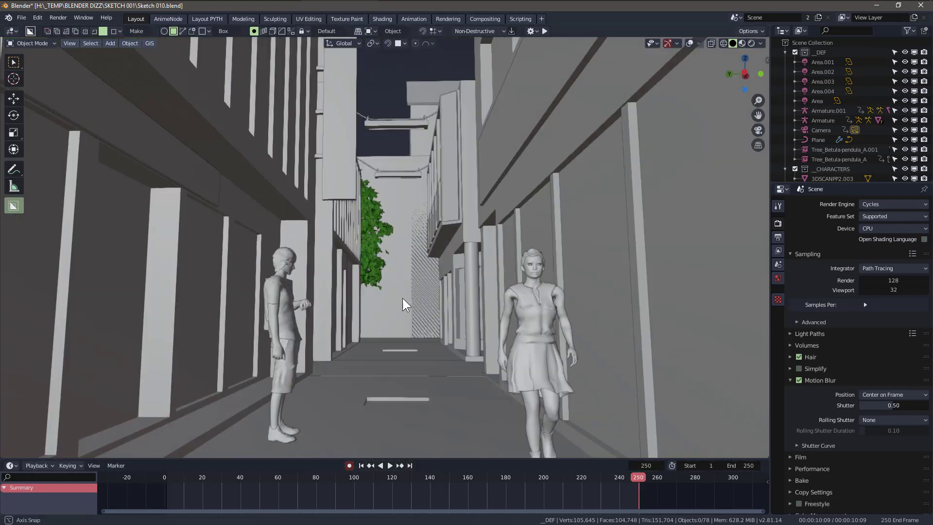
{"action": "scroll", "coordinate": [402, 298], "scroll_direction": "down", "scroll_amount": 6}
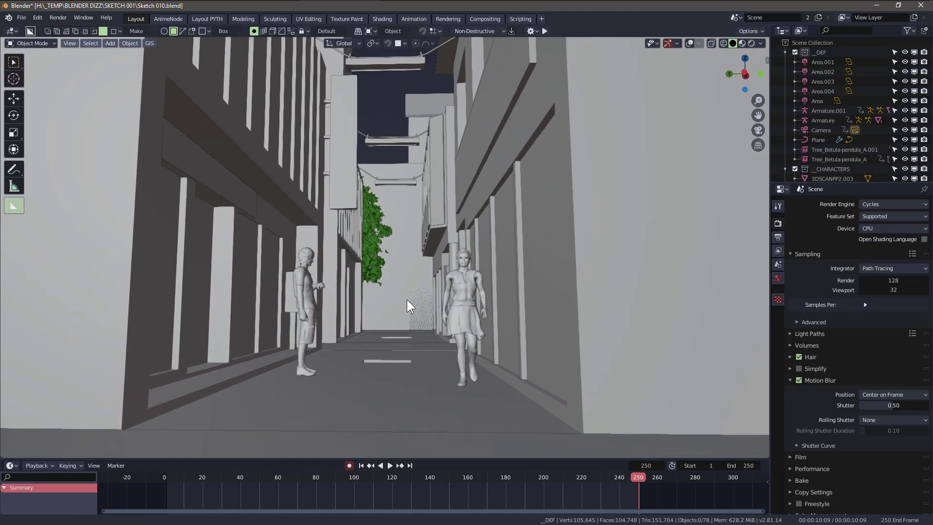
{"action": "scroll", "coordinate": [421, 290], "scroll_direction": "up", "scroll_amount": 4}
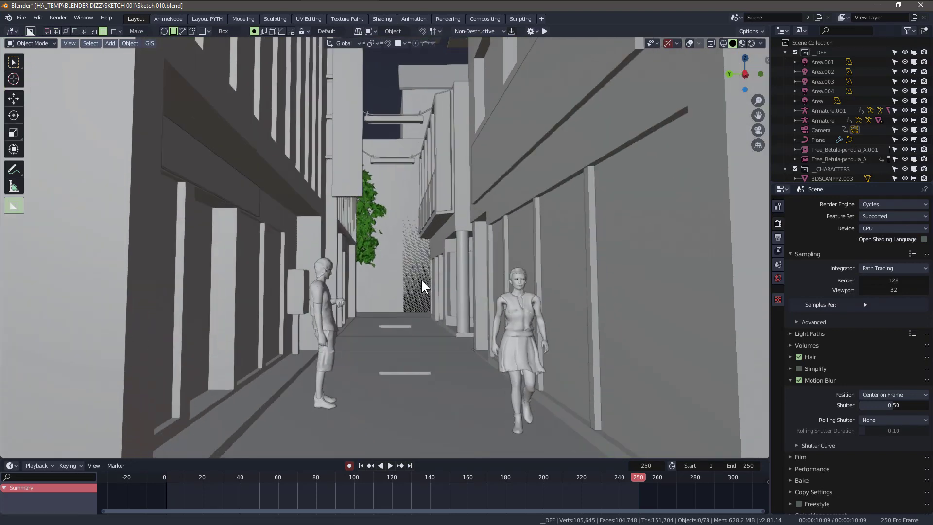
{"action": "scroll", "coordinate": [419, 276], "scroll_direction": "down", "scroll_amount": 4, "text": "shift"}
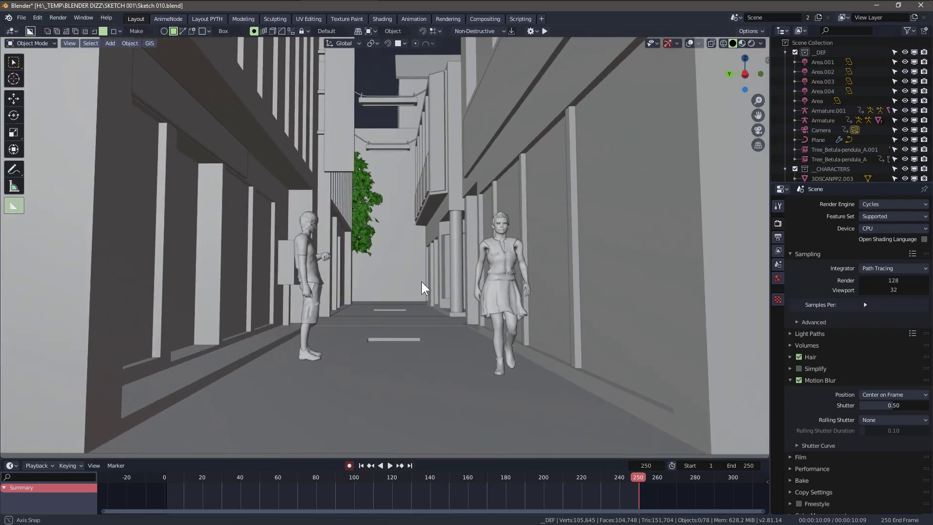
{"action": "scroll", "coordinate": [421, 282], "scroll_direction": "up", "scroll_amount": 2, "text": "shift"}
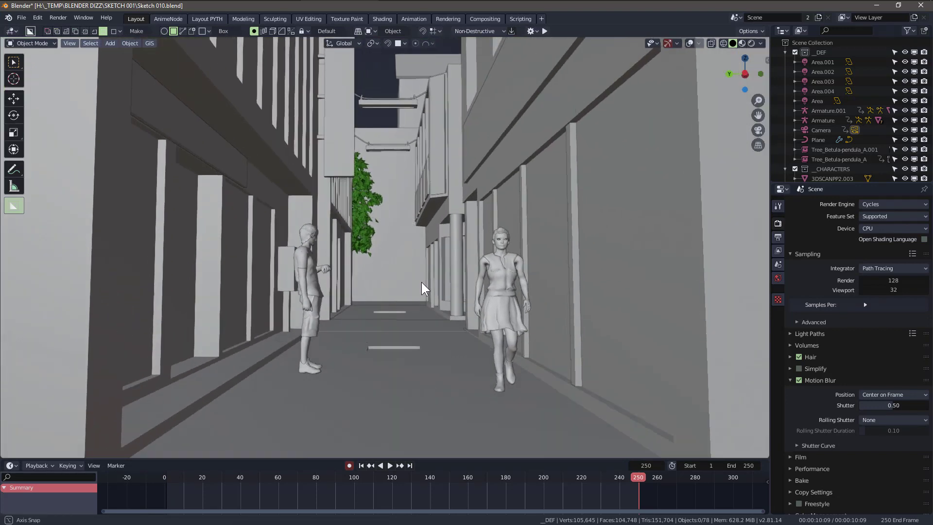
Play the street scene animation from frame 1 and pause it at frame 179.
{"action": "left_click", "coordinate": [361, 465]}
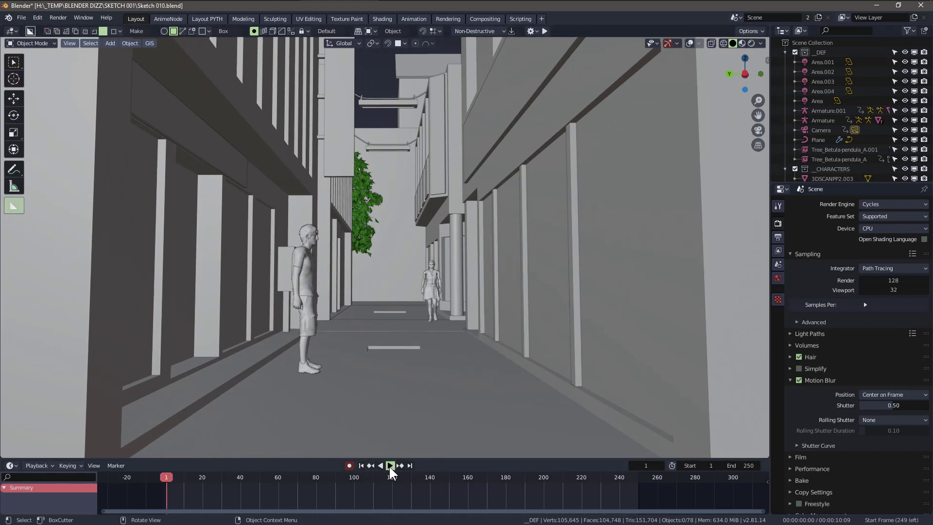
{"action": "left_click", "coordinate": [391, 465]}
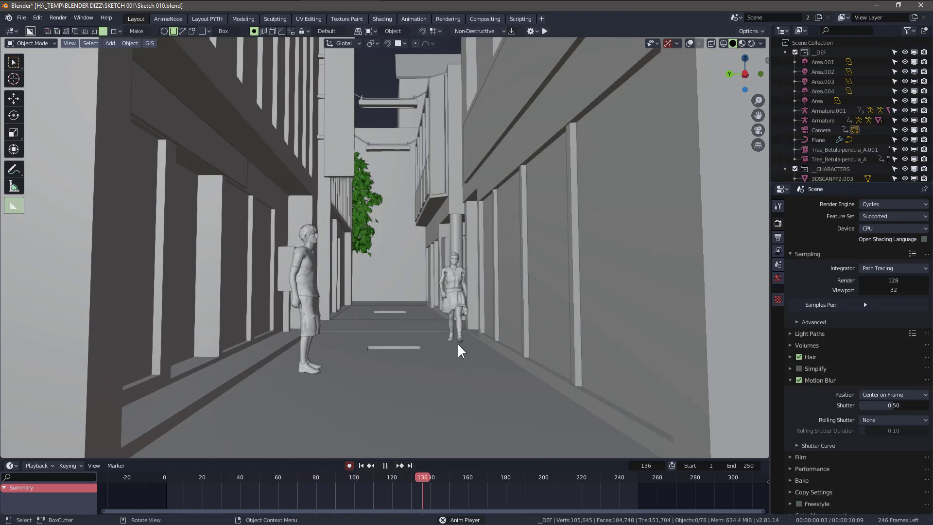
{"action": "left_click", "coordinate": [385, 466]}
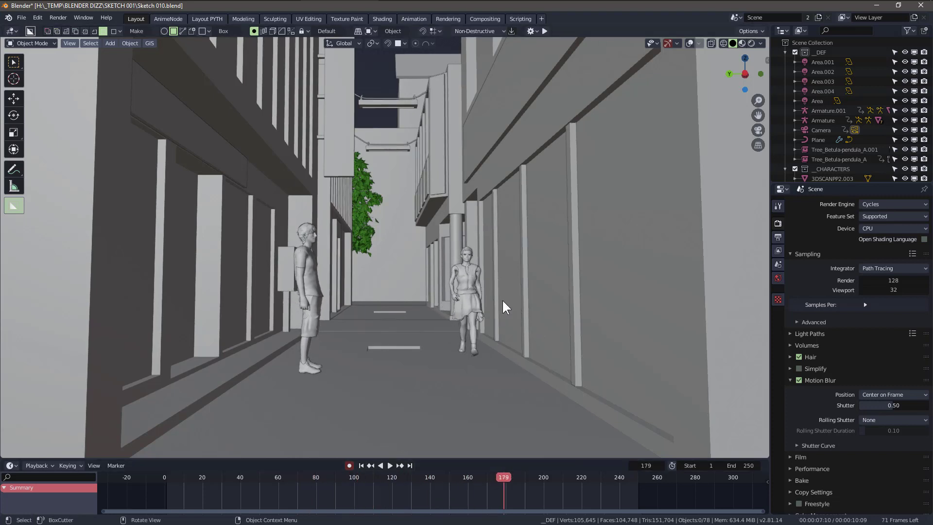
View the street from above and compare the walking woman's position between the first and last frames.
{"action": "middle_click_drag", "start_coordinate": [471, 317], "coordinate": [445, 345]}
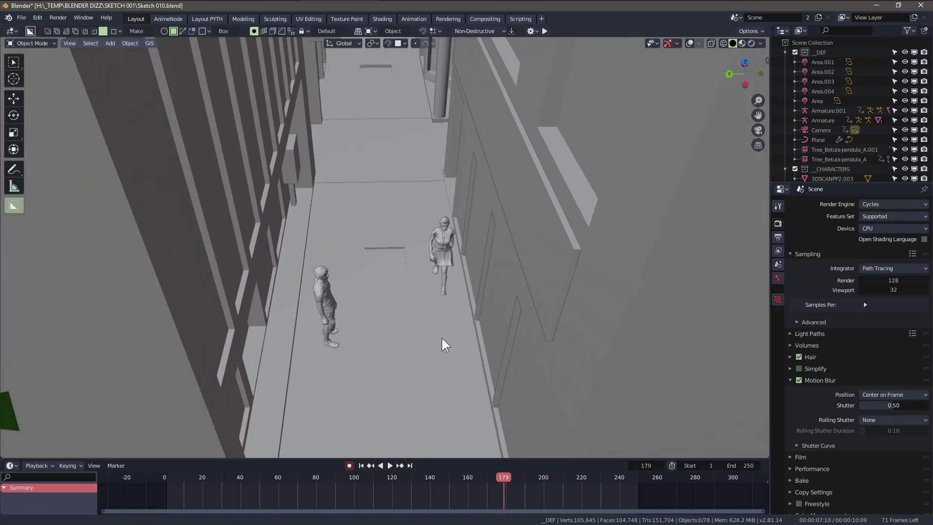
{"action": "middle_click_drag", "start_coordinate": [453, 266], "coordinate": [461, 251]}
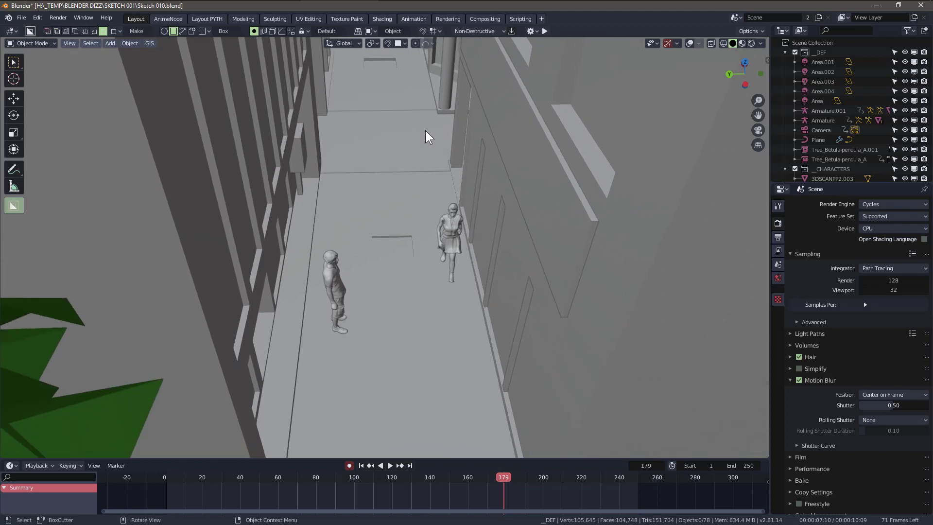
{"action": "left_click", "coordinate": [361, 465]}
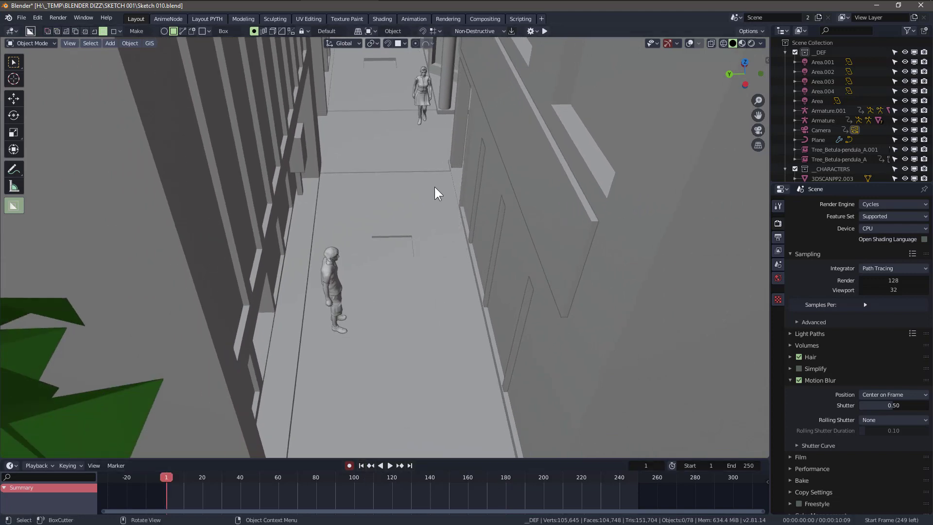
{"action": "left_click", "coordinate": [410, 465]}
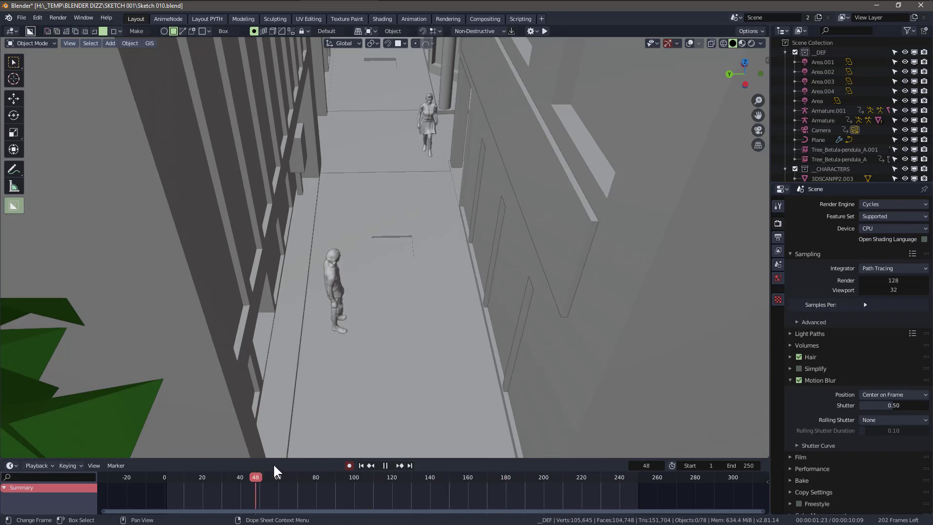
Glance at the walk in Mixamo, return to Blender and stop the street animation's playback at frame 223.
{"action": "key", "text": "alt+Tab"}
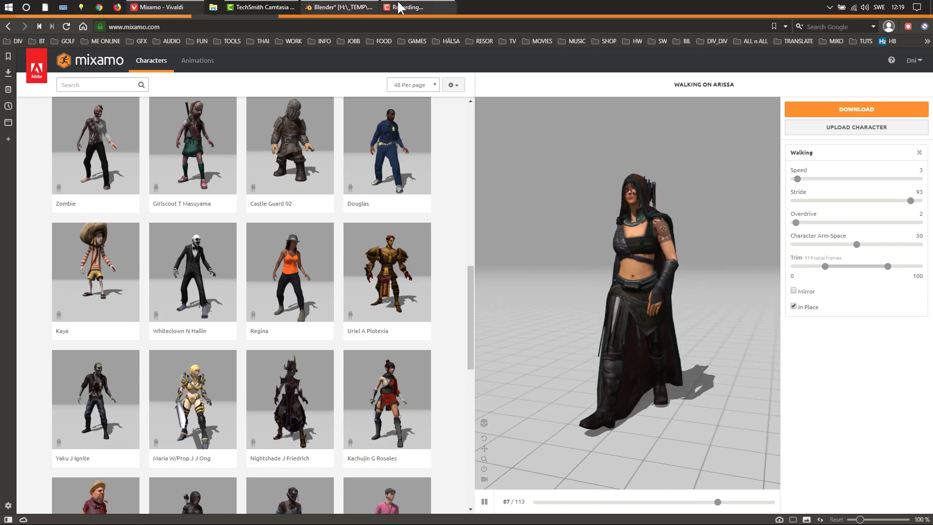
{"action": "key", "text": "alt+Tab"}
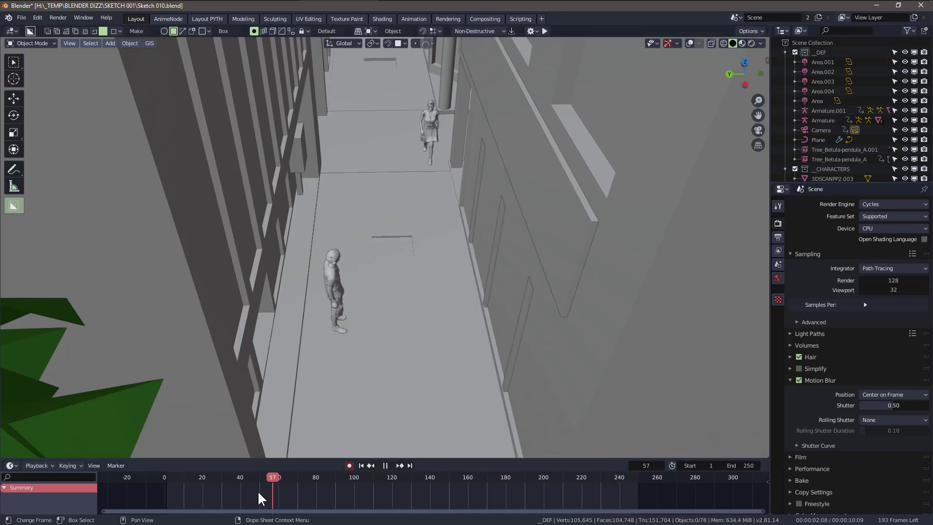
{"action": "key", "text": "space"}
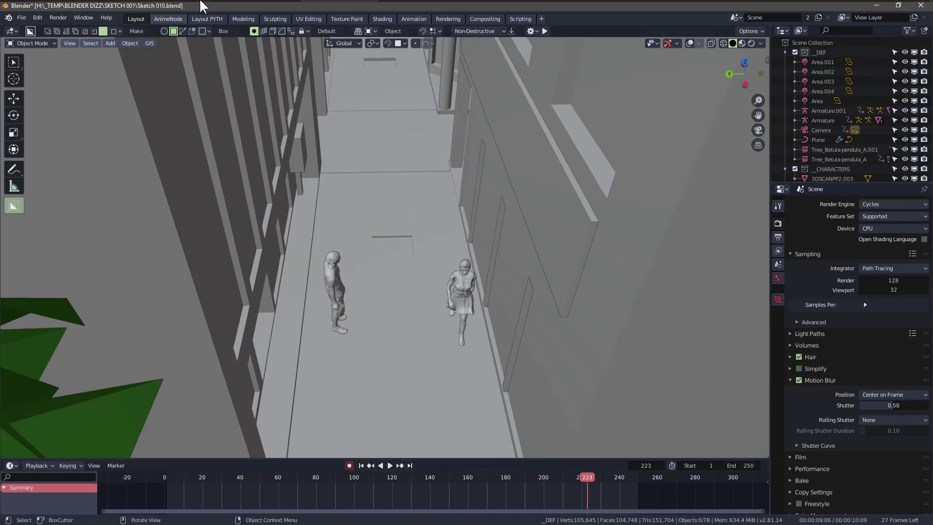
Switch back to Mixamo and replace Arissa with the Parasite L Starkie character, keeping the Walking animation.
{"action": "left_click", "coordinate": [181, 6]}
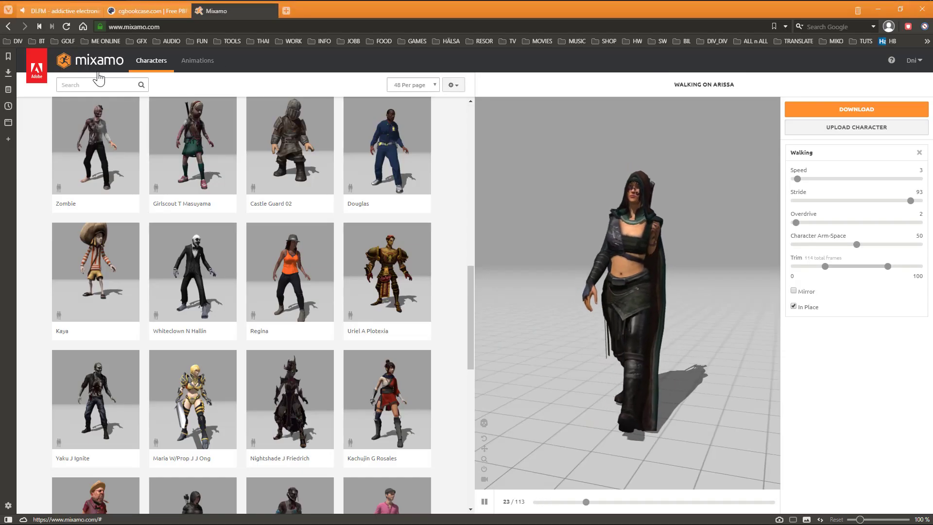
{"action": "scroll", "coordinate": [200, 185], "scroll_direction": "up", "scroll_amount": 10}
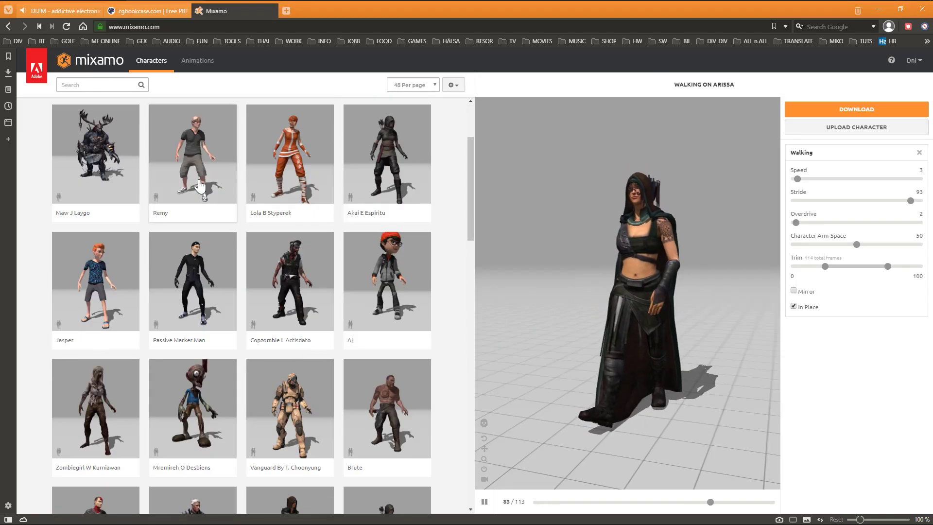
{"action": "scroll", "coordinate": [199, 185], "scroll_direction": "up", "scroll_amount": 3}
{"action": "mouse_move", "coordinate": [304, 12]}
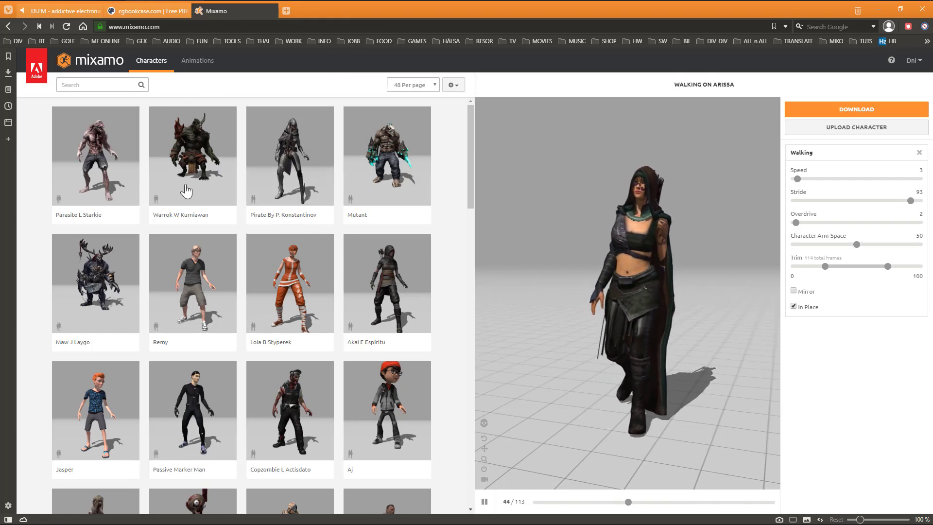
{"action": "left_click", "coordinate": [94, 156]}
{"action": "left_click", "coordinate": [640, 202]}
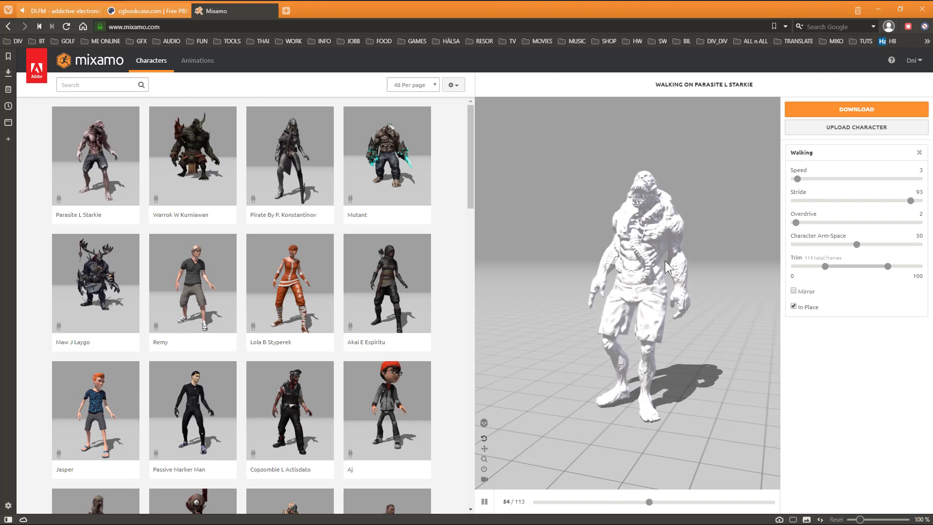
Inspect the walking Parasite L Starkie, search the animations for "dancing" and apply Salsa Dancing to the character.
{"action": "left_click_drag", "start_coordinate": [664, 260], "coordinate": [743, 262]}
{"action": "scroll", "coordinate": [636, 191], "scroll_direction": "up", "scroll_amount": 5}
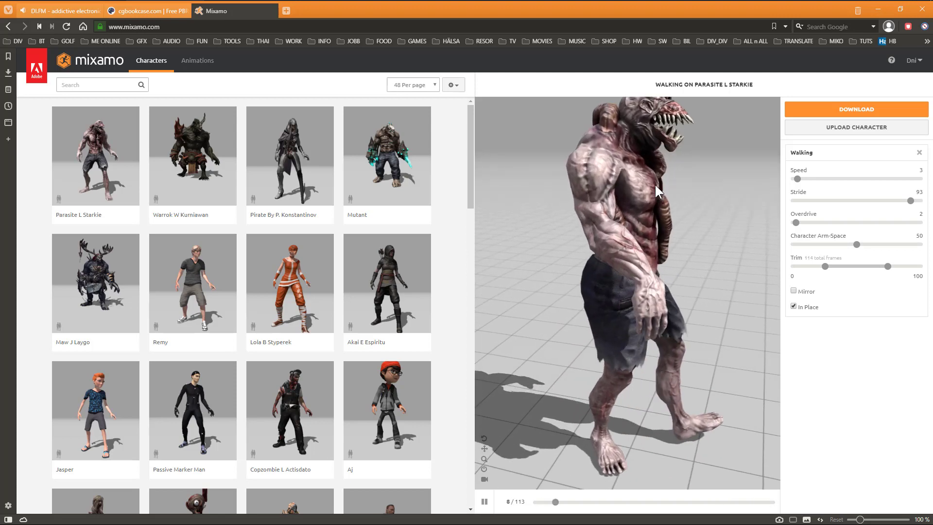
{"action": "left_click_drag", "start_coordinate": [654, 182], "coordinate": [552, 173]}
{"action": "scroll", "coordinate": [621, 226], "scroll_direction": "down", "scroll_amount": 5}
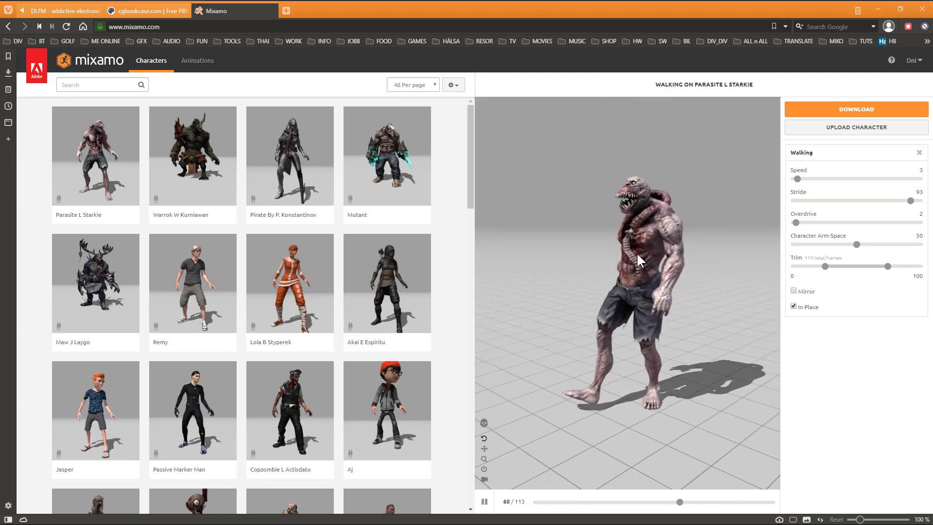
{"action": "left_click", "coordinate": [91, 87]}
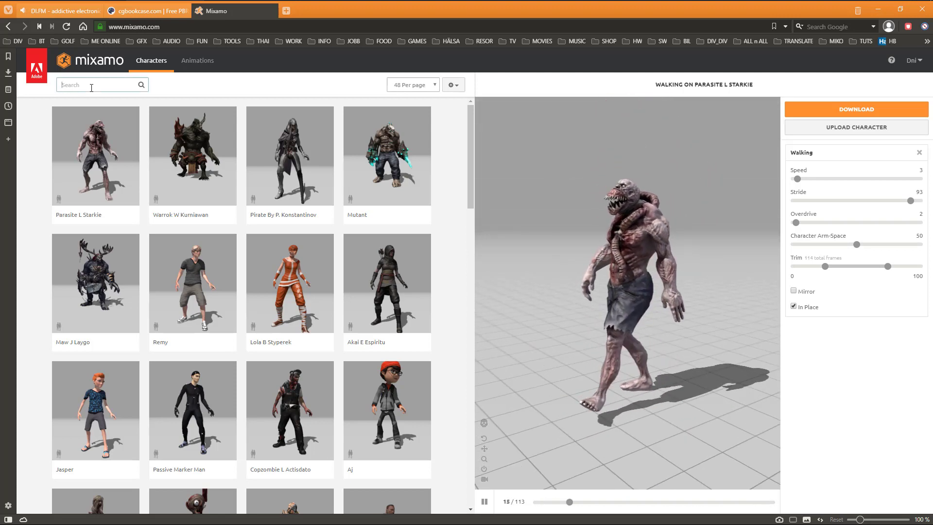
{"action": "type", "text": "danci"}
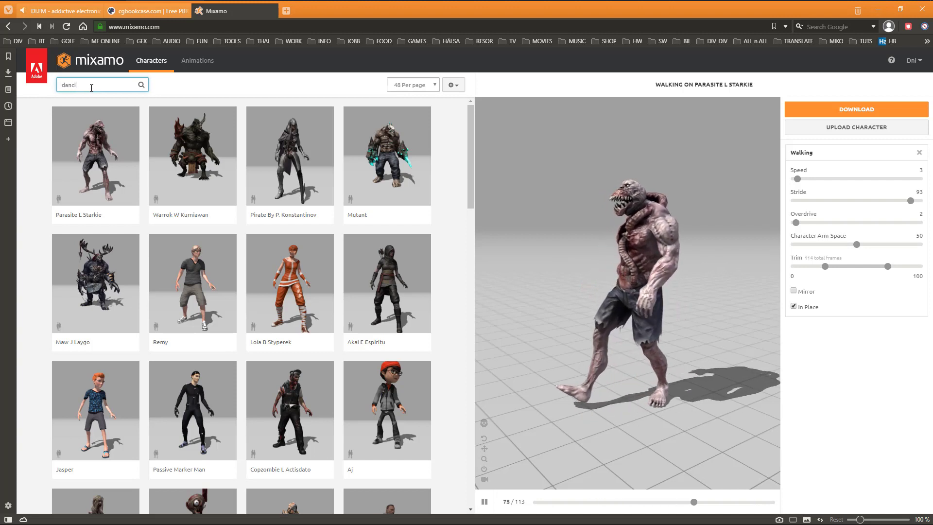
{"action": "type", "text": "ng"}
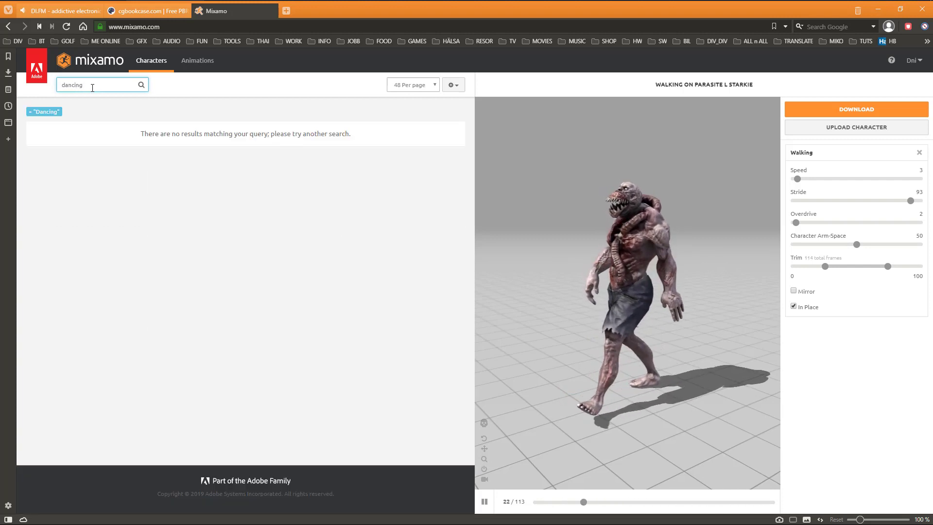
{"action": "left_click", "coordinate": [191, 62]}
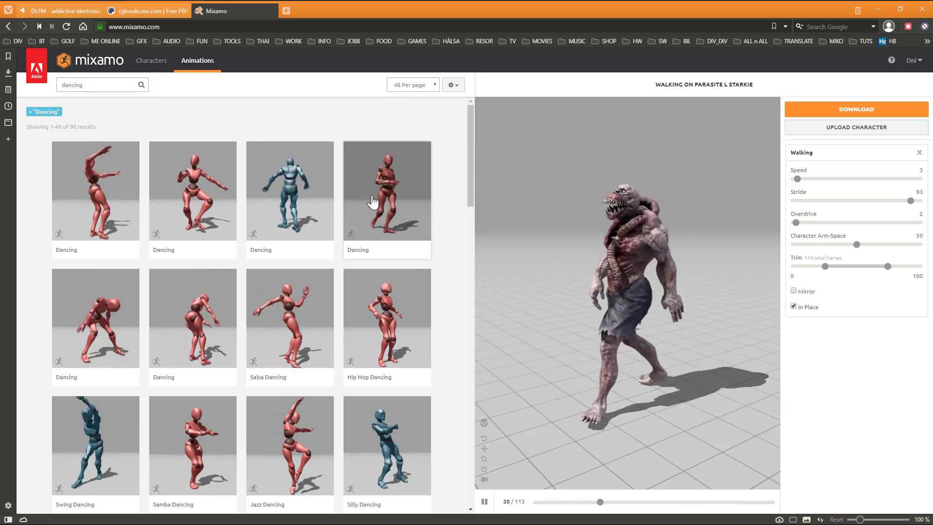
{"action": "left_click", "coordinate": [328, 311]}
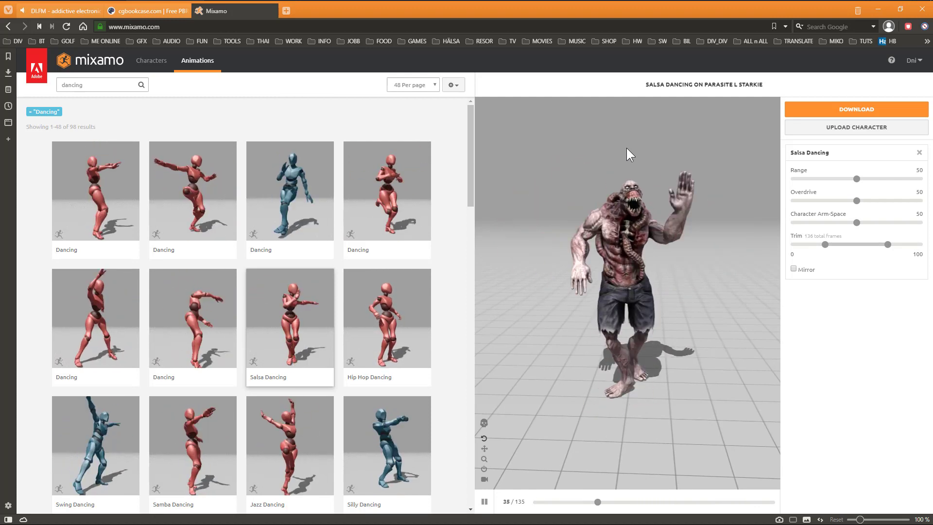
Switch to Blender, play the street animation through the camera and go to the last frame, 250.
{"action": "left_click", "coordinate": [273, 7]}
{"action": "mouse_move", "coordinate": [294, 7]}
{"action": "left_click", "coordinate": [340, 6]}
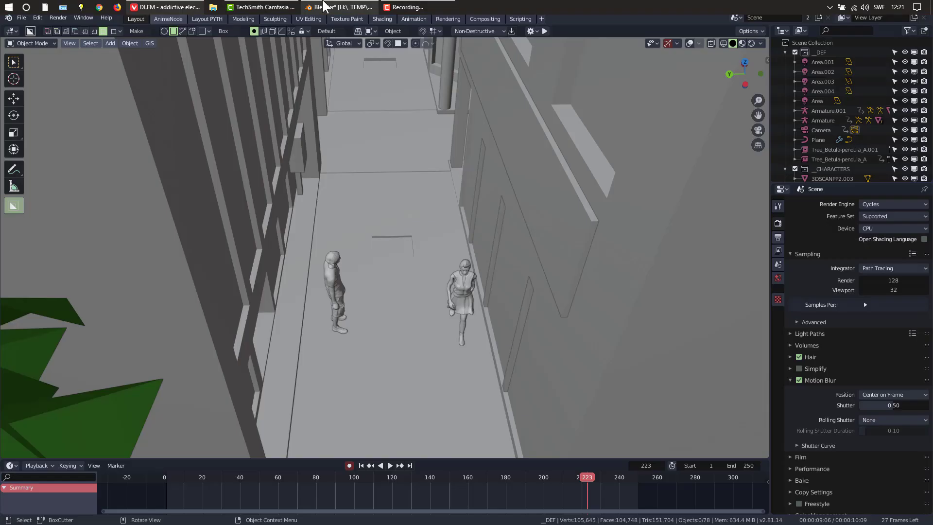
{"action": "key", "text": "KP_0"}
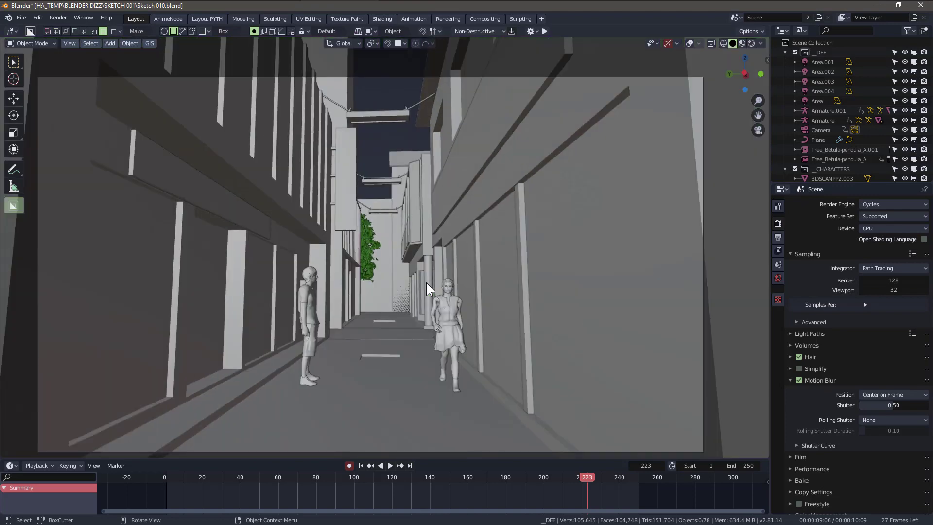
{"action": "key", "text": "space"}
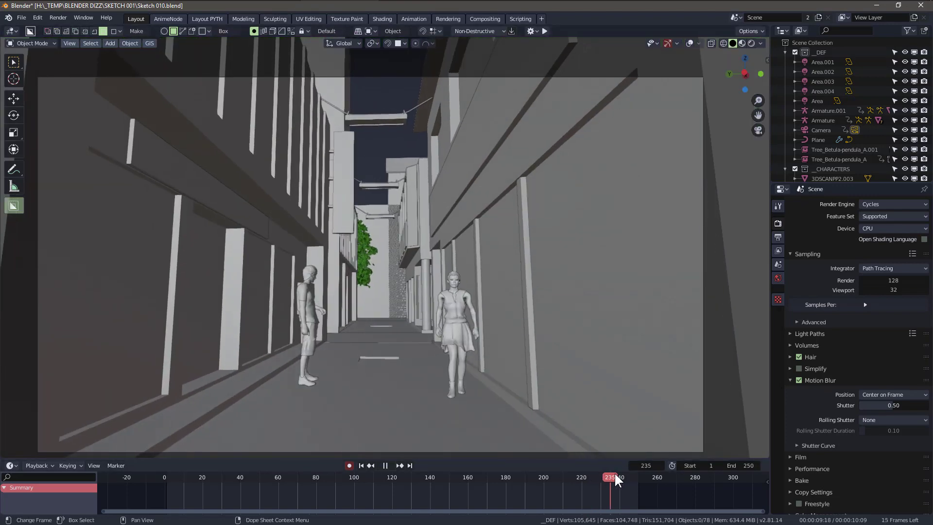
{"action": "key", "text": "Escape"}
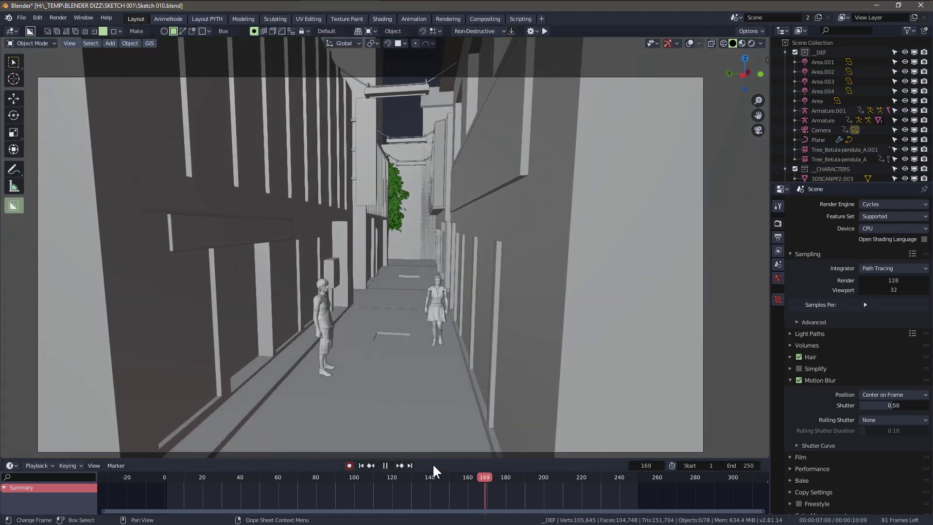
{"action": "left_click", "coordinate": [410, 465]}
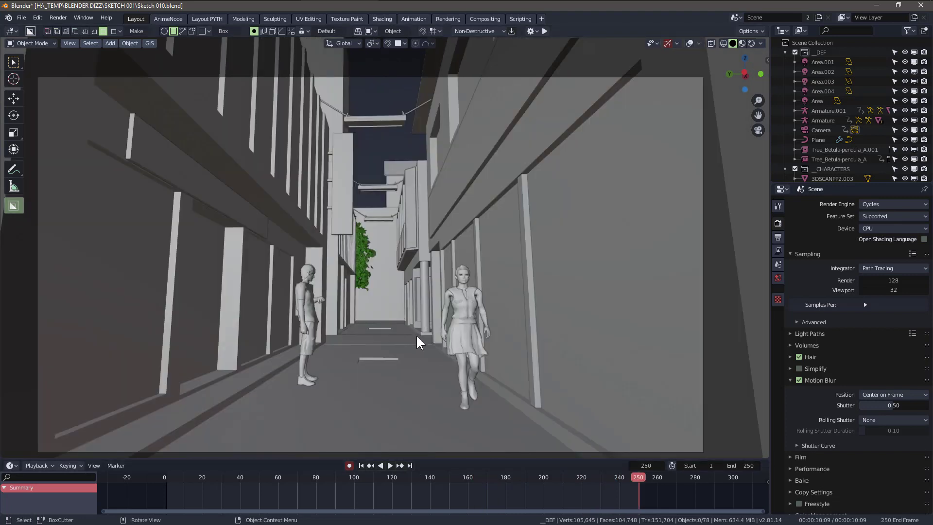
Show the viewport overlays with Material Preview shading and examine the Amanda Qua shop front from up close.
{"action": "key", "text": "shift+alt+z"}
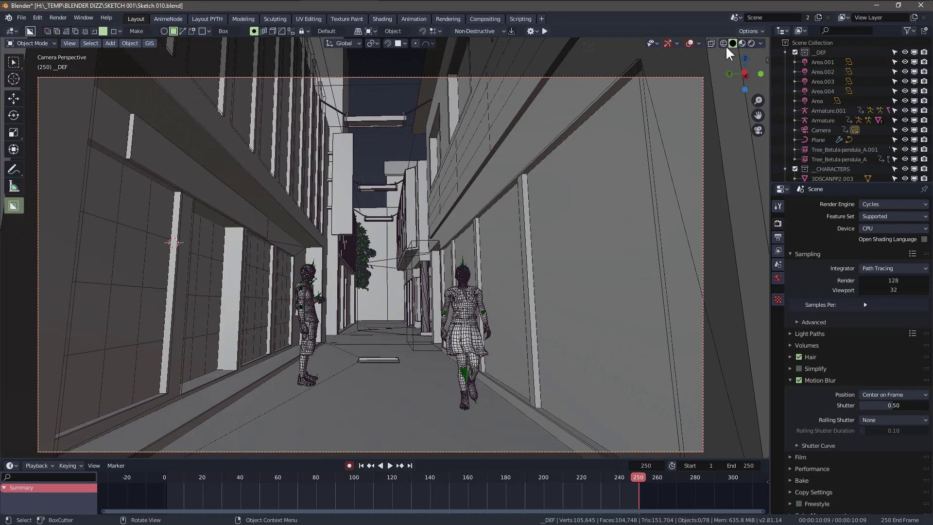
{"action": "left_click", "coordinate": [743, 43]}
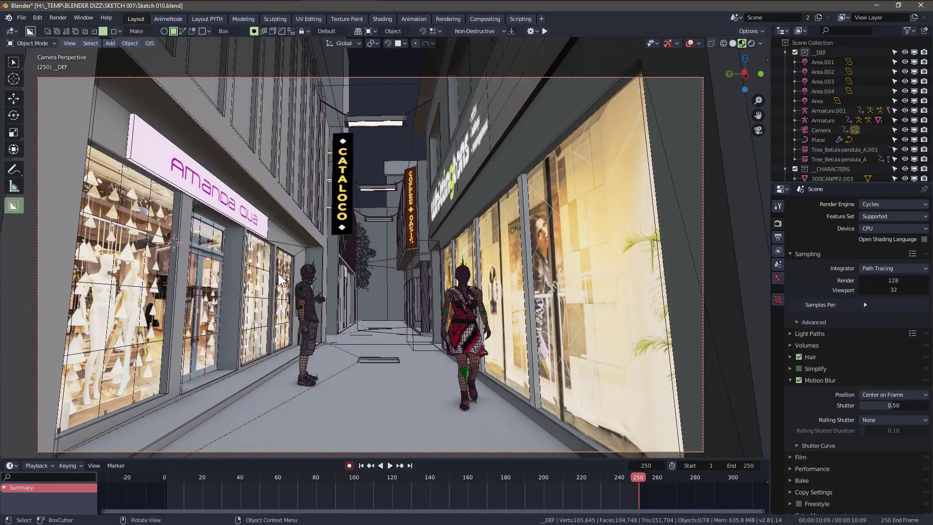
{"action": "middle_click_drag", "start_coordinate": [263, 280], "coordinate": [305, 298]}
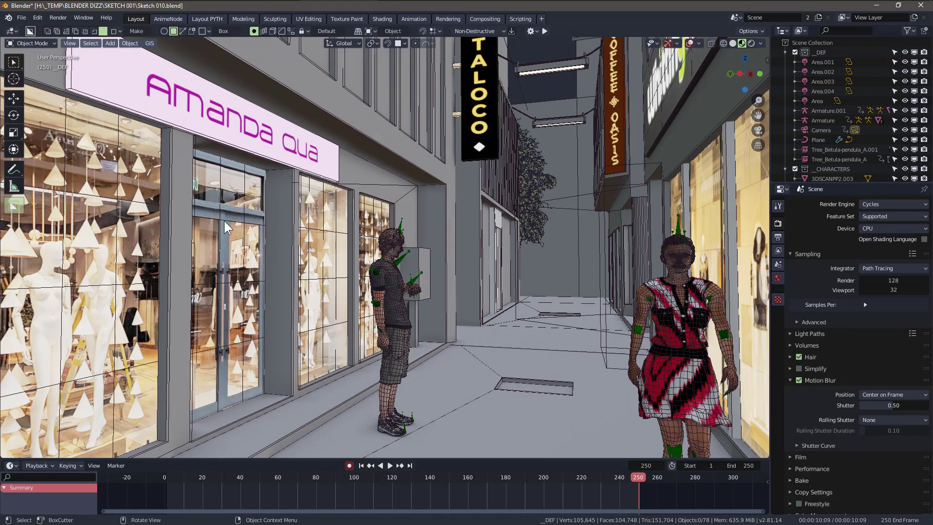
{"action": "scroll", "coordinate": [224, 238], "scroll_direction": "up", "scroll_amount": 1}
{"action": "scroll", "coordinate": [238, 275], "scroll_direction": "up", "scroll_amount": 1}
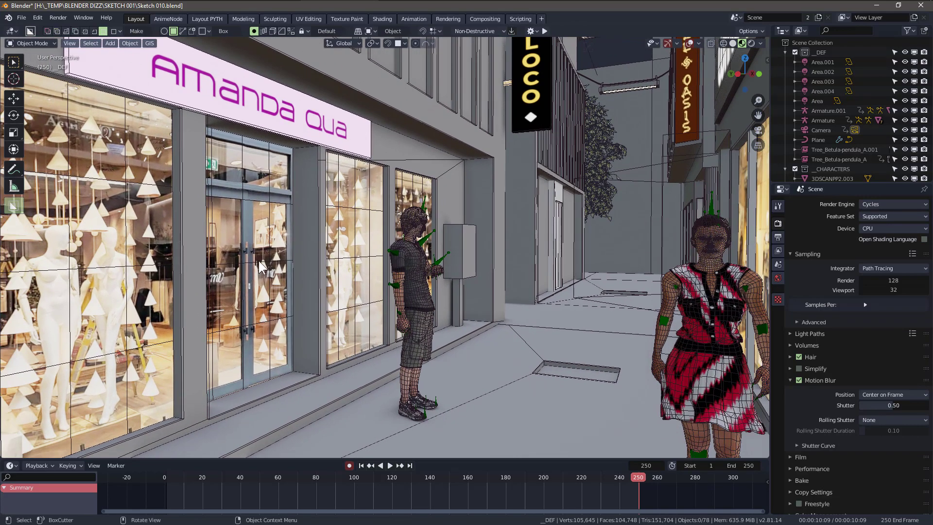
{"action": "middle_click_drag", "start_coordinate": [258, 261], "coordinate": [256, 260]}
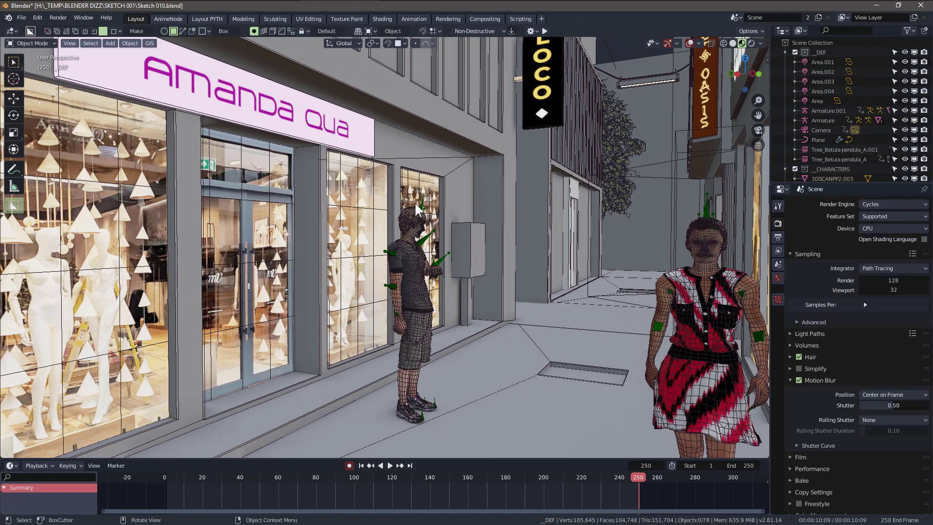
{"action": "middle_click_drag", "start_coordinate": [415, 288], "coordinate": [418, 252]}
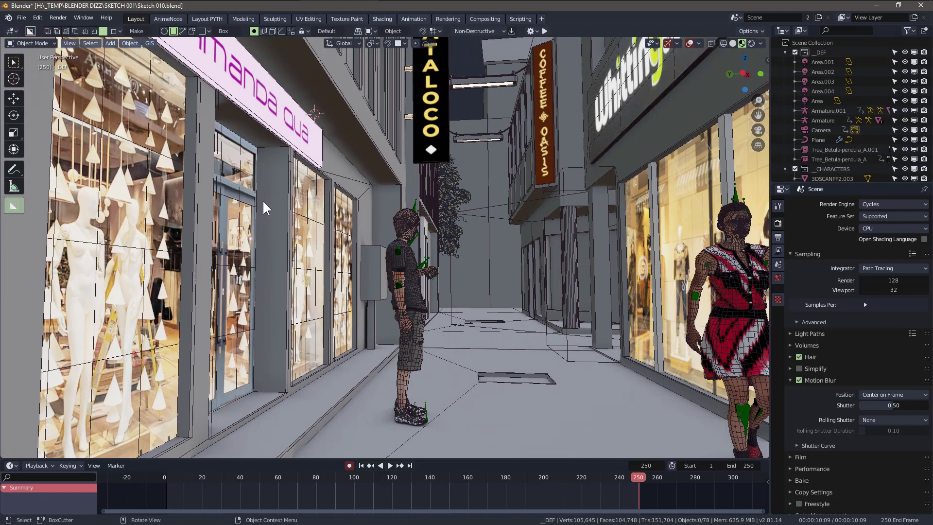
{"action": "middle_click_drag", "start_coordinate": [263, 199], "coordinate": [263, 209]}
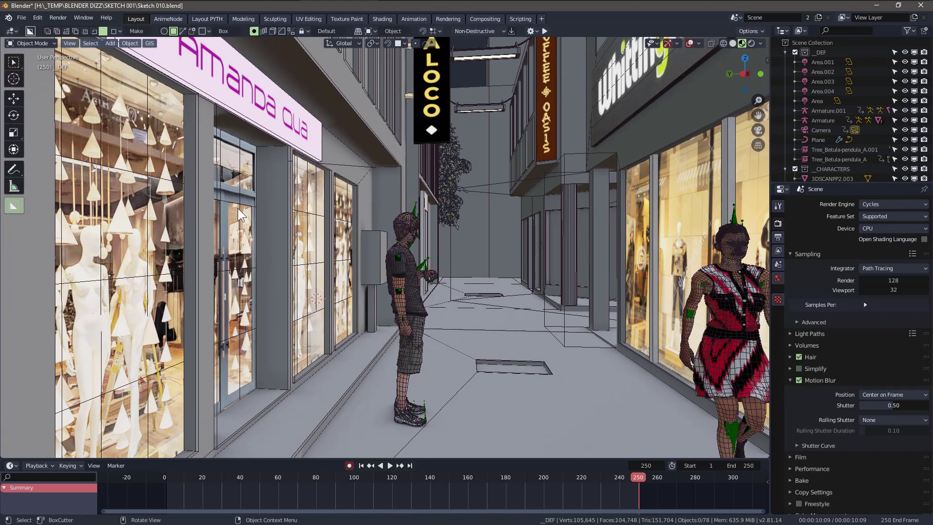
Select the Amanda Qua building mesh, open it in the UV Editing workspace and widen the 3D view.
{"action": "middle_click_drag", "start_coordinate": [237, 208], "coordinate": [306, 219]}
{"action": "middle_click_drag", "start_coordinate": [266, 220], "coordinate": [298, 208]}
{"action": "left_click", "coordinate": [299, 208]}
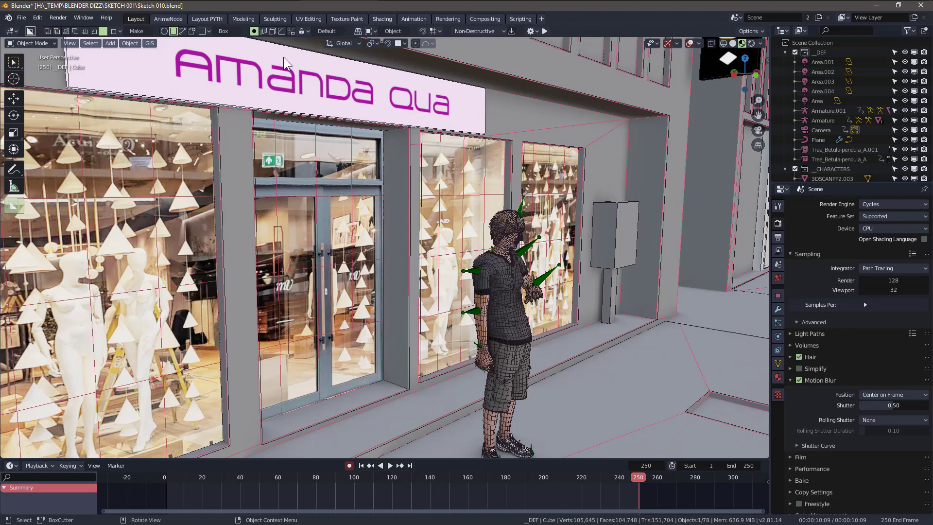
{"action": "left_click", "coordinate": [305, 17]}
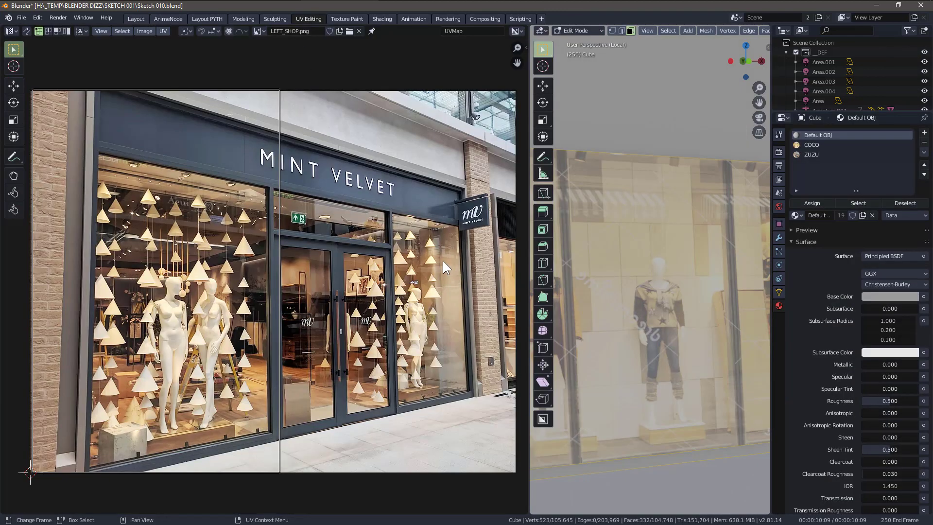
{"action": "scroll", "coordinate": [622, 294], "scroll_direction": "down", "scroll_amount": 5}
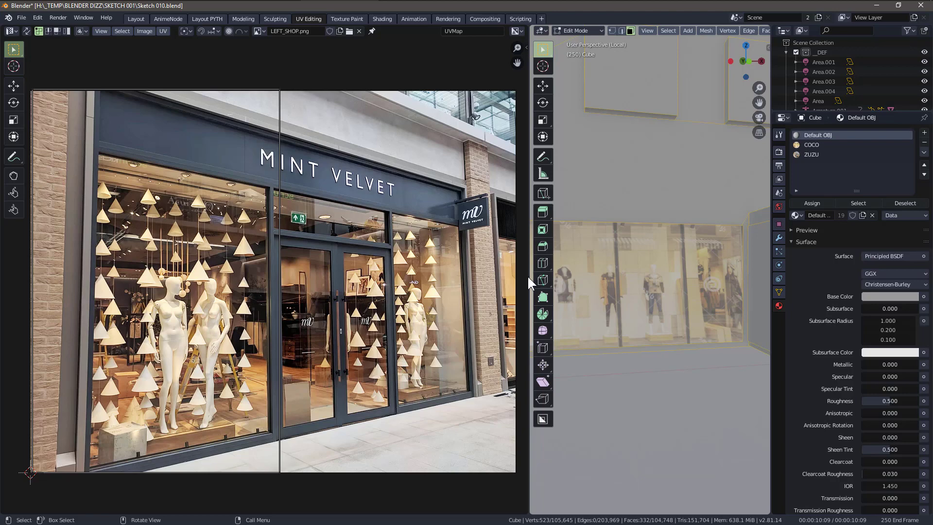
{"action": "left_click_drag", "start_coordinate": [529, 276], "coordinate": [354, 275]}
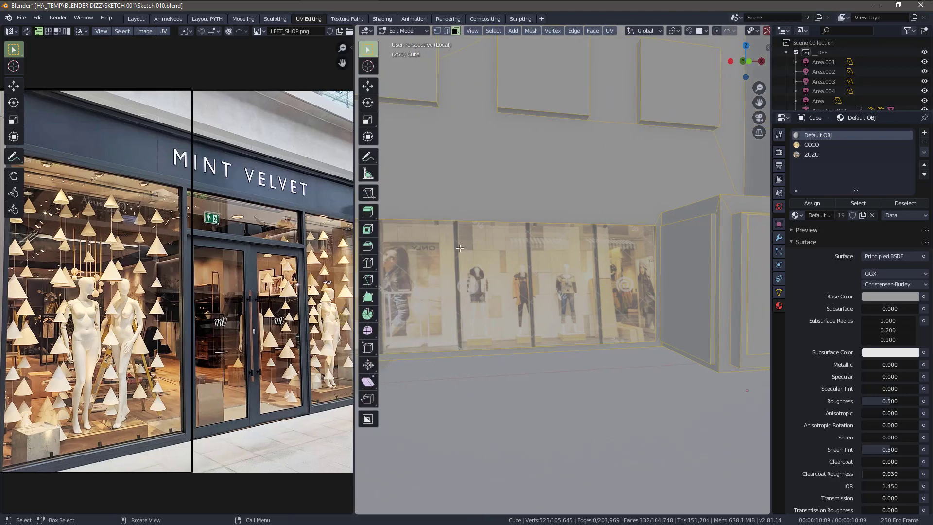
Select all faces of the shop's entrance door as a filled region between its opposite upper and lower corners.
{"action": "middle_click_drag", "start_coordinate": [460, 248], "coordinate": [592, 263]}
{"action": "mouse_move", "coordinate": [527, 304]}
{"action": "middle_mouse_down", "text": "shift"}
{"action": "mouse_move", "coordinate": [627, 300]}
{"action": "mouse_move", "coordinate": [522, 300]}
{"action": "middle_mouse_up", "text": "shift"}
{"action": "middle_click_drag", "start_coordinate": [701, 305], "coordinate": [375, 255], "text": "shift"}
{"action": "scroll", "coordinate": [625, 265], "scroll_direction": "up", "scroll_amount": 3}
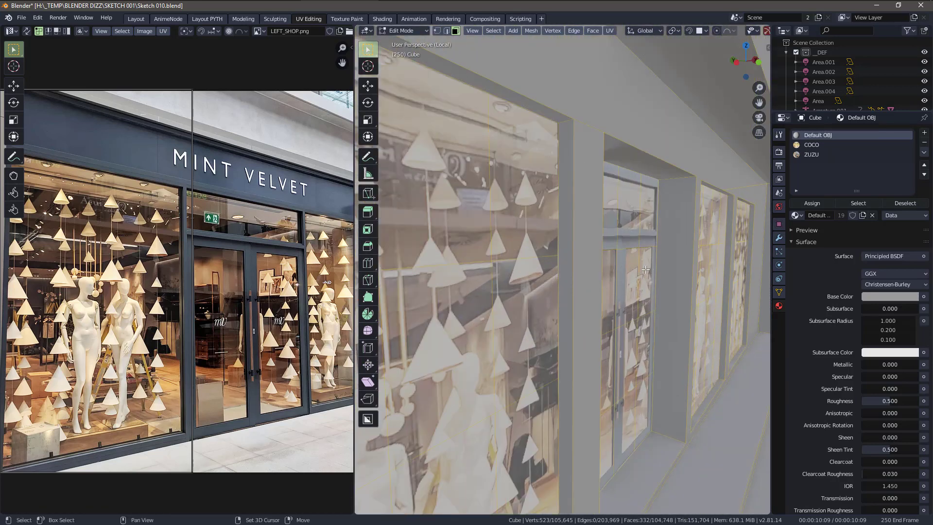
{"action": "middle_click_drag", "start_coordinate": [645, 270], "coordinate": [559, 237]}
{"action": "left_click", "coordinate": [558, 237]}
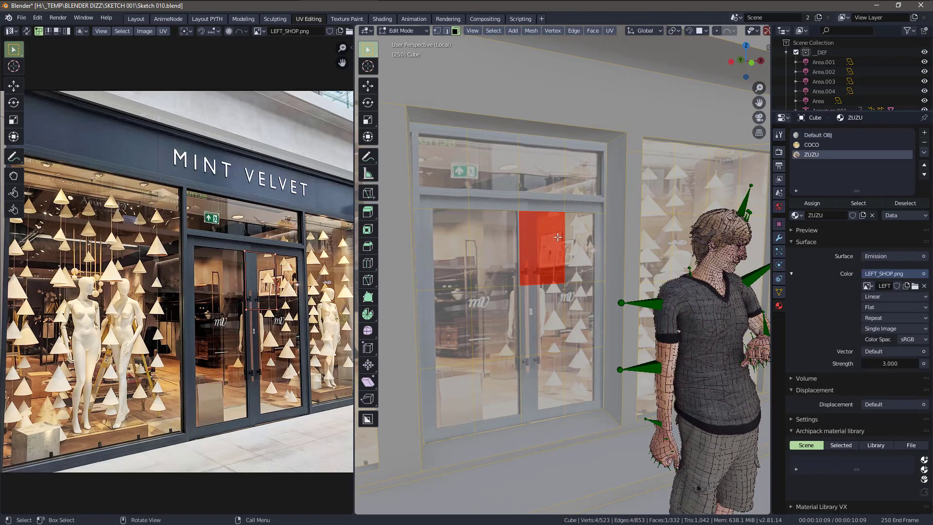
{"action": "left_click", "coordinate": [449, 166]}
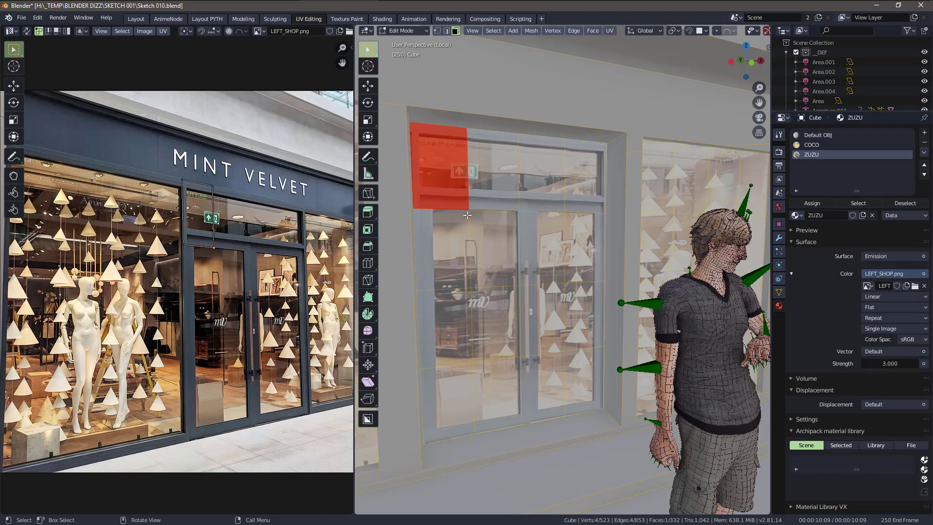
{"action": "key", "text": "ctrl"}
{"action": "left_click", "coordinate": [584, 382], "text": "ctrl+shift"}
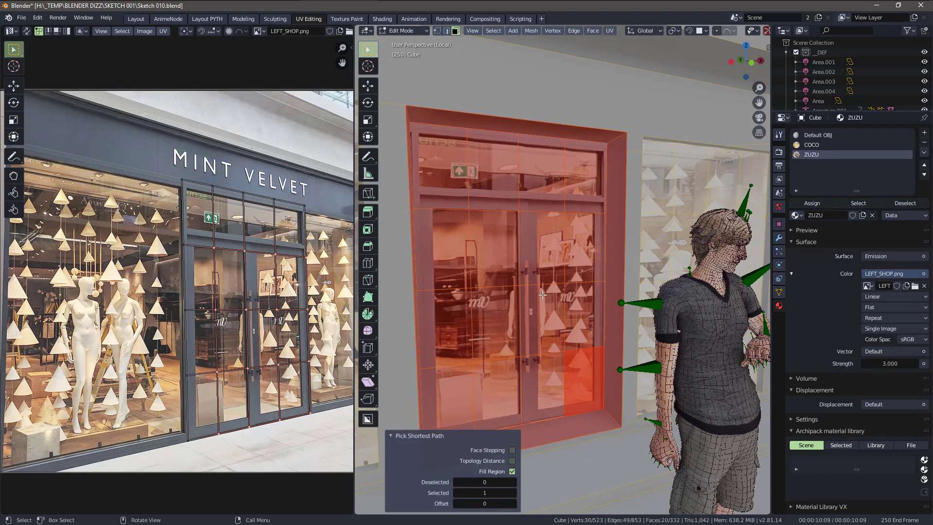
Select all of the entrance door's UVs over the LEFT_SHOP.png image in edge selection mode.
{"action": "middle_click_drag", "start_coordinate": [518, 232], "coordinate": [534, 233]}
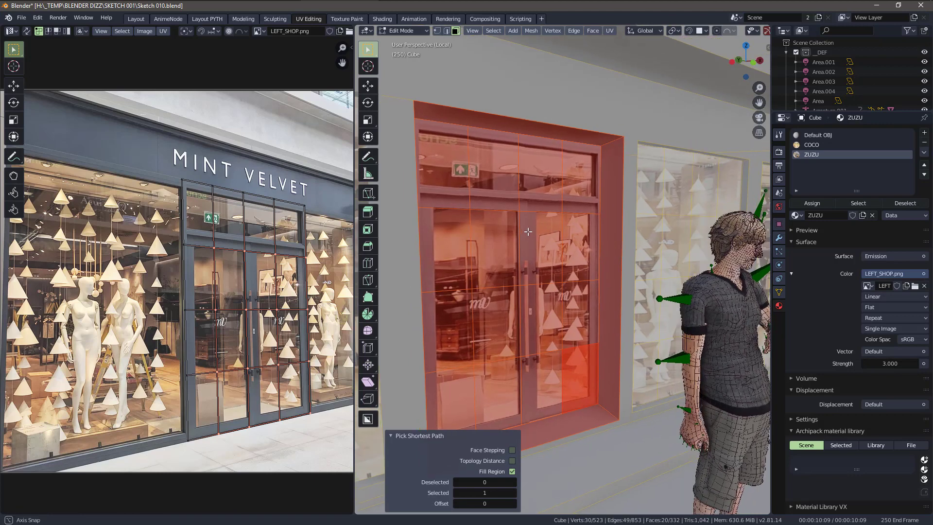
{"action": "middle_click_drag", "start_coordinate": [233, 225], "coordinate": [199, 212]}
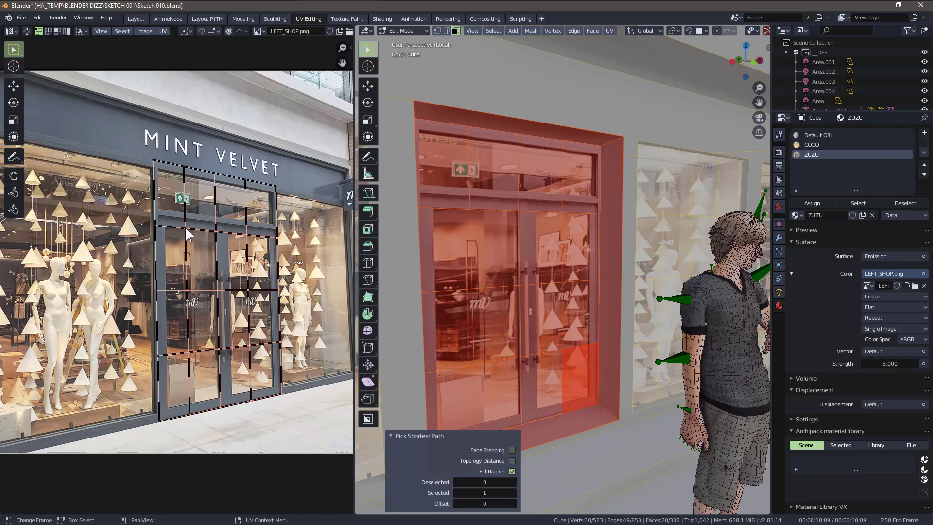
{"action": "left_click", "coordinate": [200, 258]}
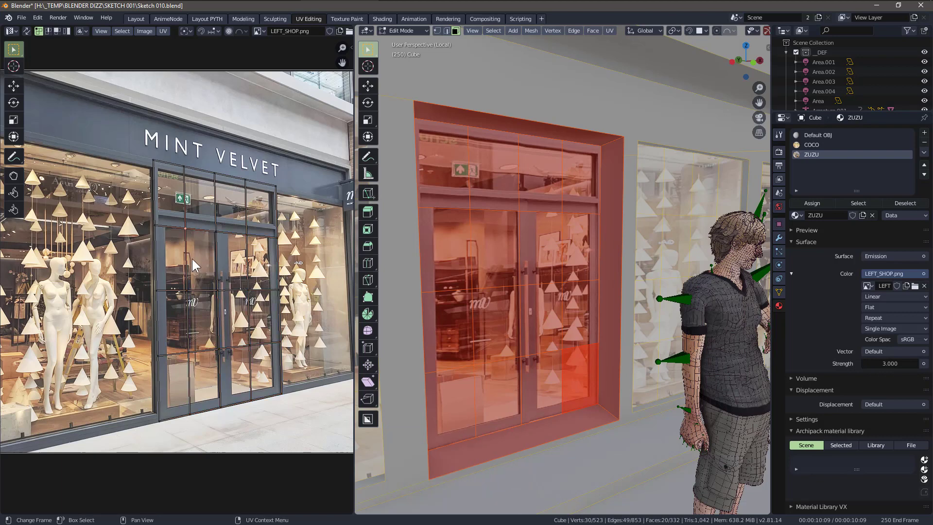
{"action": "key", "text": "2"}
{"action": "left_click_drag", "start_coordinate": [142, 143], "coordinate": [302, 429]}
Save the file and try scaling the entrance door's UVs down to about 0.94.
{"action": "key", "text": "ctrl+s"}
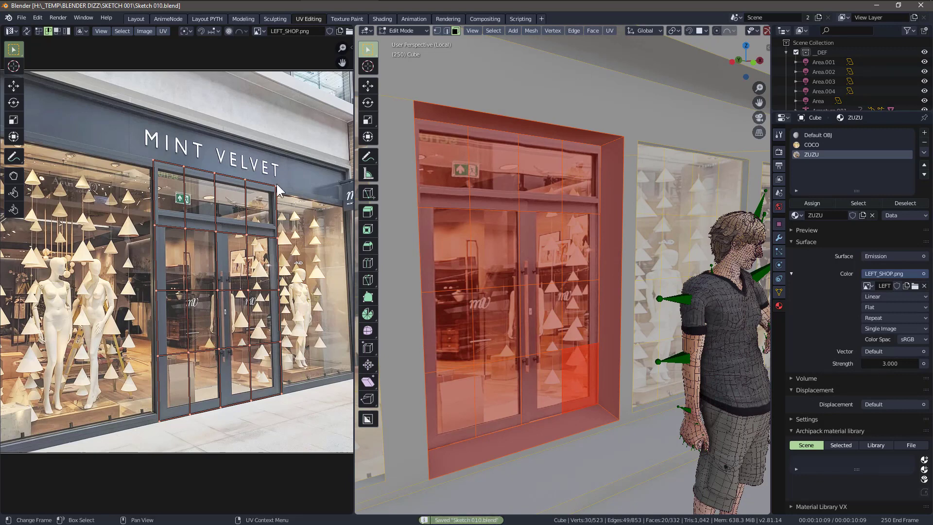
{"action": "key", "text": "s"}
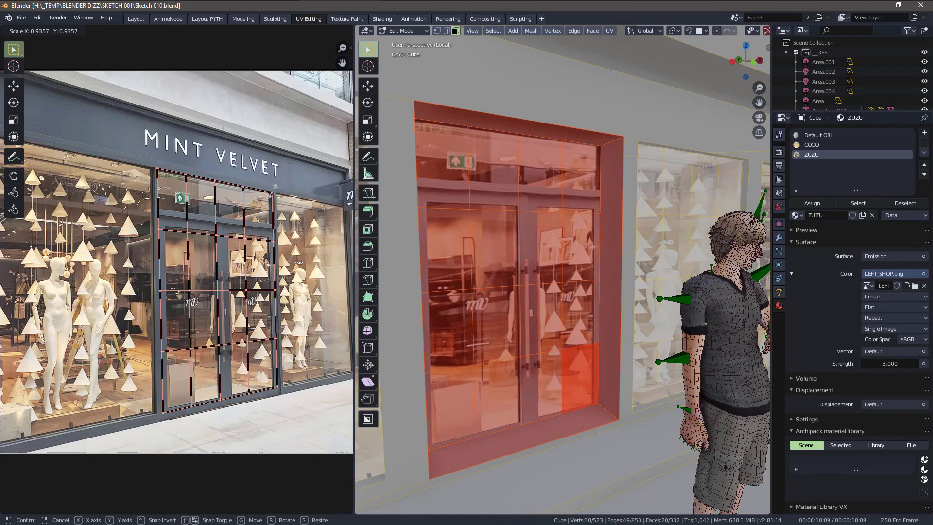
{"action": "left_click", "coordinate": [277, 178]}
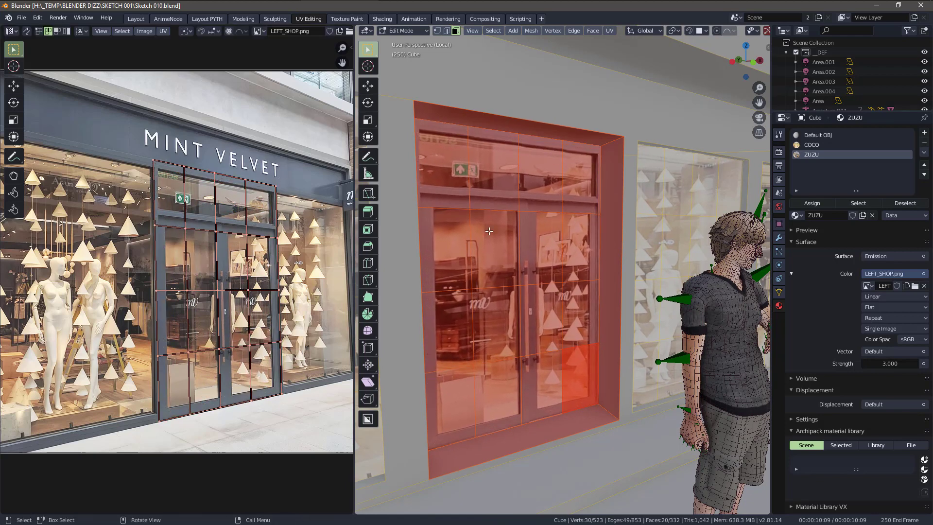
Select the inner vertical and horizontal edge loops of the shop's entrance door in edge selection mode and dissolve them.
{"action": "key", "text": "2"}
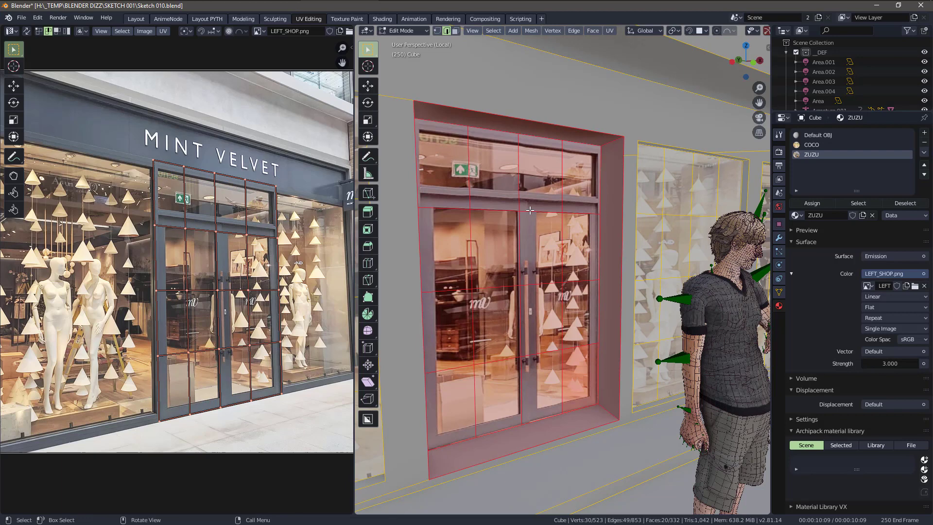
{"action": "left_click", "coordinate": [469, 200]}
{"action": "left_click", "coordinate": [469, 200], "text": "alt"}
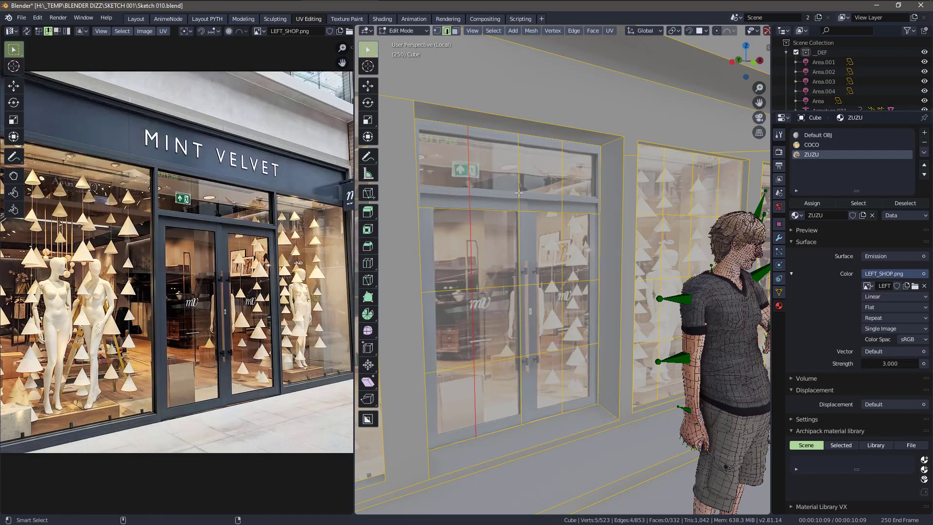
{"action": "left_click", "coordinate": [518, 193], "text": "alt+shift"}
{"action": "left_click", "coordinate": [553, 210], "text": "alt+shift"}
{"action": "left_click", "coordinate": [550, 212], "text": "alt+shift"}
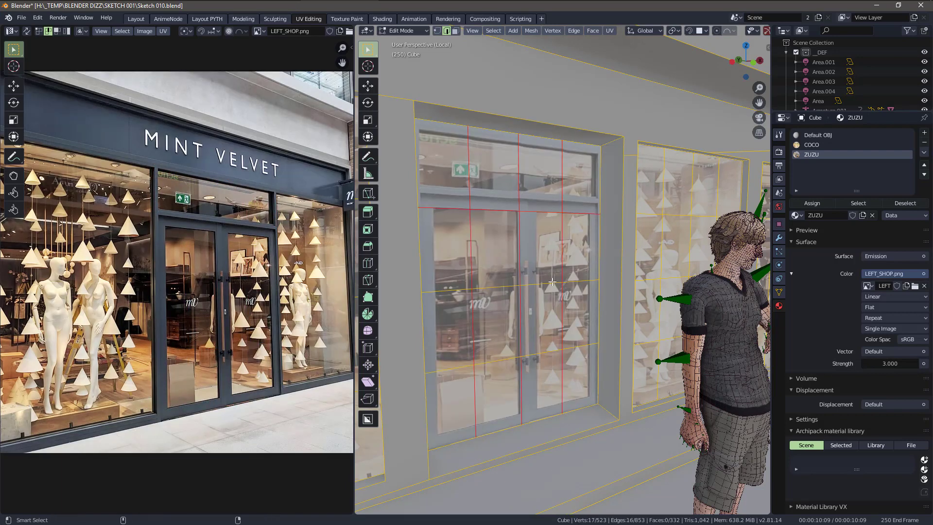
{"action": "left_click", "coordinate": [552, 281], "text": "alt+shift"}
{"action": "left_click", "coordinate": [552, 349], "text": "alt+shift"}
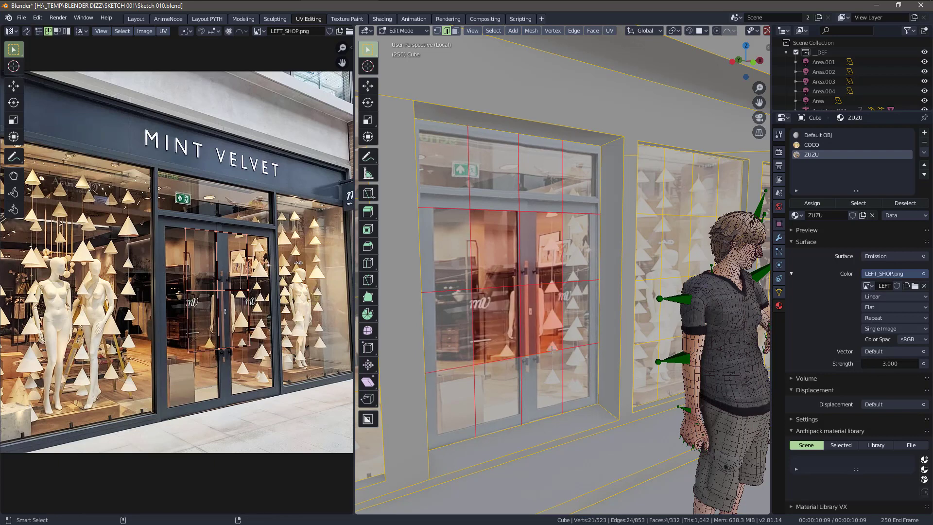
{"action": "key", "text": "x"}
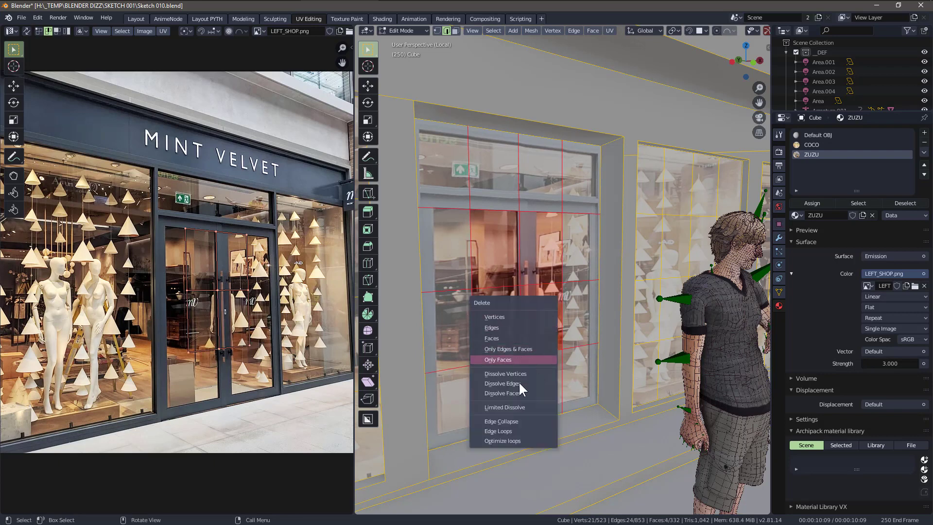
{"action": "left_click", "coordinate": [519, 384]}
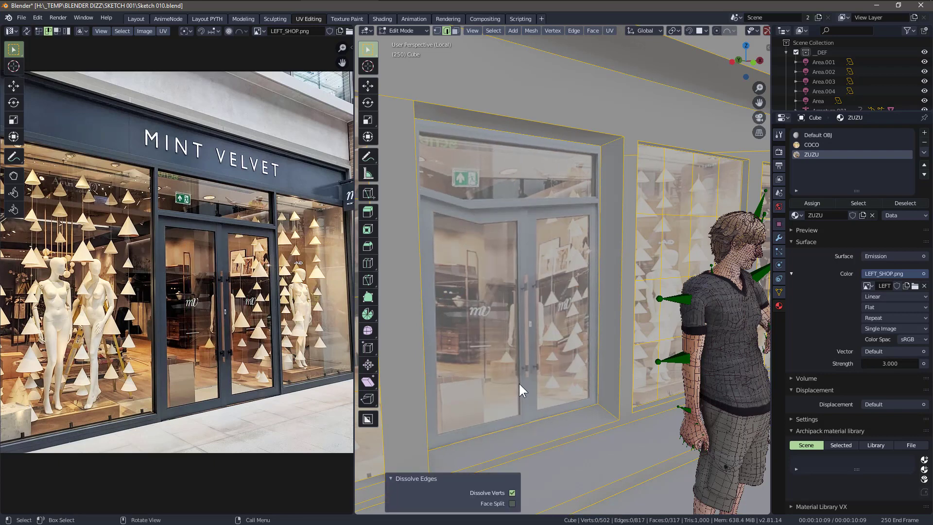
Select the entrance door's single face and set the UV editor to vertex selection over the LEFT_SHOP.png image.
{"action": "key", "text": "3"}
{"action": "left_click", "coordinate": [516, 293]}
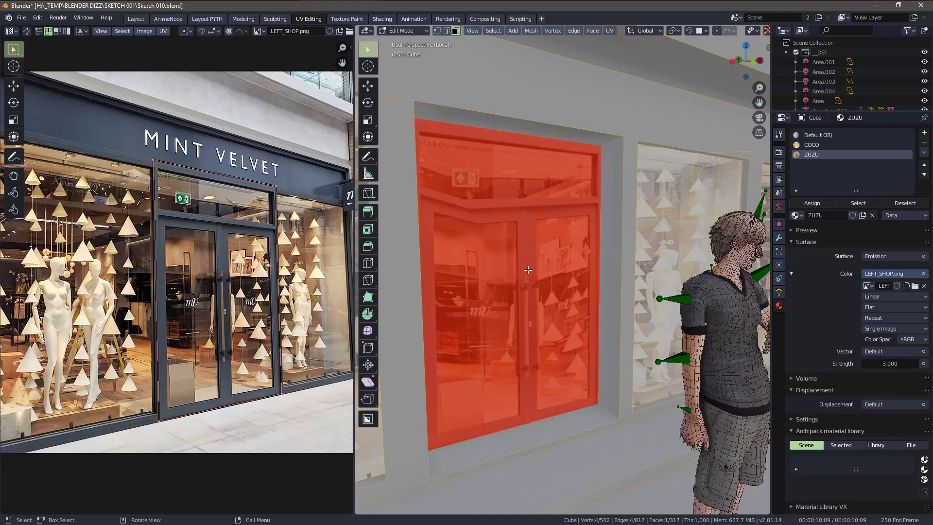
{"action": "middle_click_drag", "start_coordinate": [528, 270], "coordinate": [637, 275]}
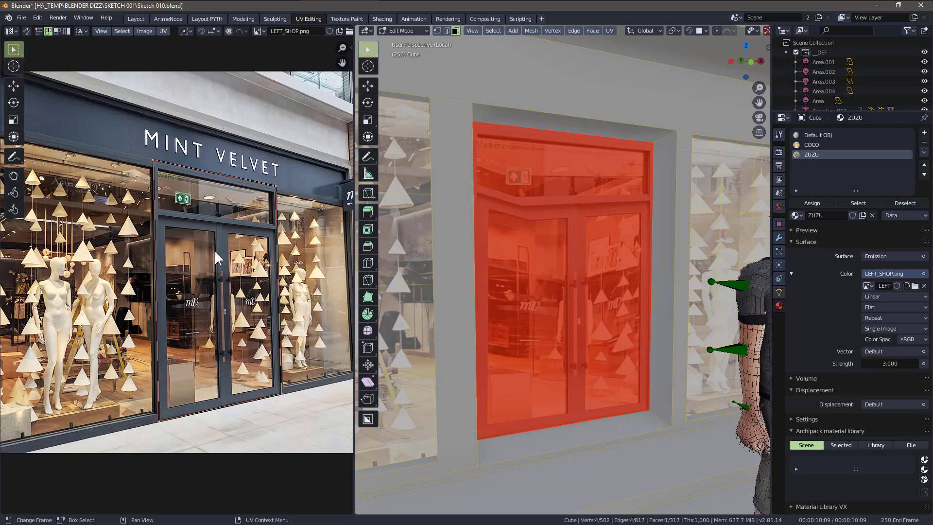
{"action": "scroll", "coordinate": [214, 250], "scroll_direction": "up", "scroll_amount": 1}
{"action": "scroll", "coordinate": [145, 209], "scroll_direction": "up", "scroll_amount": 1}
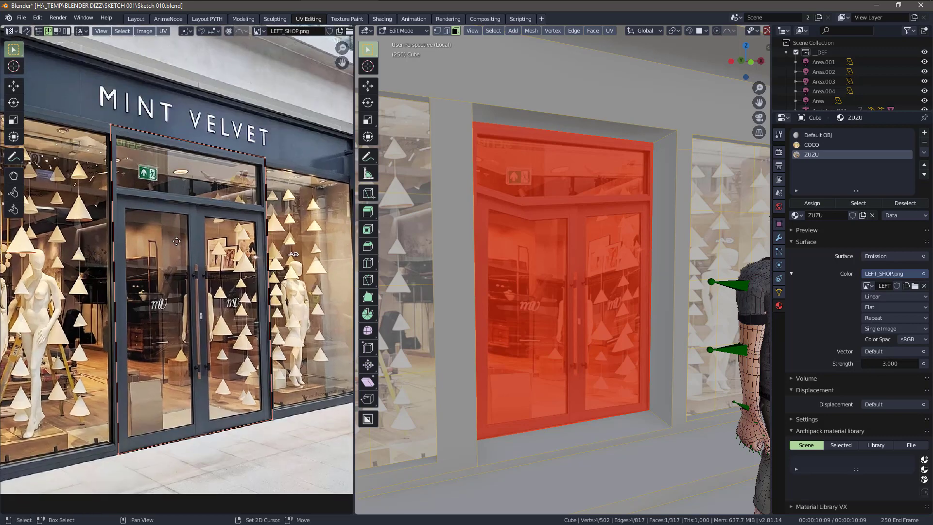
{"action": "key", "text": "1"}
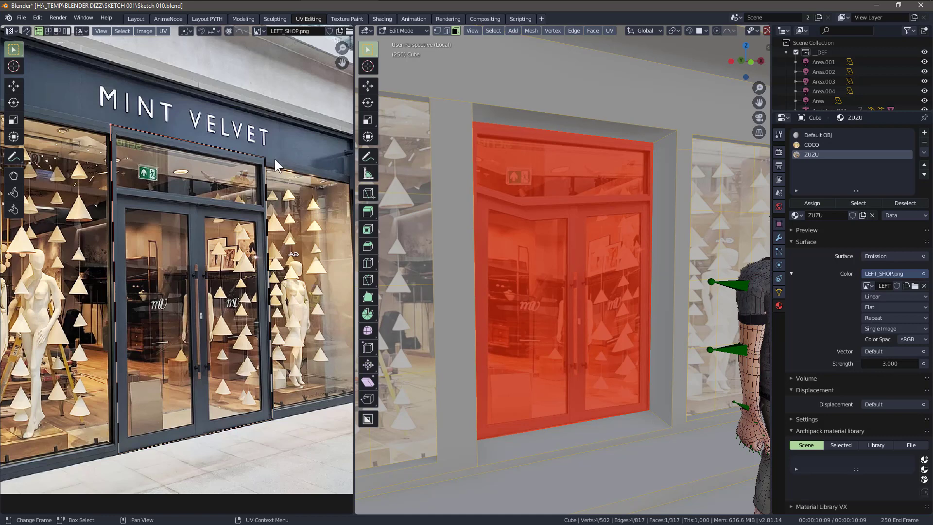
{"action": "left_click", "coordinate": [111, 132]}
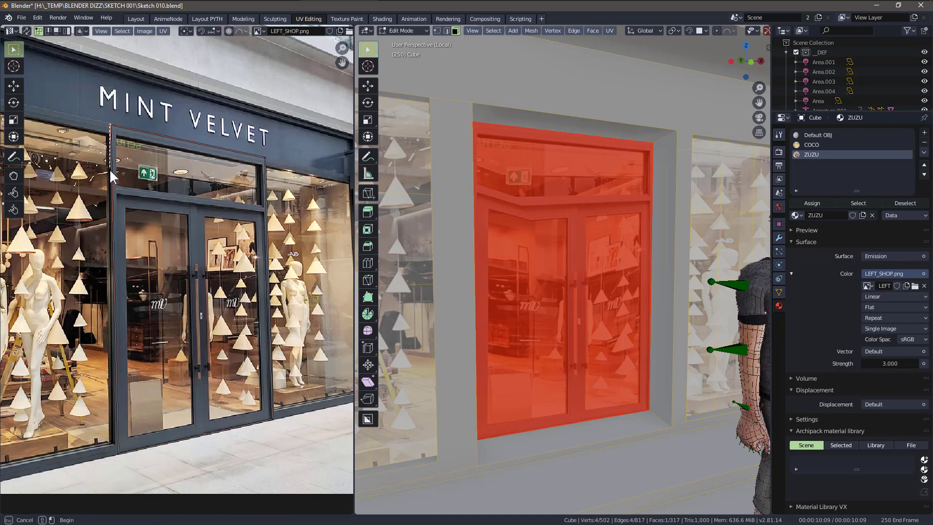
{"action": "left_click", "coordinate": [111, 125]}
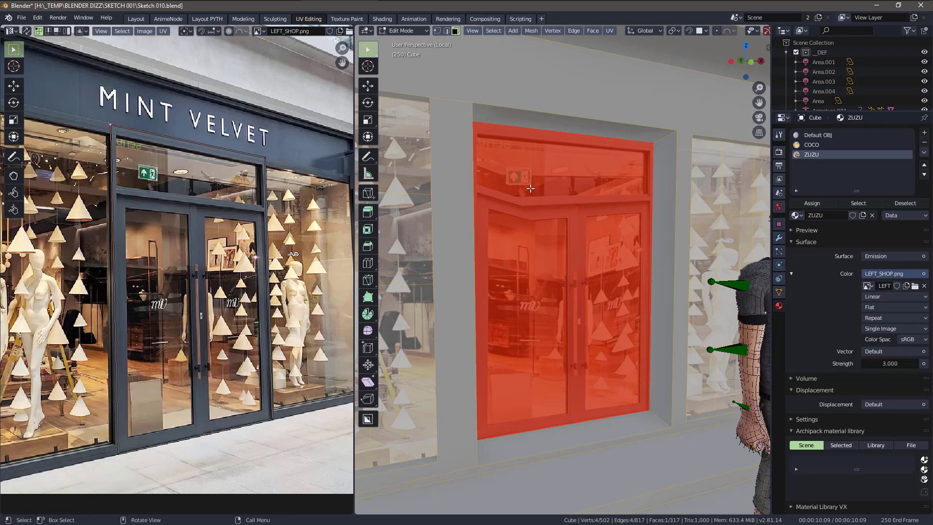
Mark the entrance door's two upper corner vertices on the mesh, and reselect the door face in face selection mode.
{"action": "key", "text": "1"}
{"action": "key", "text": "alt+a"}
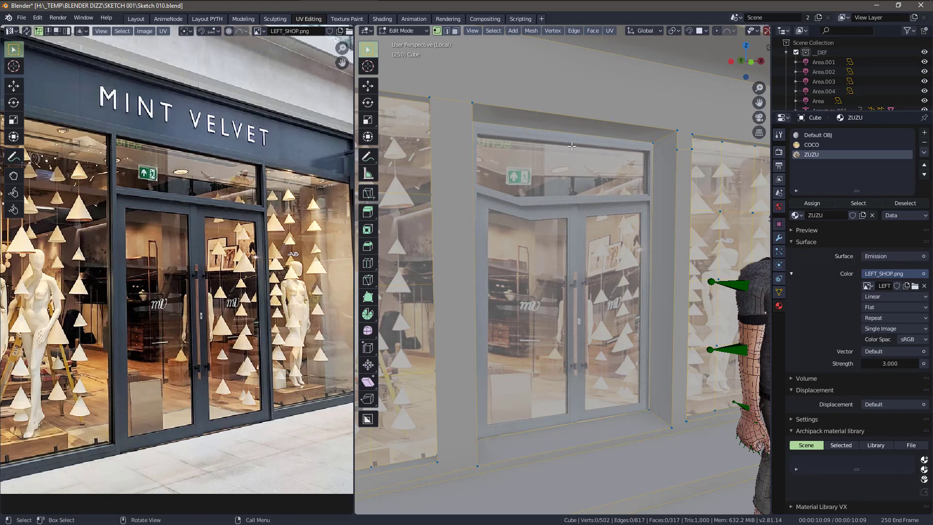
{"action": "left_click", "coordinate": [27, 30]}
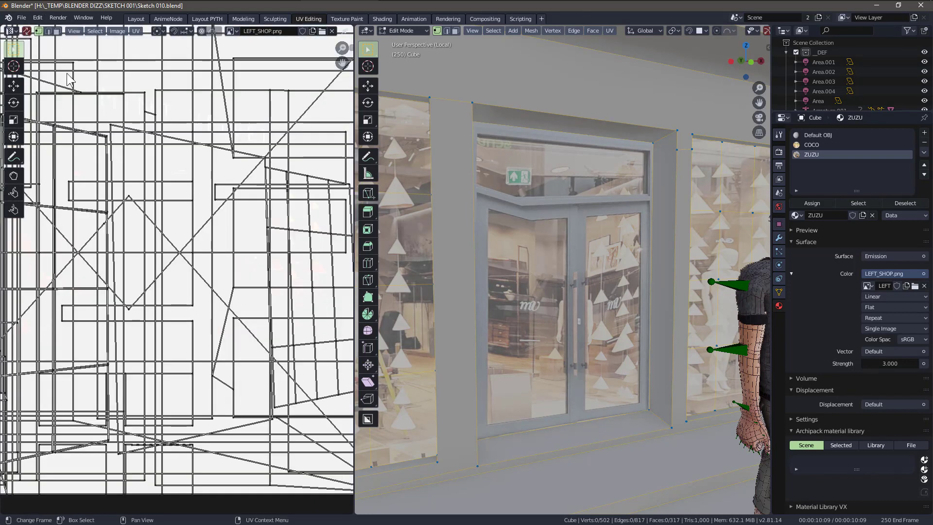
{"action": "left_click", "coordinate": [27, 30]}
{"action": "middle_click_drag", "start_coordinate": [560, 185], "coordinate": [554, 183]}
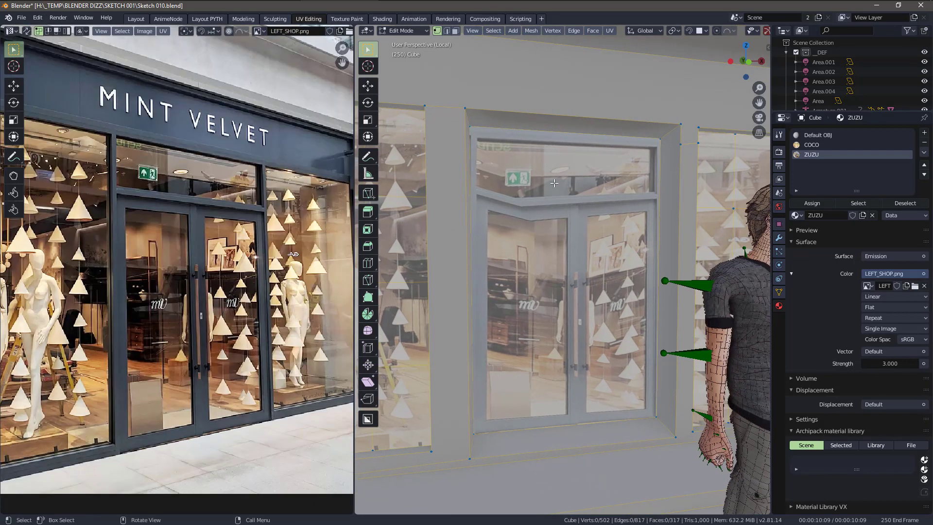
{"action": "left_click", "coordinate": [469, 127]}
{"action": "left_click", "coordinate": [659, 140], "text": "shift"}
{"action": "key", "text": "3"}
{"action": "left_click", "coordinate": [582, 200]}
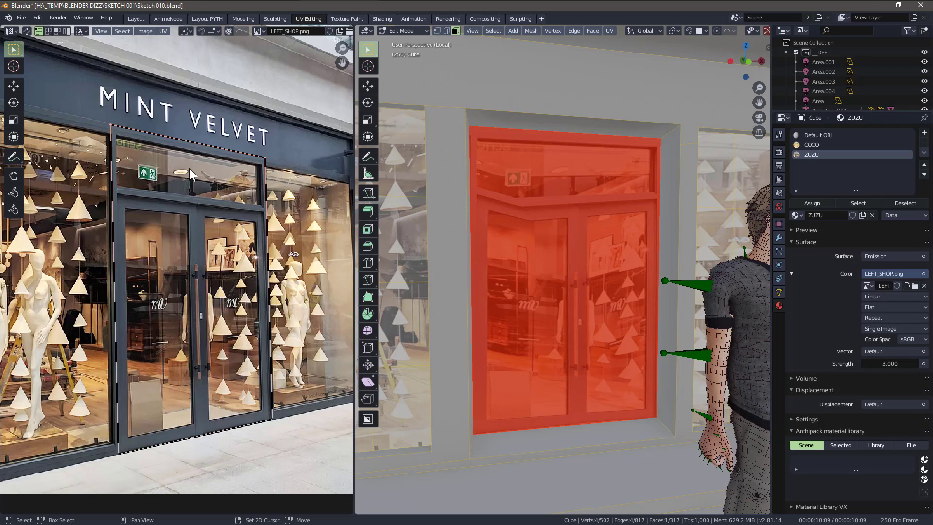
Move the door's upper UV corners down to the top of the photo's double door and fine-tune them with the Tweak tool.
{"action": "key", "text": "g"}
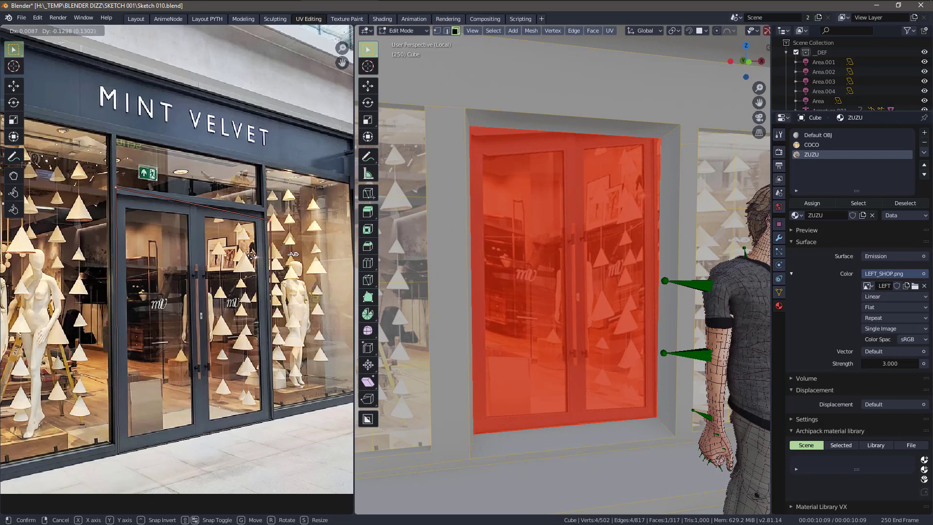
{"action": "left_click", "coordinate": [251, 255]}
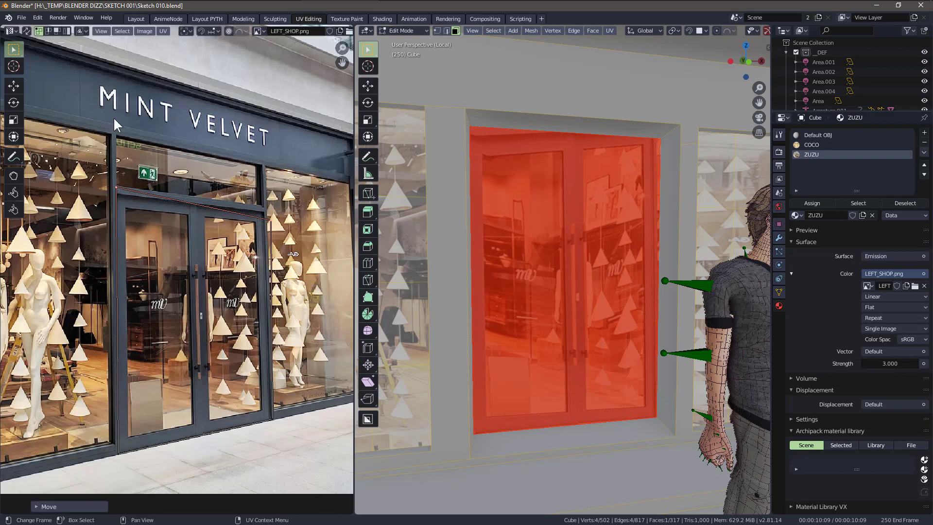
{"action": "left_click", "coordinate": [15, 50]}
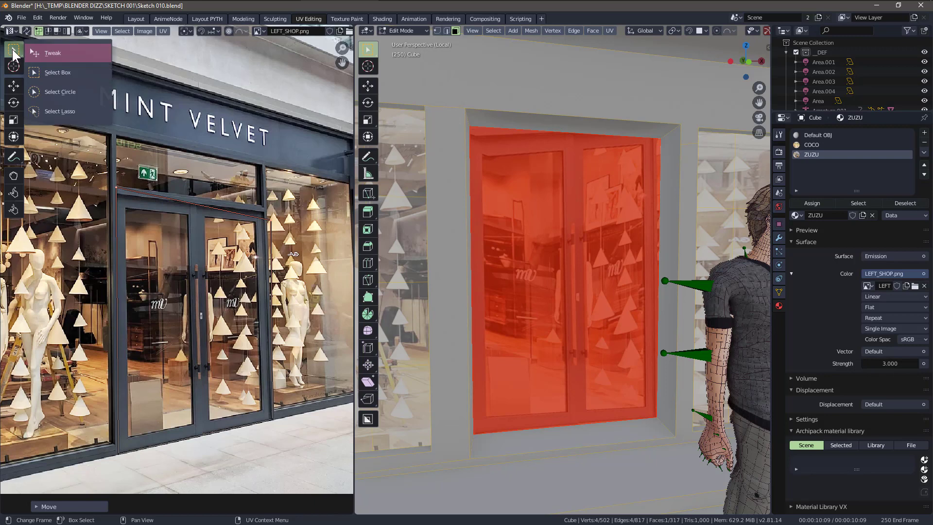
{"action": "left_click", "coordinate": [64, 48]}
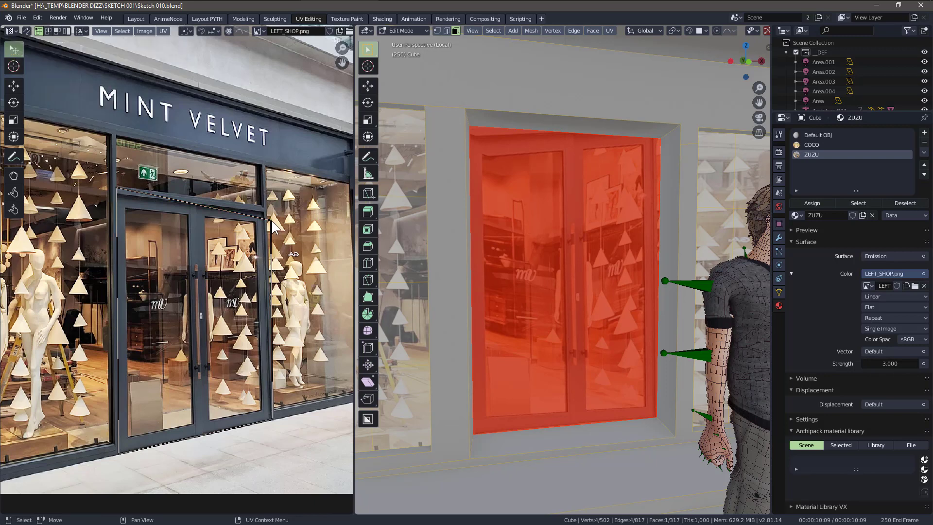
{"action": "mouse_move", "coordinate": [270, 219]}
{"action": "left_mouse_down"}
{"action": "mouse_move", "coordinate": [259, 204]}
{"action": "mouse_move", "coordinate": [269, 208]}
{"action": "left_mouse_up"}
{"action": "left_click", "coordinate": [116, 187]}
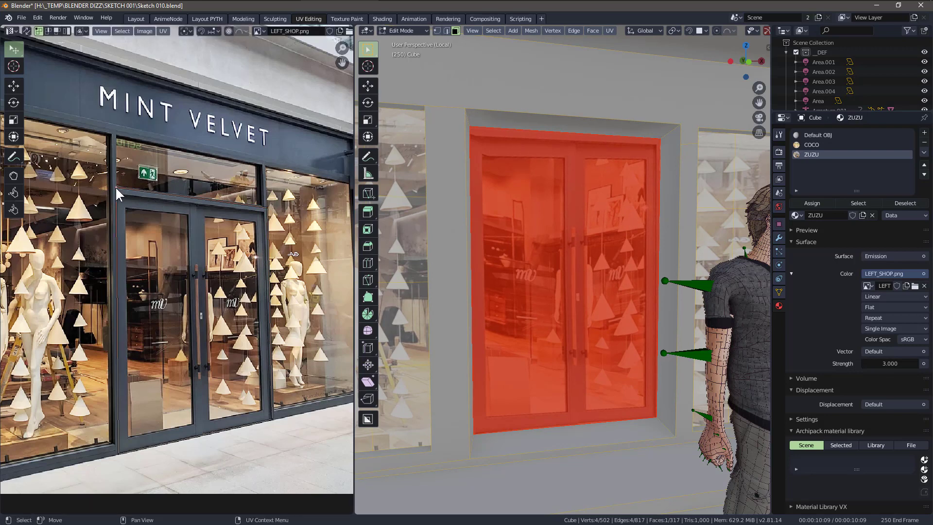
{"action": "left_click_drag", "start_coordinate": [116, 186], "coordinate": [115, 188]}
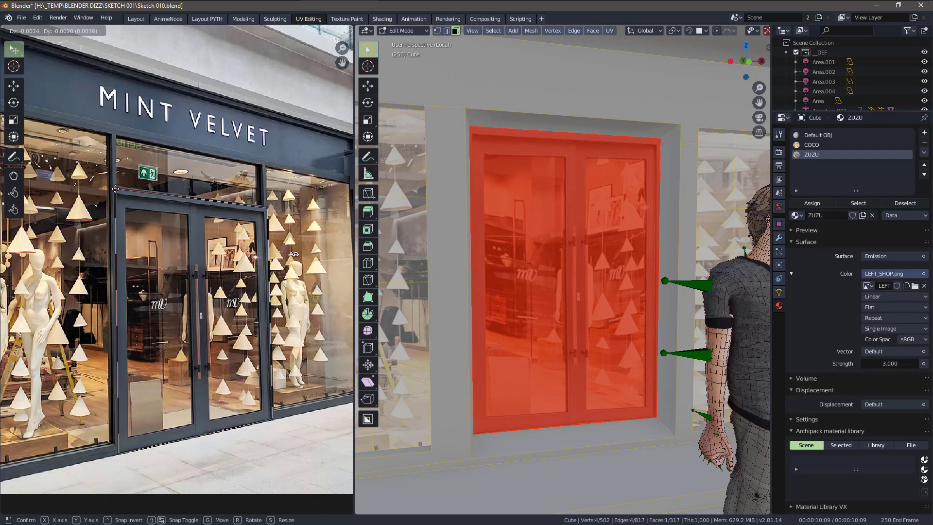
{"action": "left_click", "coordinate": [115, 188]}
Subdivide the entrance door face twice with one cut each time.
{"action": "middle_click_drag", "start_coordinate": [647, 235], "coordinate": [664, 278]}
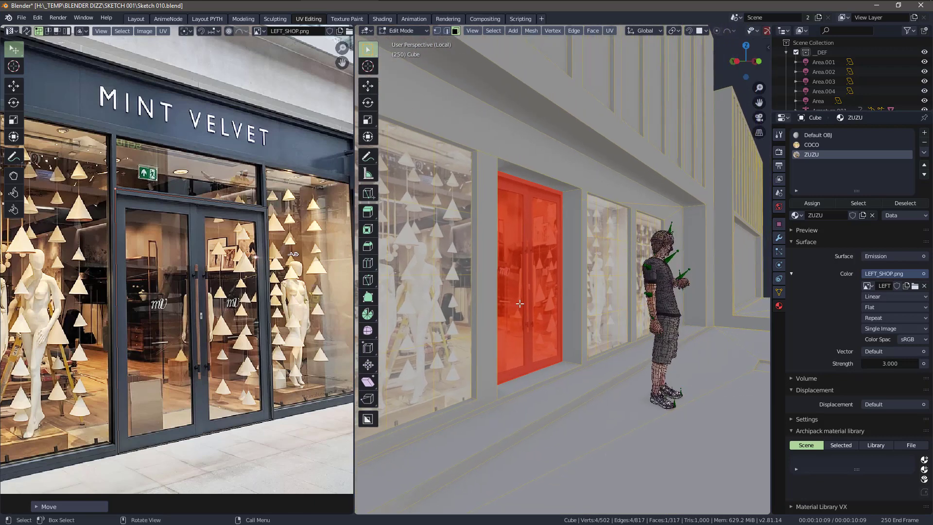
{"action": "middle_click_drag", "start_coordinate": [555, 303], "coordinate": [588, 259]}
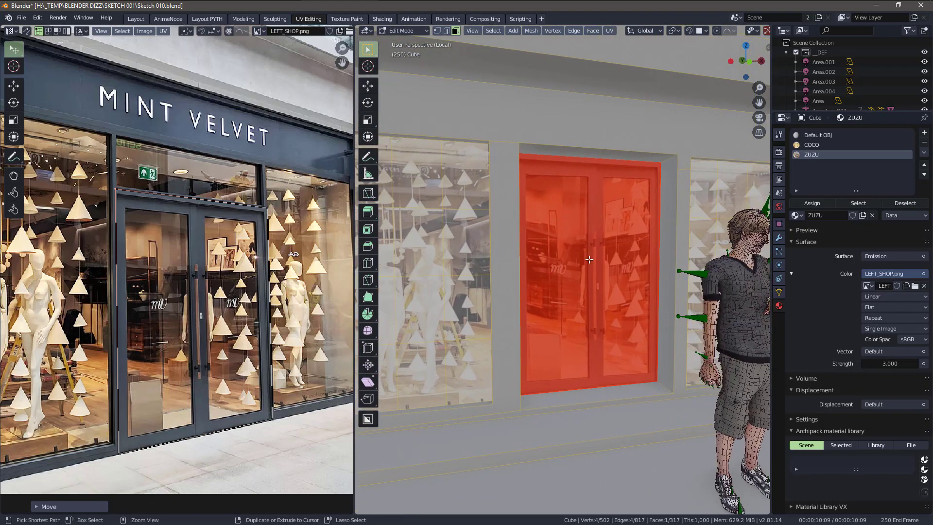
{"action": "key", "text": "ctrl+d"}
{"action": "key", "text": "ctrl+d"}
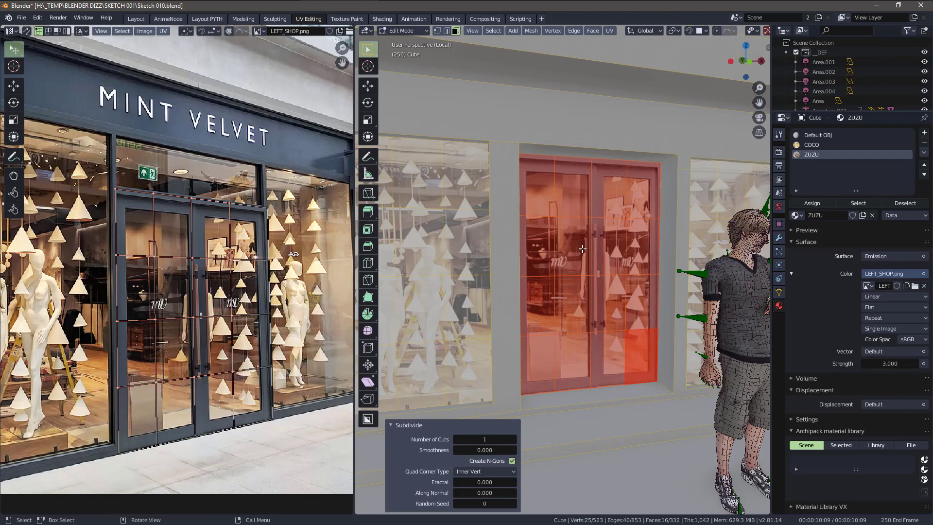
Return to the Layout workspace and hide the viewport overlays.
{"action": "middle_click_drag", "start_coordinate": [583, 249], "coordinate": [254, 306]}
{"action": "scroll", "coordinate": [253, 303], "scroll_direction": "down", "scroll_amount": 4}
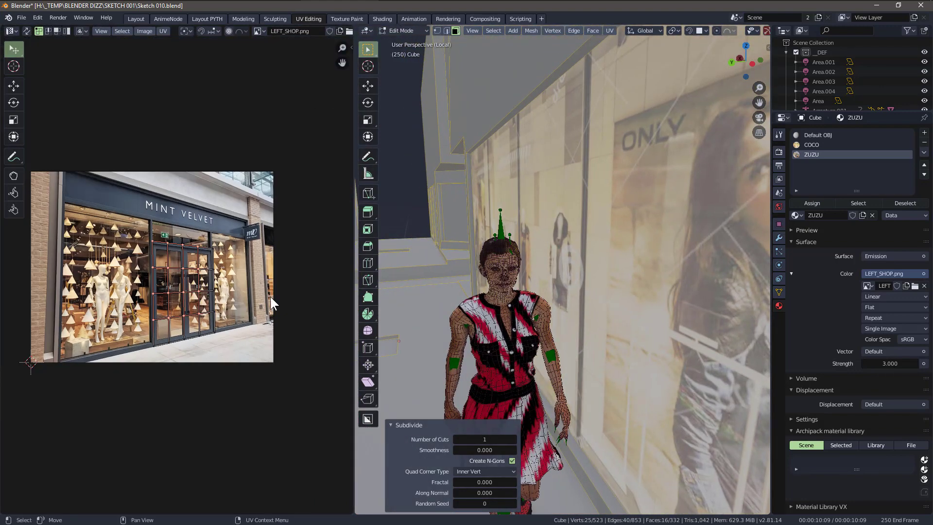
{"action": "scroll", "coordinate": [175, 277], "scroll_direction": "up", "scroll_amount": 3}
{"action": "scroll", "coordinate": [467, 243], "scroll_direction": "down", "scroll_amount": 4}
{"action": "middle_click_drag", "start_coordinate": [467, 241], "coordinate": [595, 233], "text": "shift"}
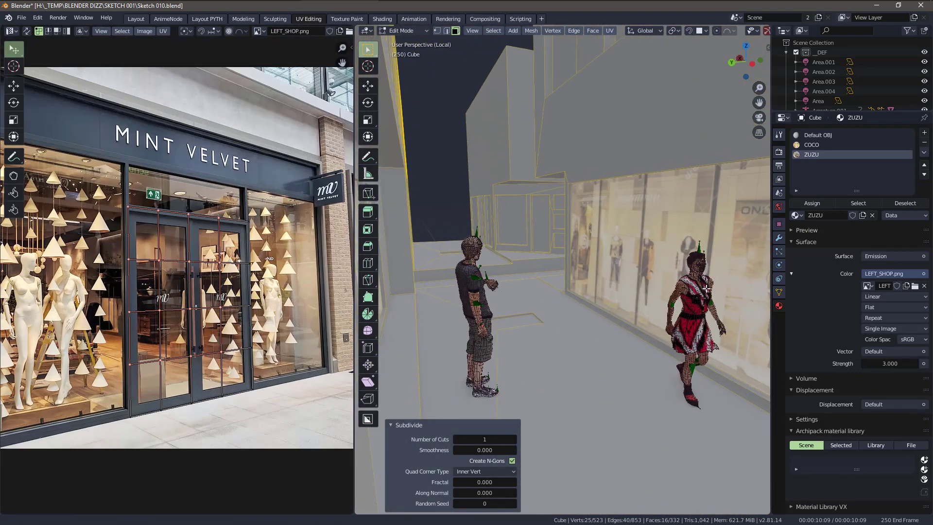
{"action": "left_click", "coordinate": [128, 17]}
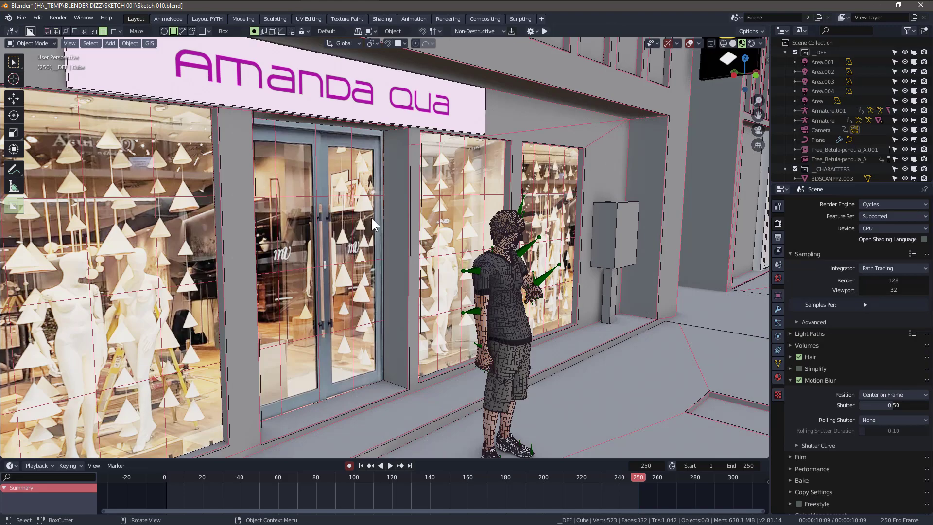
{"action": "key", "text": "shift+alt+z"}
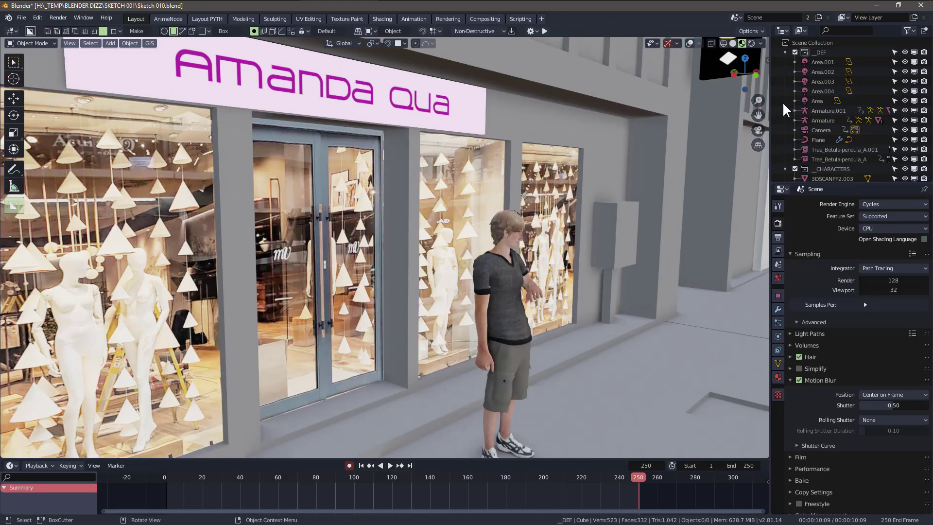
Preview the street in rendered shading and look at it through the scene camera.
{"action": "left_click", "coordinate": [751, 44]}
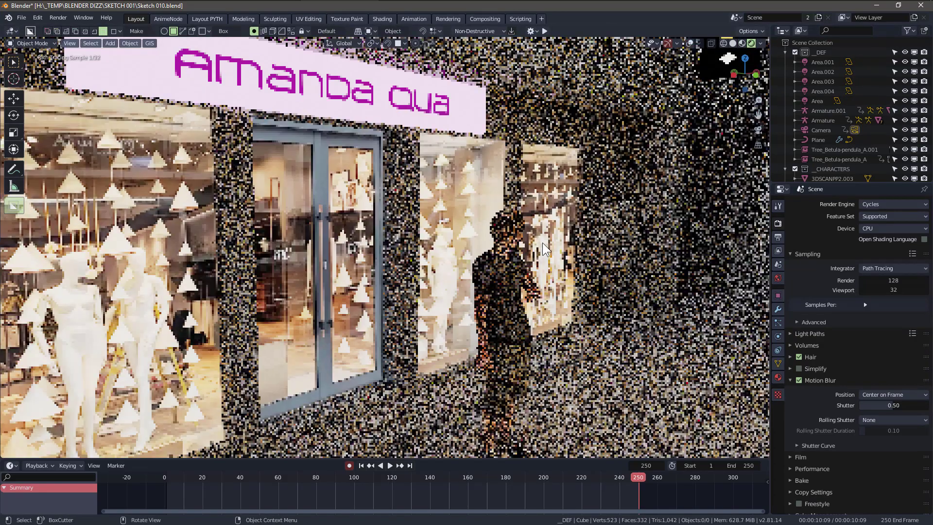
{"action": "scroll", "coordinate": [542, 242], "scroll_direction": "down", "scroll_amount": 7}
{"action": "middle_click_drag", "start_coordinate": [529, 316], "coordinate": [468, 293]}
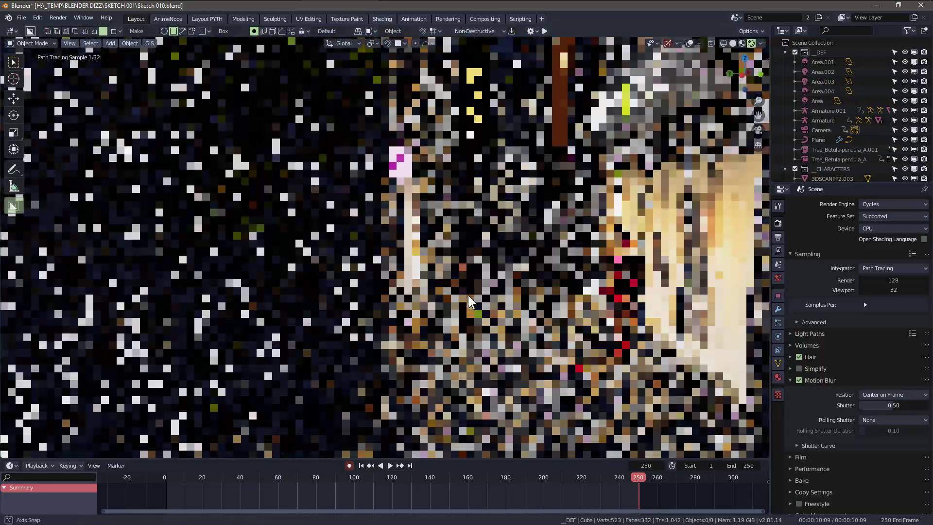
{"action": "key", "text": "KP_0"}
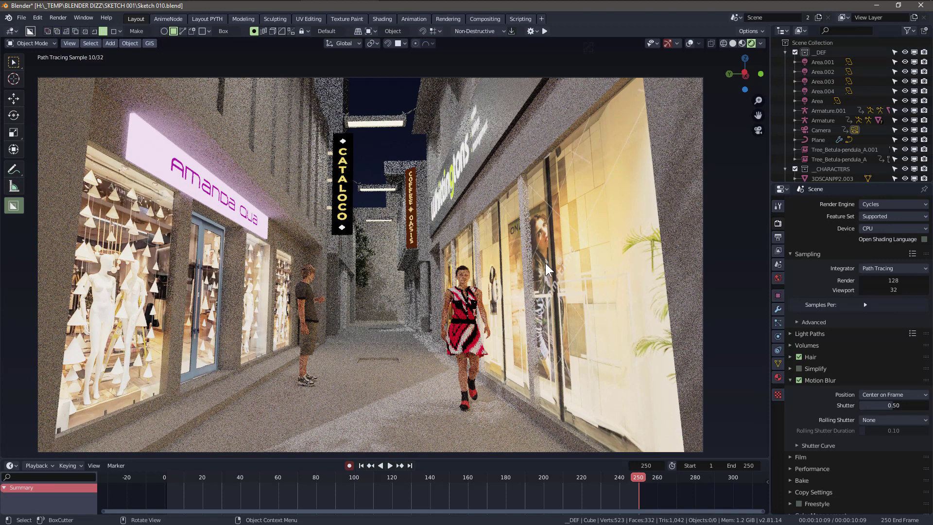
Leave the camera view for a raised view down the street and set Material Preview shading with the overlays shown.
{"action": "left_click", "coordinate": [732, 43]}
{"action": "middle_click_drag", "start_coordinate": [405, 344], "coordinate": [426, 308]}
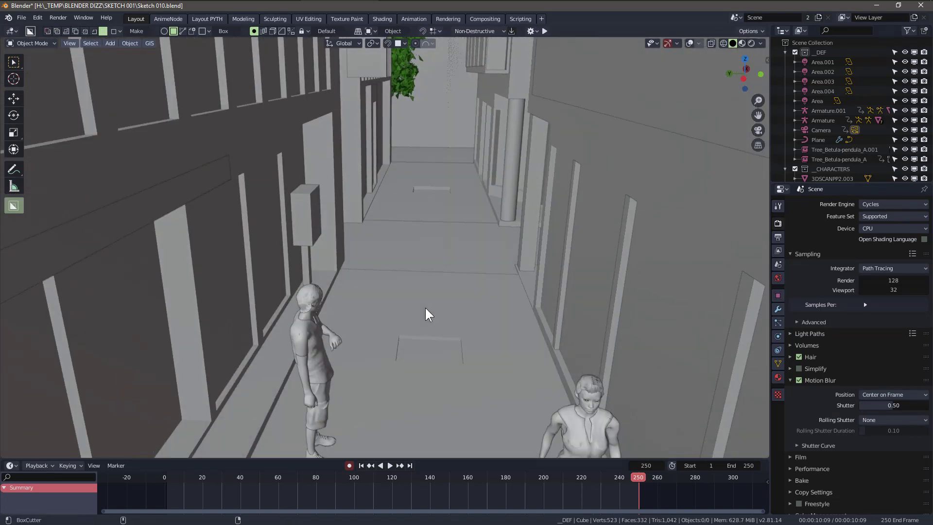
{"action": "key", "text": "shift+alt+z"}
{"action": "left_click", "coordinate": [750, 43]}
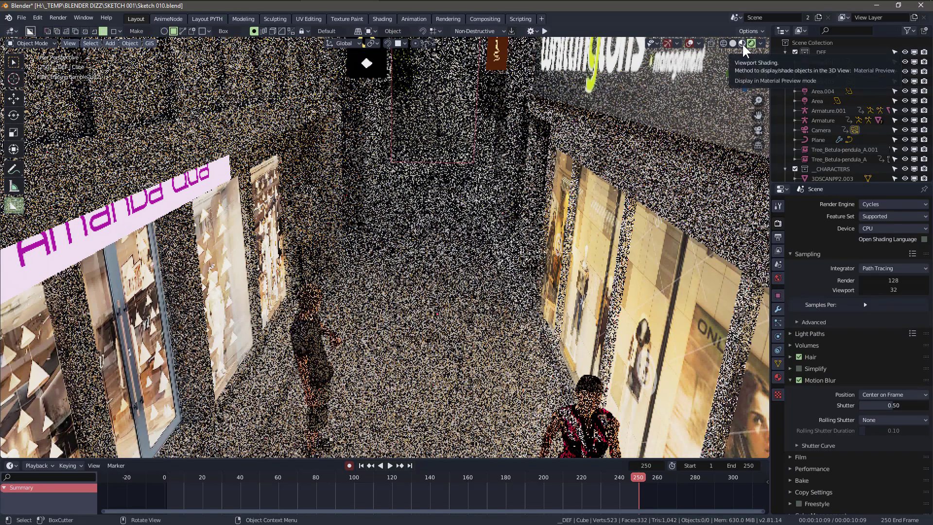
{"action": "left_click", "coordinate": [742, 43]}
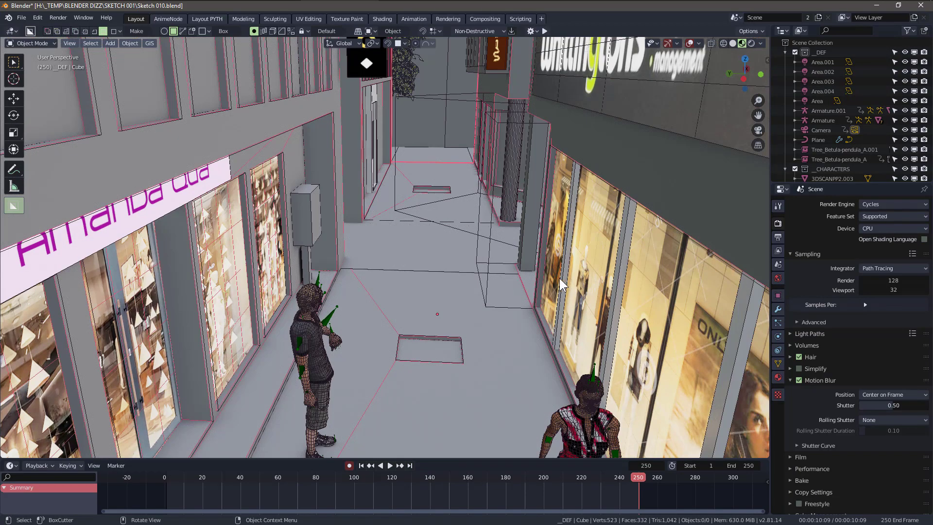
Examine the street floor between the shop fronts from several angles, closing in on the rectangular recess in the near section.
{"action": "middle_click_drag", "start_coordinate": [417, 360], "coordinate": [433, 268]}
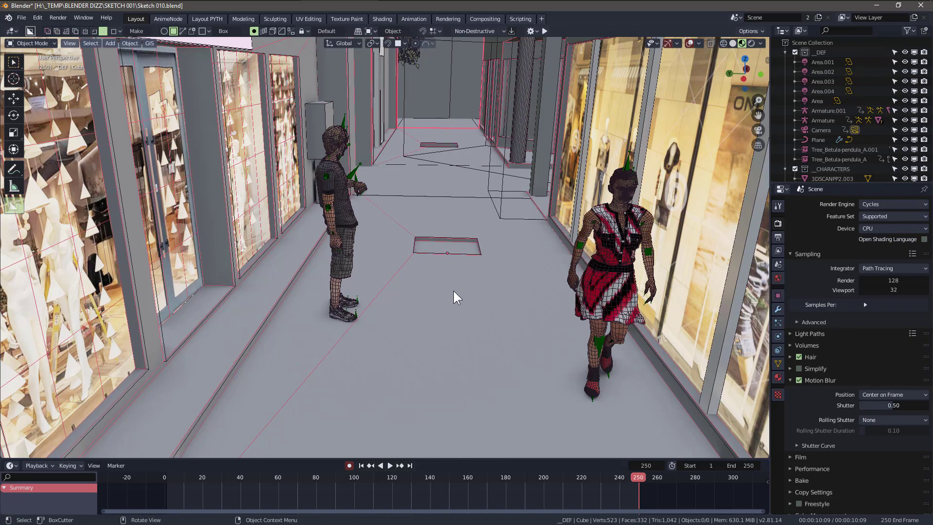
{"action": "middle_click_drag", "start_coordinate": [453, 290], "coordinate": [446, 308]}
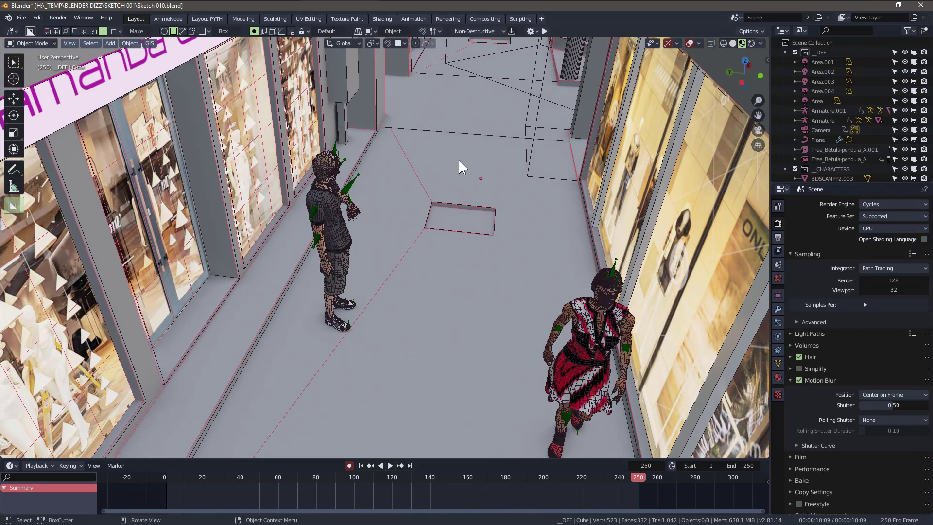
{"action": "middle_click_drag", "start_coordinate": [459, 160], "coordinate": [449, 272], "text": "shift"}
{"action": "scroll", "coordinate": [442, 194], "scroll_direction": "up", "scroll_amount": 3}
{"action": "middle_click_drag", "start_coordinate": [442, 192], "coordinate": [518, 214], "text": "shift"}
{"action": "scroll", "coordinate": [517, 214], "scroll_direction": "down", "scroll_amount": 3}
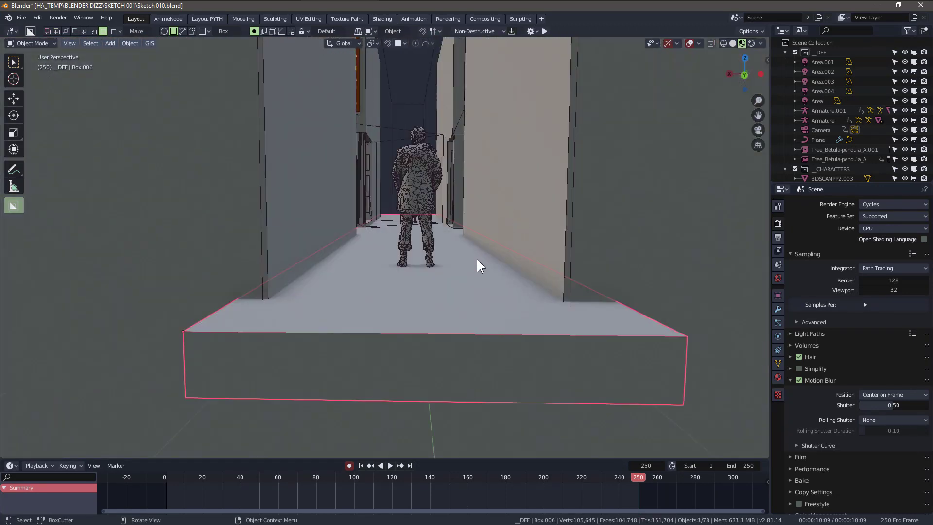
{"action": "scroll", "coordinate": [481, 267], "scroll_direction": "up", "scroll_amount": 4}
{"action": "scroll", "coordinate": [422, 112], "scroll_direction": "up", "scroll_amount": 5}
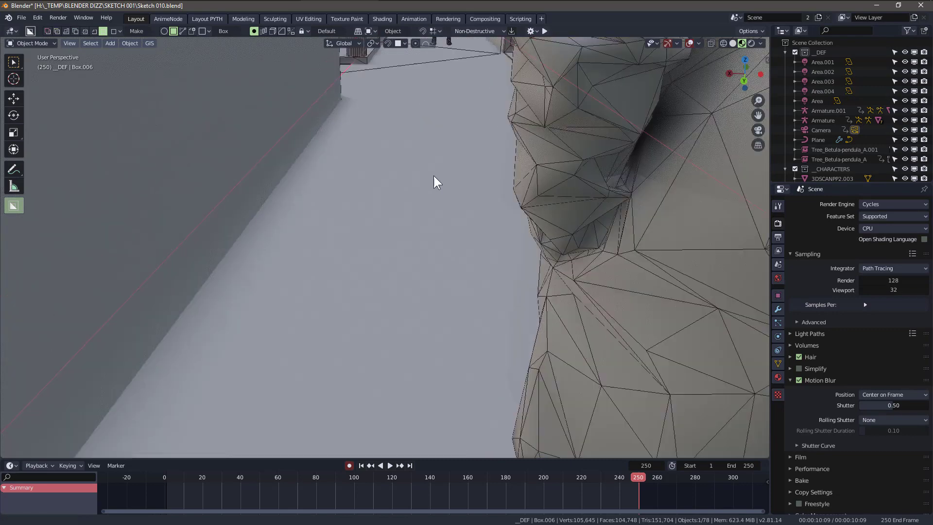
{"action": "middle_click_drag", "start_coordinate": [433, 176], "coordinate": [434, 262], "text": "shift"}
{"action": "middle_click_drag", "start_coordinate": [497, 129], "coordinate": [413, 186]}
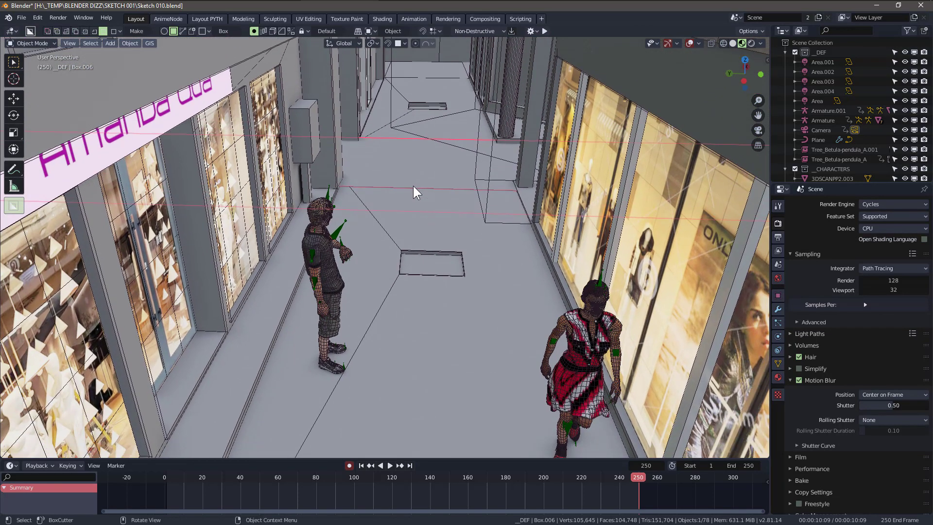
{"action": "scroll", "coordinate": [445, 220], "scroll_direction": "up", "scroll_amount": 3}
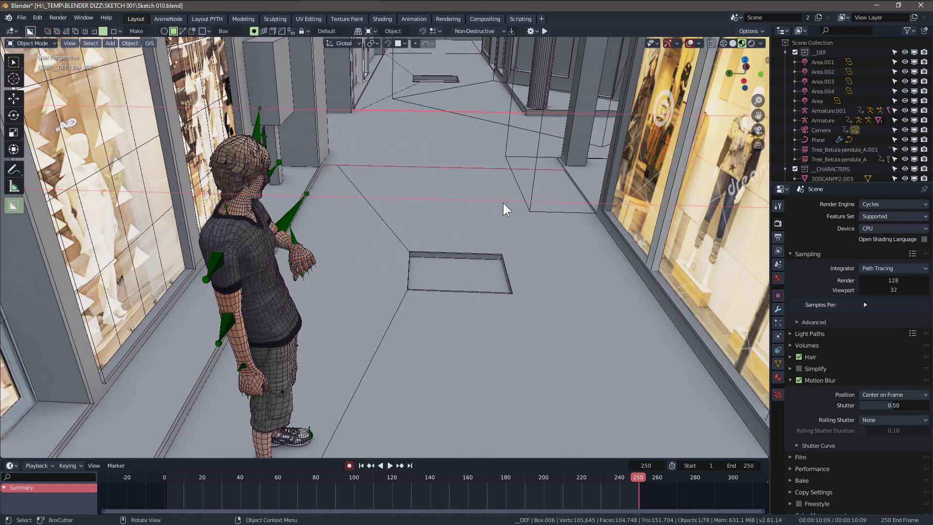
{"action": "middle_click_drag", "start_coordinate": [502, 203], "coordinate": [476, 182], "text": "shift"}
{"action": "scroll", "coordinate": [455, 194], "scroll_direction": "up", "scroll_amount": 2}
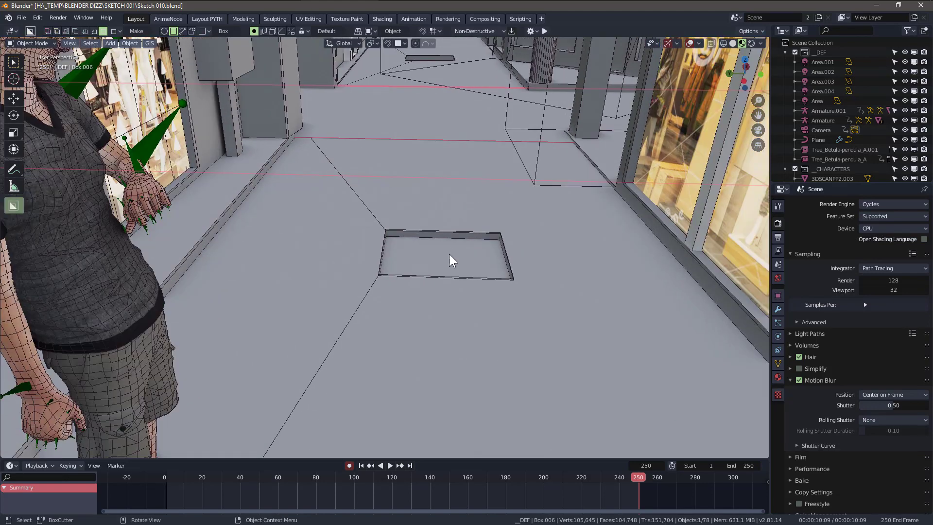
{"action": "middle_click_drag", "start_coordinate": [449, 253], "coordinate": [418, 264]}
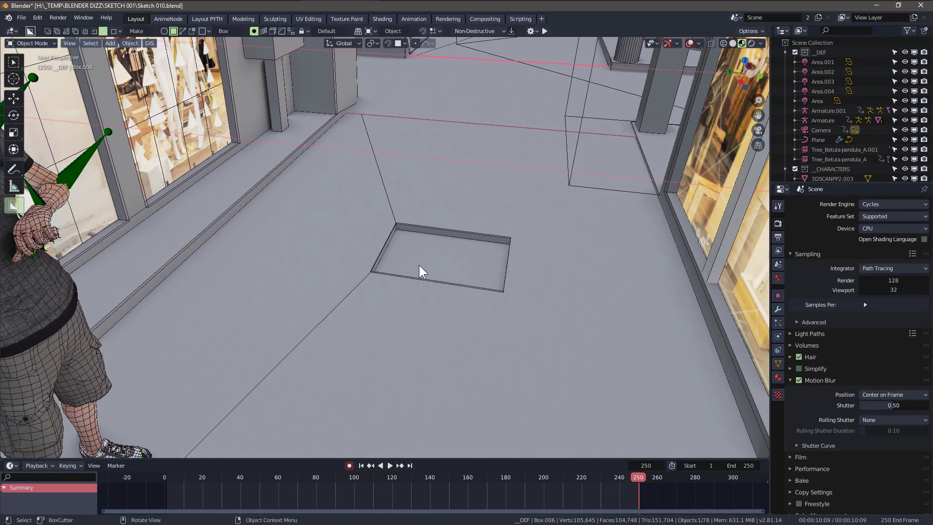
{"action": "key", "text": "Tab"}
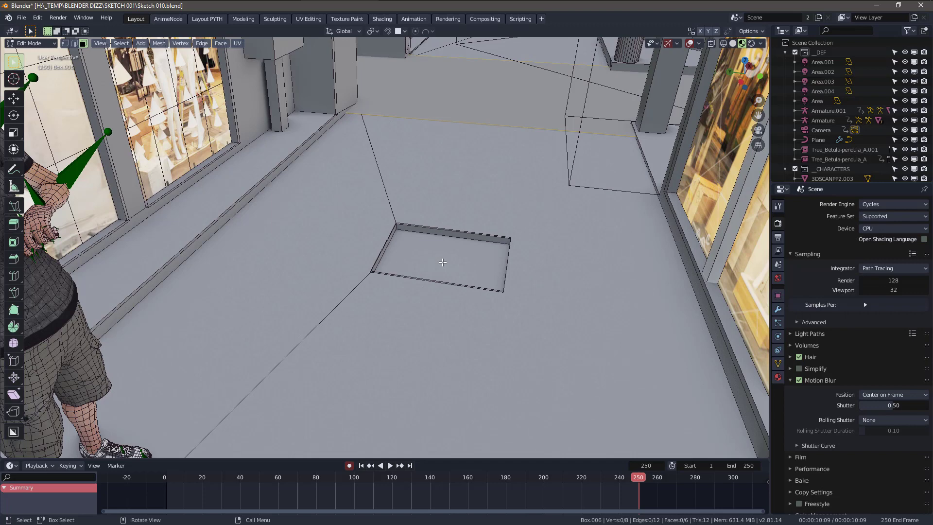
{"action": "key", "text": "F2"}
{"action": "key", "text": "Escape"}
{"action": "key", "text": "Tab"}
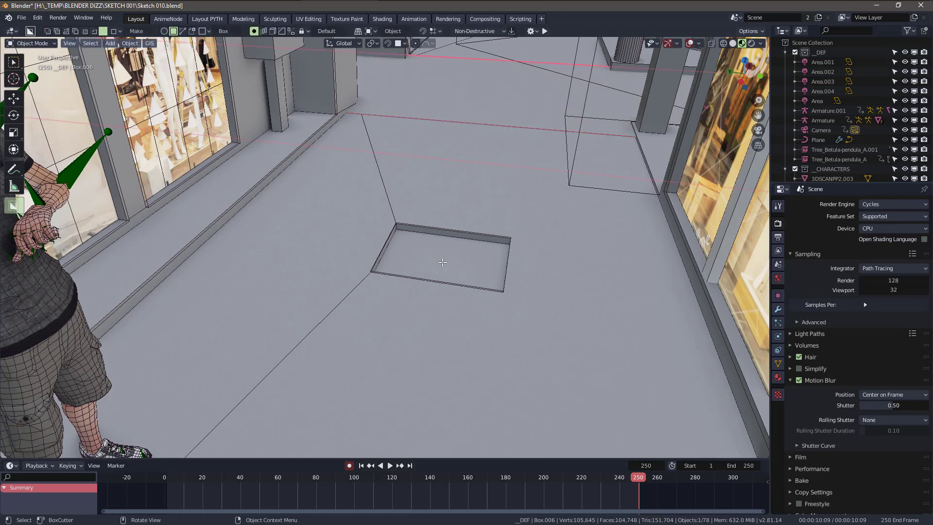
Select the rectangular recess in the near street floor, grow the selection to the surrounding floor faces, and delete the faces.
{"action": "left_click", "coordinate": [442, 263]}
{"action": "key", "text": "Tab"}
{"action": "left_click", "coordinate": [442, 262]}
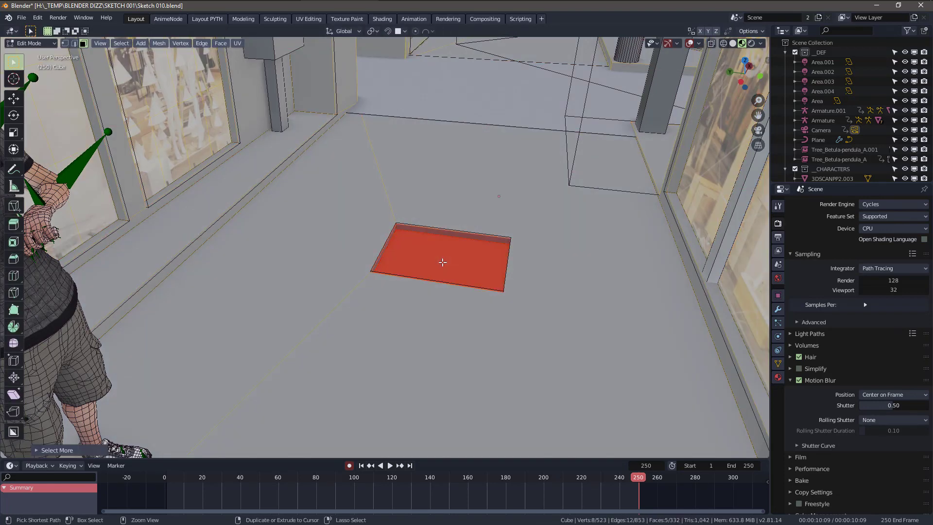
{"action": "key", "text": "ctrl+KP_Add"}
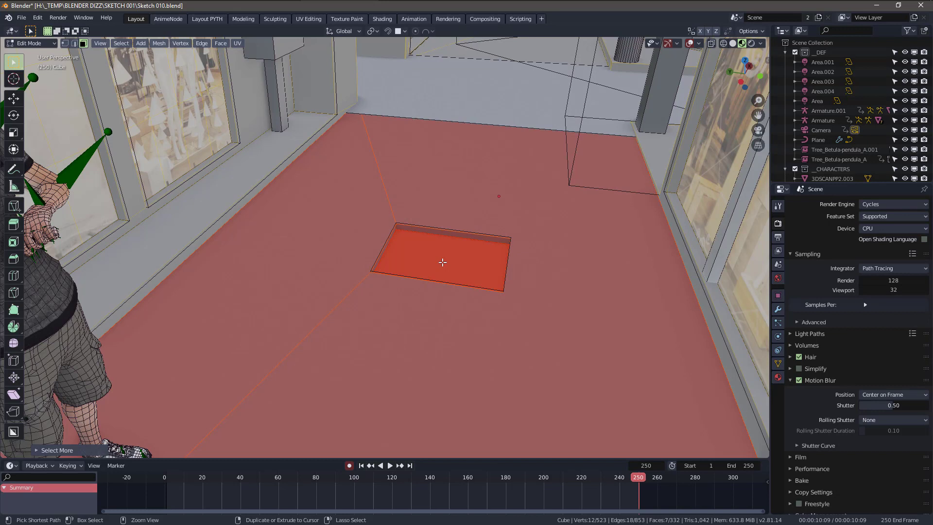
{"action": "key", "text": "ctrl+KP_Subtract"}
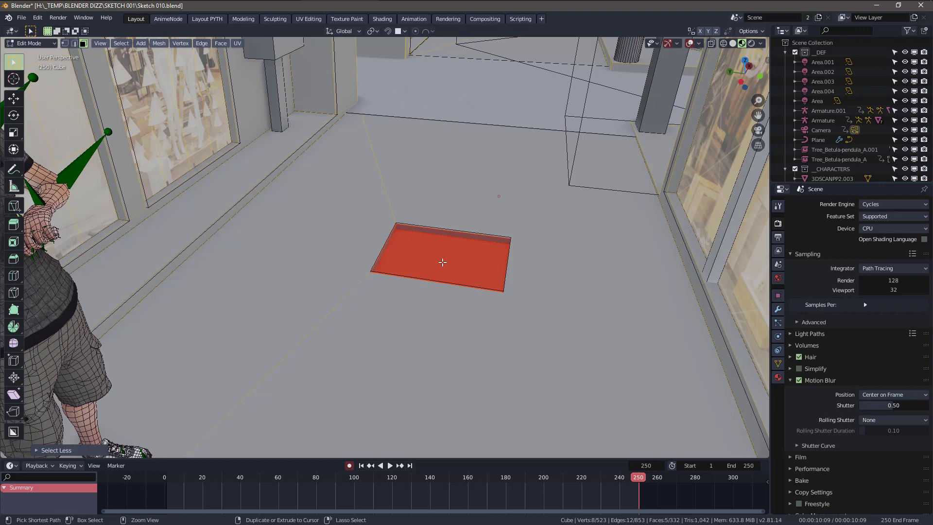
{"action": "key", "text": "ctrl+KP_Add"}
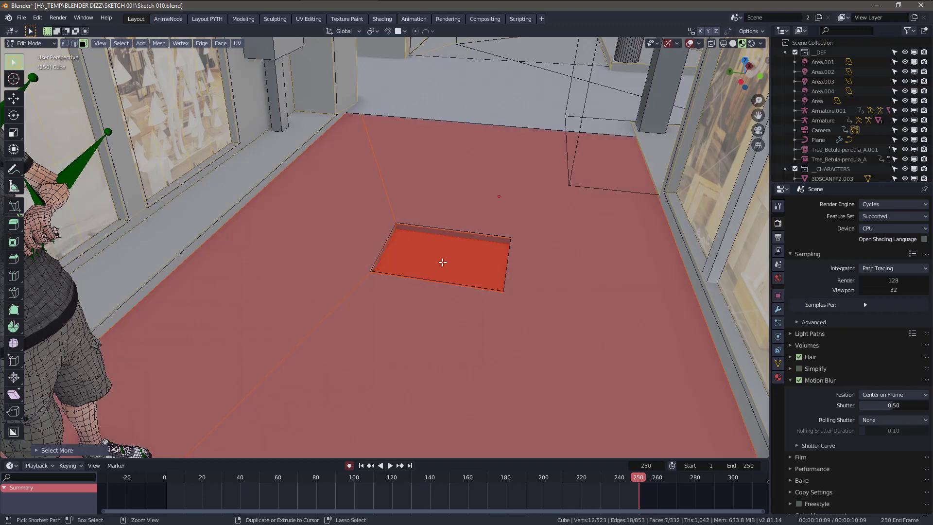
{"action": "scroll", "coordinate": [442, 262], "scroll_direction": "down", "scroll_amount": 4}
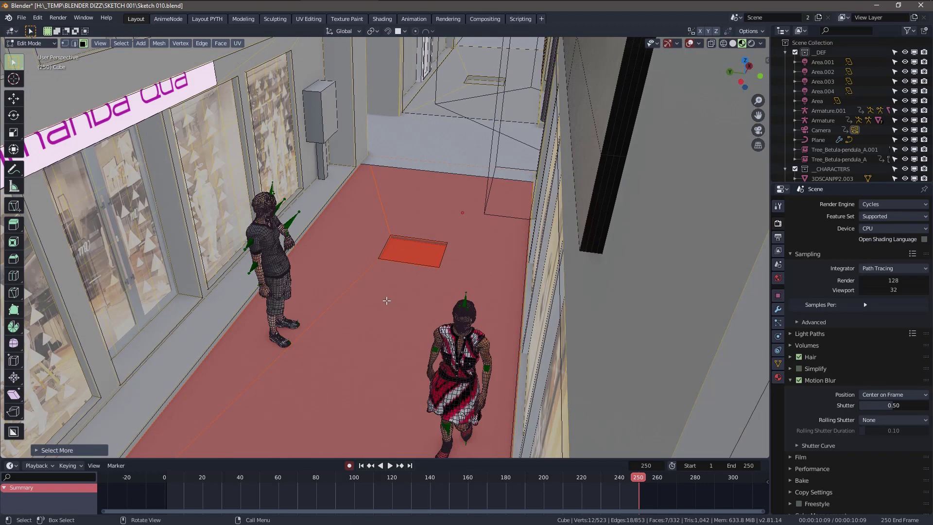
{"action": "middle_click_drag", "start_coordinate": [386, 301], "coordinate": [416, 277]}
{"action": "key", "text": "x"}
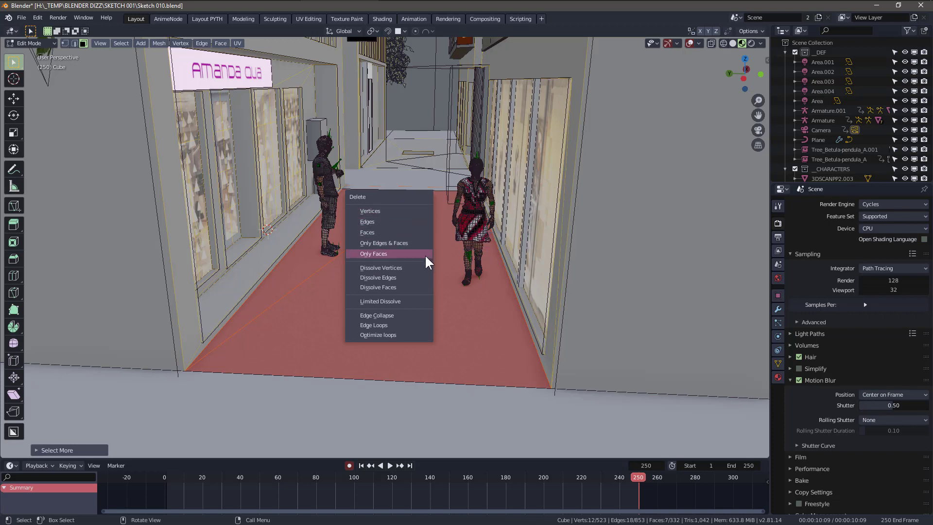
{"action": "left_click", "coordinate": [383, 232]}
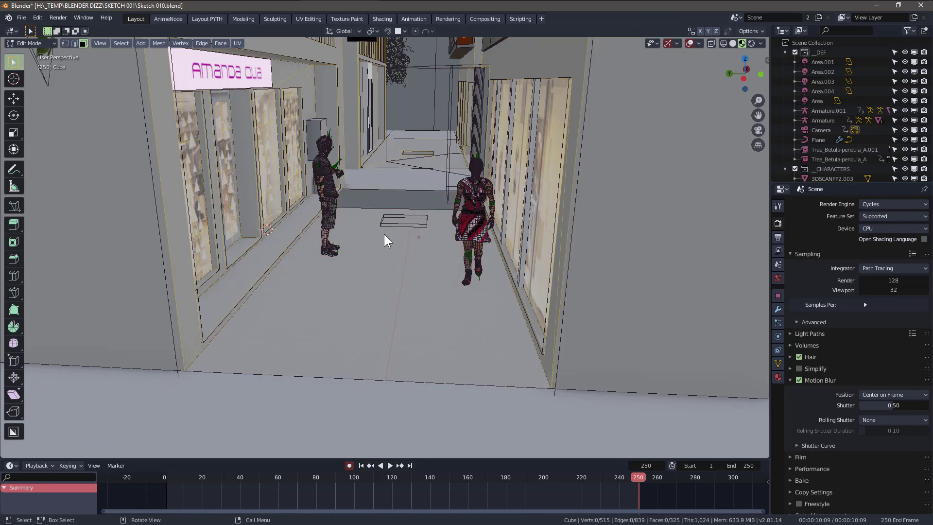
Select the recess in the far street floor, grow the selection to its surrounding floor faces, and delete the faces.
{"action": "middle_click_drag", "start_coordinate": [393, 197], "coordinate": [389, 214]}
{"action": "left_click", "coordinate": [386, 213]}
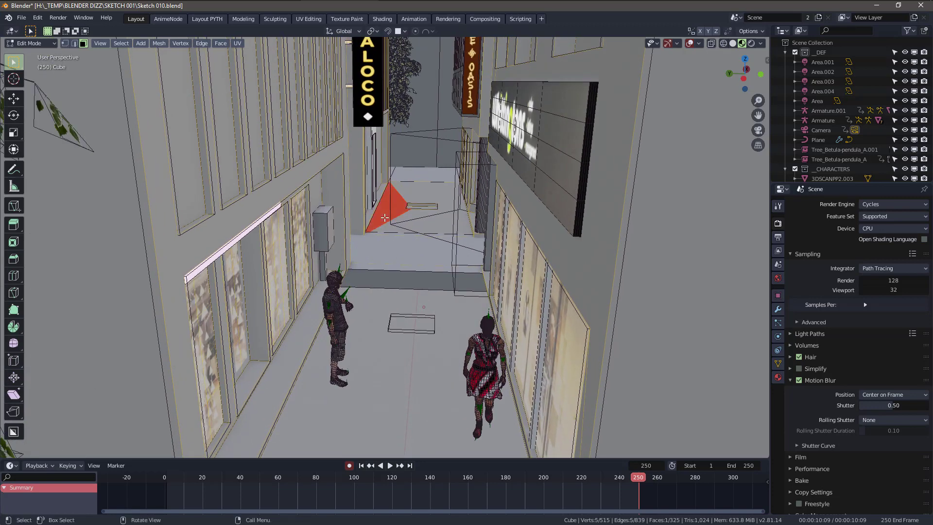
{"action": "scroll", "coordinate": [433, 206], "scroll_direction": "up", "scroll_amount": 5}
{"action": "scroll", "coordinate": [413, 292], "scroll_direction": "down", "scroll_amount": 2}
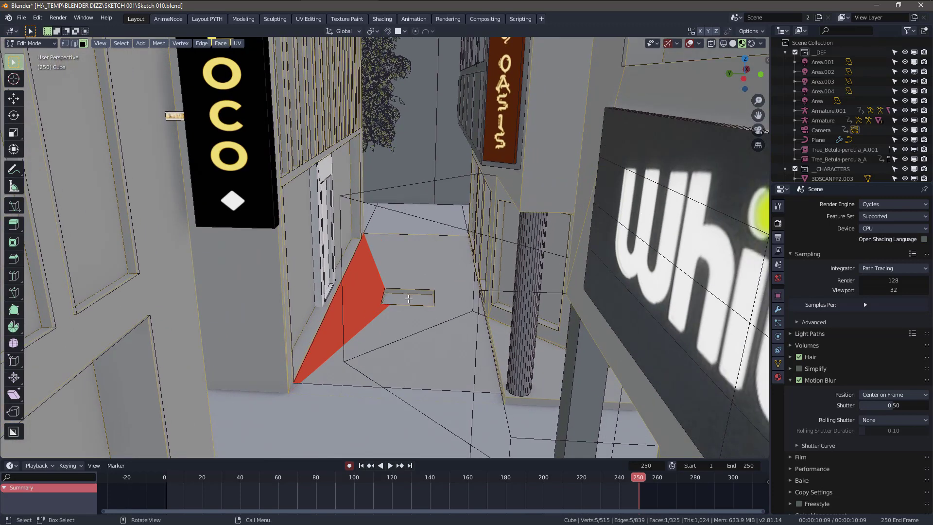
{"action": "left_click", "coordinate": [408, 299]}
{"action": "key", "text": "ctrl+KP_Add"}
{"action": "key", "text": "ctrl+KP_Add"}
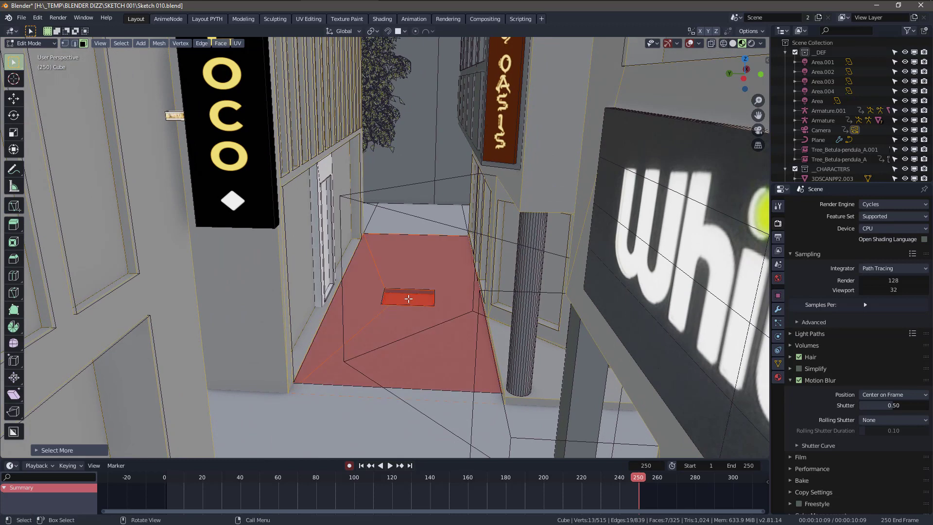
{"action": "key", "text": "x"}
{"action": "left_click", "coordinate": [408, 299]}
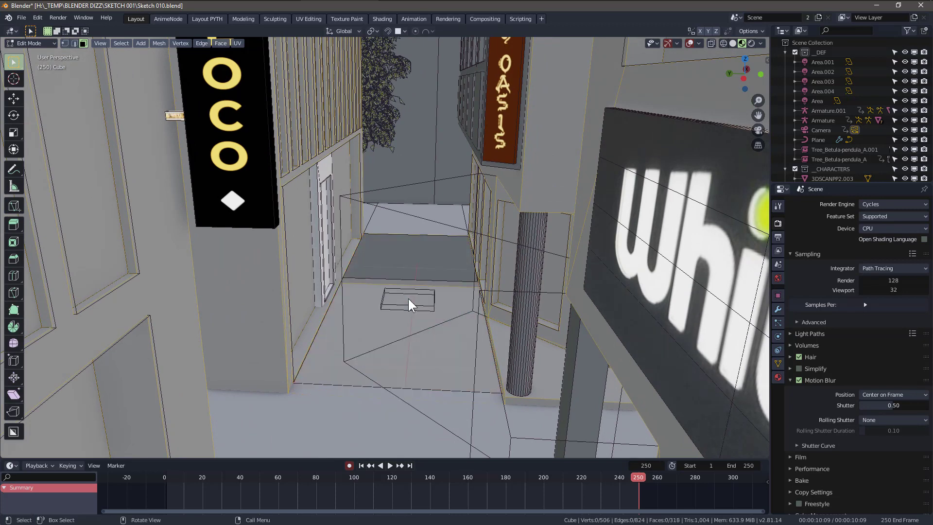
Switch to edge selection, select the lower front edge of the far floor opening, and return to Object Mode.
{"action": "scroll", "coordinate": [408, 298], "scroll_direction": "up", "scroll_amount": 2}
{"action": "middle_click_drag", "start_coordinate": [420, 338], "coordinate": [444, 272]}
{"action": "scroll", "coordinate": [444, 265], "scroll_direction": "up", "scroll_amount": 5}
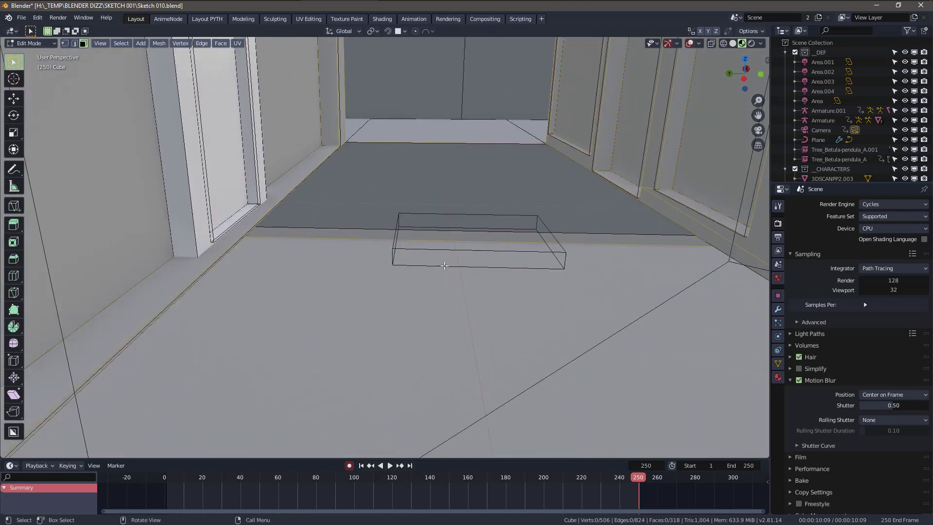
{"action": "key", "text": "2"}
{"action": "left_click", "coordinate": [457, 245]}
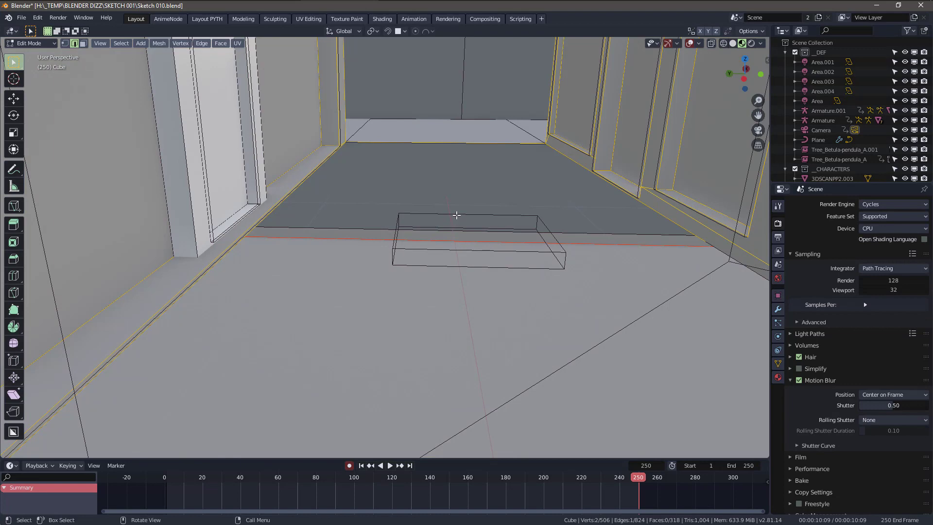
{"action": "mouse_move", "coordinate": [449, 229]}
{"action": "middle_mouse_down"}
{"action": "mouse_move", "coordinate": [437, 235]}
{"action": "mouse_move", "coordinate": [452, 226]}
{"action": "middle_mouse_up"}
{"action": "key", "text": "Tab"}
Try deleting the leftover cutter box in the far floor opening, and undo the deletion.
{"action": "left_click", "coordinate": [471, 208]}
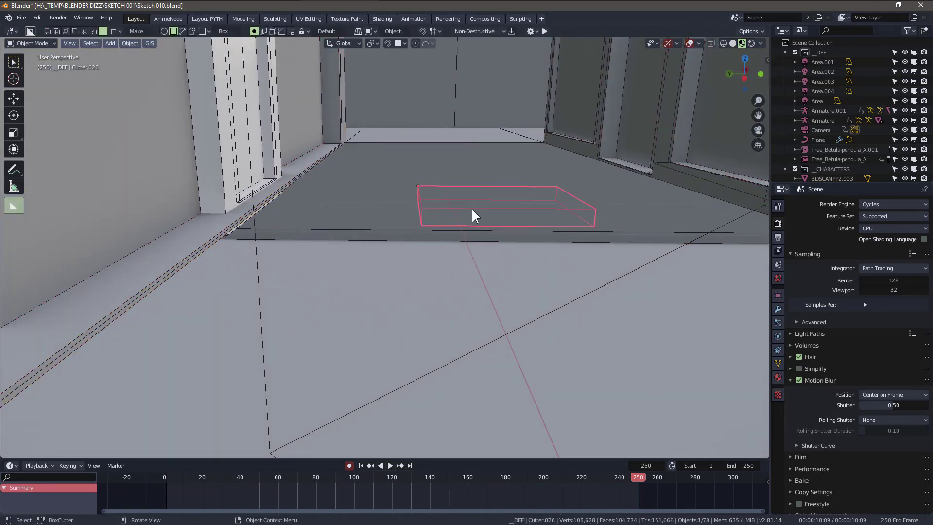
{"action": "key", "text": "x"}
{"action": "left_click", "coordinate": [456, 240]}
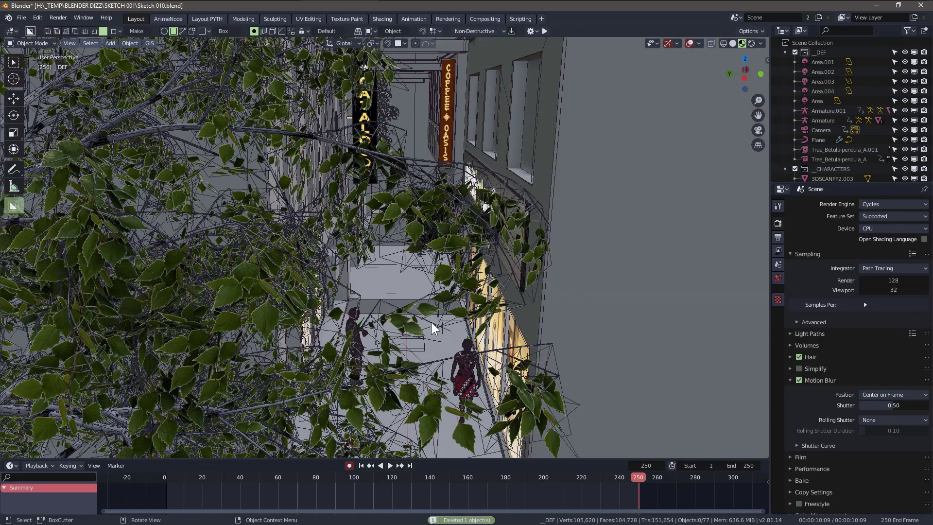
{"action": "scroll", "coordinate": [430, 321], "scroll_direction": "up", "scroll_amount": 3}
{"action": "scroll", "coordinate": [433, 323], "scroll_direction": "up", "scroll_amount": 4}
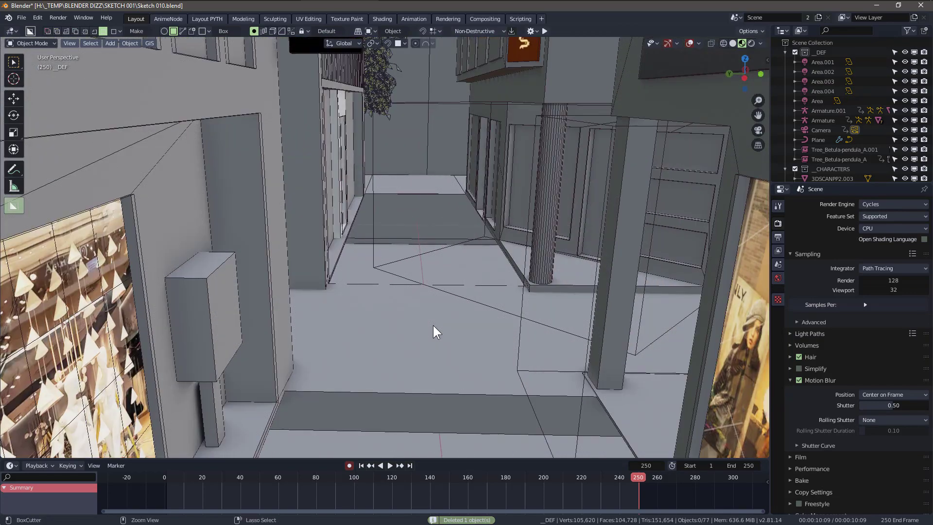
{"action": "key", "text": "ctrl+z"}
Delete the leftover cutter boxes in the far and near sections of the street floor.
{"action": "middle_click_drag", "start_coordinate": [433, 325], "coordinate": [433, 199], "text": "ctrl"}
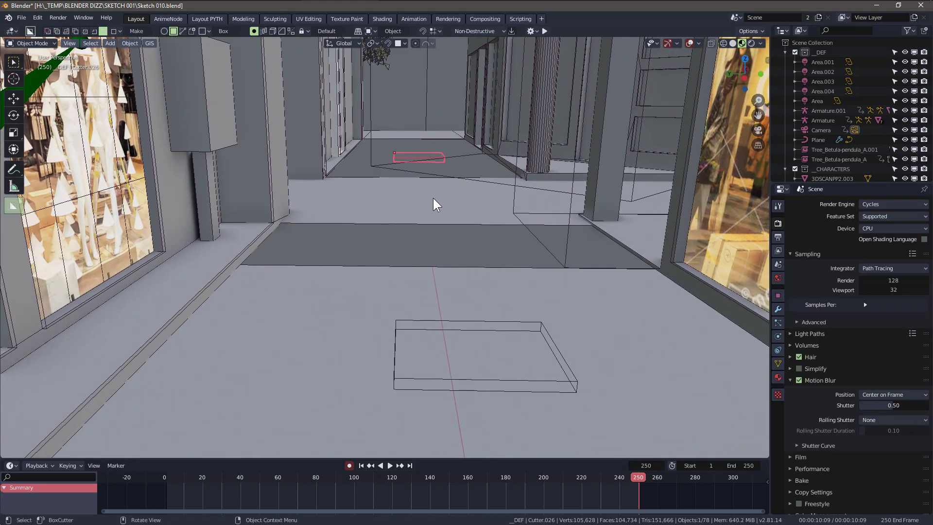
{"action": "key", "text": "x"}
{"action": "left_click", "coordinate": [431, 199]}
{"action": "left_click", "coordinate": [450, 321]}
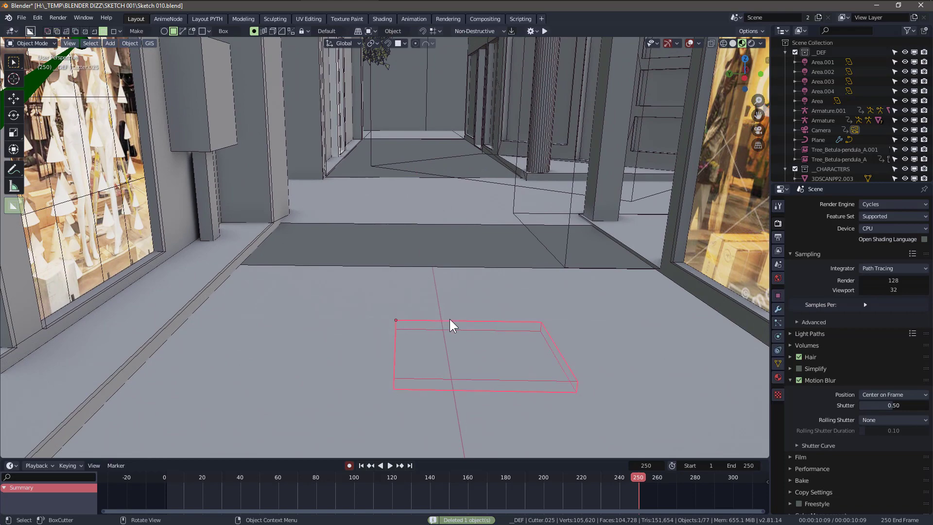
{"action": "key", "text": "x"}
{"action": "left_click", "coordinate": [449, 316]}
Look over the street floor and its openings from close up and from a raised viewpoint.
{"action": "middle_click_drag", "start_coordinate": [433, 246], "coordinate": [267, 208]}
{"action": "scroll", "coordinate": [265, 207], "scroll_direction": "up", "scroll_amount": 3}
{"action": "scroll", "coordinate": [265, 205], "scroll_direction": "up", "scroll_amount": 1}
{"action": "scroll", "coordinate": [495, 275], "scroll_direction": "down", "scroll_amount": 3}
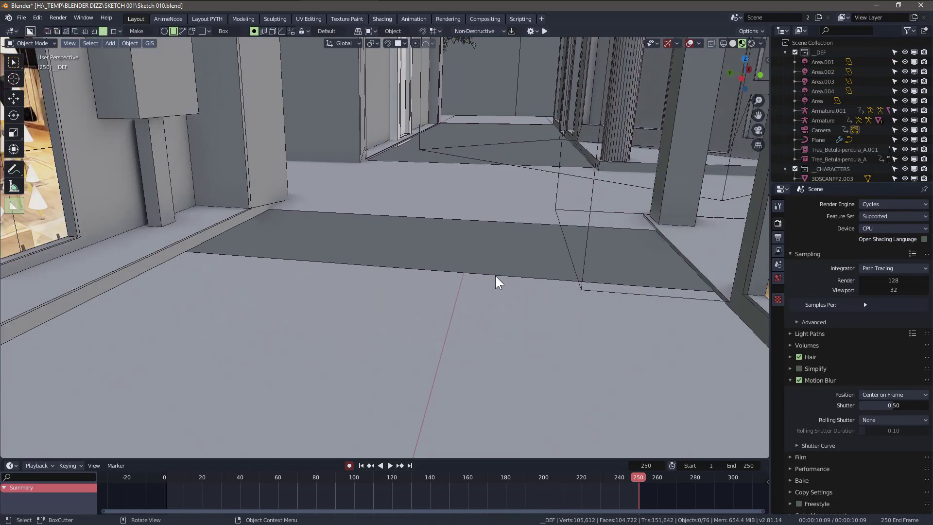
{"action": "middle_click_drag", "start_coordinate": [494, 275], "coordinate": [454, 269]}
{"action": "scroll", "coordinate": [455, 270], "scroll_direction": "down", "scroll_amount": 5}
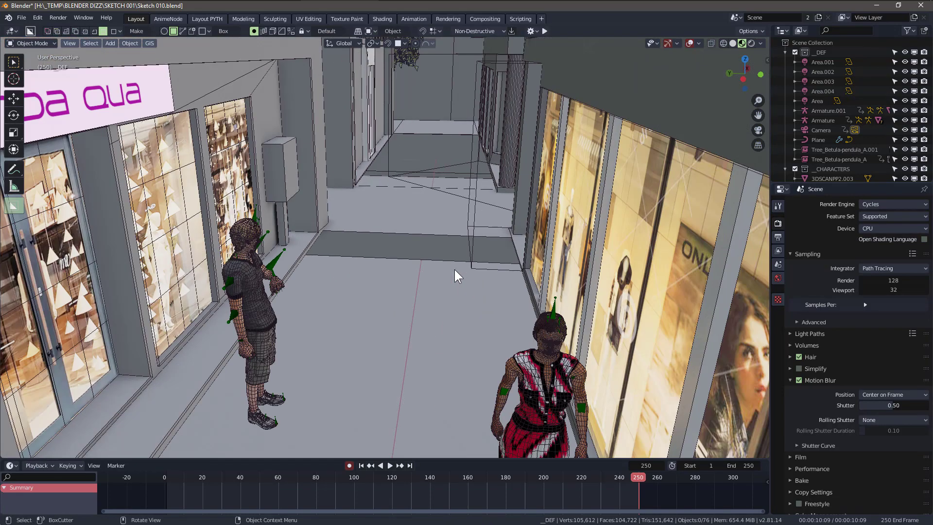
{"action": "middle_click_drag", "start_coordinate": [439, 219], "coordinate": [441, 229]}
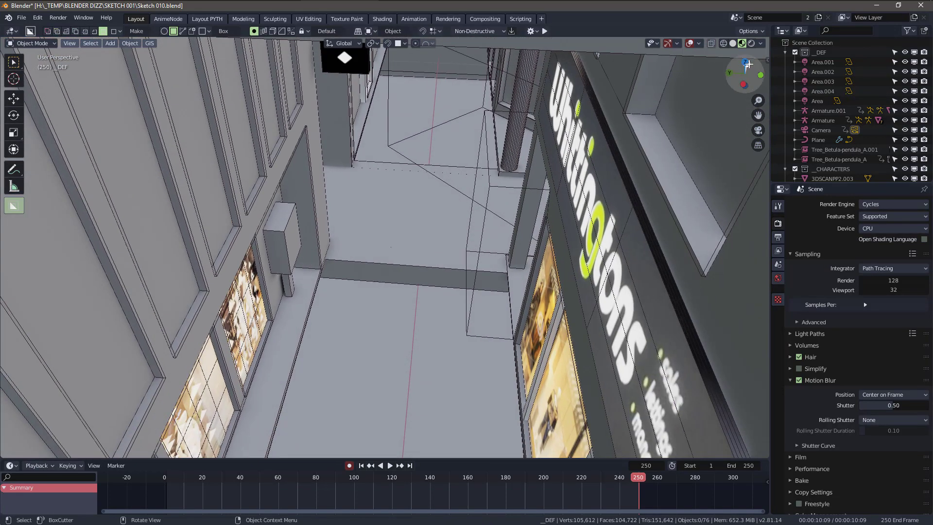
Switch to the top orthographic view, frame the street between the pillars, and hide the viewport overlays.
{"action": "left_click", "coordinate": [747, 63]}
{"action": "scroll", "coordinate": [431, 180], "scroll_direction": "down", "scroll_amount": 7}
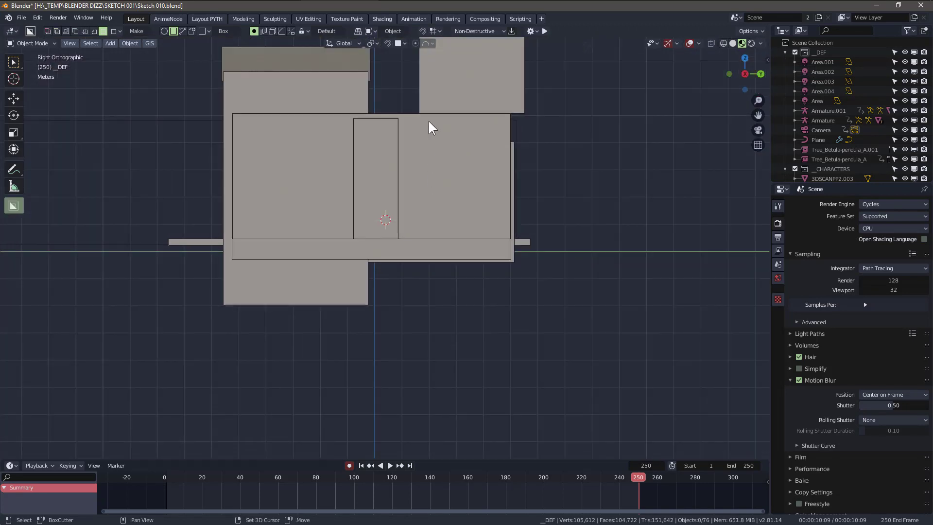
{"action": "middle_click_drag", "start_coordinate": [429, 126], "coordinate": [472, 266], "text": "shift"}
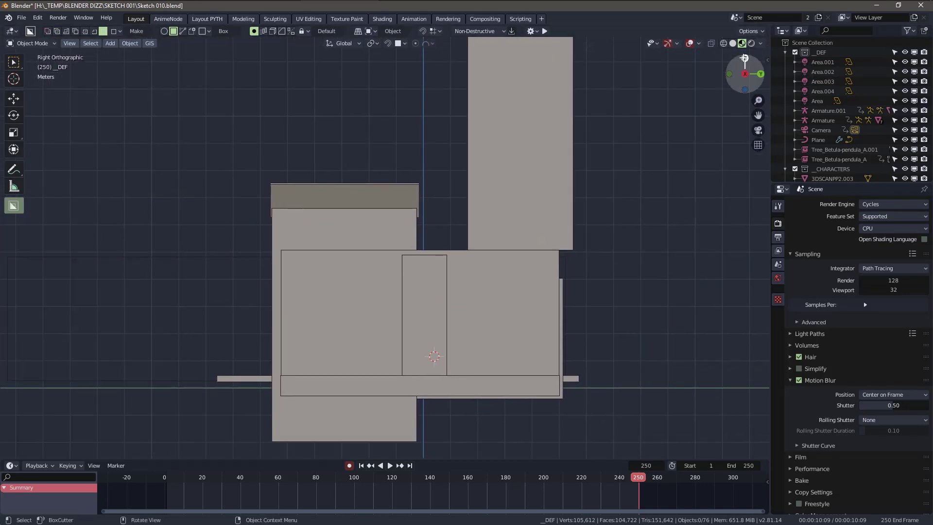
{"action": "left_click", "coordinate": [744, 58]}
{"action": "middle_click_drag", "start_coordinate": [266, 263], "coordinate": [593, 309], "text": "shift"}
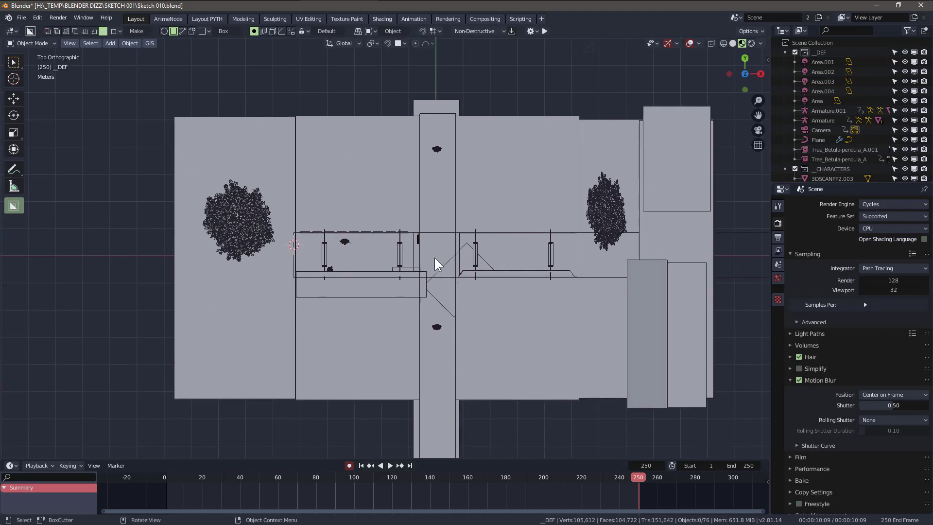
{"action": "scroll", "coordinate": [434, 258], "scroll_direction": "up", "scroll_amount": 5}
{"action": "middle_click_drag", "start_coordinate": [514, 268], "coordinate": [448, 242], "text": "shift"}
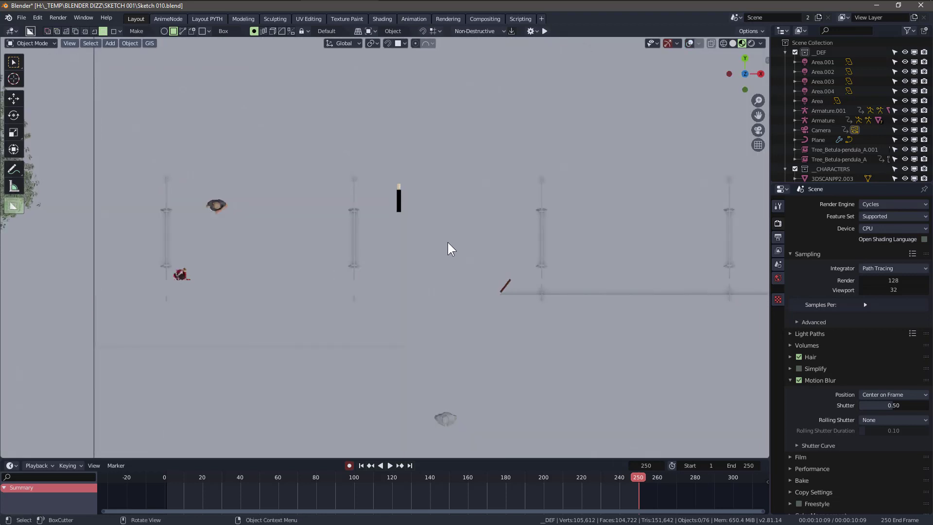
Show the viewport overlays again and add a mesh plane at the 3D cursor in the middle of the street.
{"action": "key", "text": "shift+alt+z"}
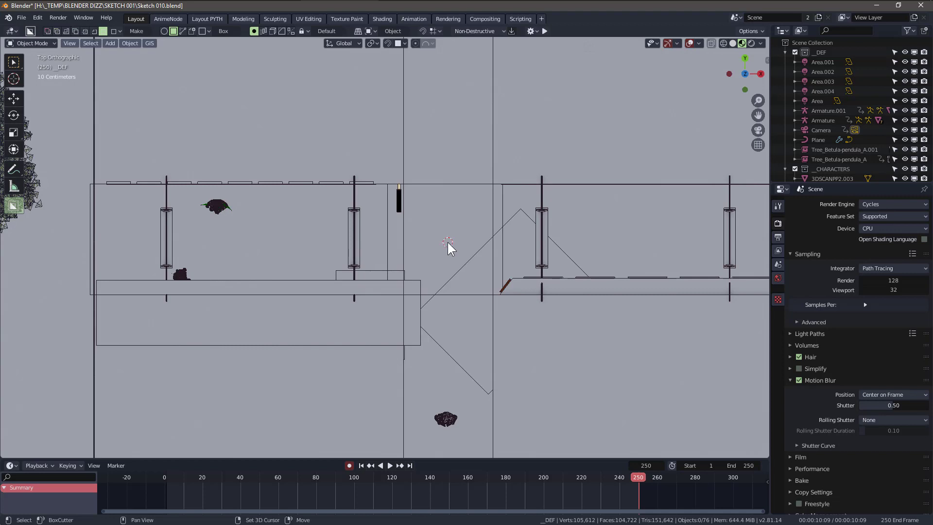
{"action": "key", "text": "shift+a"}
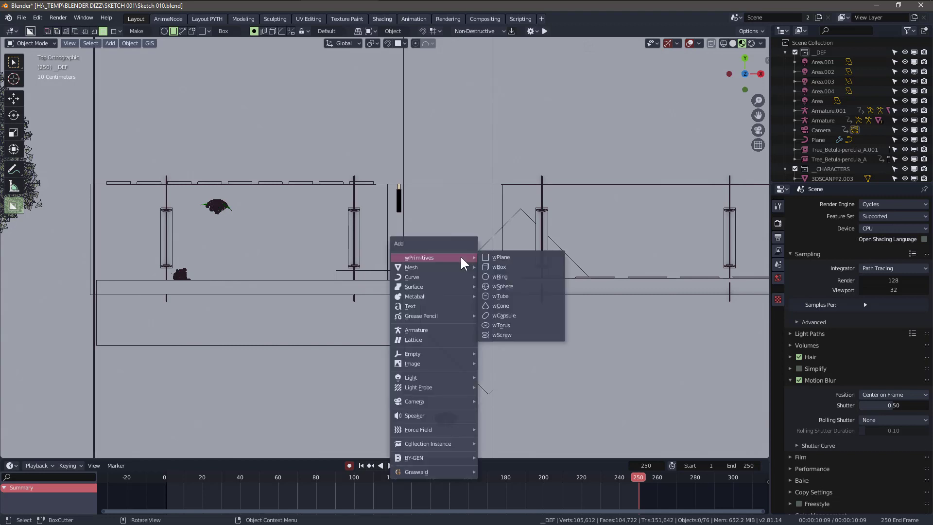
{"action": "mouse_move", "coordinate": [454, 265]}
{"action": "left_click", "coordinate": [522, 280]}
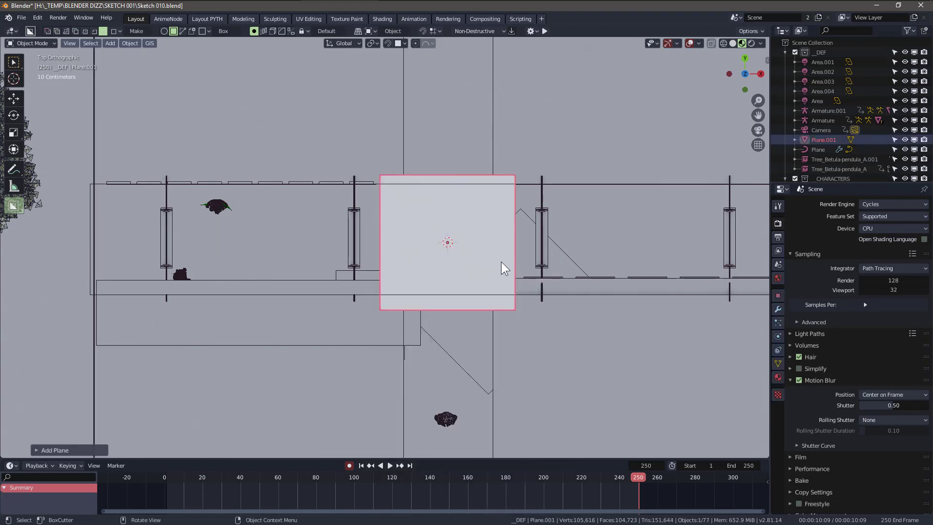
Scale the new plane up uniformly, then stretch it along X until it extends past both ends of the street scene.
{"action": "scroll", "coordinate": [474, 244], "scroll_direction": "down", "scroll_amount": 5}
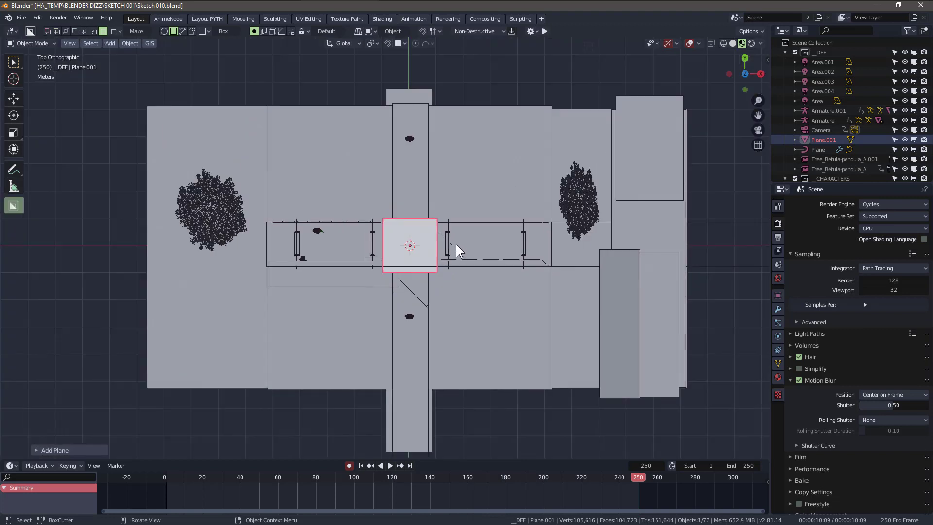
{"action": "key", "text": "s"}
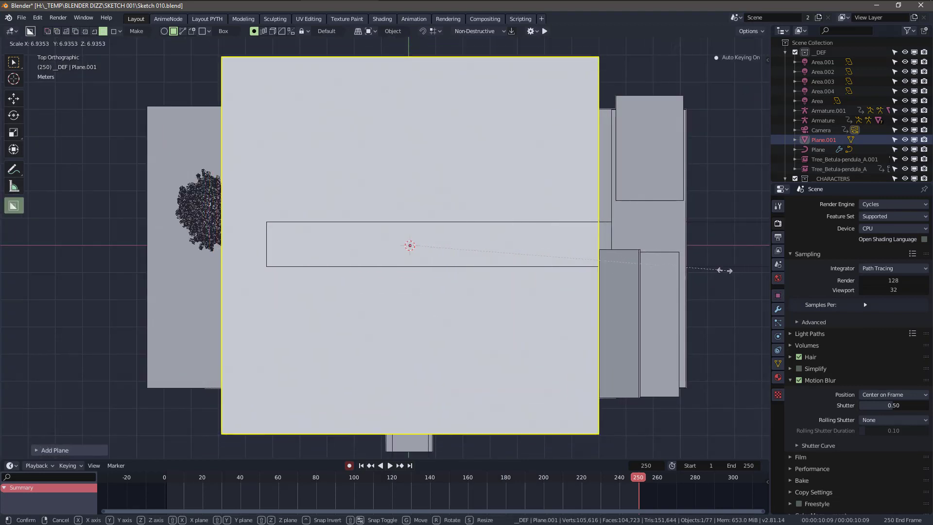
{"action": "left_click", "coordinate": [689, 261]}
{"action": "key", "text": "s"}
{"action": "key", "text": "x"}
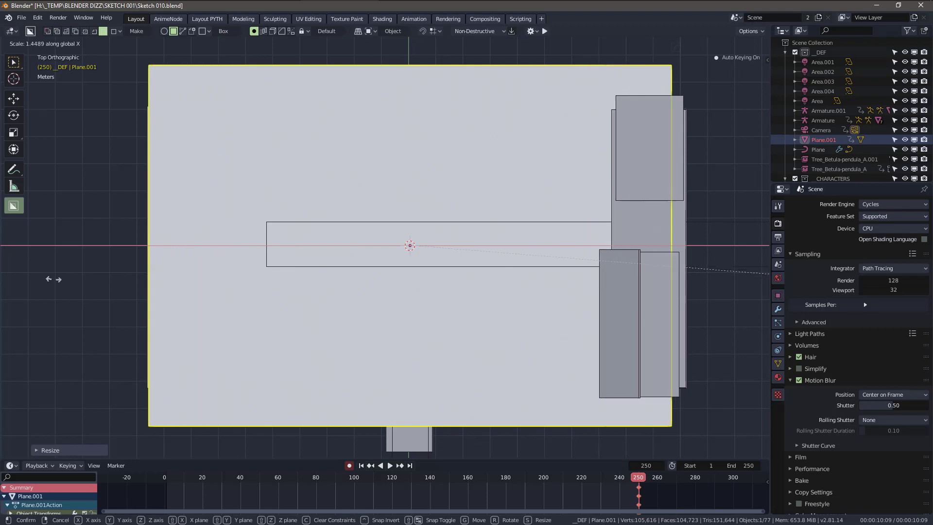
{"action": "left_click", "coordinate": [102, 286]}
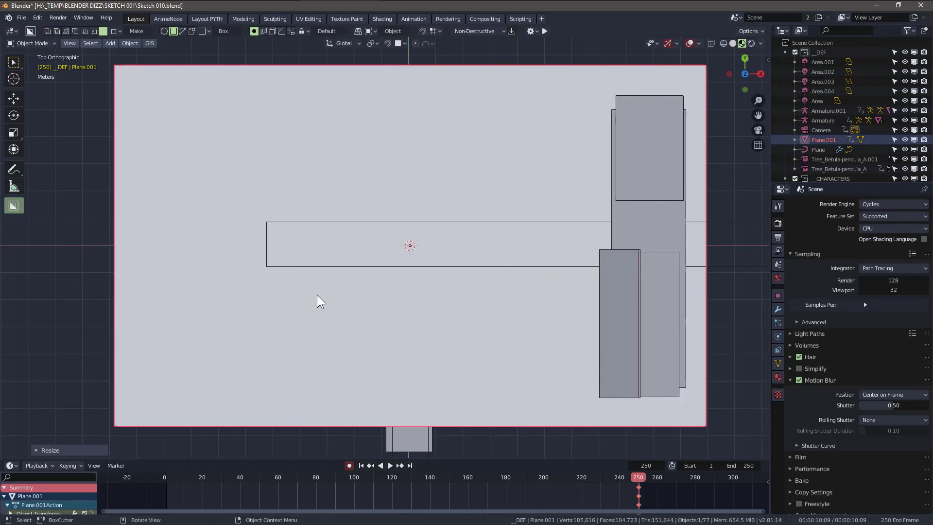
Lower the large plane about 5.25 m along Z, from roof height to near street level.
{"action": "middle_click_drag", "start_coordinate": [317, 295], "coordinate": [355, 280]}
{"action": "scroll", "coordinate": [401, 261], "scroll_direction": "up", "scroll_amount": 5}
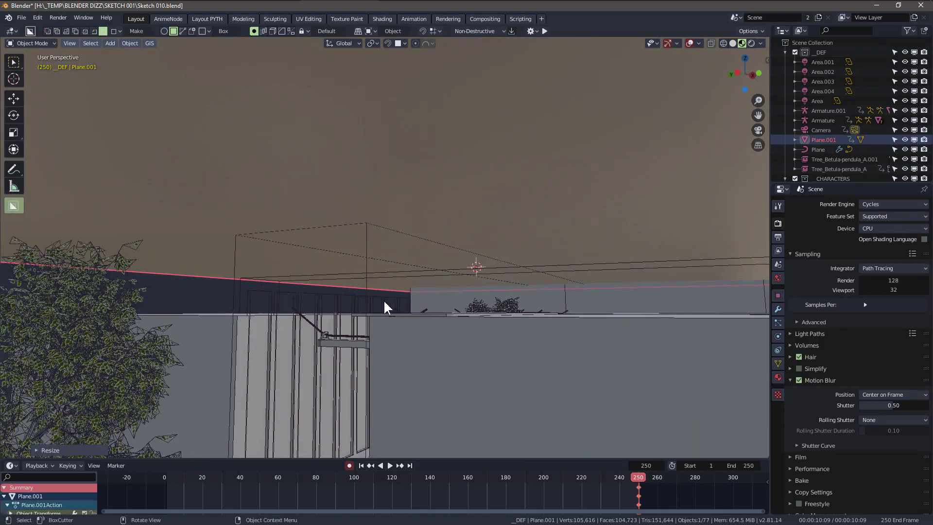
{"action": "scroll", "coordinate": [384, 299], "scroll_direction": "down", "scroll_amount": 6}
{"action": "middle_click_drag", "start_coordinate": [384, 299], "coordinate": [392, 279]}
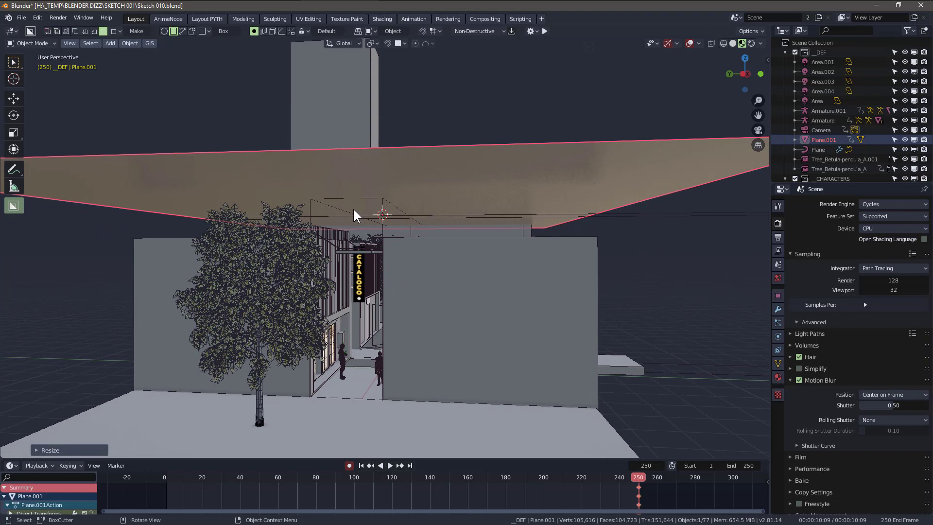
{"action": "key", "text": "g"}
{"action": "key", "text": "z"}
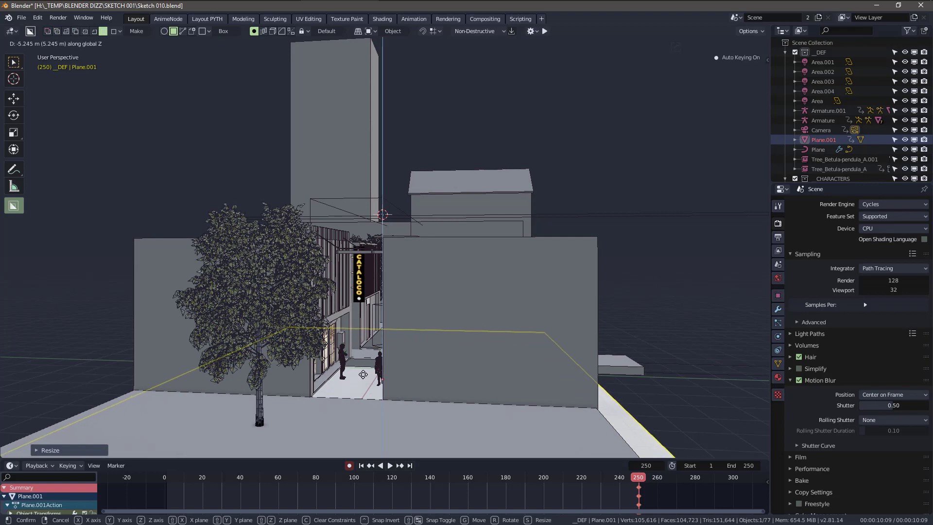
{"action": "left_click", "coordinate": [363, 374]}
Raise the plane about 0.82 m along Z so it covers the old street floor between the shops.
{"action": "scroll", "coordinate": [350, 386], "scroll_direction": "up", "scroll_amount": 3}
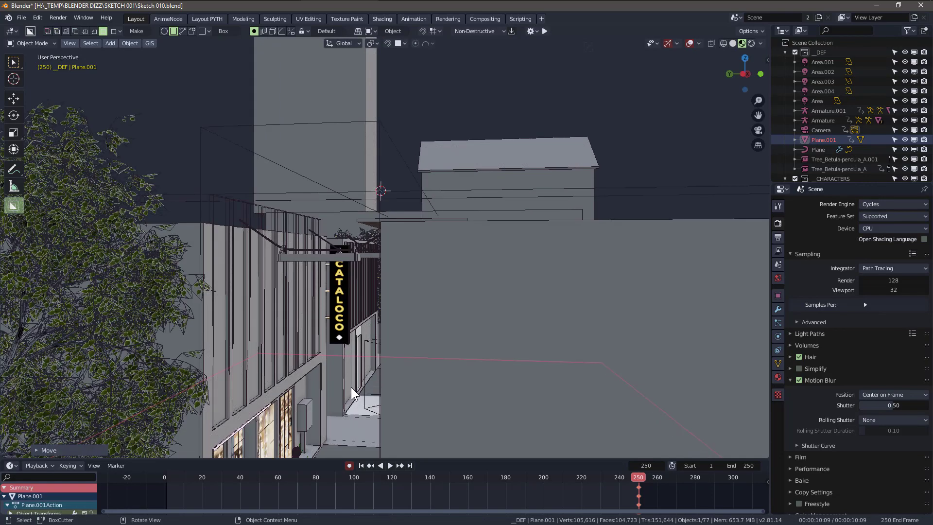
{"action": "middle_click_drag", "start_coordinate": [351, 387], "coordinate": [398, 291]}
{"action": "scroll", "coordinate": [392, 325], "scroll_direction": "up", "scroll_amount": 4}
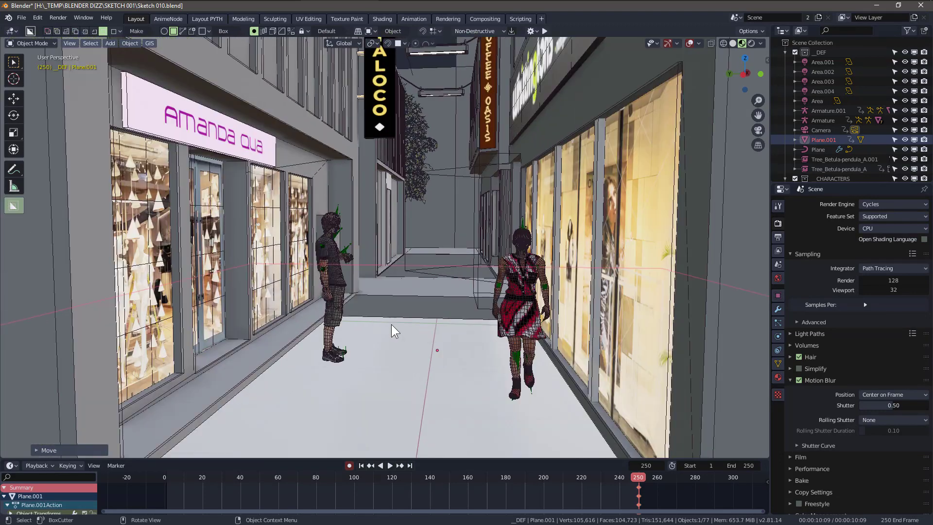
{"action": "middle_click_drag", "start_coordinate": [403, 341], "coordinate": [398, 319], "text": "shift"}
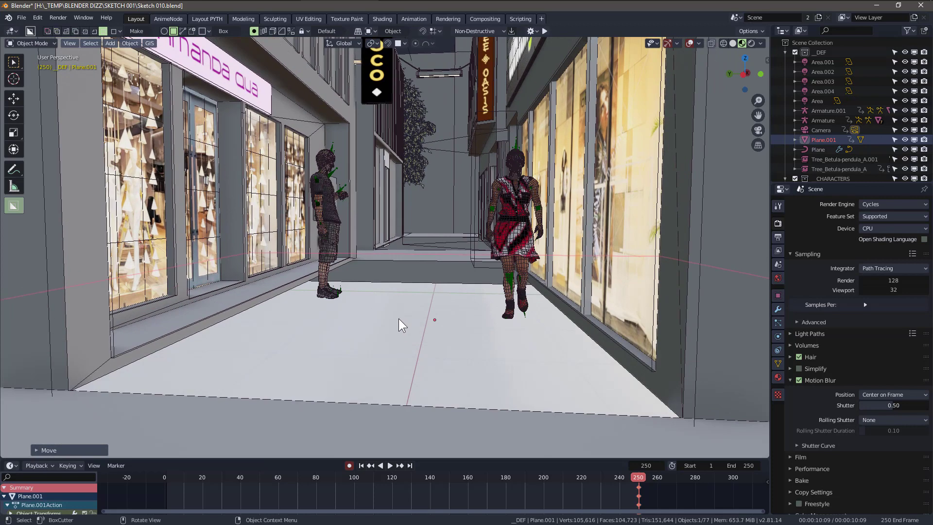
{"action": "key", "text": "g"}
{"action": "key", "text": "z"}
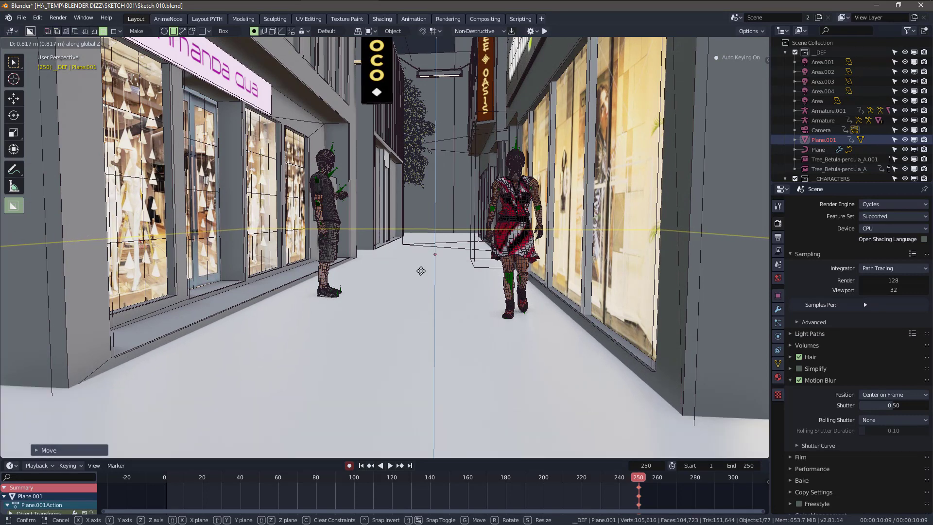
{"action": "left_click", "coordinate": [421, 271]}
Fine-tune the ground plane's height under the standing man's shoes, lowering it about 0.006 m along Z.
{"action": "middle_click_drag", "start_coordinate": [427, 297], "coordinate": [375, 288]}
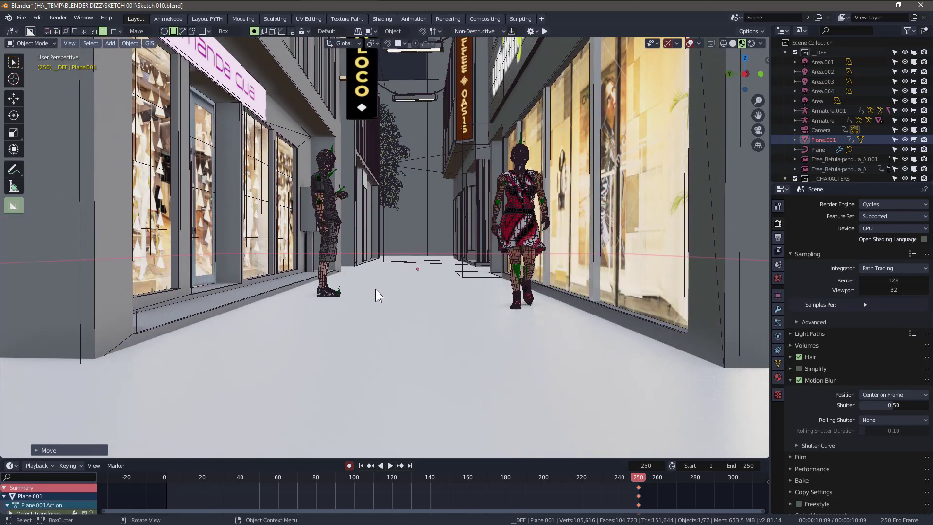
{"action": "scroll", "coordinate": [375, 288], "scroll_direction": "up", "scroll_amount": 3}
{"action": "middle_click_drag", "start_coordinate": [324, 336], "coordinate": [368, 289], "text": "shift"}
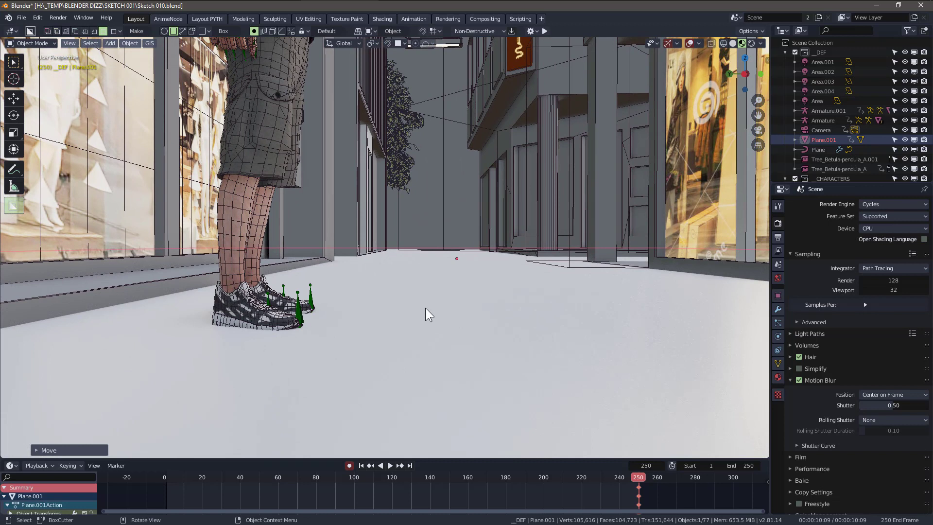
{"action": "key", "text": "g"}
{"action": "key", "text": "z"}
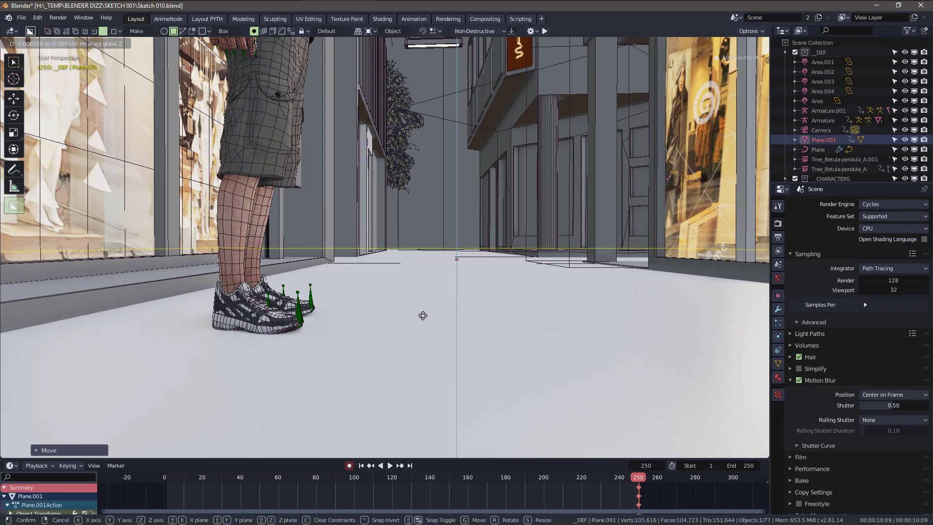
{"action": "left_click", "coordinate": [423, 316]}
Hide the new ground plane and delete the old street floor box beneath it.
{"action": "middle_click_drag", "start_coordinate": [474, 308], "coordinate": [438, 375]}
{"action": "key", "text": "Delete"}
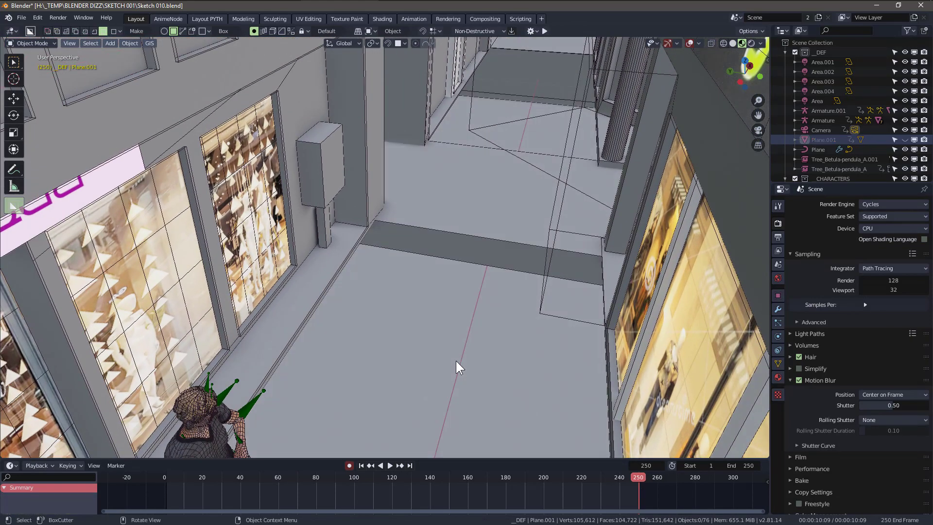
{"action": "left_click", "coordinate": [475, 219]}
{"action": "middle_click_drag", "start_coordinate": [475, 218], "coordinate": [593, 203]}
{"action": "key", "text": "x"}
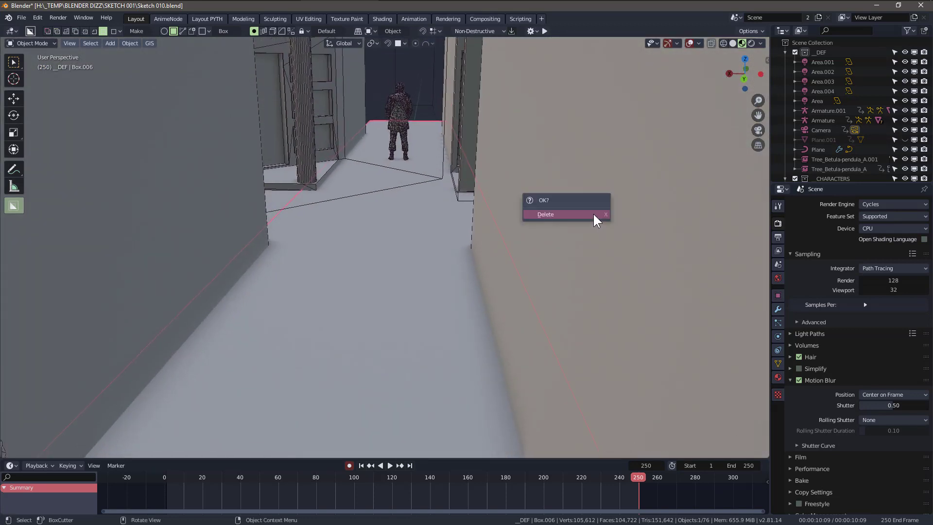
{"action": "left_click", "coordinate": [591, 215]}
Return to the camera view and unhide the new ground plane.
{"action": "middle_click_drag", "start_coordinate": [534, 227], "coordinate": [435, 233]}
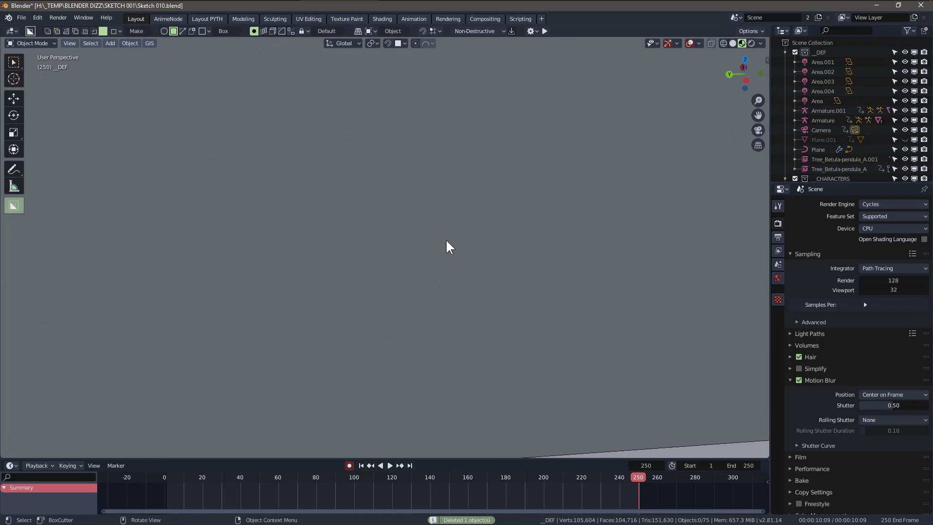
{"action": "key", "text": "KP_0"}
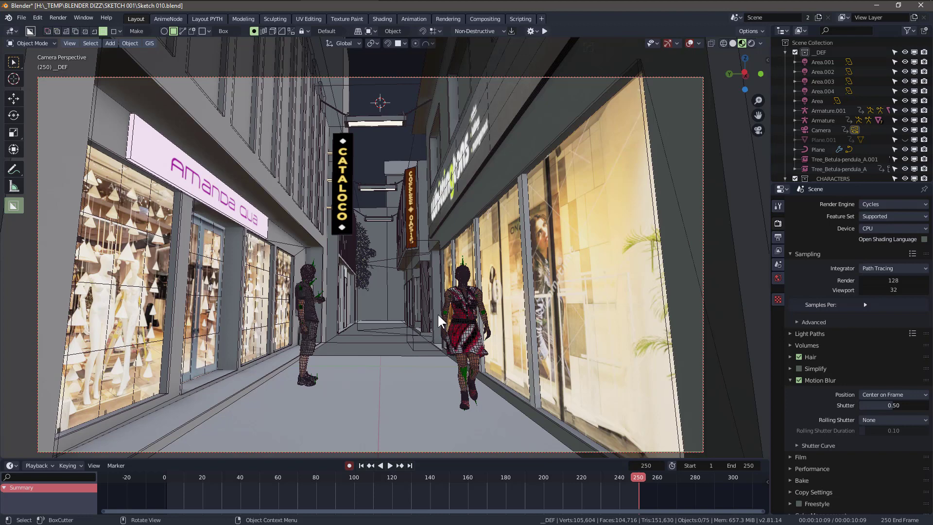
{"action": "key", "text": "alt+h"}
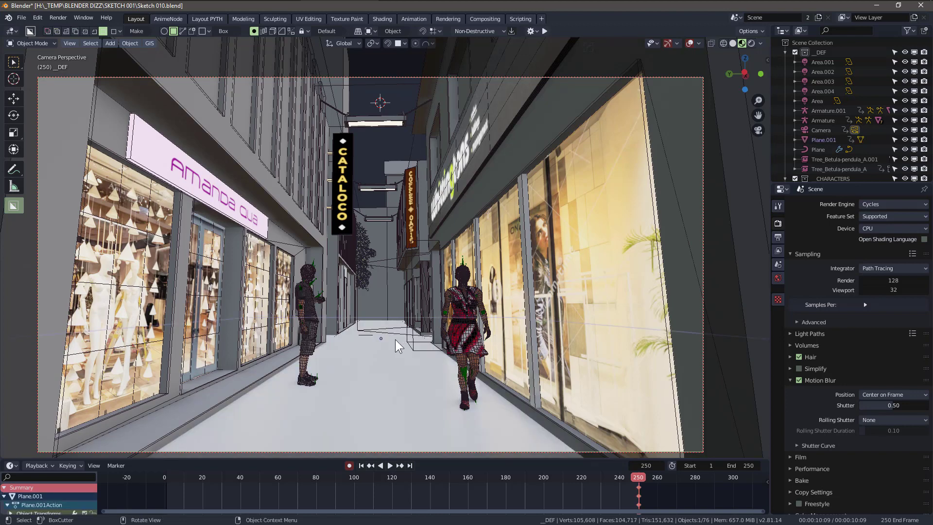
Delete the old ground box around the tree at the near end of the street.
{"action": "middle_click_drag", "start_coordinate": [389, 363], "coordinate": [322, 303]}
{"action": "left_click", "coordinate": [273, 309]}
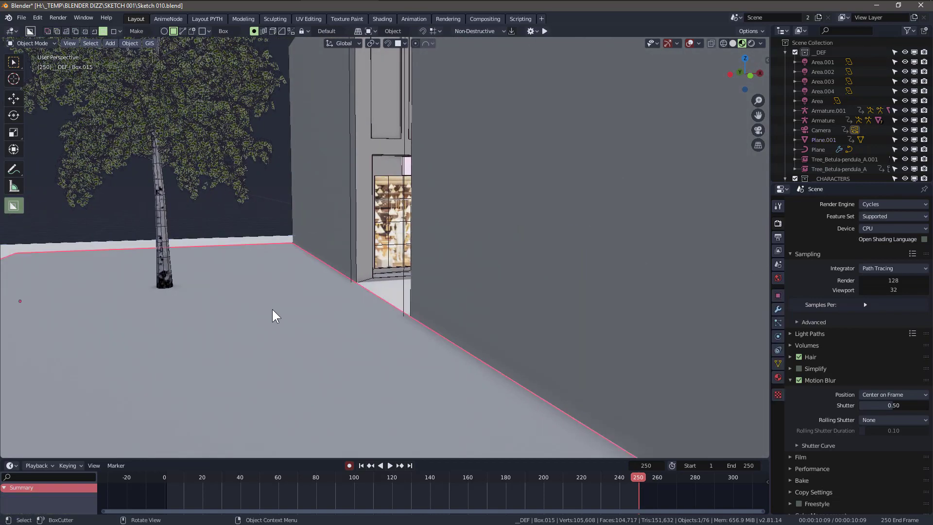
{"action": "key", "text": "x"}
{"action": "left_click", "coordinate": [272, 308]}
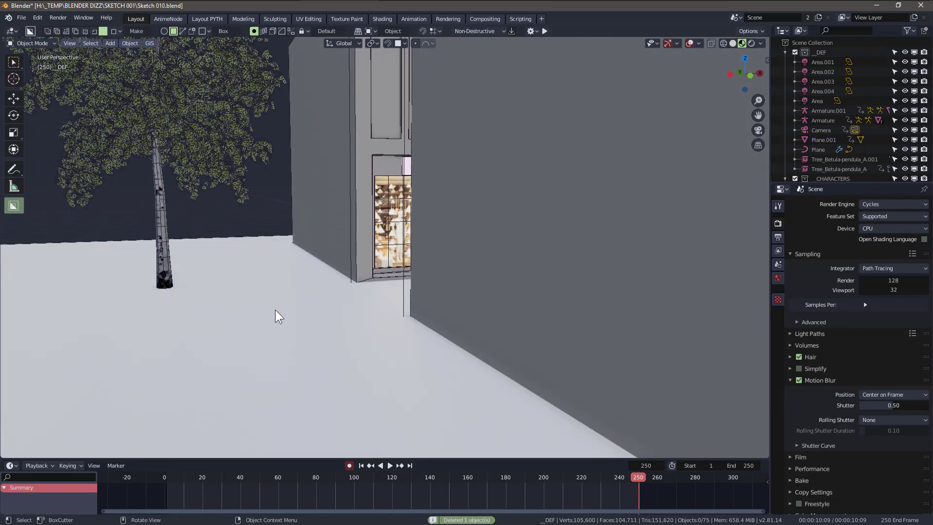
Delete the old ground box beside the buildings at the far end of the street.
{"action": "middle_click_drag", "start_coordinate": [275, 310], "coordinate": [375, 324]}
{"action": "middle_click_drag", "start_coordinate": [379, 254], "coordinate": [494, 255]}
{"action": "left_click", "coordinate": [488, 302]}
{"action": "key", "text": "x"}
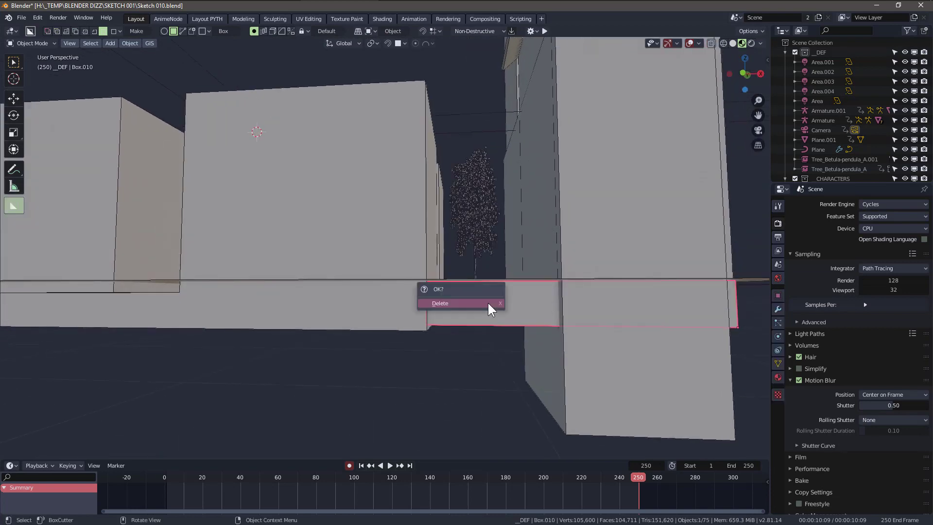
{"action": "left_click", "coordinate": [487, 302]}
Save the scene as a new incremental version named Sketch 011.blend.
{"action": "middle_click_drag", "start_coordinate": [488, 302], "coordinate": [587, 294]}
{"action": "left_click", "coordinate": [20, 18]}
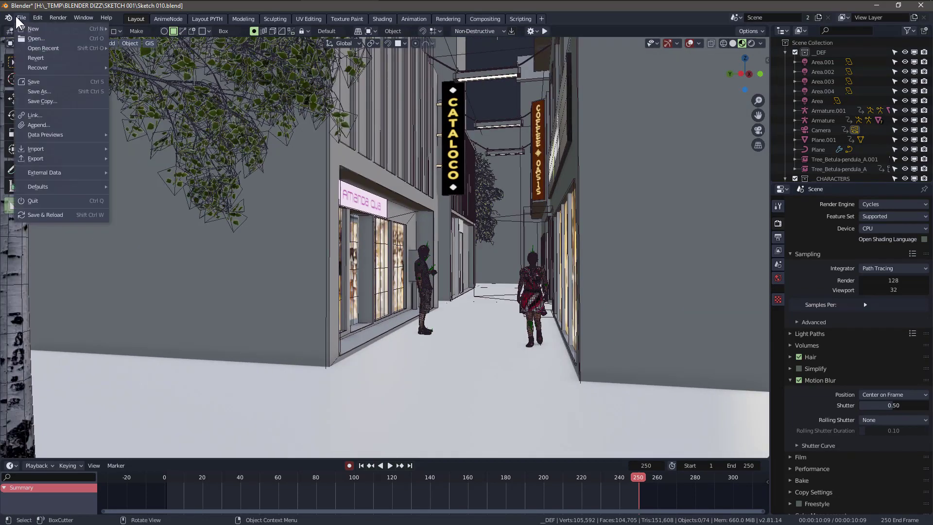
{"action": "left_click", "coordinate": [40, 91]}
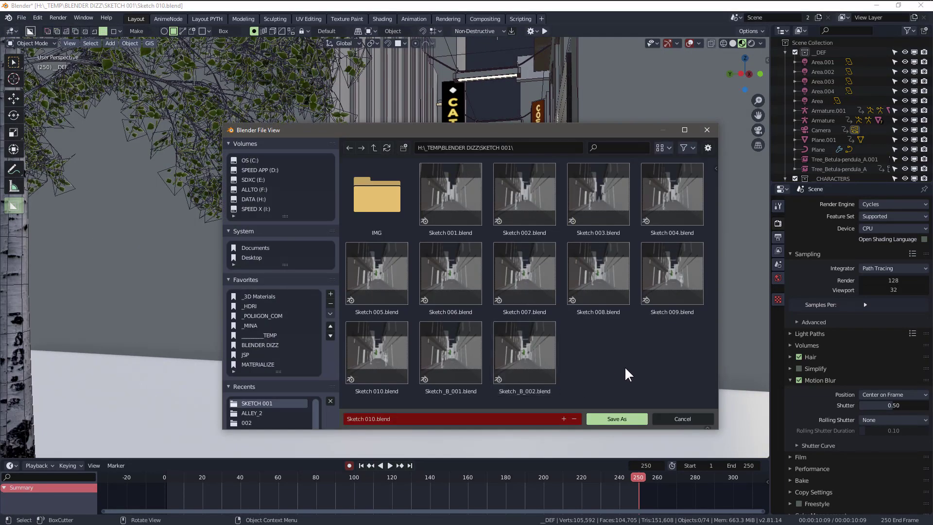
{"action": "key", "text": "KP_Add"}
{"action": "key", "text": "Return"}
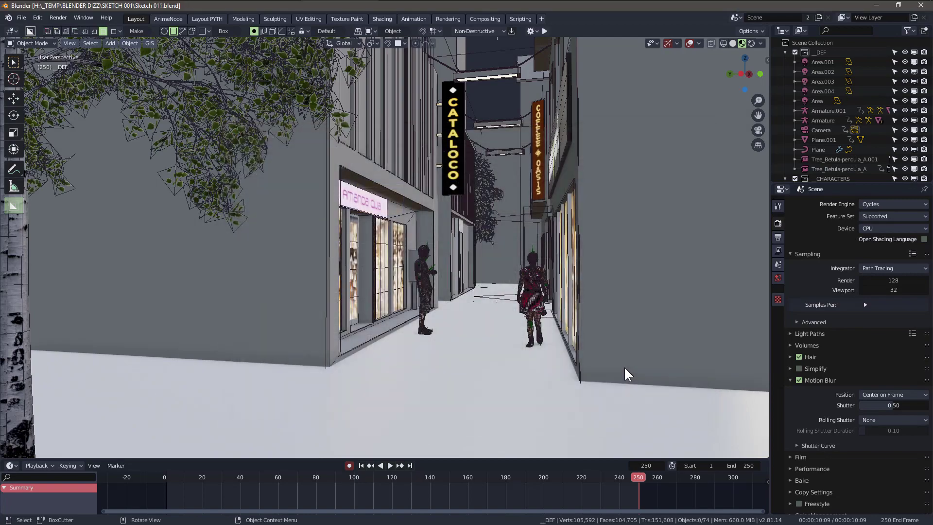
Hide the overlays in the camera view, select the new ground plane, and view the street from a raised angle.
{"action": "middle_click_drag", "start_coordinate": [485, 354], "coordinate": [467, 313]}
{"action": "key", "text": "KP_0"}
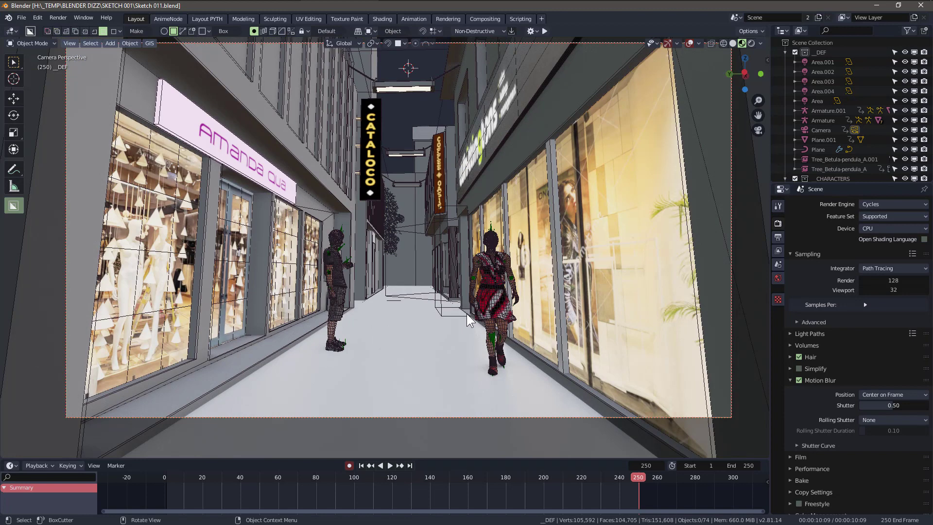
{"action": "key", "text": "shift+alt+z"}
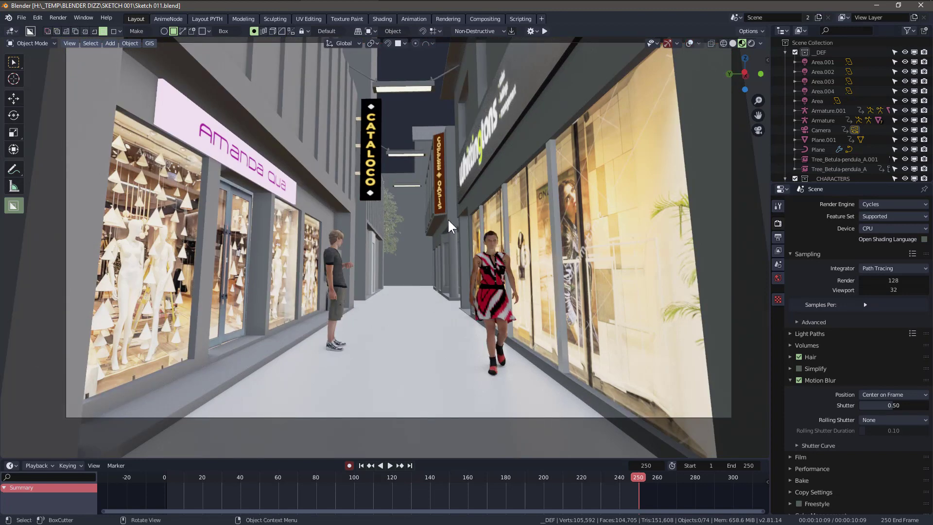
{"action": "left_click", "coordinate": [426, 338]}
{"action": "middle_click_drag", "start_coordinate": [426, 331], "coordinate": [450, 288]}
{"action": "scroll", "coordinate": [451, 288], "scroll_direction": "down", "scroll_amount": 2}
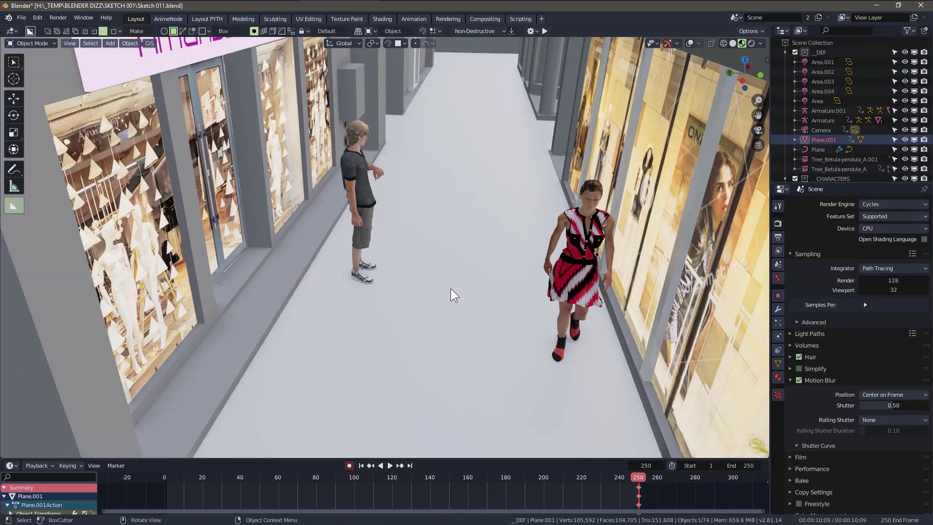
Switch to the web browser and open the PBR textures page on cgbookcase.com.
{"action": "left_click", "coordinate": [185, 7]}
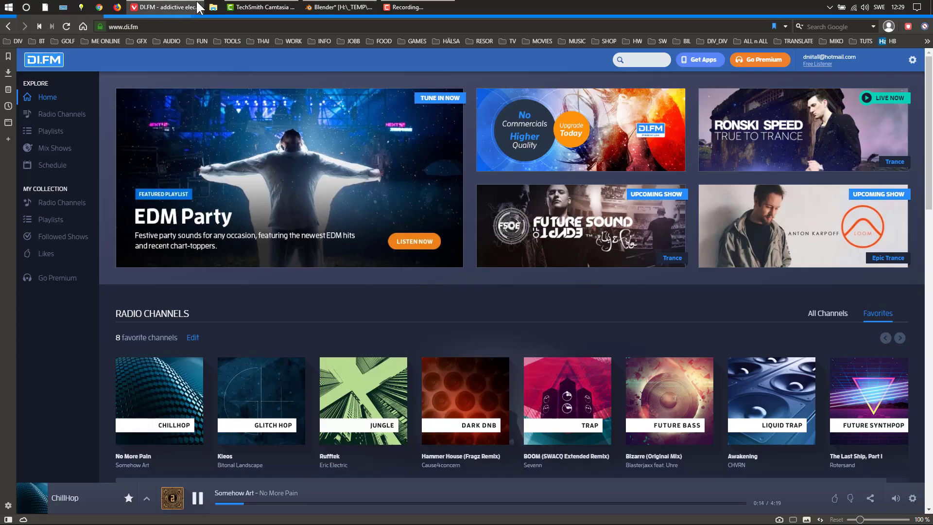
{"action": "left_click", "coordinate": [146, 11]}
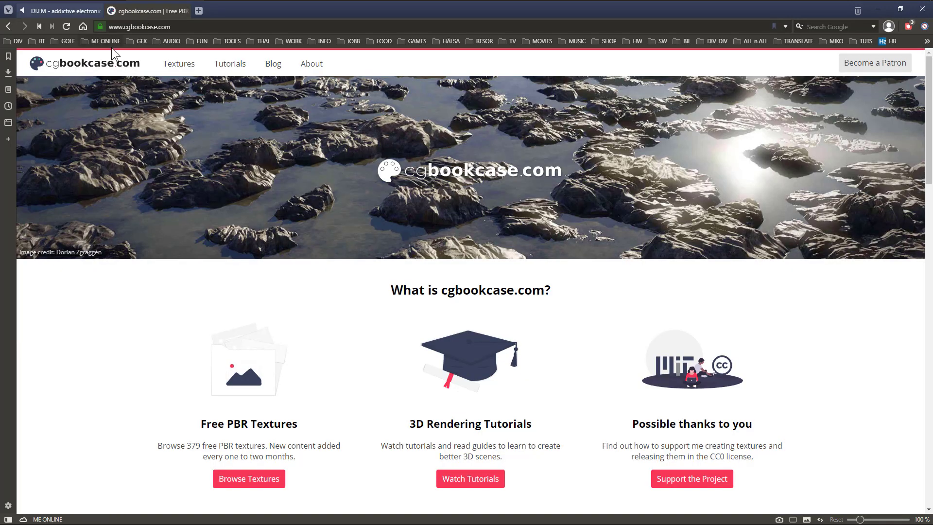
{"action": "left_click", "coordinate": [100, 70]}
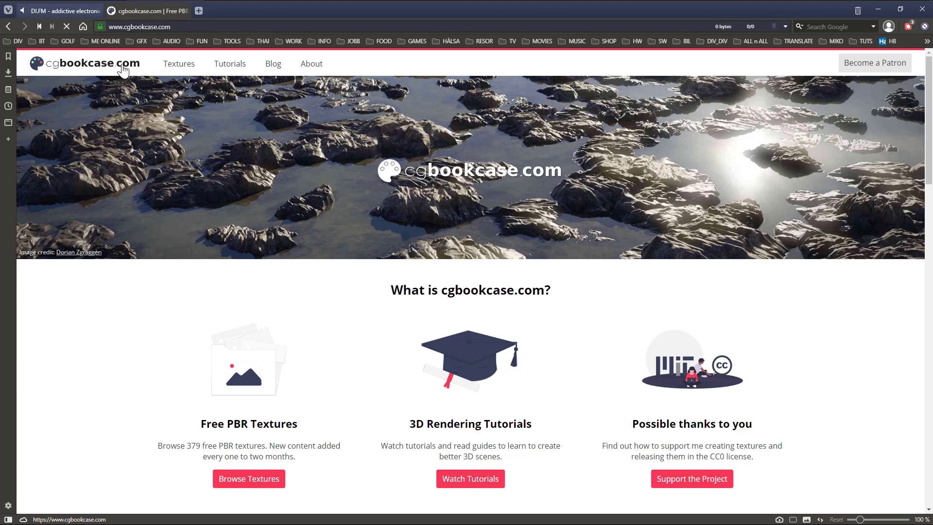
{"action": "left_click", "coordinate": [176, 65]}
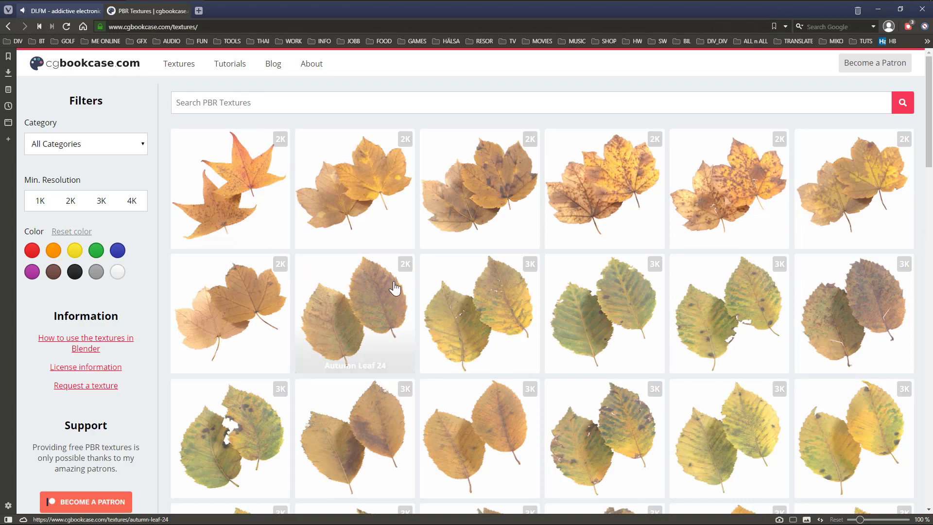
Browse the PBR textures and filter them to the Paving & Cobblestone category.
{"action": "scroll", "coordinate": [395, 287], "scroll_direction": "down", "scroll_amount": 15}
{"action": "scroll", "coordinate": [396, 287], "scroll_direction": "up", "scroll_amount": 5}
{"action": "scroll", "coordinate": [395, 288], "scroll_direction": "up", "scroll_amount": 10}
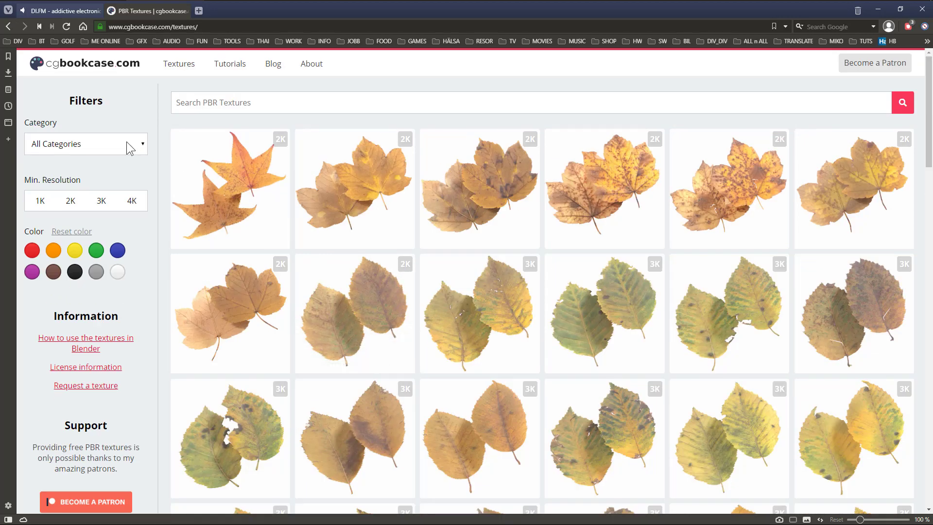
{"action": "left_click", "coordinate": [127, 146]}
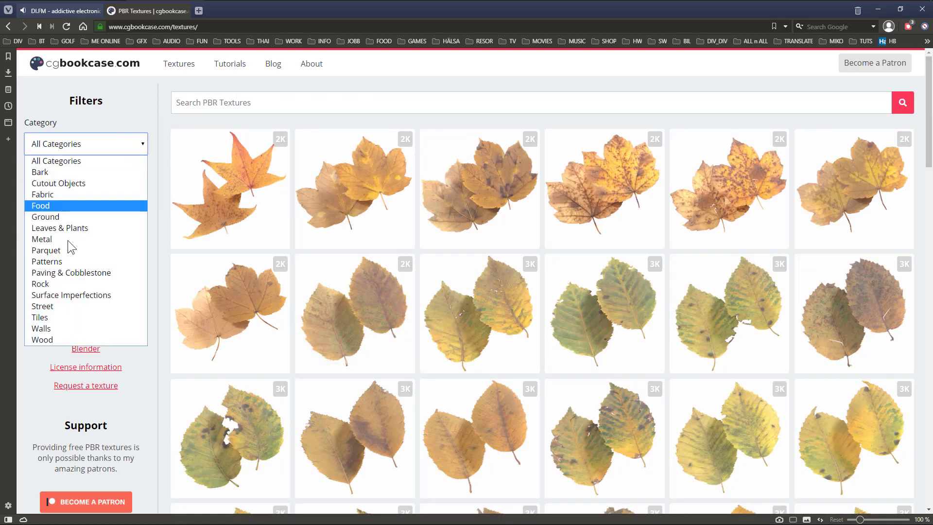
{"action": "left_click", "coordinate": [70, 275]}
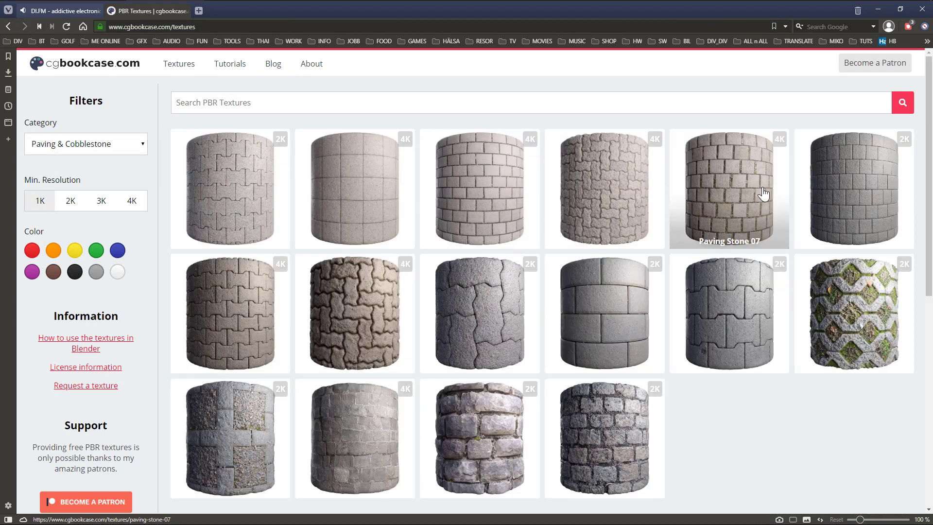
Open Paving Stone 10 and Paving Stone 06 in separate browser tabs and inspect the tiling preview of Paving Stone 10.
{"action": "middle_click", "coordinate": [348, 181]}
{"action": "middle_click", "coordinate": [860, 187]}
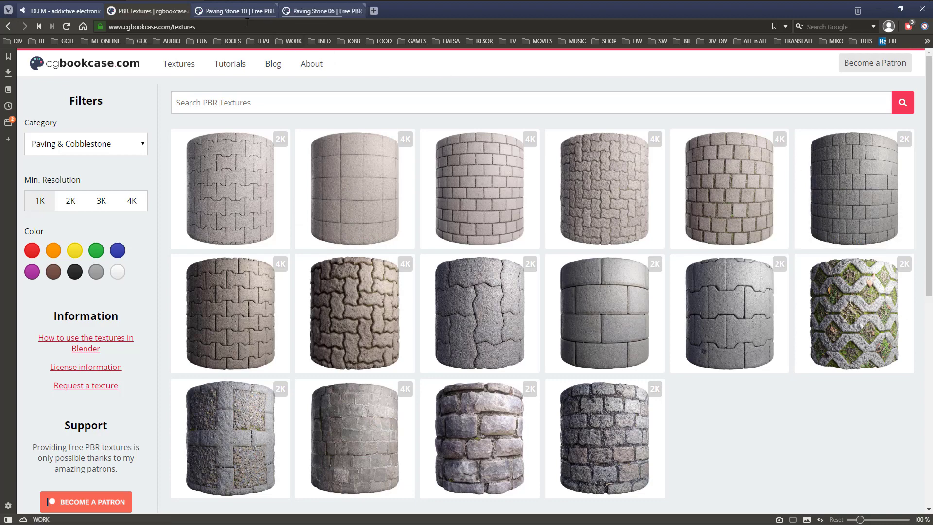
{"action": "left_click", "coordinate": [238, 10]}
{"action": "scroll", "coordinate": [293, 267], "scroll_direction": "down", "scroll_amount": 4}
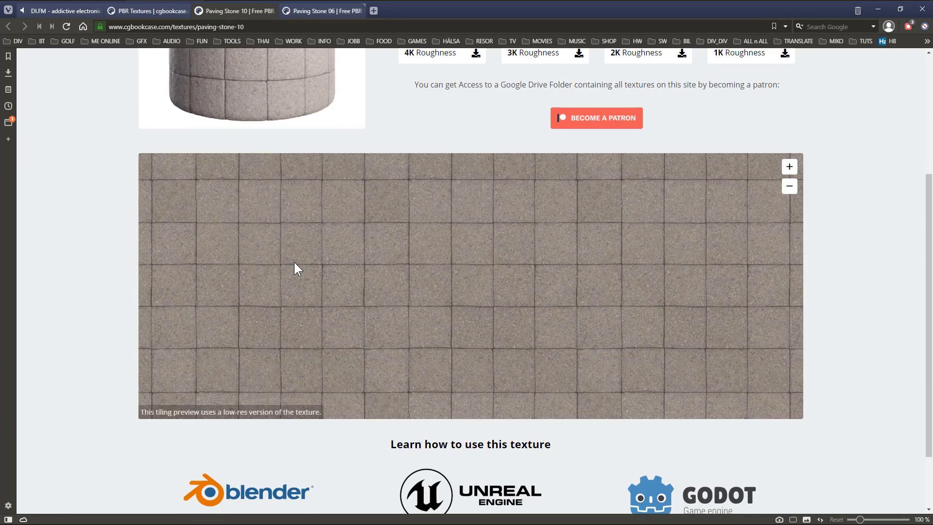
{"action": "scroll", "coordinate": [382, 284], "scroll_direction": "up", "scroll_amount": 1}
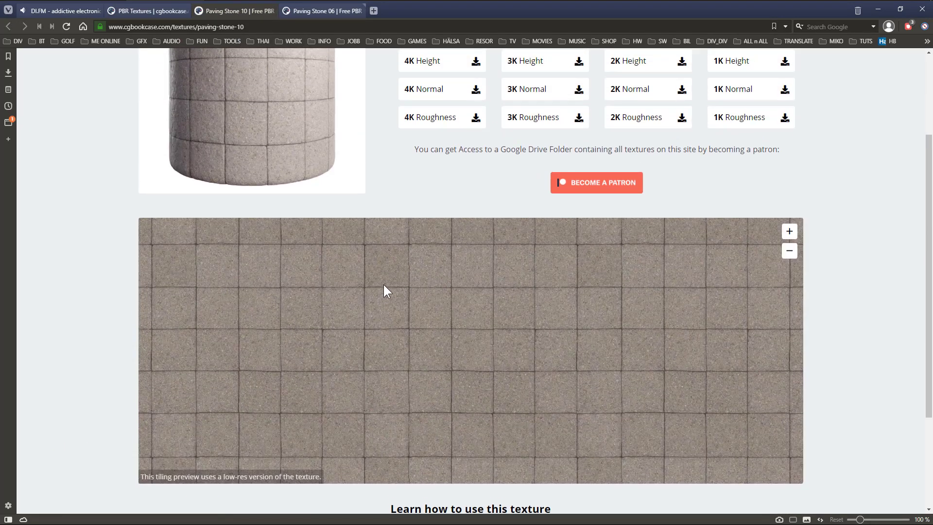
Inspect the tiling preview of Paving Stone 06, close its page, and return to the Paving Stone 10 download options.
{"action": "left_click", "coordinate": [307, 10]}
{"action": "scroll", "coordinate": [316, 182], "scroll_direction": "down", "scroll_amount": 5}
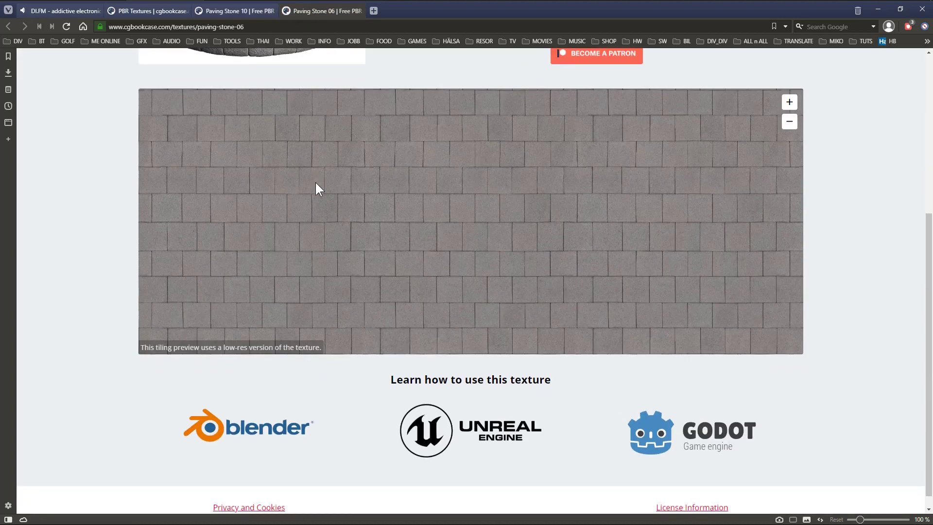
{"action": "scroll", "coordinate": [314, 180], "scroll_direction": "up", "scroll_amount": 4}
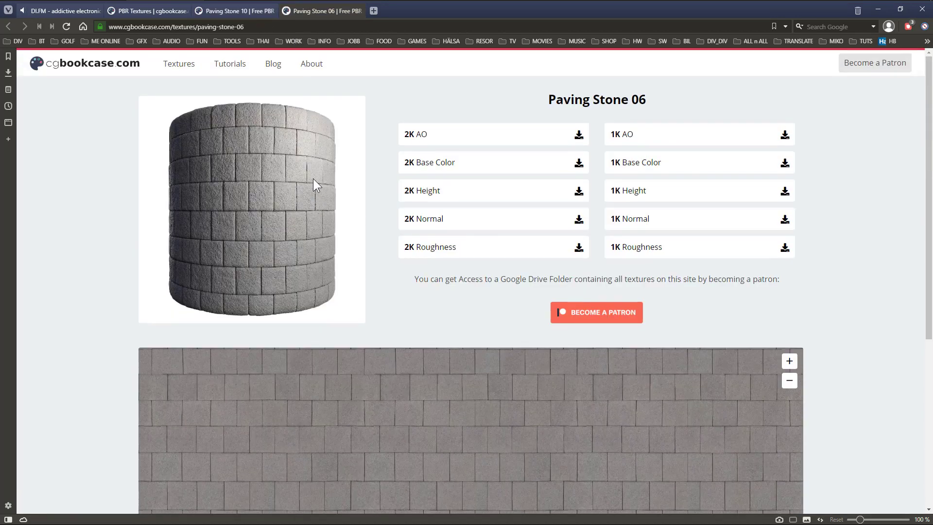
{"action": "left_click", "coordinate": [358, 10]}
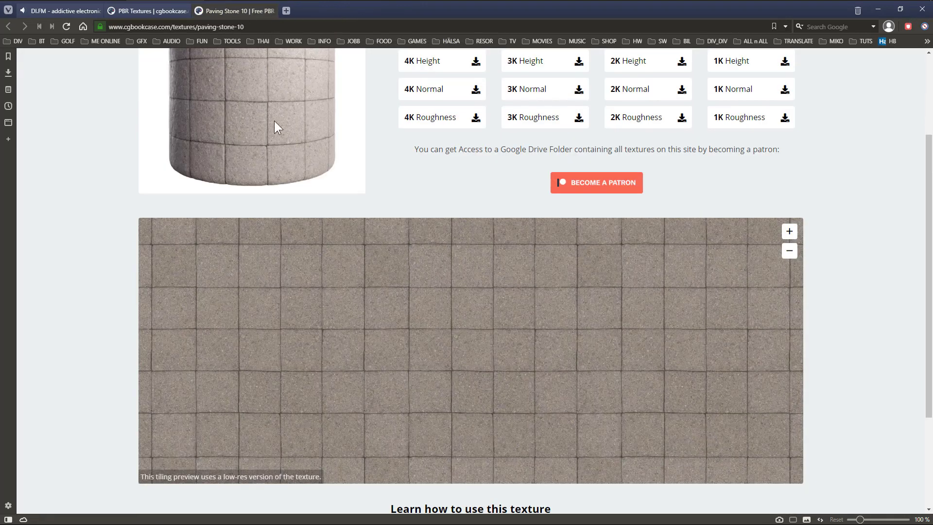
{"action": "scroll", "coordinate": [274, 121], "scroll_direction": "up", "scroll_amount": 3}
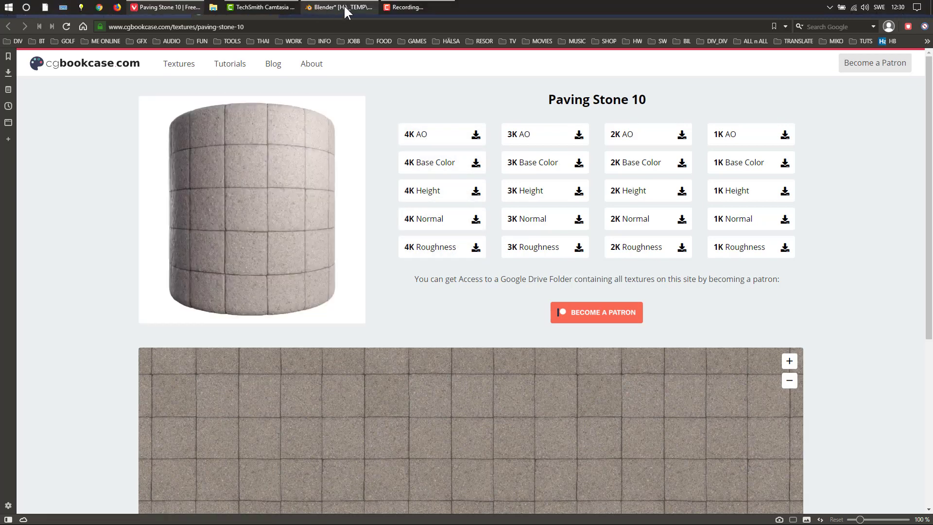
{"action": "mouse_move", "coordinate": [399, 8]}
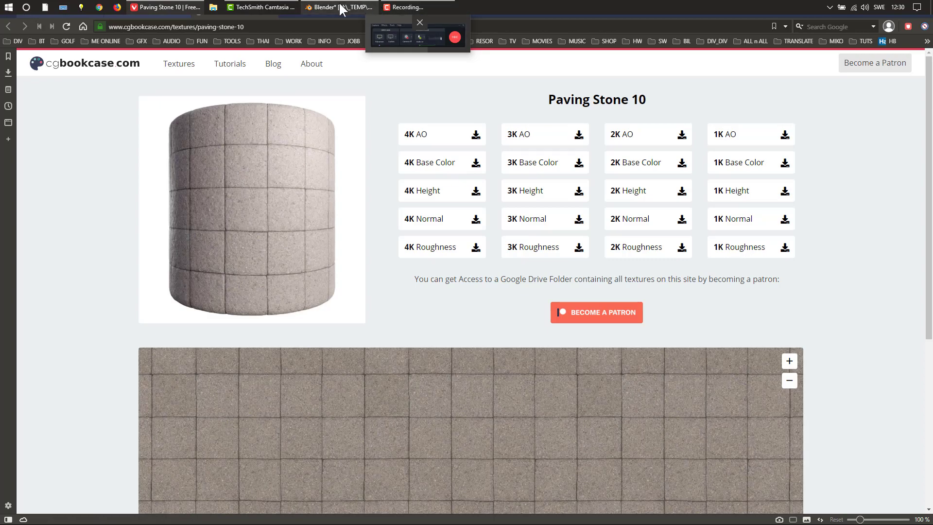
Switch to Blender, show the viewport overlays, and open the Shading workspace with a taller 3D view of the street floor.
{"action": "left_click", "coordinate": [315, 10]}
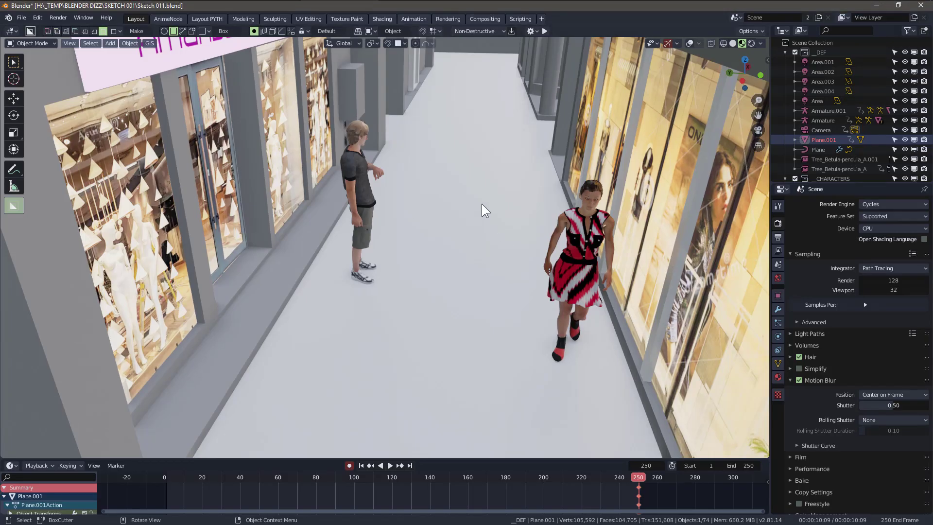
{"action": "key", "text": "shift+alt+z"}
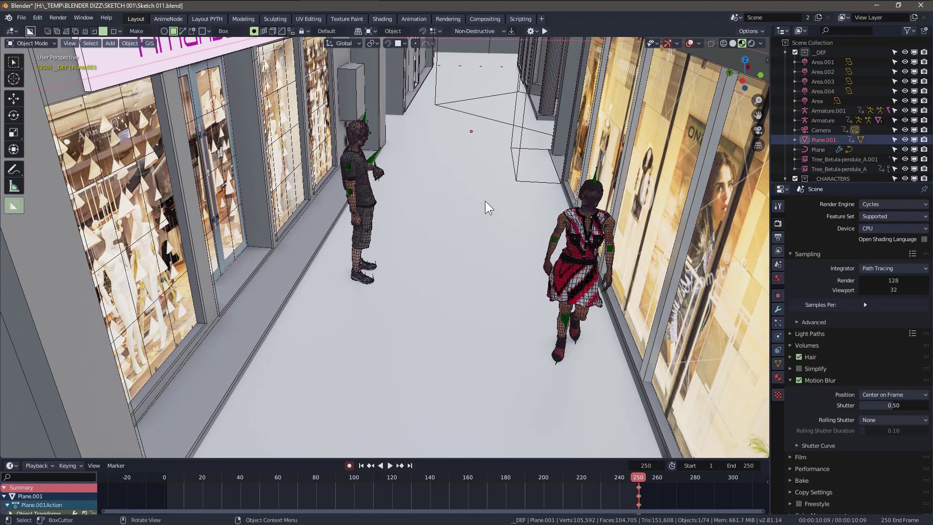
{"action": "left_click", "coordinate": [385, 19]}
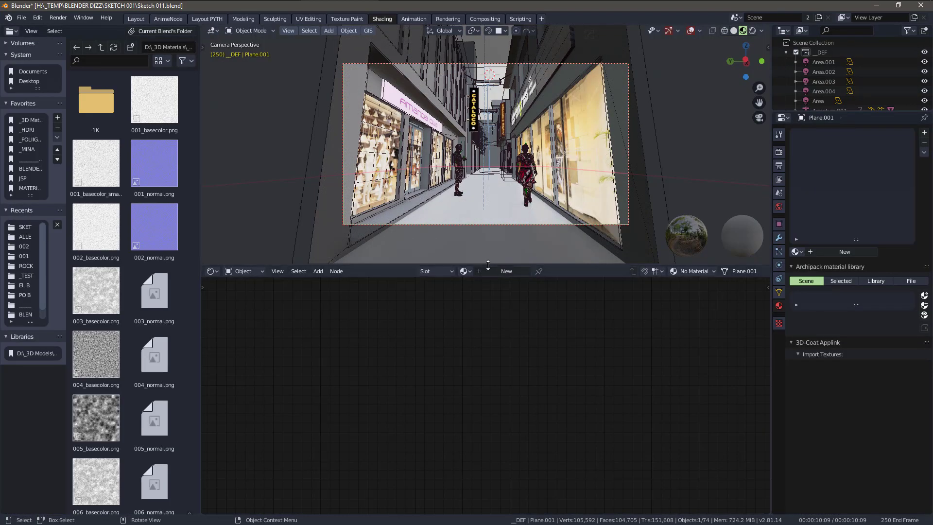
{"action": "left_click_drag", "start_coordinate": [488, 265], "coordinate": [476, 348]}
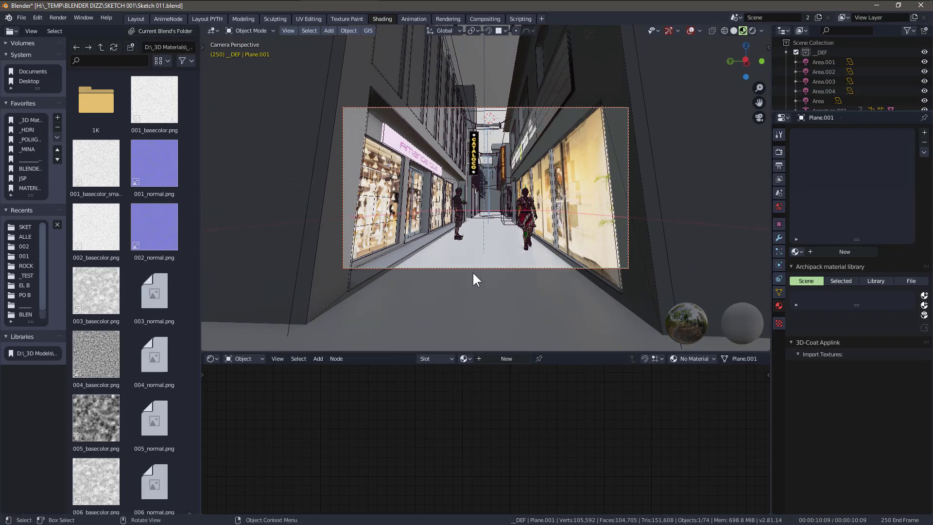
{"action": "middle_click_drag", "start_coordinate": [472, 271], "coordinate": [519, 207]}
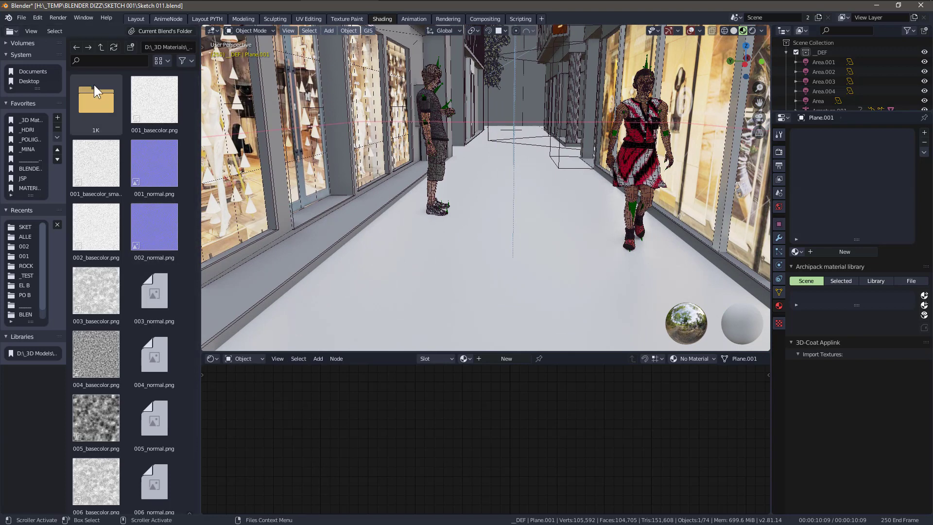
Browse the 3D materials library to the 2K folder inside CG BOOKCASE's PAVEMENT folder.
{"action": "left_click", "coordinate": [103, 49]}
{"action": "scroll", "coordinate": [144, 270], "scroll_direction": "down", "scroll_amount": 6}
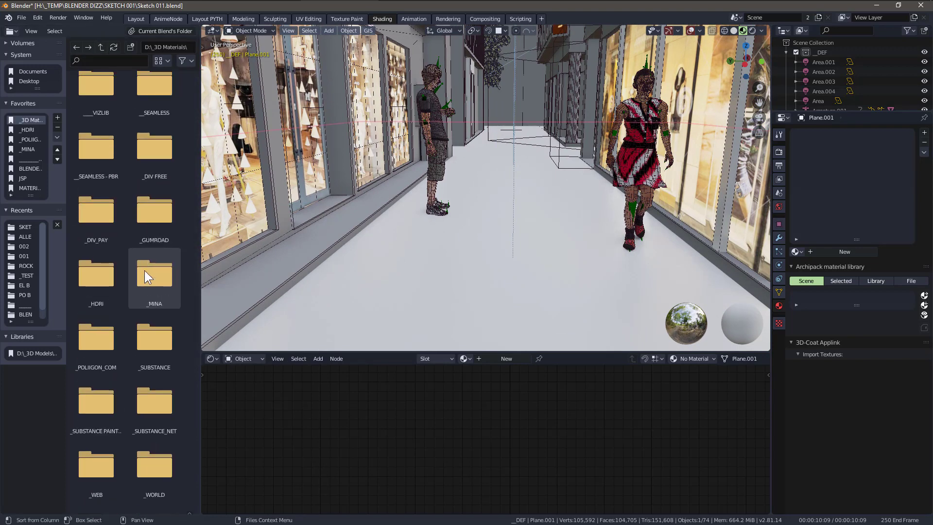
{"action": "scroll", "coordinate": [144, 270], "scroll_direction": "down", "scroll_amount": 6}
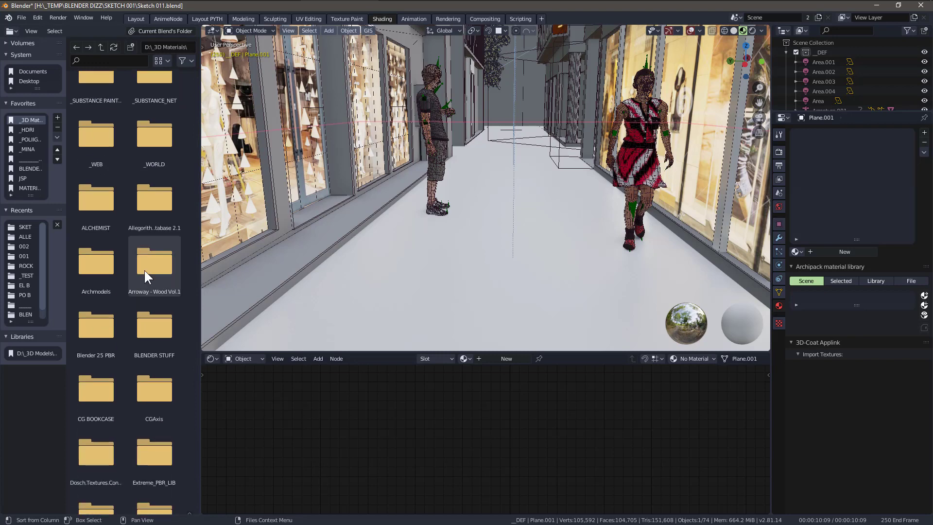
{"action": "double_click", "coordinate": [144, 270]}
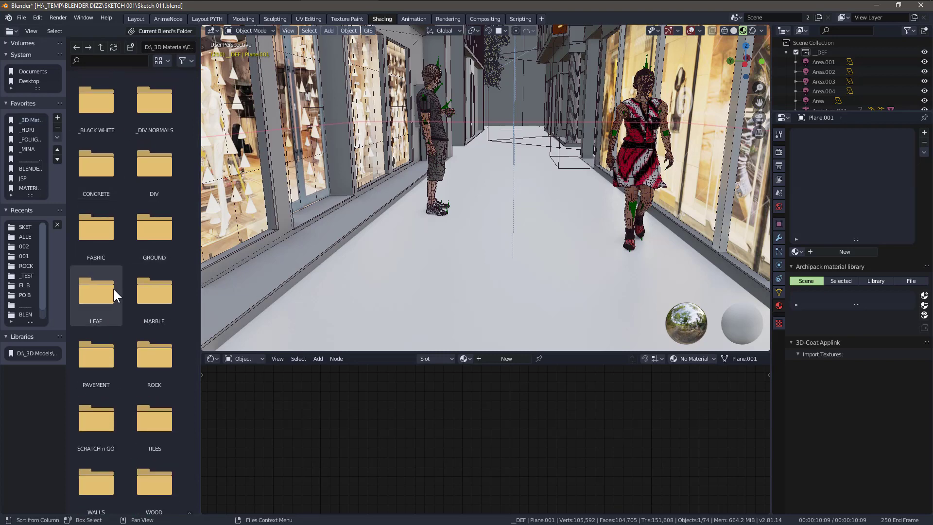
{"action": "double_click", "coordinate": [108, 351]}
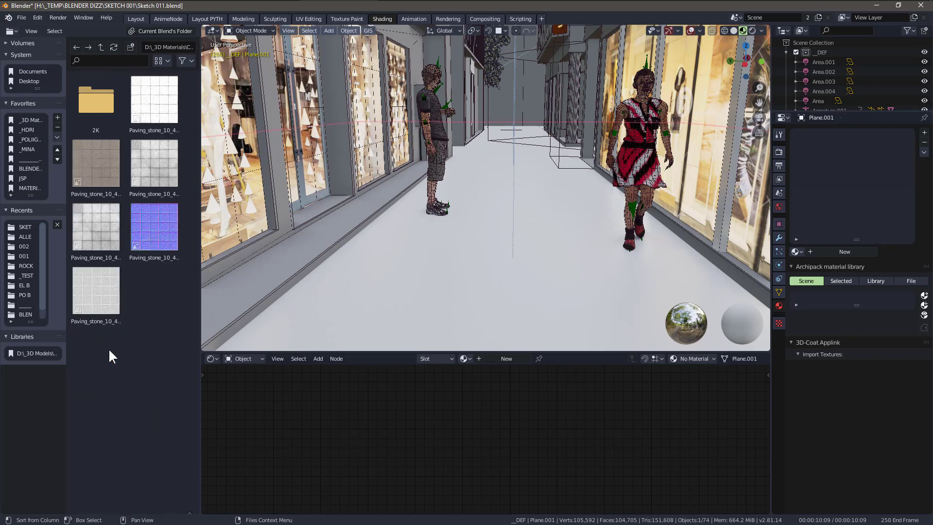
{"action": "double_click", "coordinate": [107, 104]}
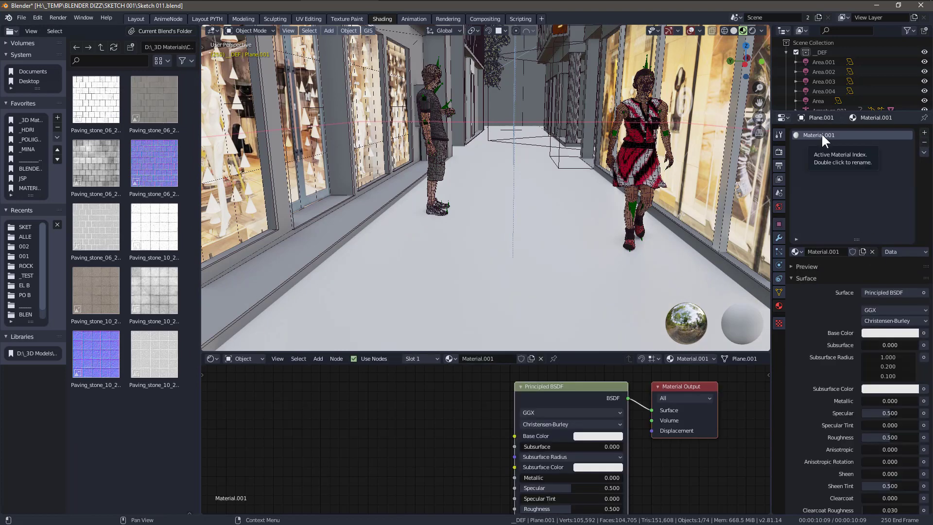
Rename the floor plane's material to PAVEMENT.
{"action": "left_click", "coordinate": [797, 252]}
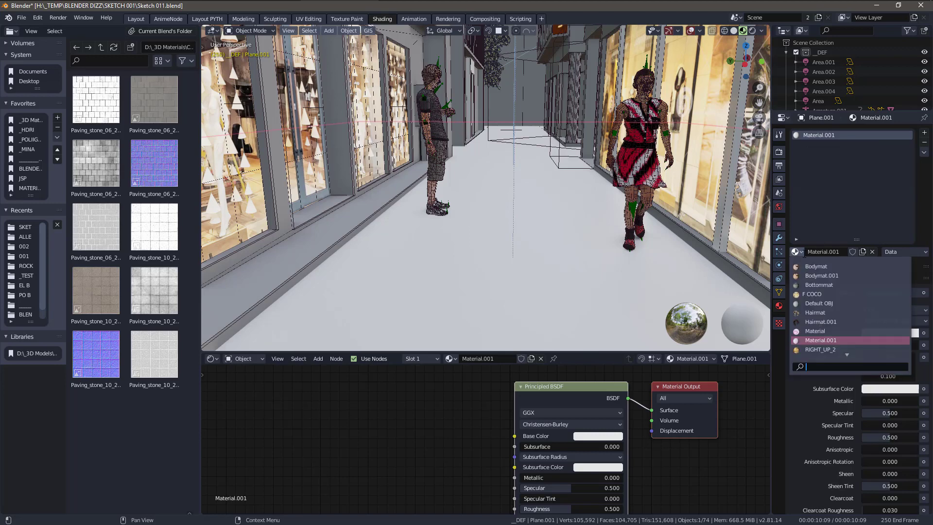
{"action": "double_click", "coordinate": [822, 135]}
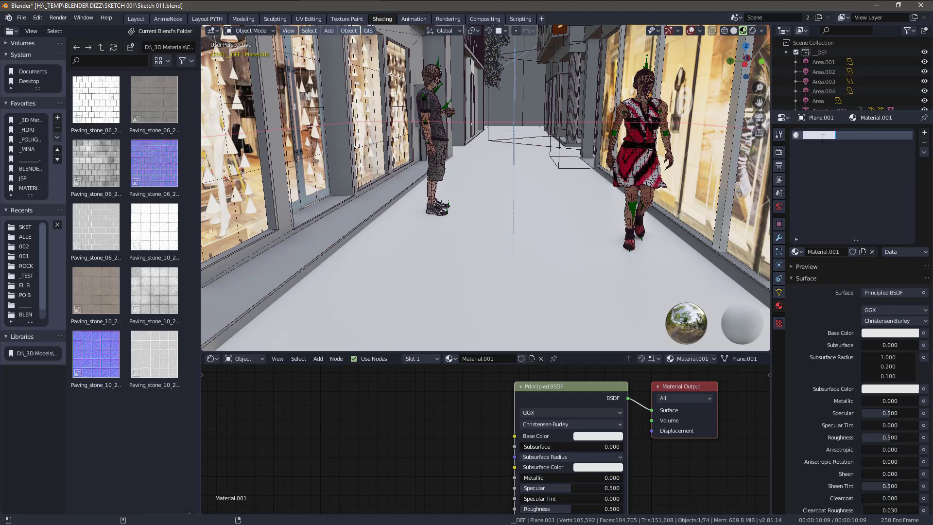
{"action": "type", "text": "PAVEMENT"}
{"action": "key", "text": "Return"}
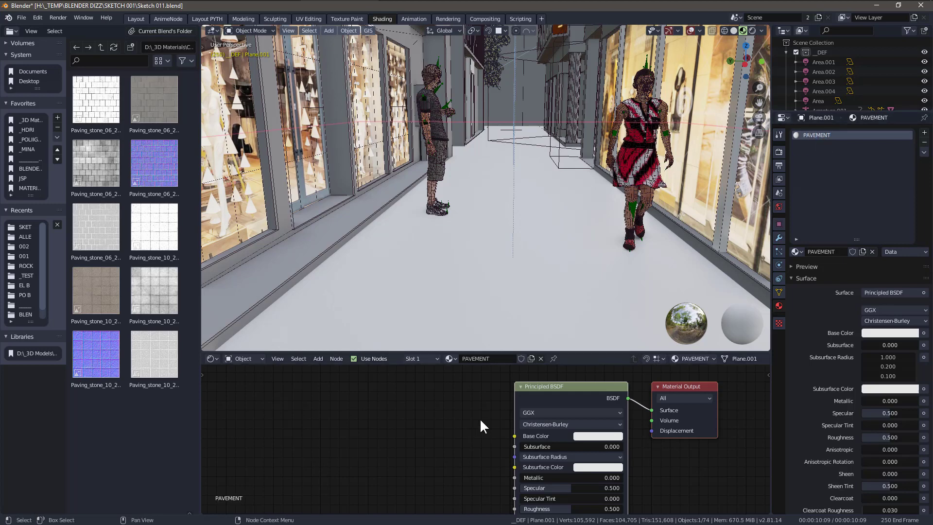
Add the Paving_stone_10_2K_Base_Color.png texture to the material and connect its Color to the Principled BSDF's Base Color.
{"action": "middle_click_drag", "start_coordinate": [479, 427], "coordinate": [410, 416]}
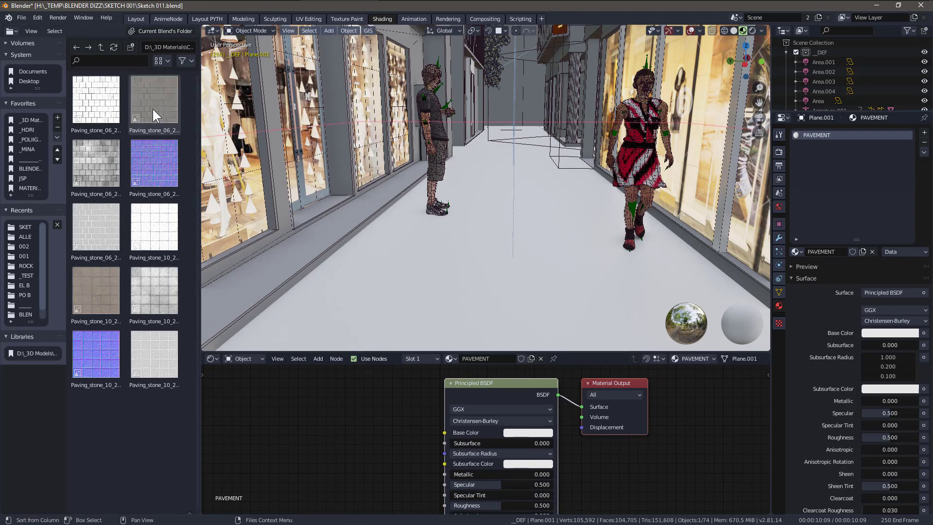
{"action": "left_click_drag", "start_coordinate": [110, 298], "coordinate": [299, 417]}
{"action": "left_click_drag", "start_coordinate": [400, 430], "coordinate": [444, 432]}
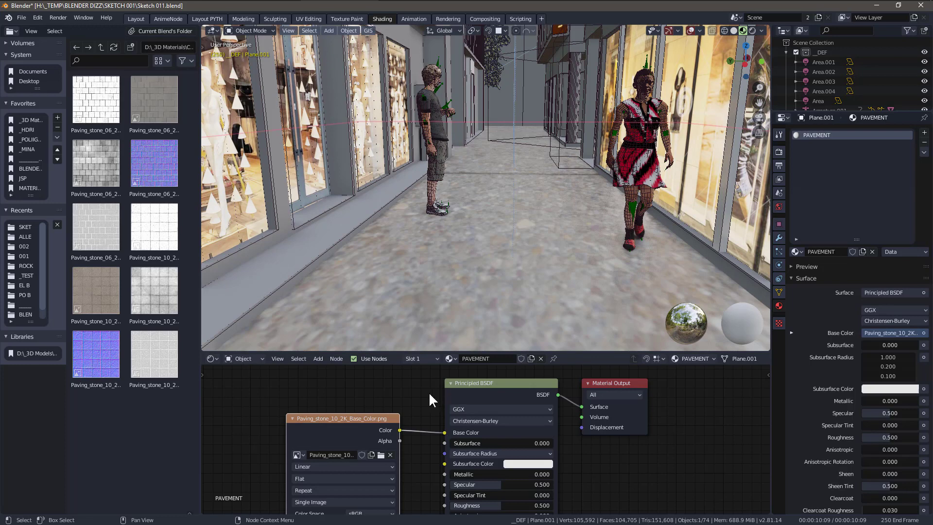
{"action": "middle_click_drag", "start_coordinate": [420, 391], "coordinate": [503, 384]}
{"action": "left_click_drag", "start_coordinate": [448, 408], "coordinate": [416, 387]}
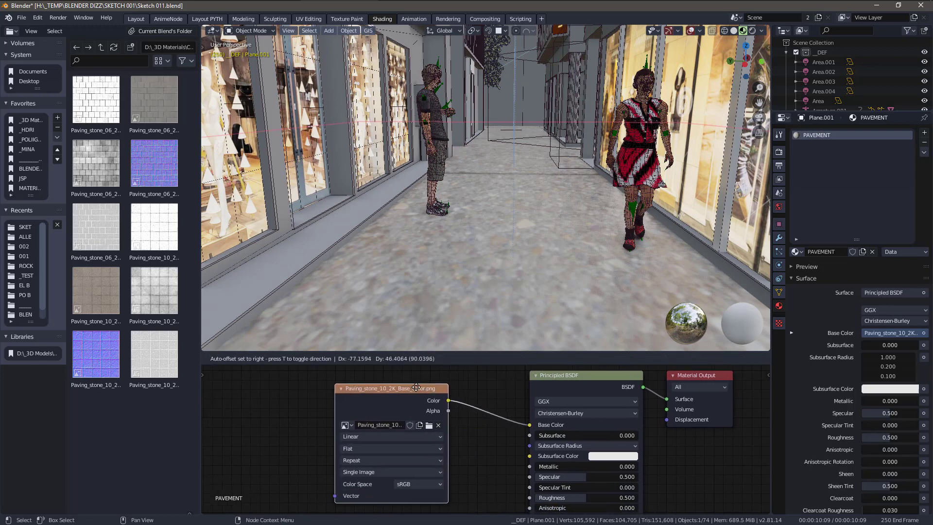
Add a Mapping node and a Texture Coordinate node ahead of the base color image texture.
{"action": "scroll", "coordinate": [492, 398], "scroll_direction": "down", "scroll_amount": 8}
{"action": "middle_click_drag", "start_coordinate": [462, 390], "coordinate": [527, 386]}
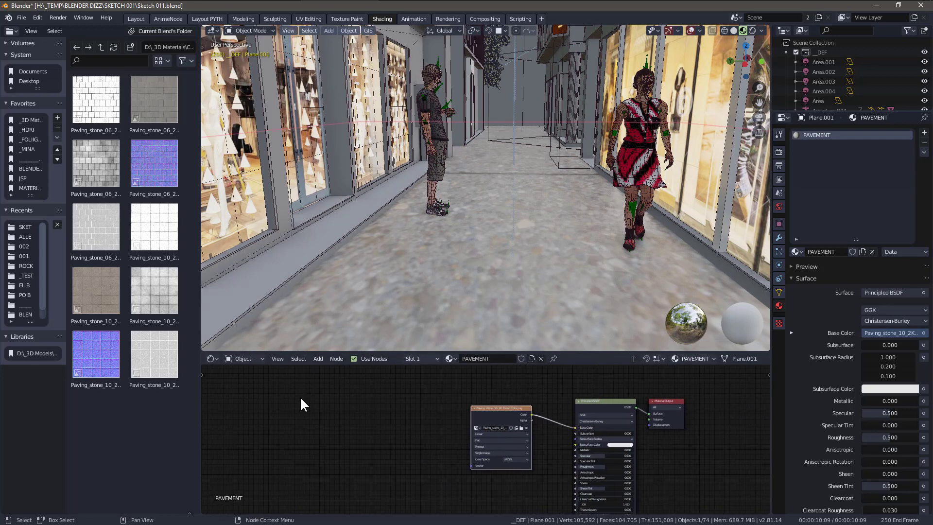
{"action": "key", "text": "q"}
{"action": "left_click", "coordinate": [275, 405]}
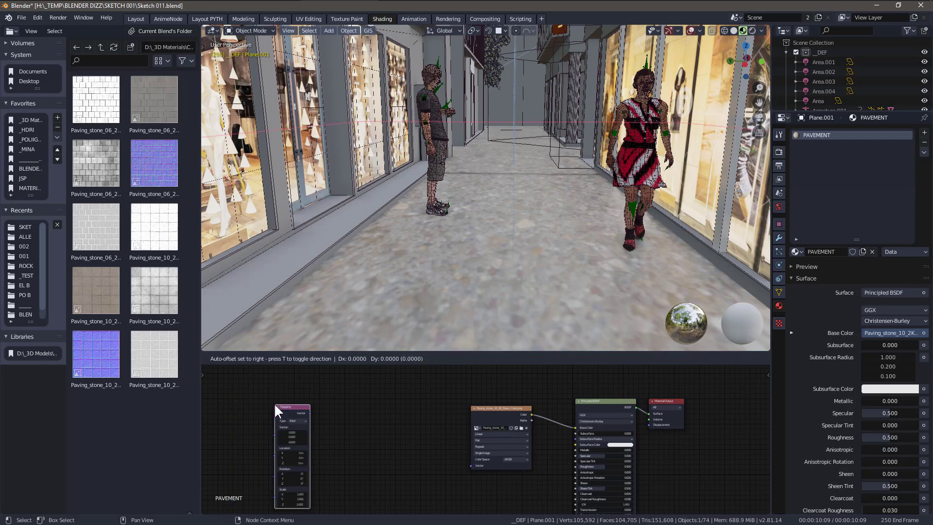
{"action": "left_click", "coordinate": [302, 401]}
{"action": "key", "text": "q"}
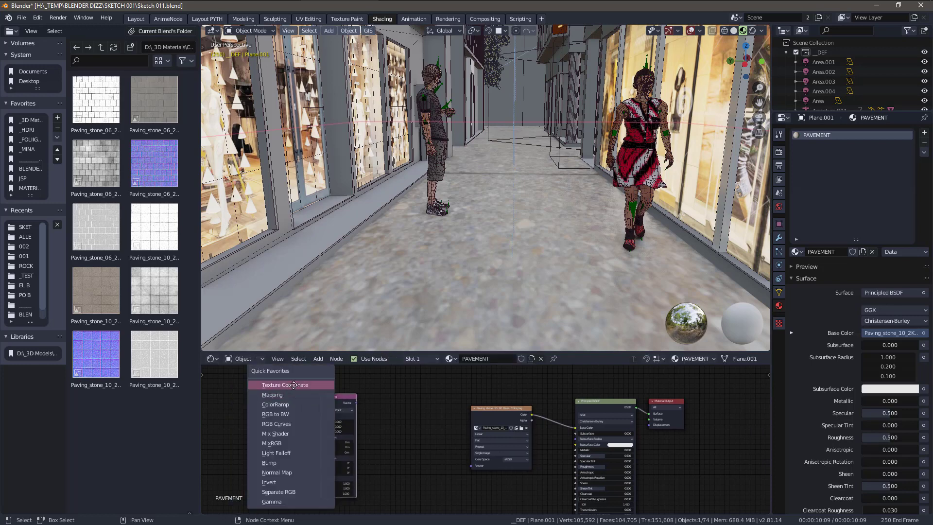
{"action": "left_click", "coordinate": [285, 385]}
{"action": "left_click", "coordinate": [272, 425]}
{"action": "scroll", "coordinate": [243, 417], "scroll_direction": "up", "scroll_amount": 1}
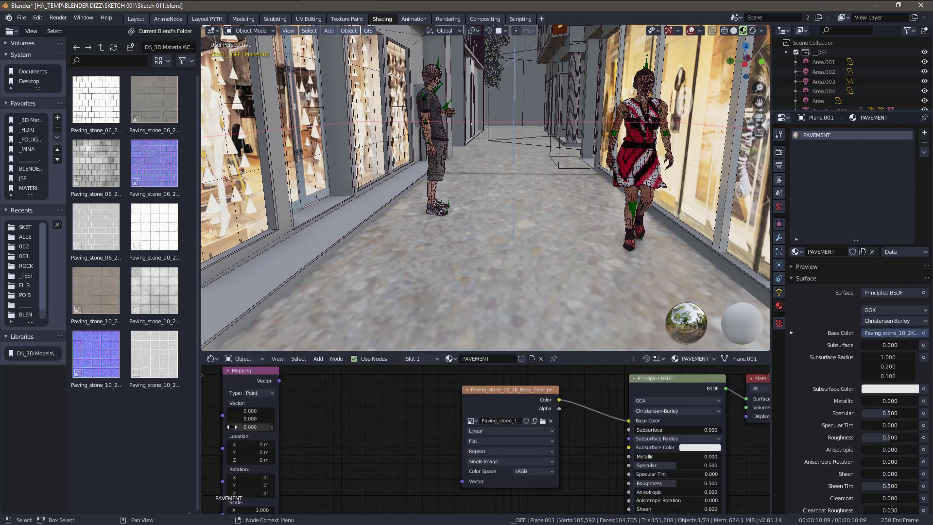
{"action": "scroll", "coordinate": [286, 389], "scroll_direction": "up", "scroll_amount": 2}
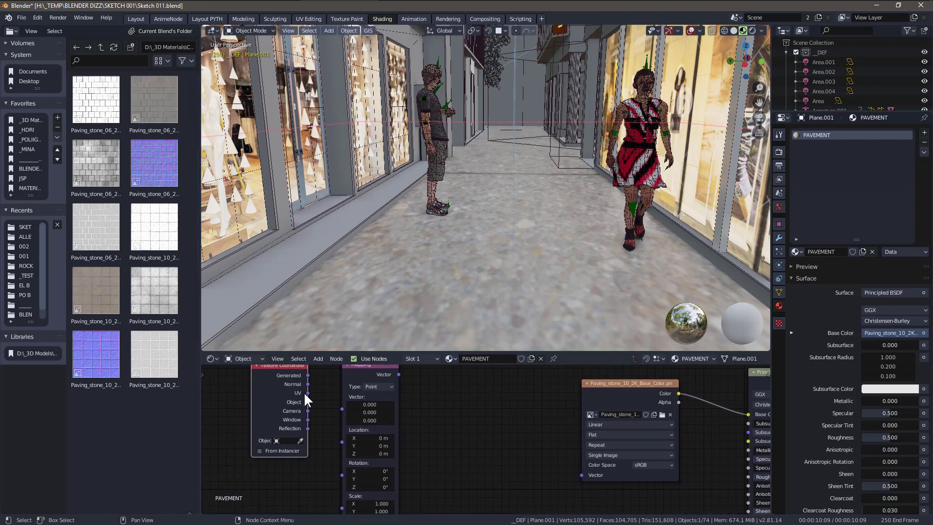
Connect the UV coordinates to the Mapping node's Vector input and the Mapping output to the image texture's Vector.
{"action": "left_click_drag", "start_coordinate": [308, 392], "coordinate": [341, 410]}
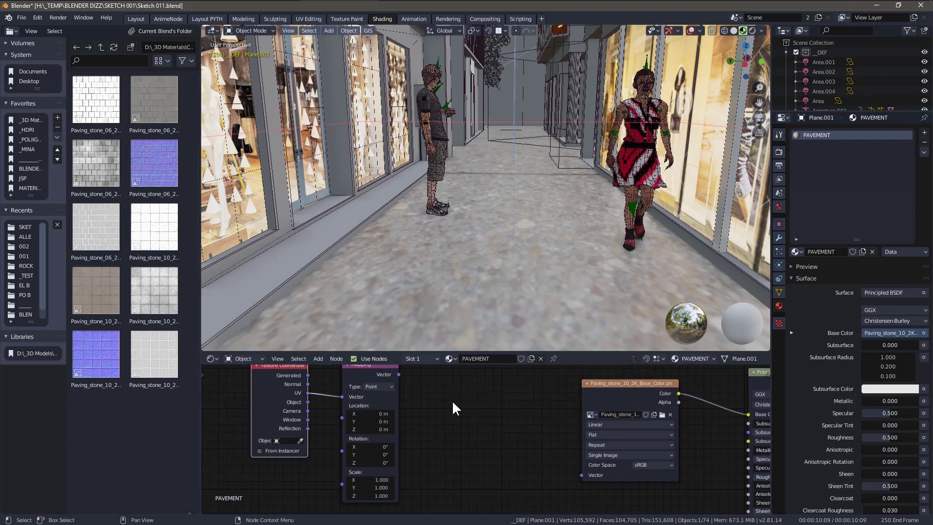
{"action": "middle_click_drag", "start_coordinate": [451, 401], "coordinate": [377, 428]}
{"action": "left_click_drag", "start_coordinate": [324, 402], "coordinate": [507, 502]}
Set the Mapping node's X, Y and Z scale to 20.
{"action": "middle_click_drag", "start_coordinate": [396, 442], "coordinate": [451, 383]}
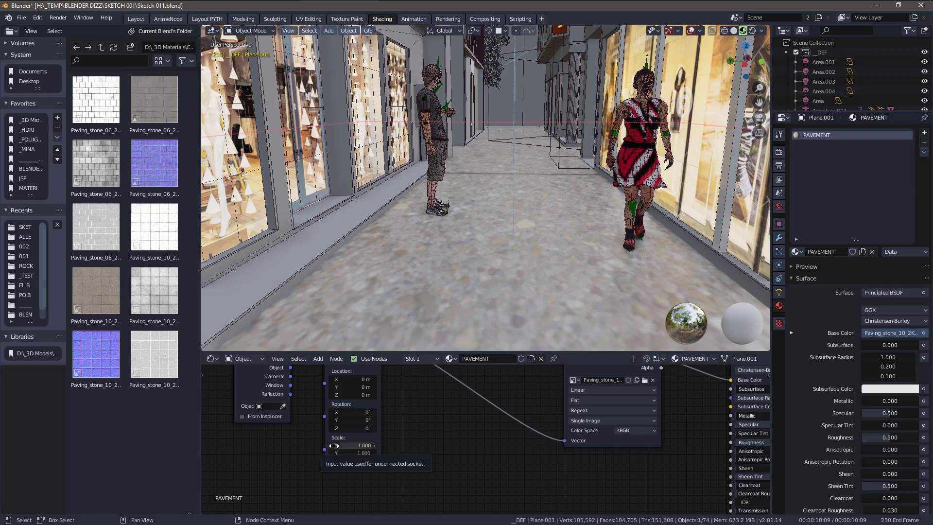
{"action": "left_click_drag", "start_coordinate": [333, 444], "coordinate": [350, 461]}
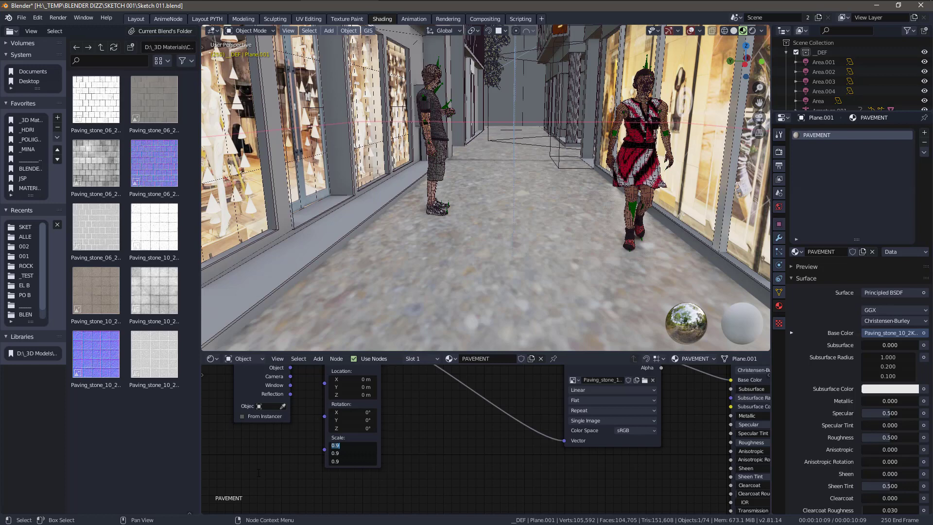
{"action": "type", "text": "20"}
{"action": "key", "text": "Return"}
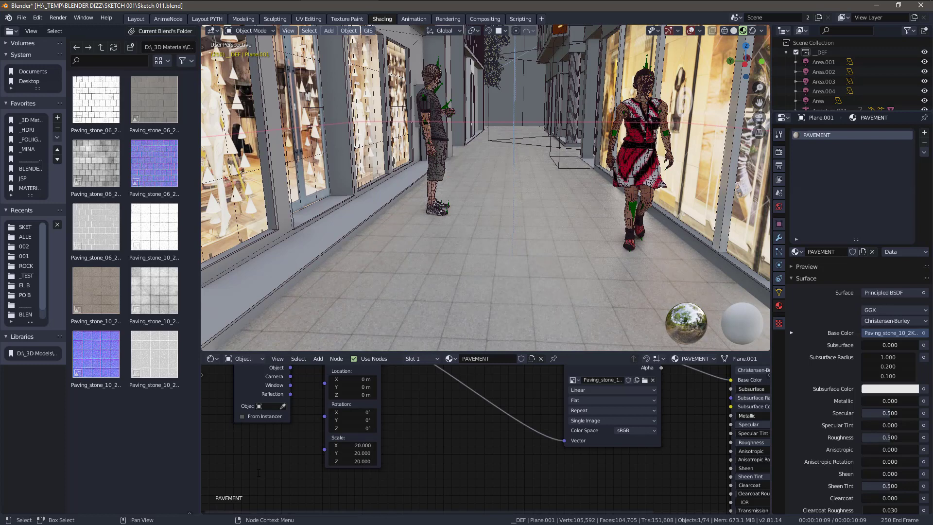
Set the Mapping node's X, Y and Z scale to 16 and check the paving tiles on the floor.
{"action": "mouse_move", "coordinate": [333, 445]}
{"action": "left_mouse_down"}
{"action": "mouse_move", "coordinate": [352, 445]}
{"action": "mouse_move", "coordinate": [335, 462]}
{"action": "left_mouse_up"}
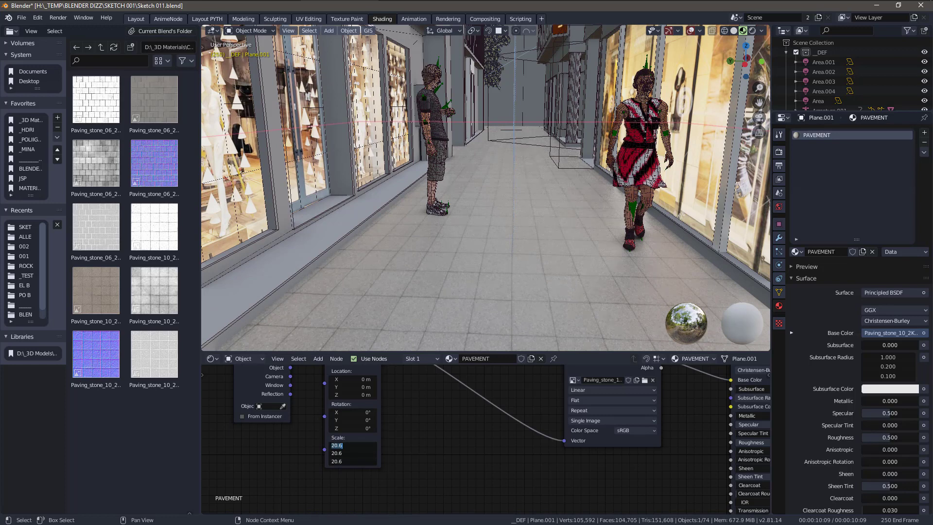
{"action": "type", "text": "16"}
{"action": "key", "text": "Return"}
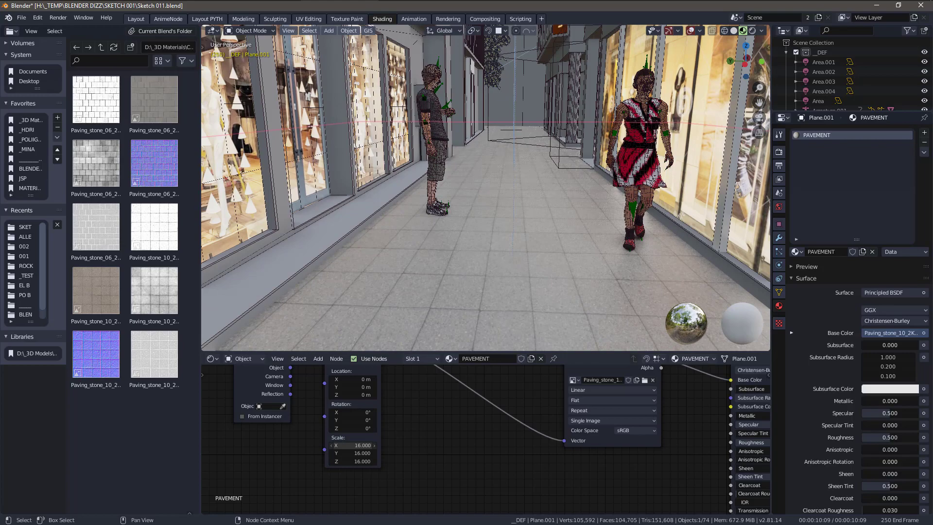
{"action": "middle_click_drag", "start_coordinate": [443, 264], "coordinate": [480, 287]}
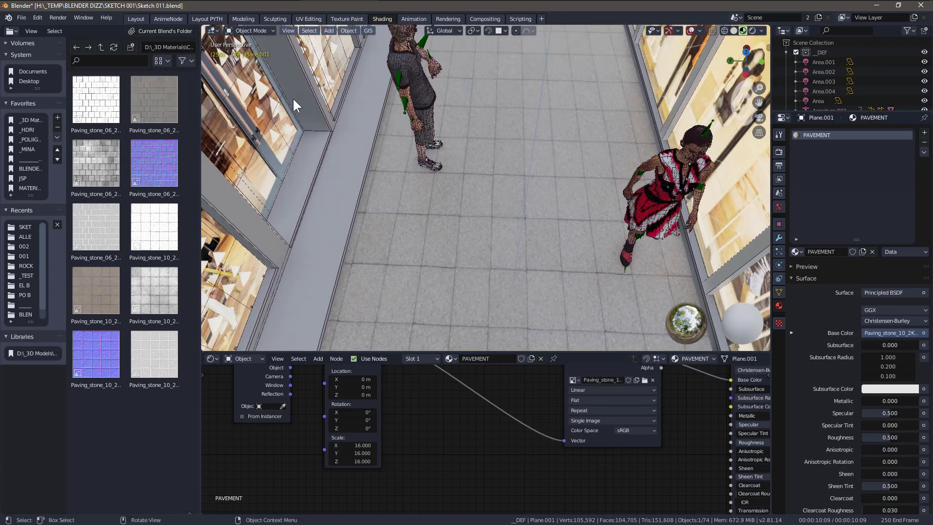
Open the UV Editing workspace and display Paving_stone_10_2K_Base_Color.png in the UV editor.
{"action": "left_click", "coordinate": [311, 18]}
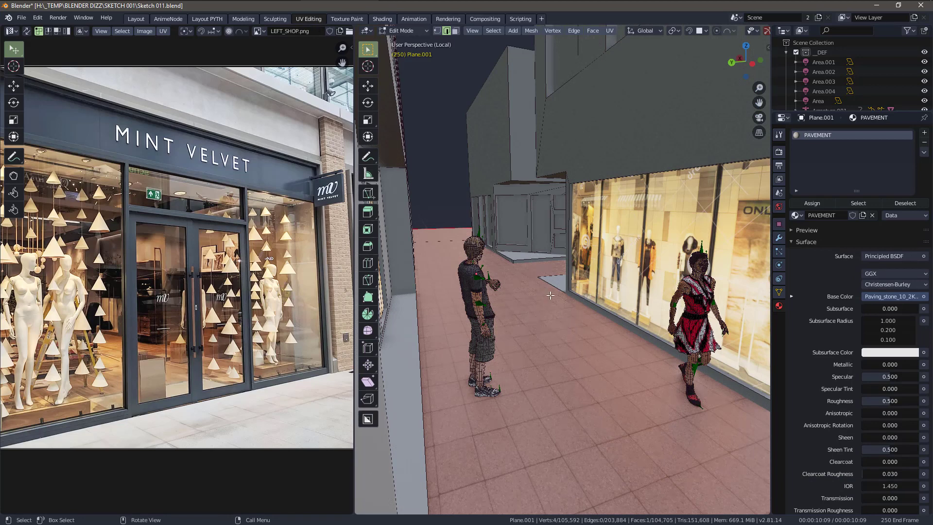
{"action": "scroll", "coordinate": [188, 231], "scroll_direction": "down", "scroll_amount": 4}
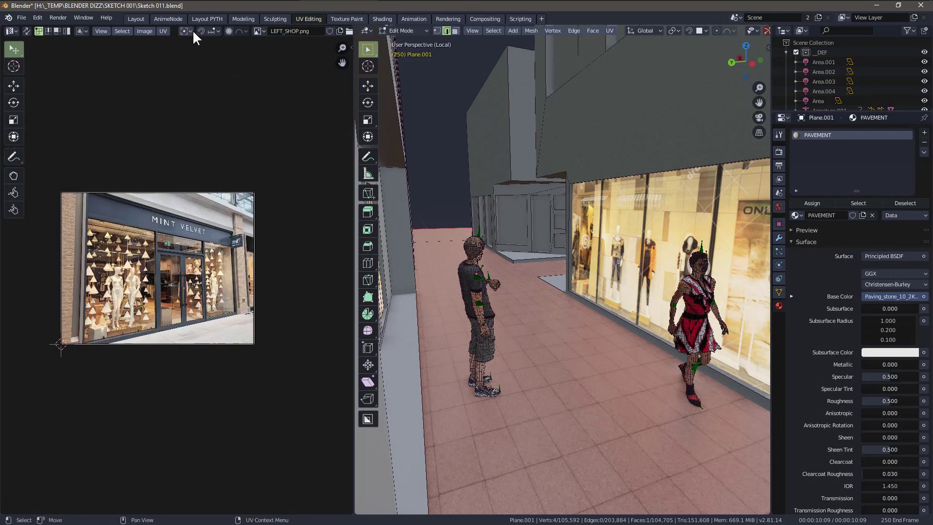
{"action": "left_click", "coordinate": [258, 30]}
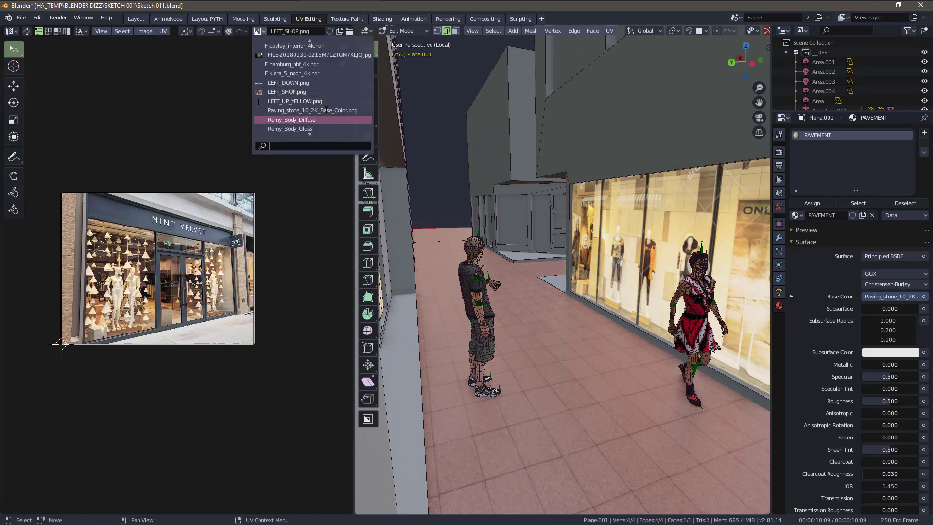
{"action": "left_click", "coordinate": [310, 111]}
{"action": "scroll", "coordinate": [214, 212], "scroll_direction": "down", "scroll_amount": 3}
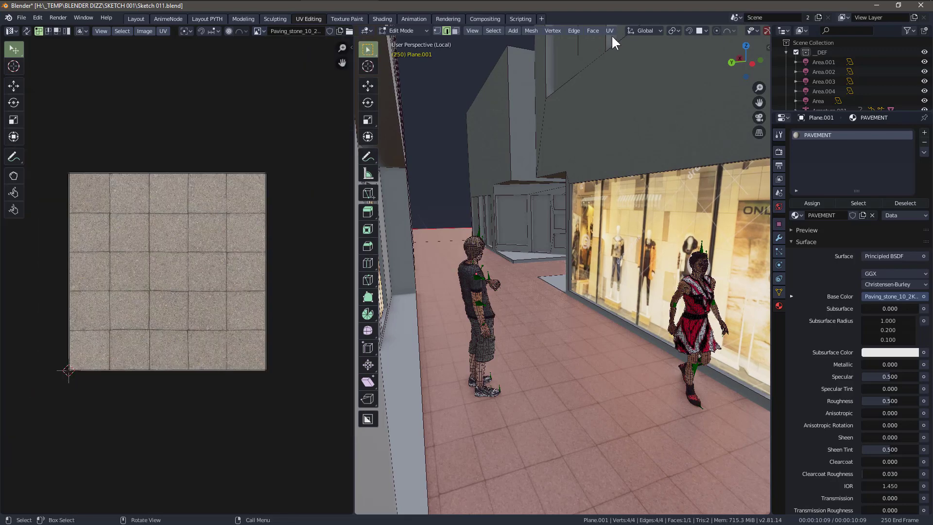
Return the floor plane to Object Mode and apply all its transforms.
{"action": "key", "text": "Tab"}
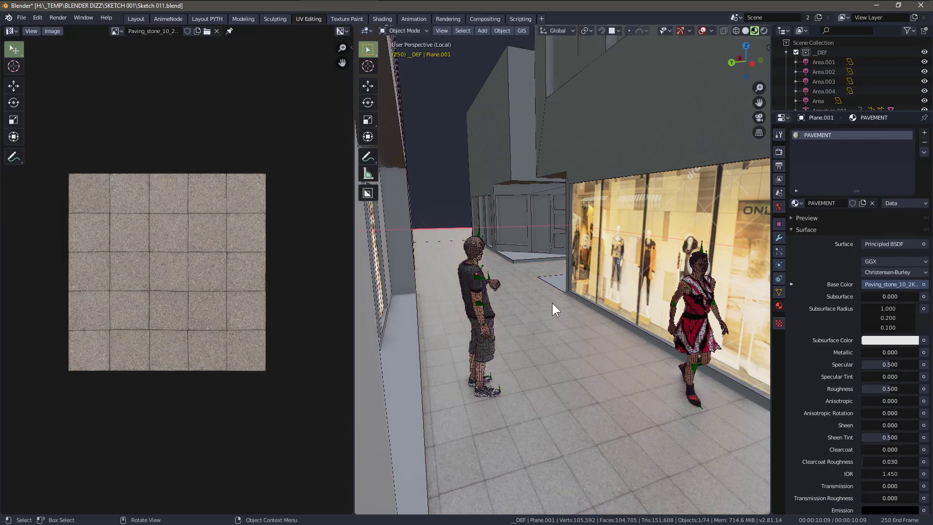
{"action": "key", "text": "ctrl+a"}
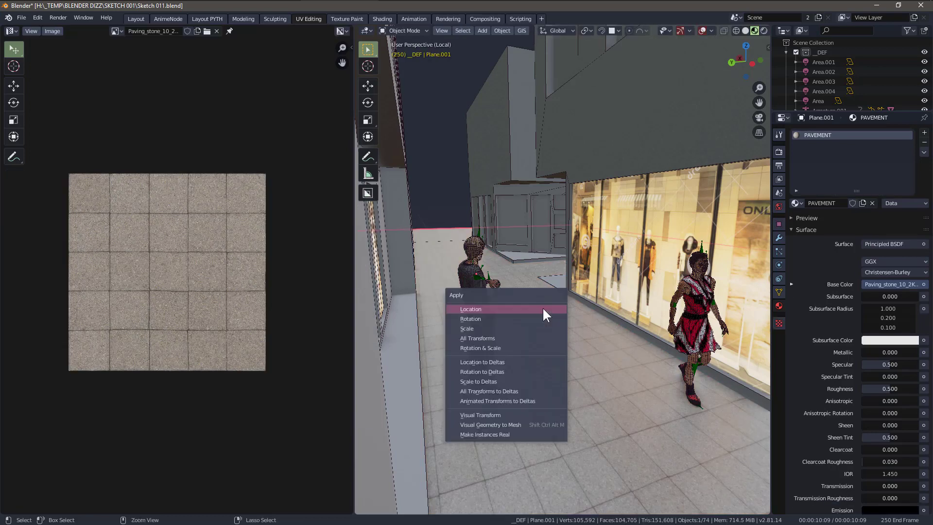
{"action": "left_click", "coordinate": [498, 337]}
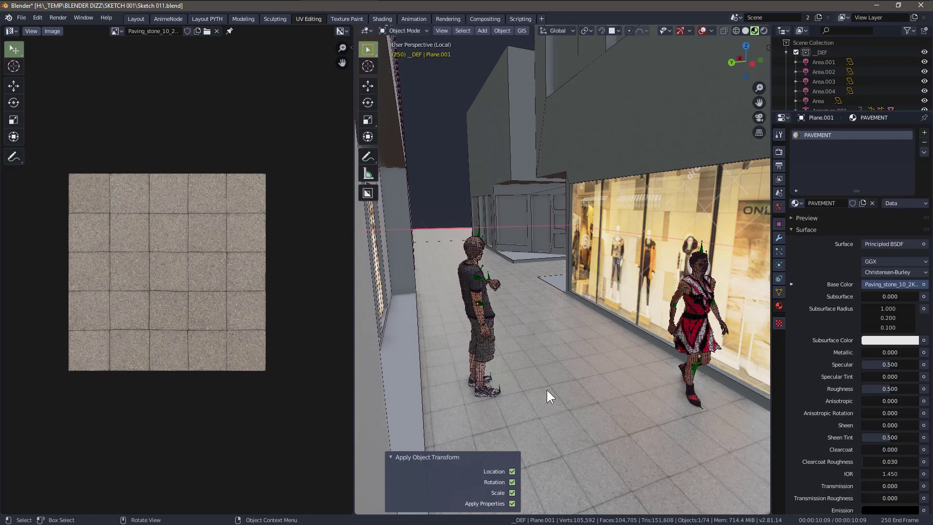
Reapply all transforms to the floor plane, enter Edit Mode and unwrap its face with the standard Unwrap operation.
{"action": "middle_click_drag", "start_coordinate": [547, 390], "coordinate": [544, 339], "text": "shift"}
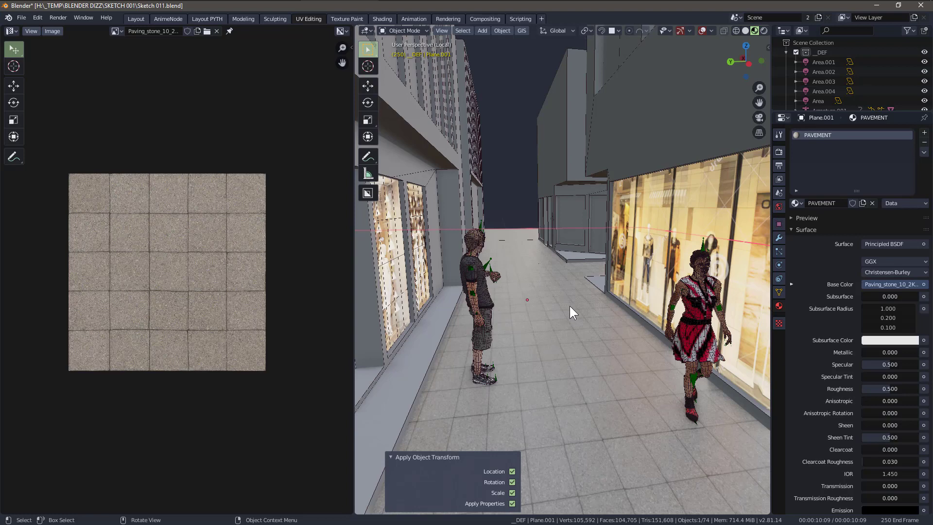
{"action": "mouse_move", "coordinate": [561, 307]}
{"action": "middle_mouse_down"}
{"action": "mouse_move", "coordinate": [536, 310]}
{"action": "mouse_move", "coordinate": [565, 304]}
{"action": "middle_mouse_up"}
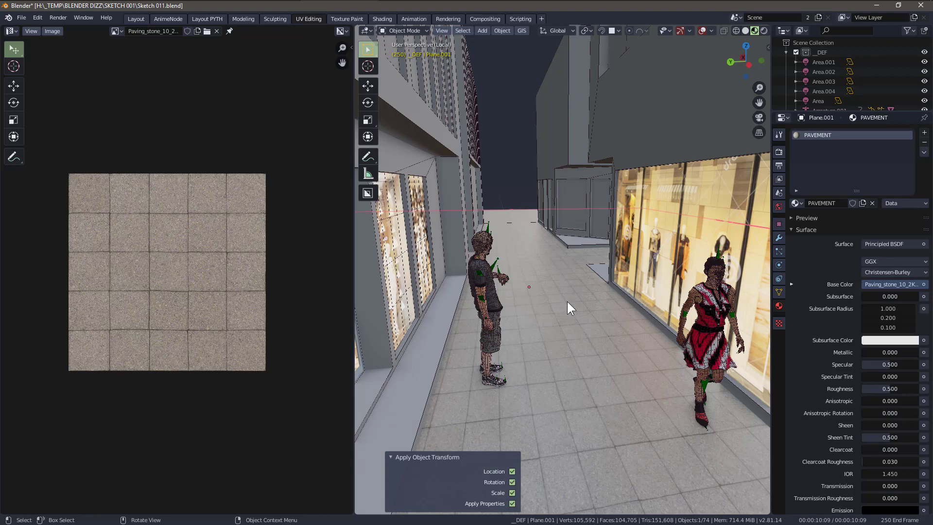
{"action": "key", "text": "ctrl+a"}
{"action": "left_click", "coordinate": [567, 302]}
{"action": "key", "text": "Tab"}
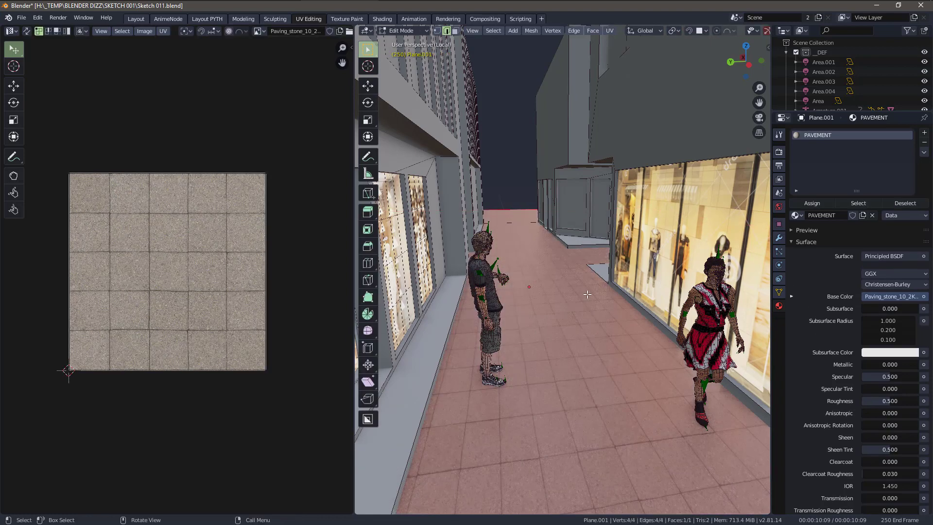
{"action": "left_click", "coordinate": [609, 30]}
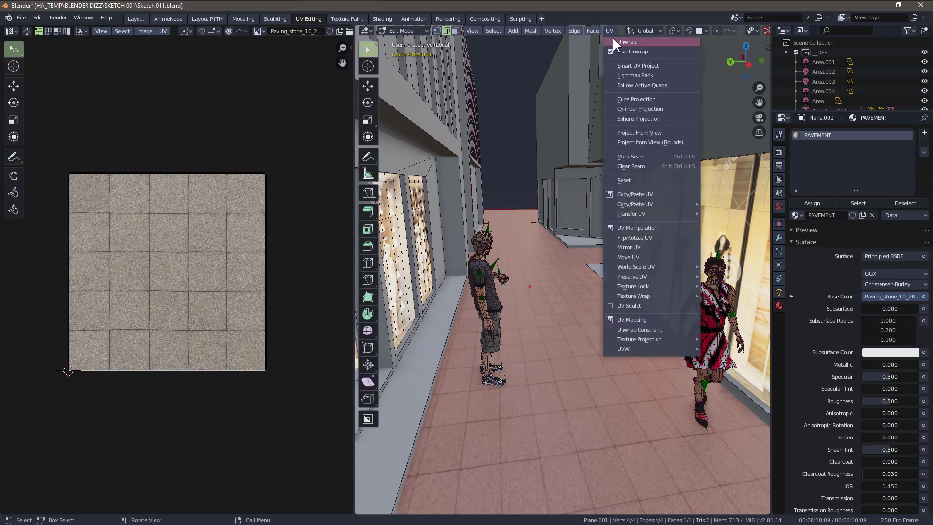
{"action": "left_click", "coordinate": [613, 38]}
{"action": "middle_click_drag", "start_coordinate": [594, 329], "coordinate": [599, 374]}
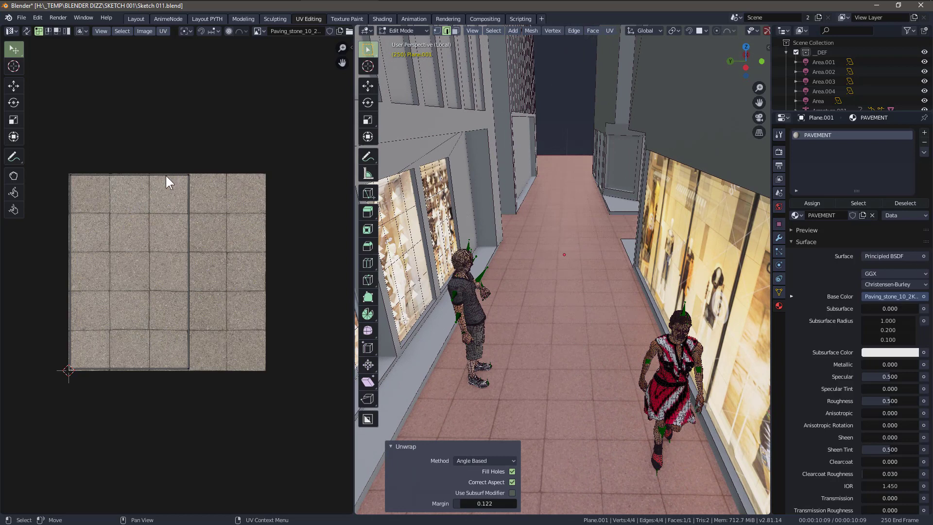
Leave Edit Mode and apply all transforms to the floor plane once more.
{"action": "key", "text": "Tab"}
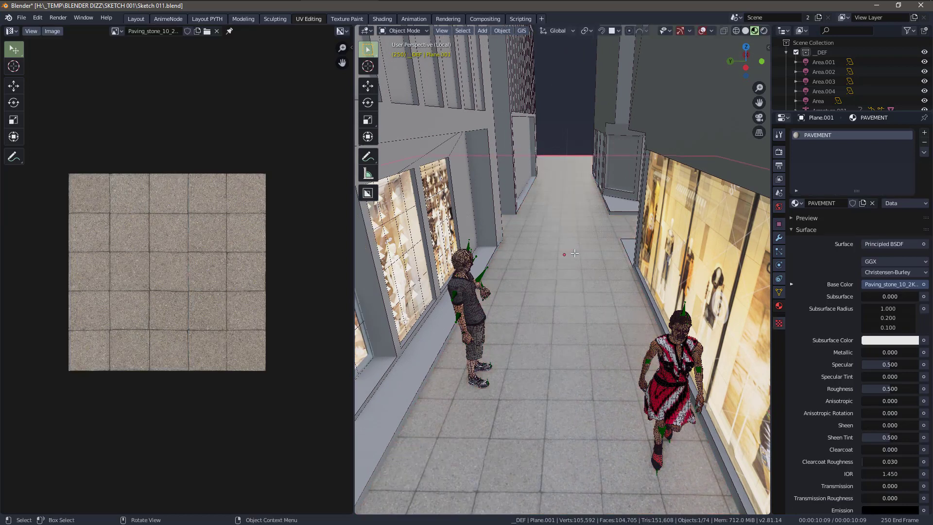
{"action": "key", "text": "ctrl+a"}
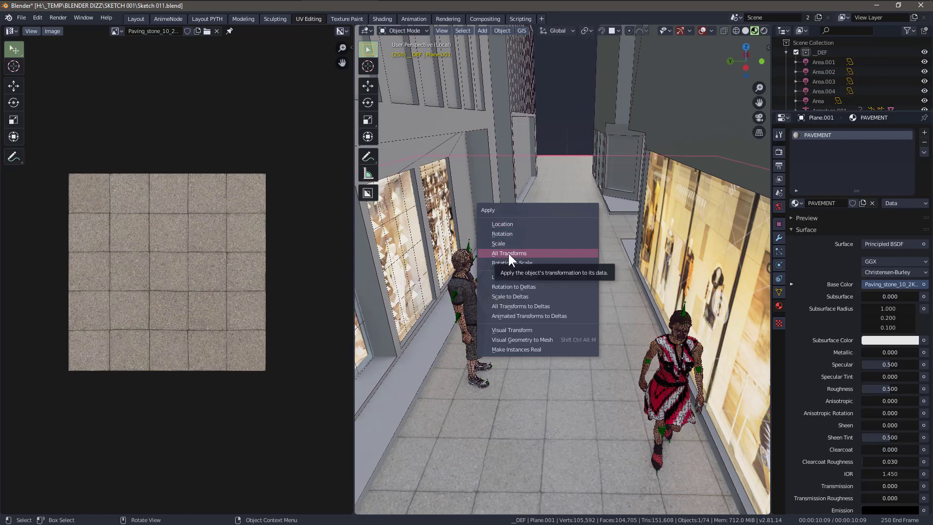
{"action": "left_click", "coordinate": [529, 253]}
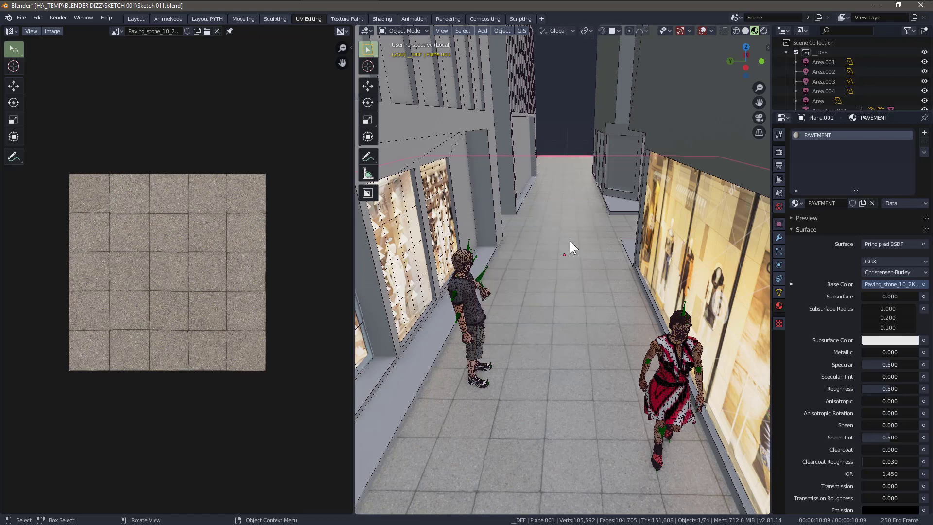
Examine the floor face's UV layout in Edit Mode and look at the whole plane from above and through the camera.
{"action": "key", "text": "Tab"}
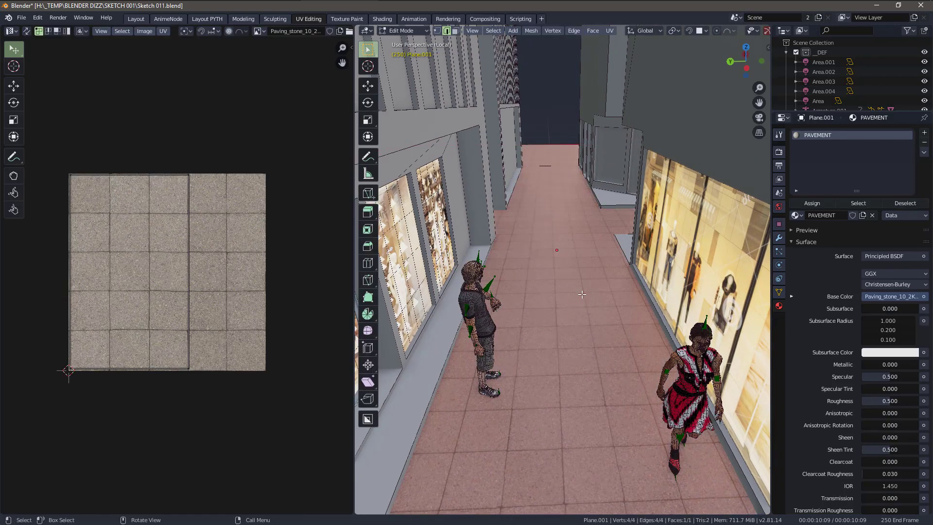
{"action": "key", "text": "alt+a"}
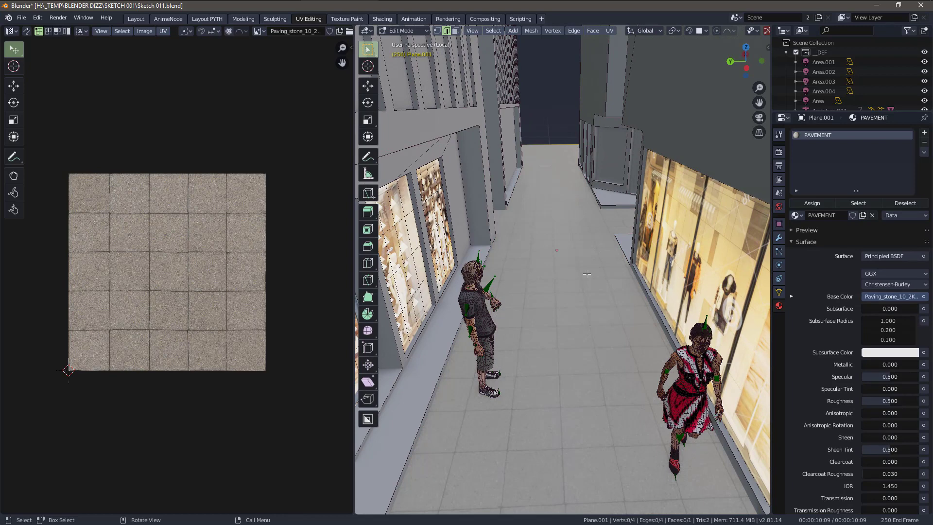
{"action": "left_click", "coordinate": [609, 30]}
{"action": "key", "text": "Tab"}
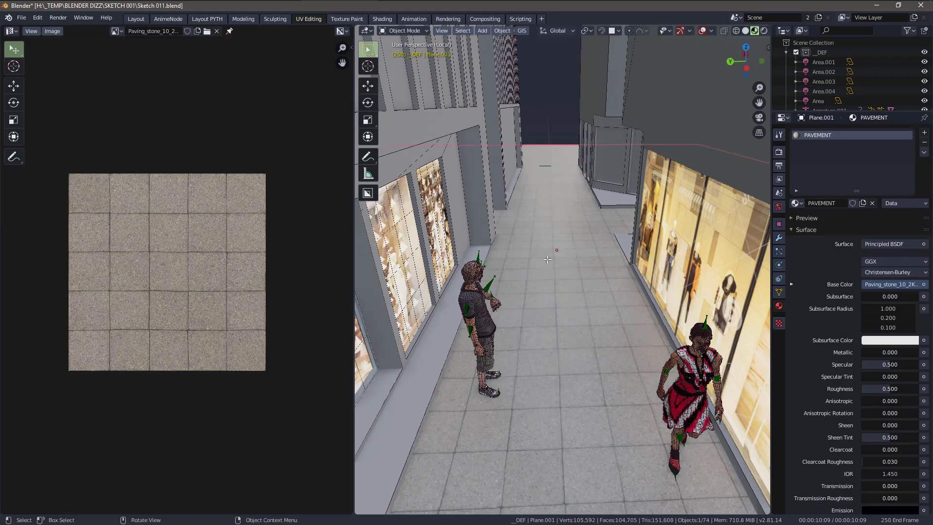
{"action": "key", "text": "Tab"}
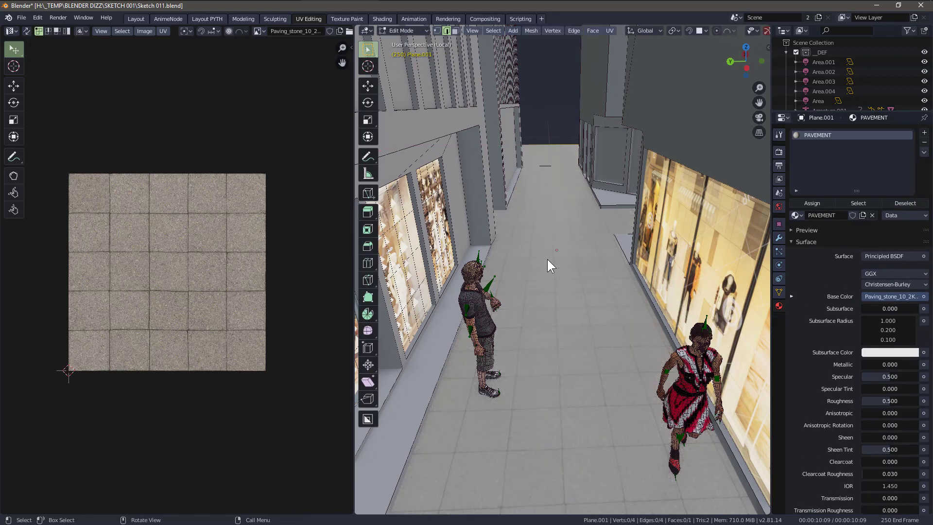
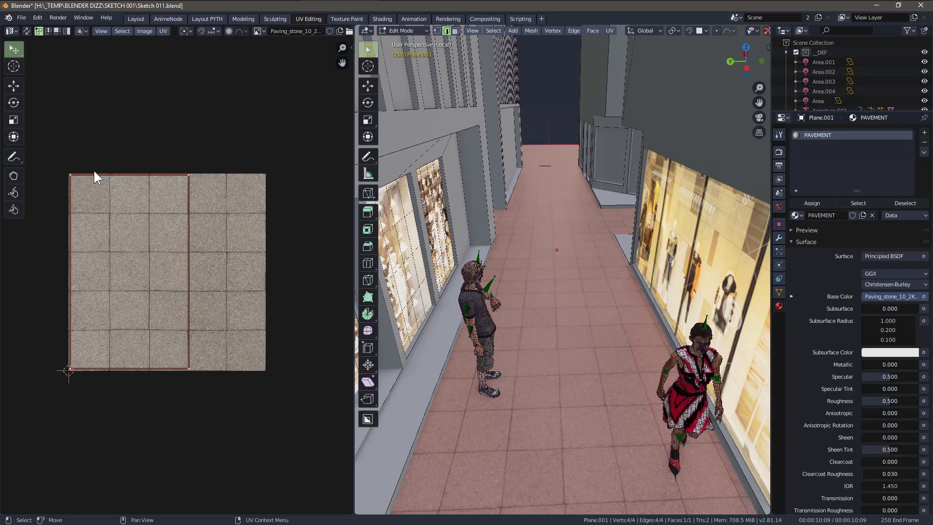
{"action": "left_click", "coordinate": [256, 126]}
{"action": "scroll", "coordinate": [566, 222], "scroll_direction": "down", "scroll_amount": 13}
{"action": "middle_click_drag", "start_coordinate": [567, 221], "coordinate": [455, 277]}
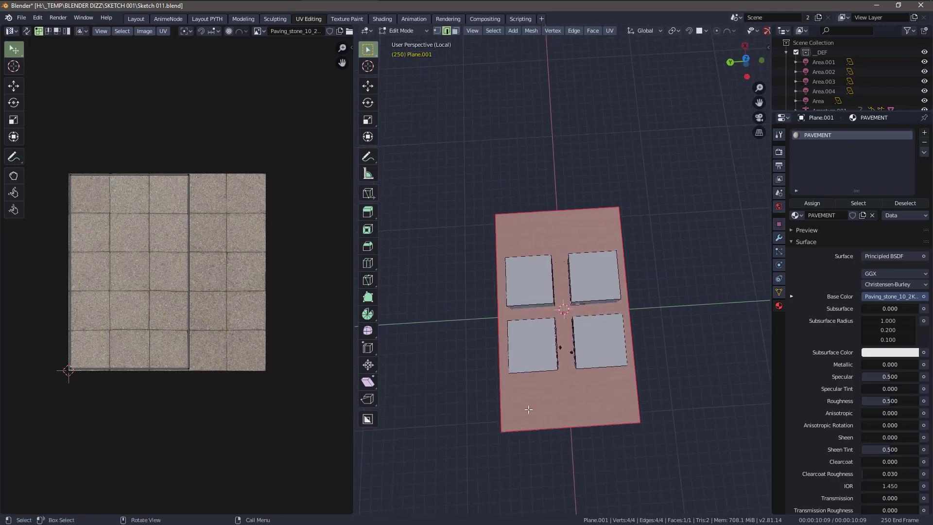
{"action": "middle_click_drag", "start_coordinate": [569, 271], "coordinate": [569, 270]}
{"action": "key", "text": "KP_0"}
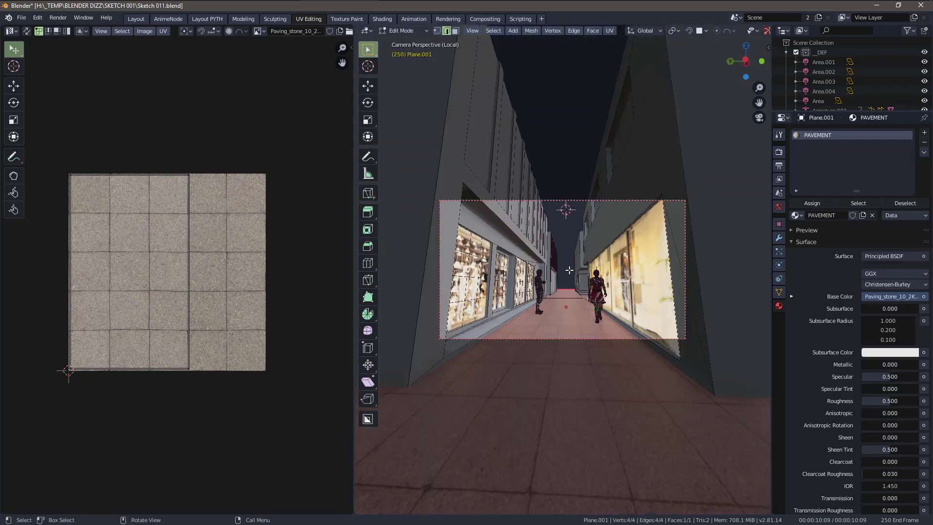
{"action": "middle_click_drag", "start_coordinate": [574, 307], "coordinate": [574, 349]}
{"action": "scroll", "coordinate": [574, 349], "scroll_direction": "up", "scroll_amount": 3}
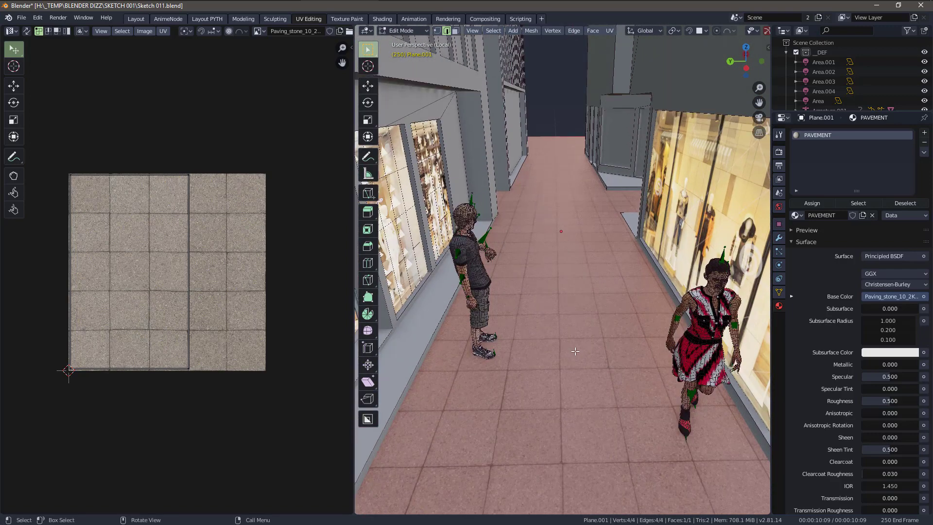
Go back to the Shading workspace, set the Mapping node's X, Y and Z scale to 18 and check the tiles.
{"action": "left_click", "coordinate": [382, 18]}
{"action": "mouse_move", "coordinate": [533, 255]}
{"action": "middle_mouse_down"}
{"action": "mouse_move", "coordinate": [564, 229]}
{"action": "mouse_move", "coordinate": [541, 230]}
{"action": "middle_mouse_up"}
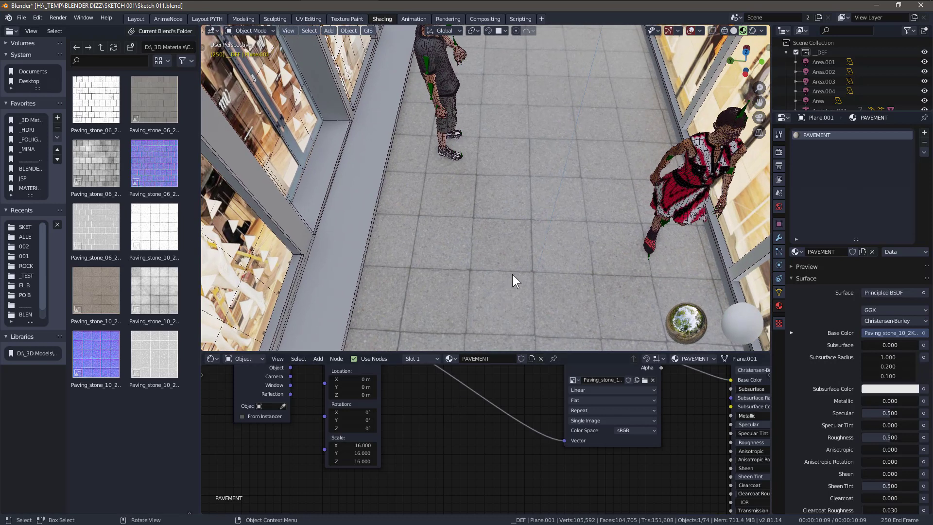
{"action": "middle_click_drag", "start_coordinate": [387, 441], "coordinate": [461, 440]}
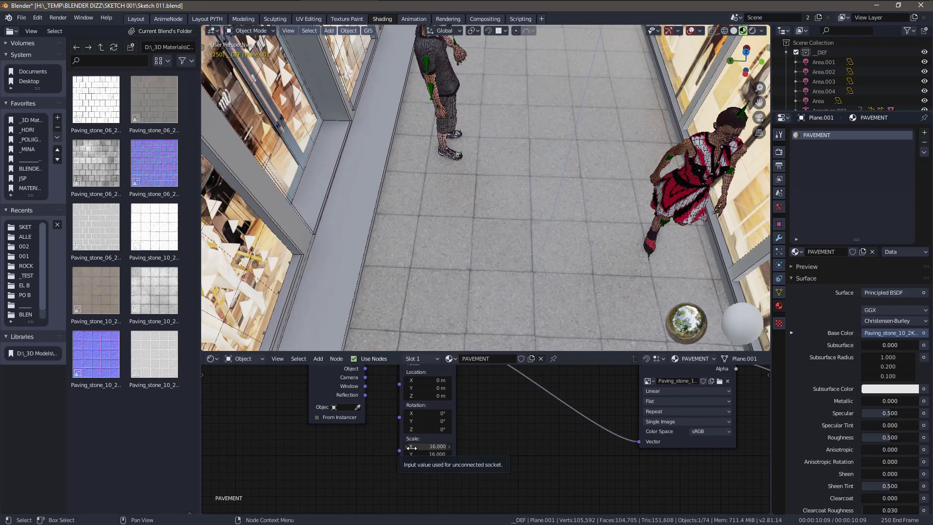
{"action": "left_click_drag", "start_coordinate": [411, 447], "coordinate": [411, 462]}
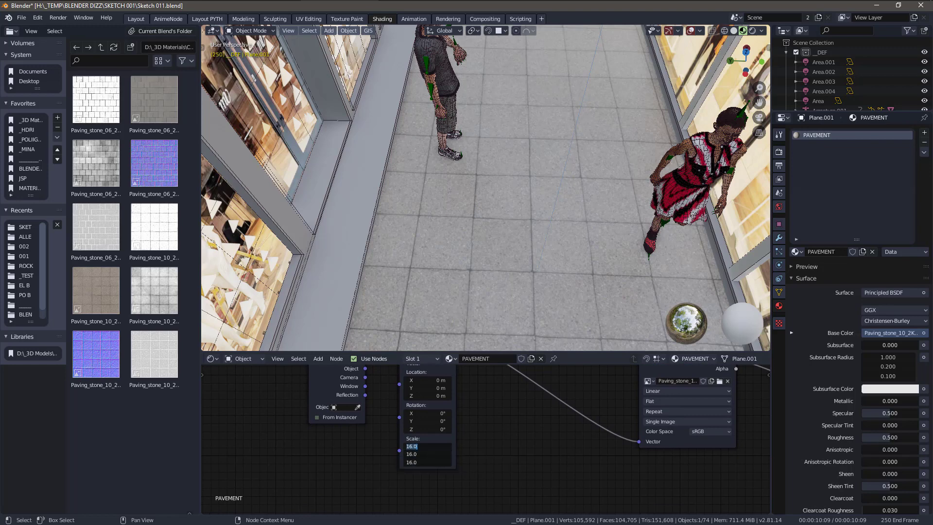
{"action": "type", "text": "18"}
{"action": "key", "text": "Return"}
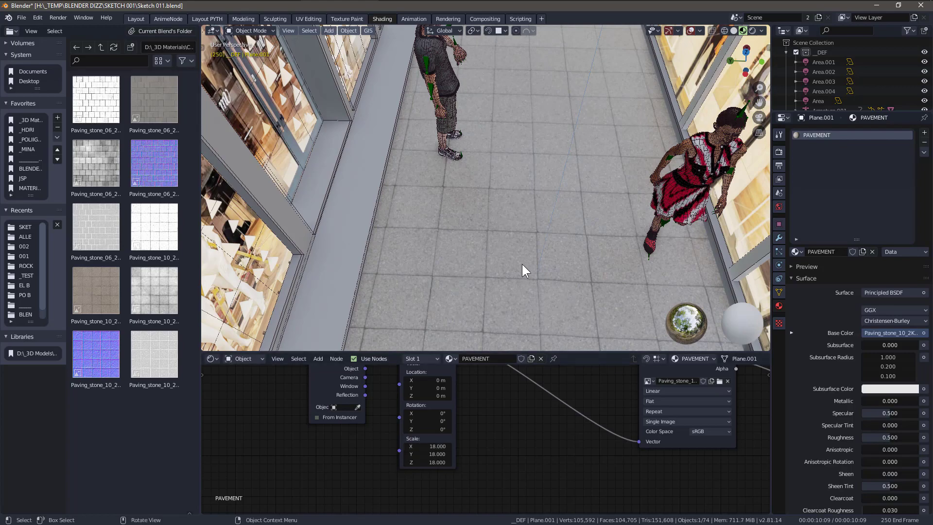
{"action": "middle_click_drag", "start_coordinate": [521, 264], "coordinate": [524, 225]}
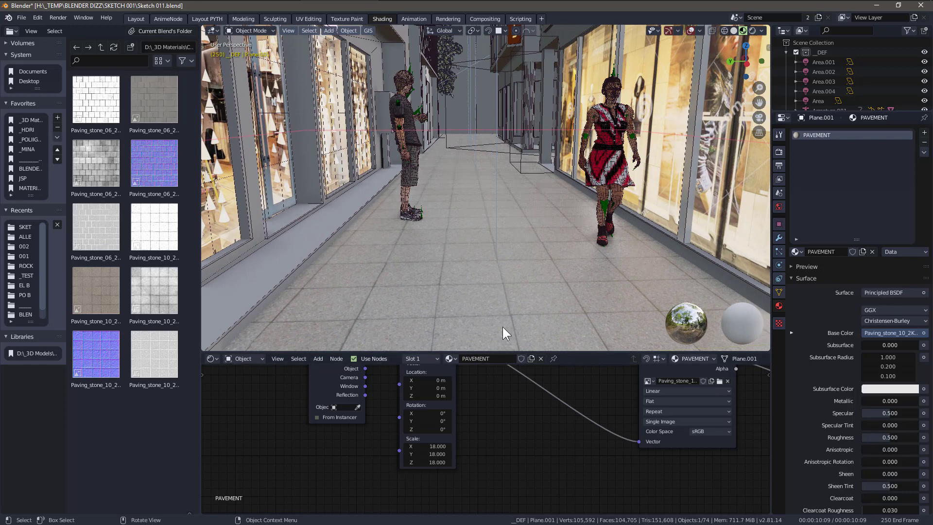
Enlarge the shader node editor area and save the Blender file.
{"action": "left_click_drag", "start_coordinate": [500, 352], "coordinate": [489, 282]}
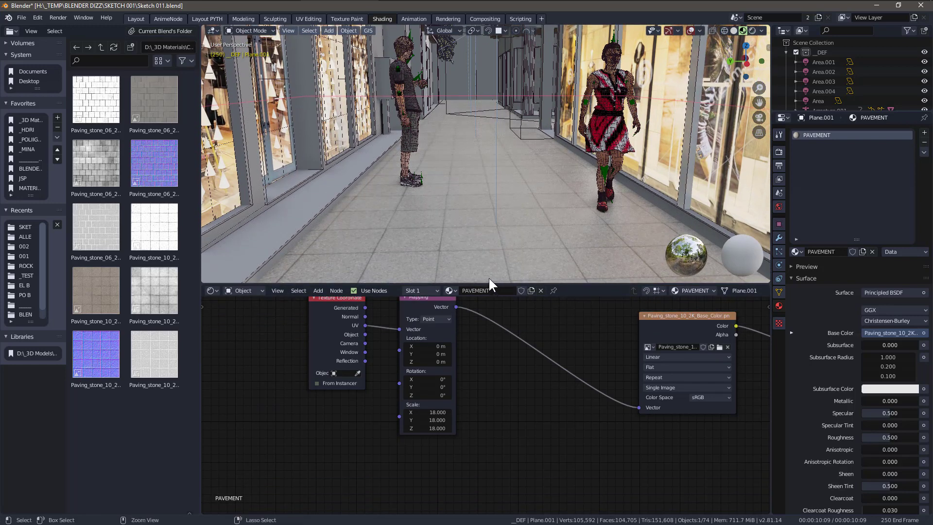
{"action": "key", "text": "ctrl+s"}
{"action": "middle_click_drag", "start_coordinate": [562, 345], "coordinate": [513, 364]}
{"action": "scroll", "coordinate": [438, 375], "scroll_direction": "down", "scroll_amount": 1}
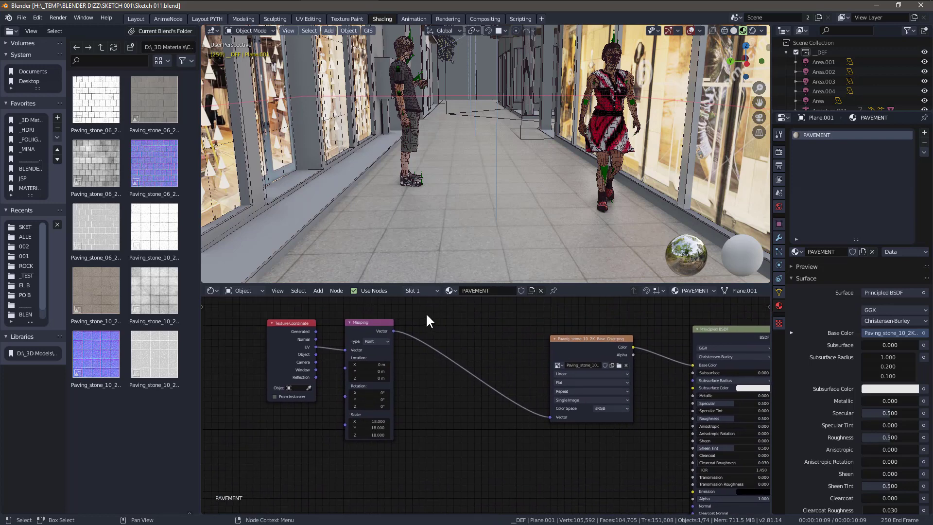
Move the Texture Coordinate, Mapping and base color image nodes up to free space beside the Principled BSDF node.
{"action": "left_click_drag", "start_coordinate": [426, 321], "coordinate": [235, 404]}
{"action": "left_click_drag", "start_coordinate": [369, 319], "coordinate": [413, 437]}
{"action": "mouse_move", "coordinate": [473, 439]}
{"action": "middle_mouse_down"}
{"action": "mouse_move", "coordinate": [456, 423]}
{"action": "mouse_move", "coordinate": [464, 437]}
{"action": "middle_mouse_up"}
{"action": "left_click_drag", "start_coordinate": [554, 327], "coordinate": [510, 509]}
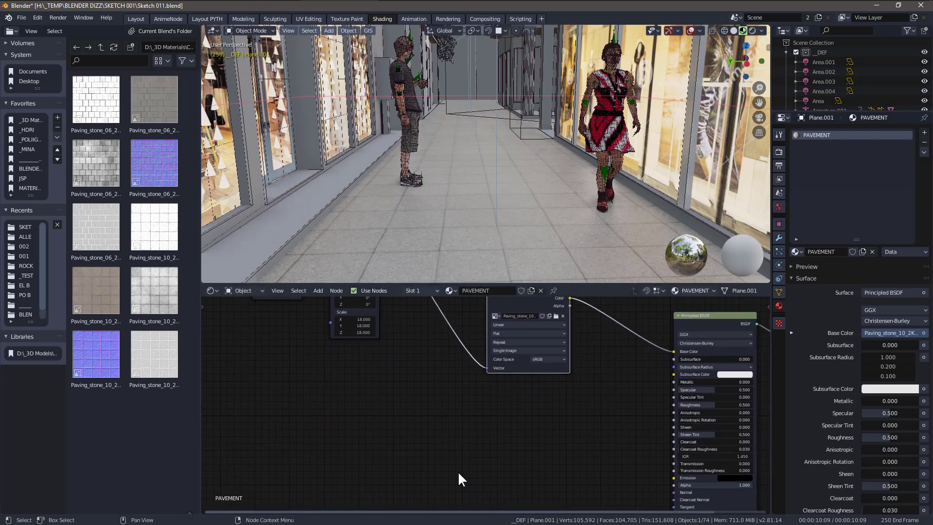
{"action": "middle_click_drag", "start_coordinate": [465, 460], "coordinate": [375, 394]}
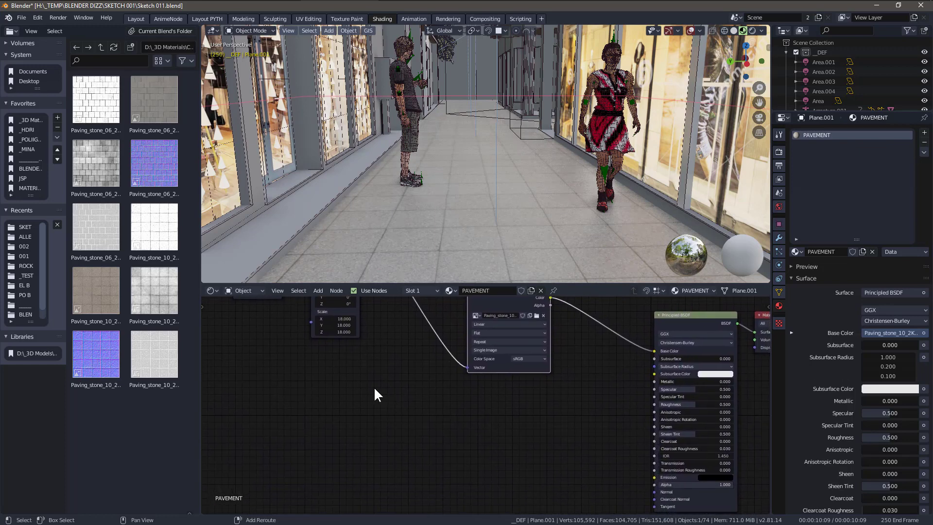
Add Paving_stone_10_2K_Normal.png from the file browser as an image texture node below the base color texture.
{"action": "left_click_drag", "start_coordinate": [106, 354], "coordinate": [418, 447]}
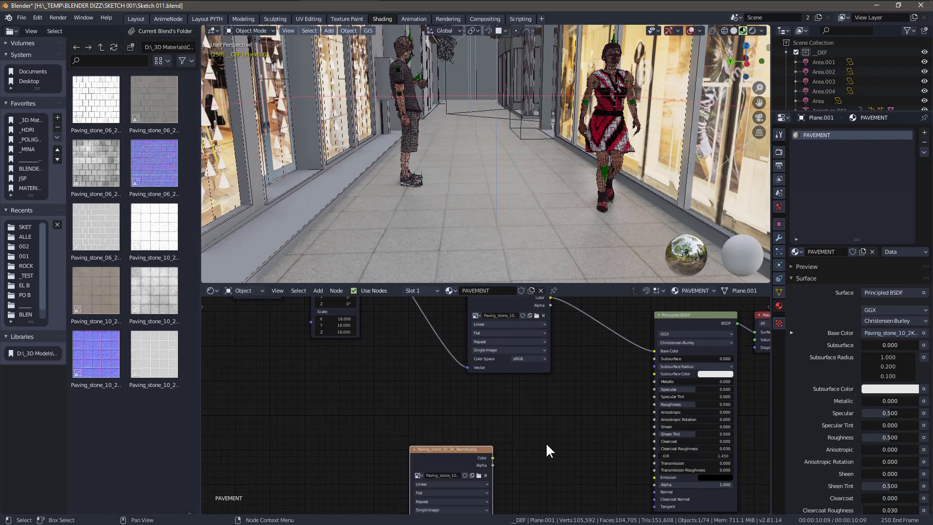
{"action": "middle_click_drag", "start_coordinate": [546, 451], "coordinate": [554, 396]}
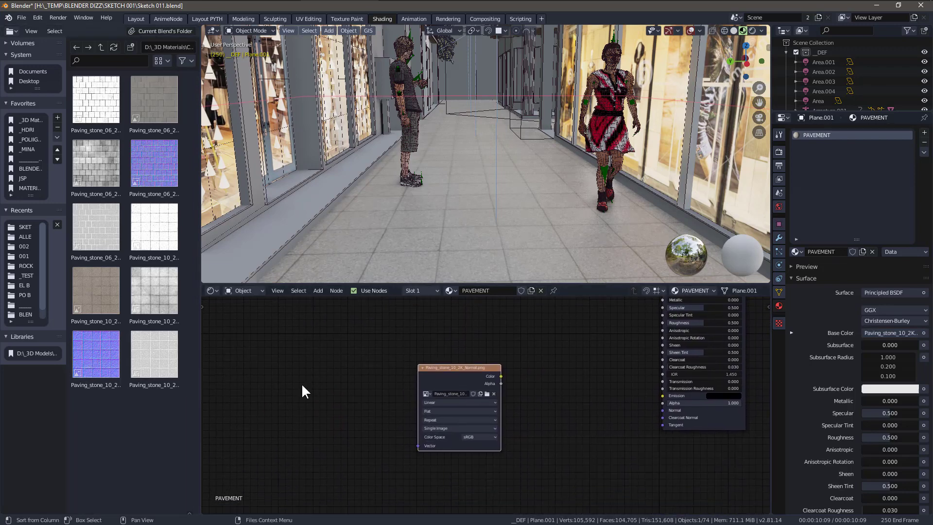
{"action": "left_click_drag", "start_coordinate": [471, 368], "coordinate": [457, 374]}
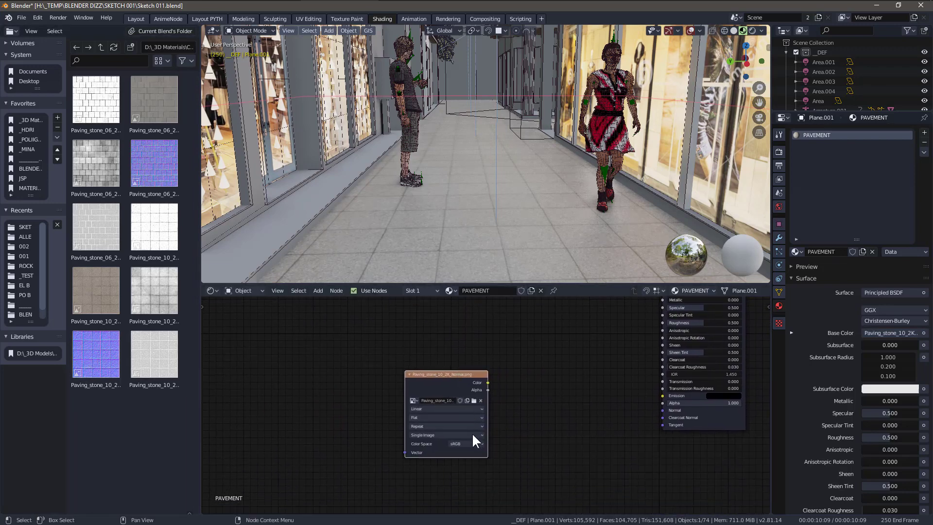
Set the normal map image node's color space to Linear and review the other color space options, keeping Linear.
{"action": "left_click", "coordinate": [473, 442]}
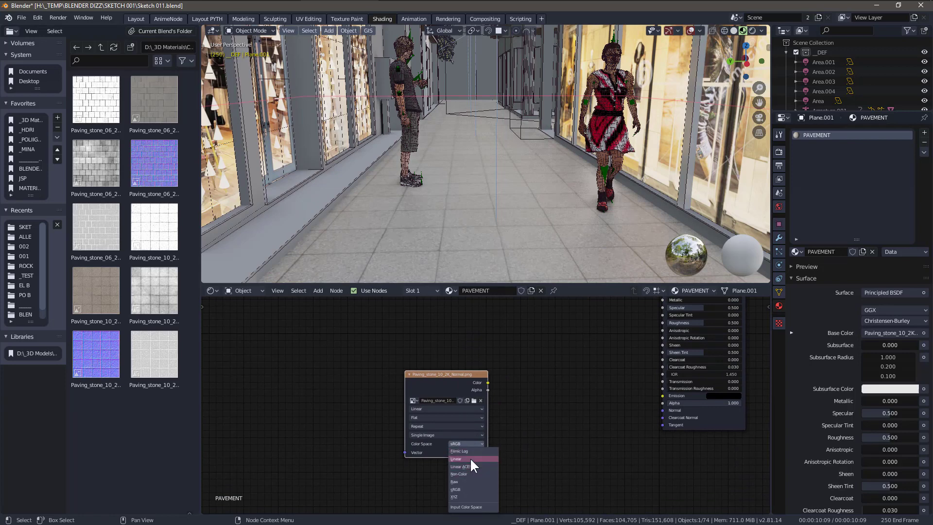
{"action": "left_click", "coordinate": [471, 459]}
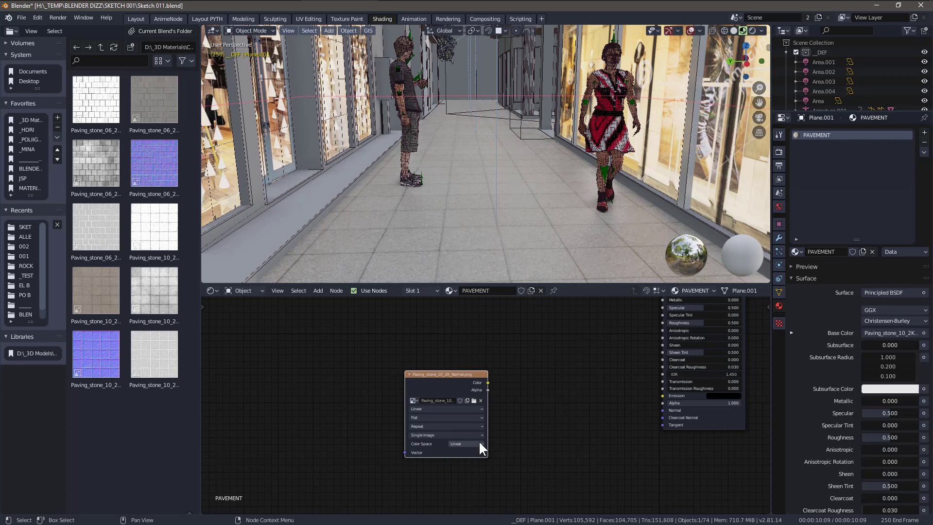
{"action": "left_click", "coordinate": [479, 443]}
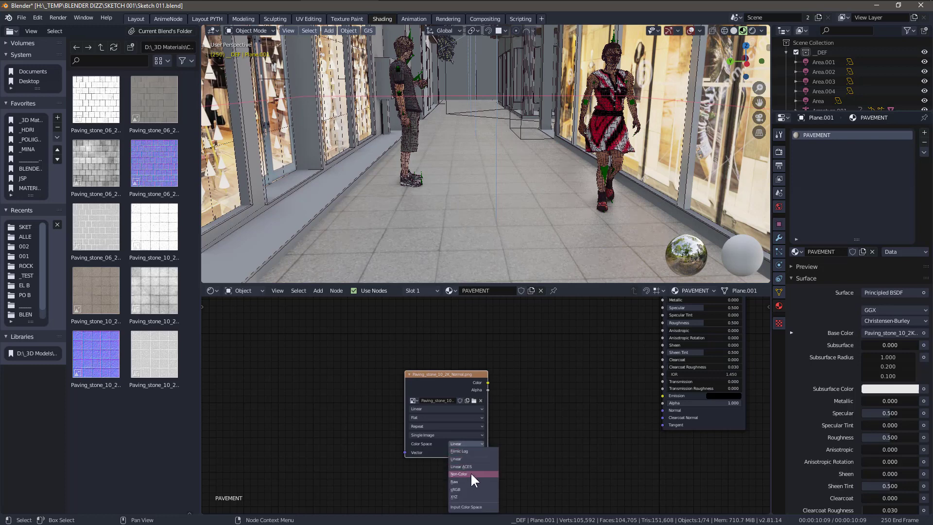
{"action": "left_click", "coordinate": [468, 443]}
{"action": "left_click_drag", "start_coordinate": [470, 371], "coordinate": [462, 374]}
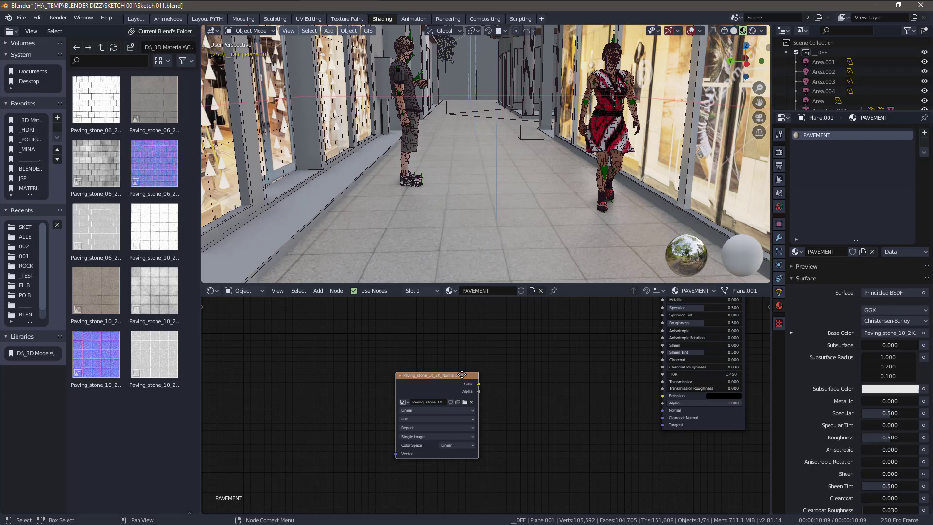
{"action": "mouse_move", "coordinate": [461, 375]}
{"action": "left_mouse_down"}
{"action": "mouse_move", "coordinate": [472, 376]}
{"action": "mouse_move", "coordinate": [464, 375]}
{"action": "left_mouse_up"}
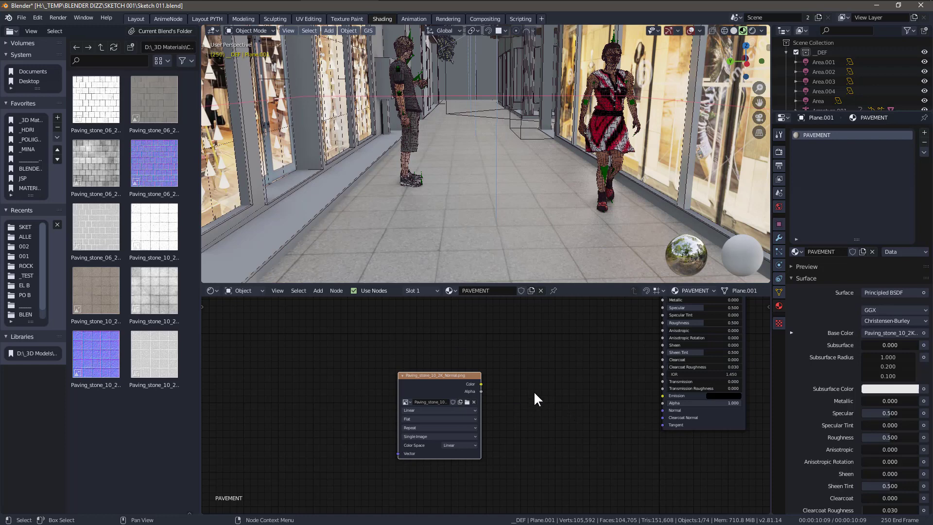
{"action": "left_click_drag", "start_coordinate": [466, 375], "coordinate": [465, 375]}
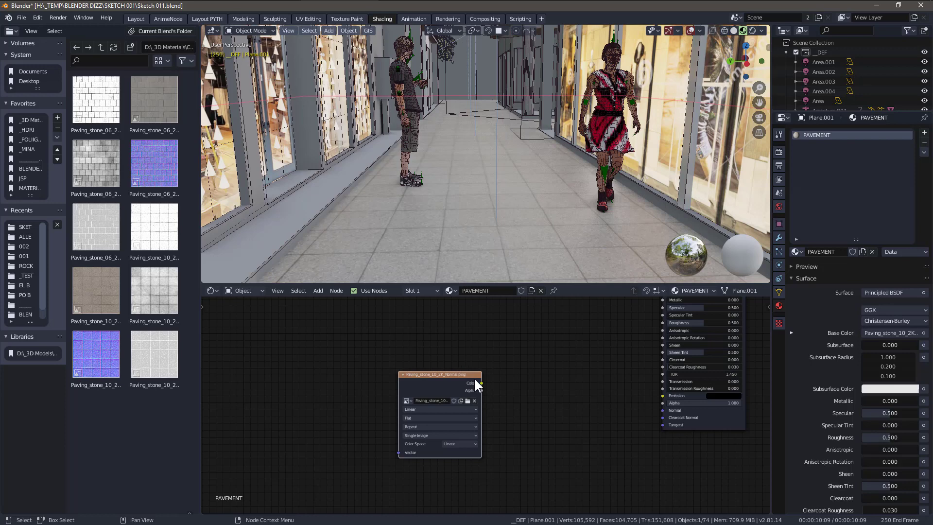
{"action": "left_click_drag", "start_coordinate": [468, 375], "coordinate": [468, 370]}
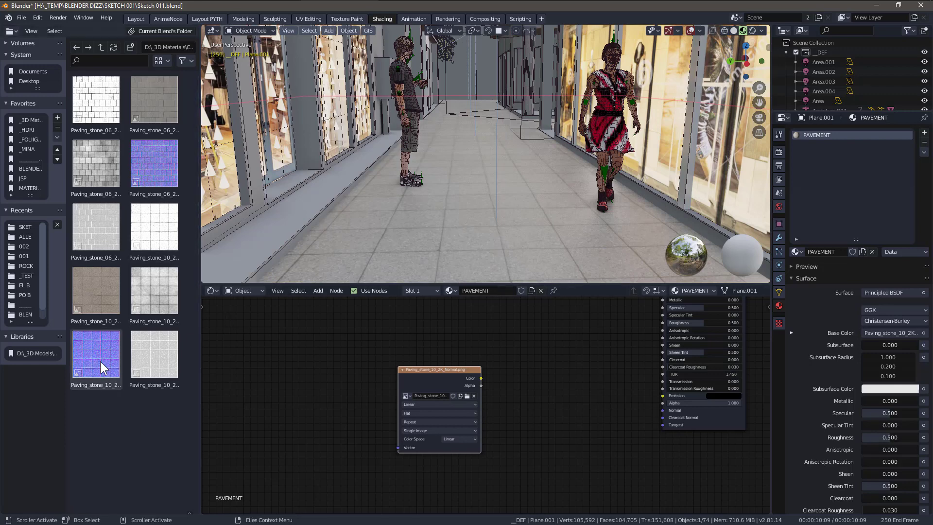
Insert a Normal Map node between the normal texture's Color output and the Principled BSDF's Normal input, keeping the texture's color space Linear.
{"action": "left_click", "coordinate": [459, 438]}
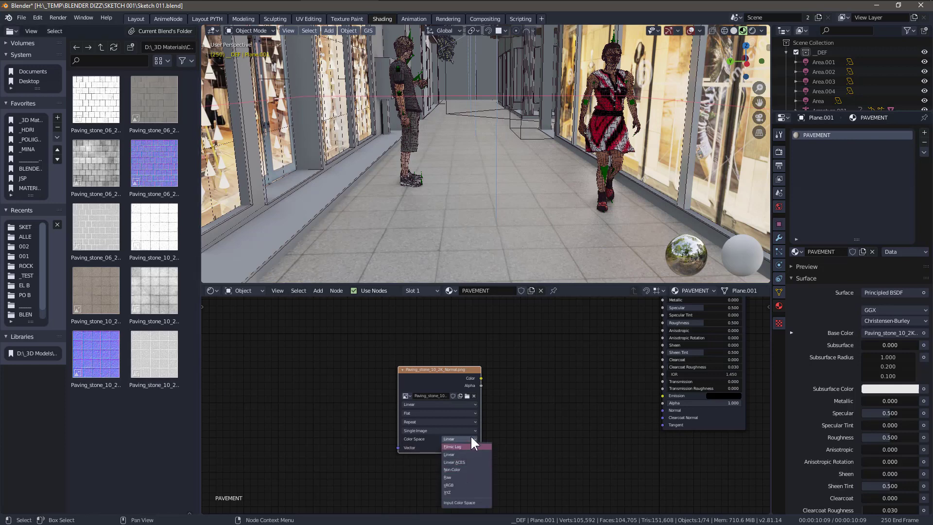
{"action": "left_click", "coordinate": [471, 436]}
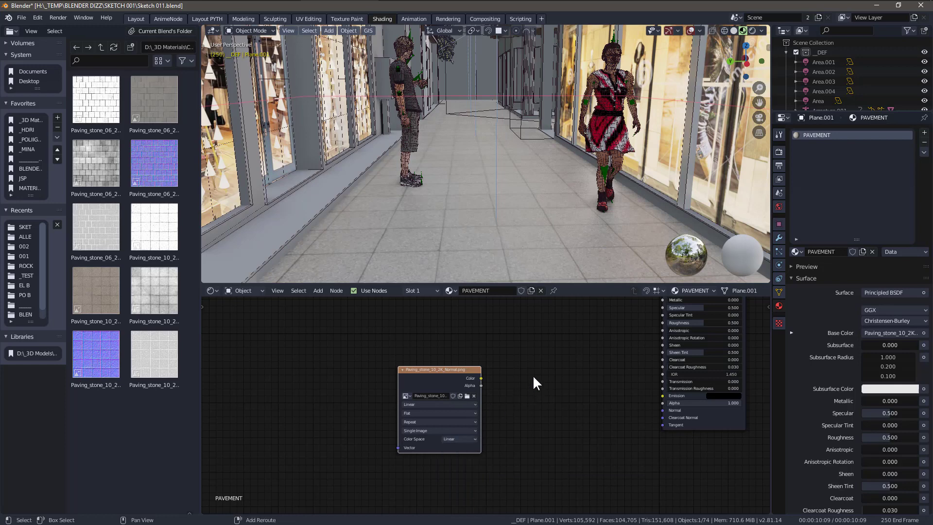
{"action": "middle_click_drag", "start_coordinate": [533, 375], "coordinate": [498, 381]}
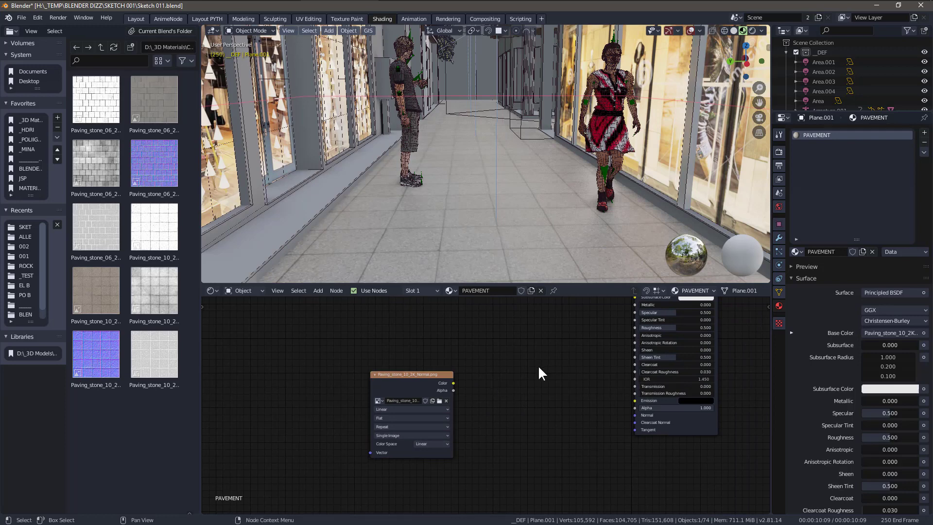
{"action": "key", "text": "q"}
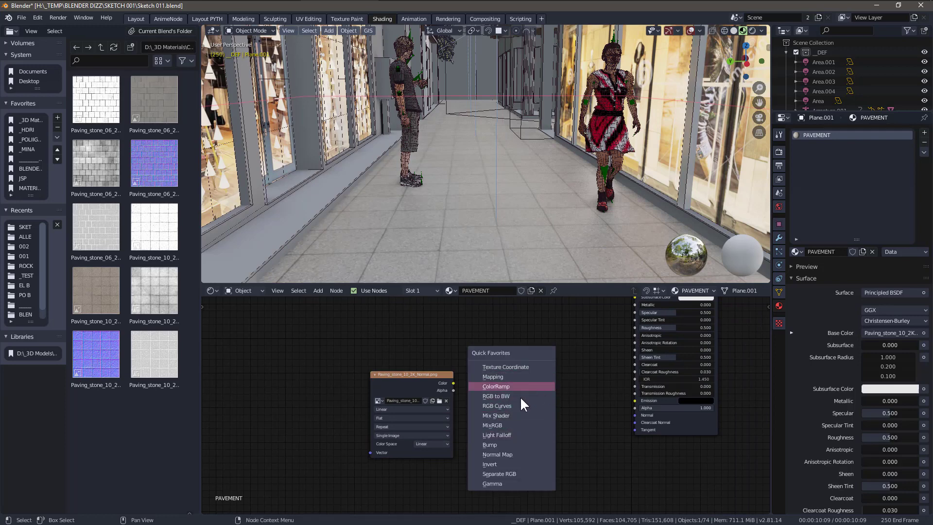
{"action": "key", "text": "q"}
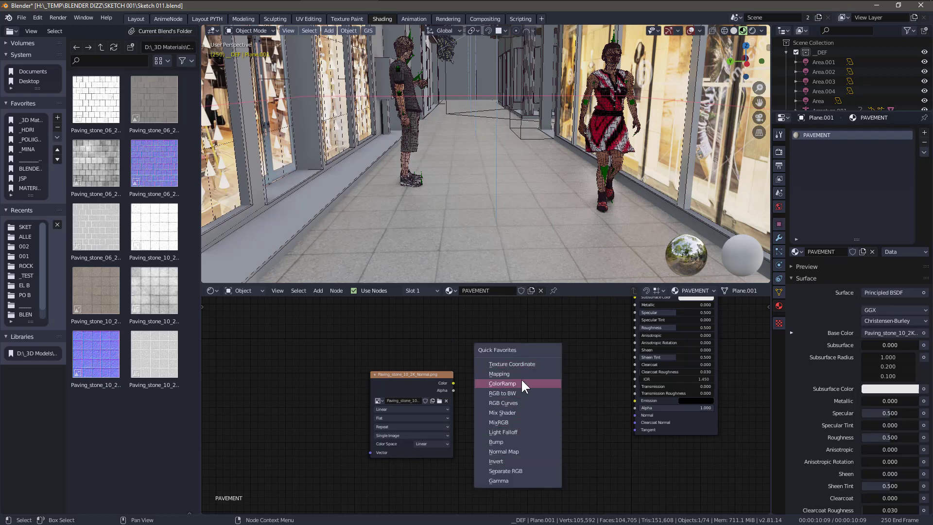
{"action": "left_click", "coordinate": [519, 452]}
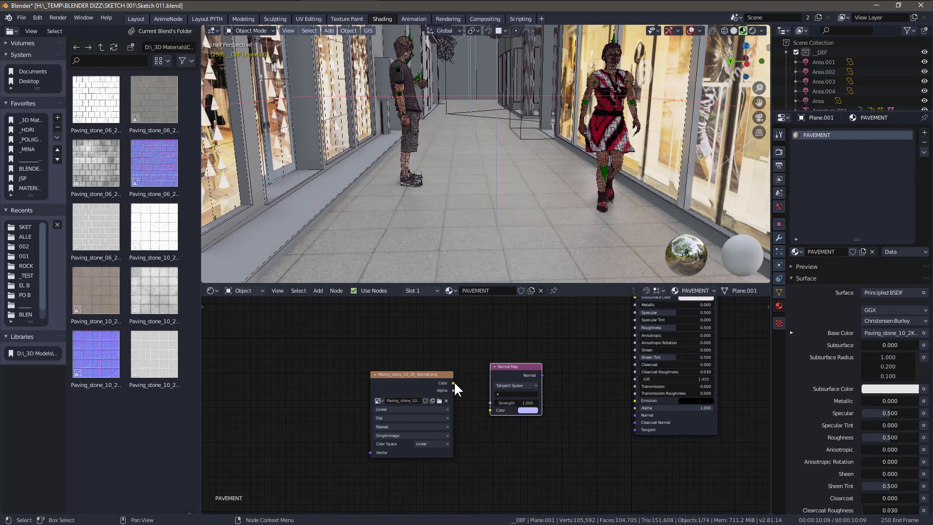
{"action": "left_click_drag", "start_coordinate": [452, 384], "coordinate": [489, 411]}
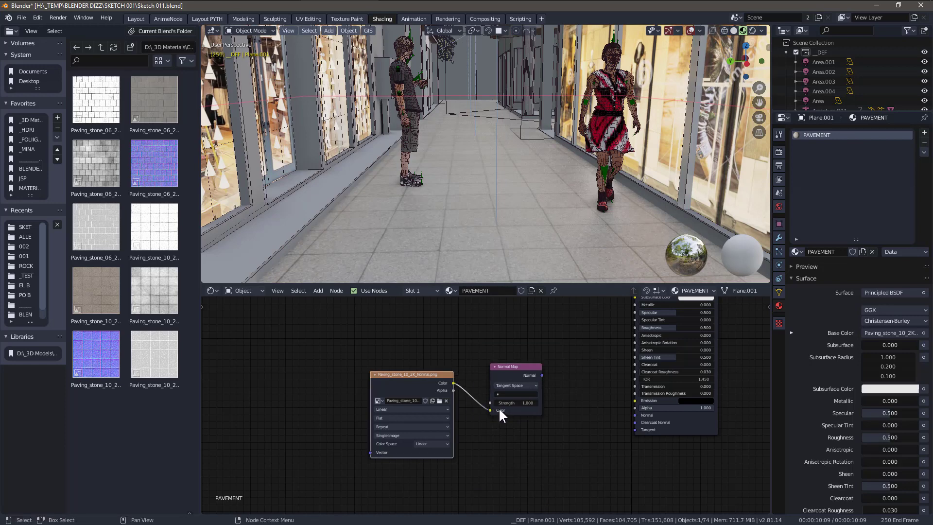
{"action": "left_click_drag", "start_coordinate": [541, 375], "coordinate": [634, 415]}
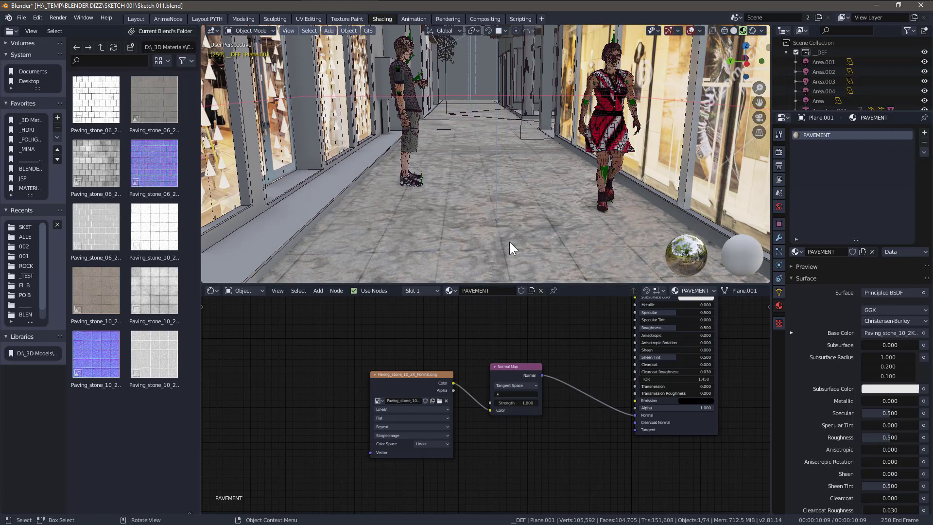
{"action": "mouse_move", "coordinate": [509, 241]}
{"action": "middle_mouse_down"}
{"action": "mouse_move", "coordinate": [542, 240]}
{"action": "mouse_move", "coordinate": [526, 268]}
{"action": "mouse_move", "coordinate": [521, 234]}
{"action": "middle_mouse_up"}
{"action": "scroll", "coordinate": [528, 252], "scroll_direction": "up", "scroll_amount": 8}
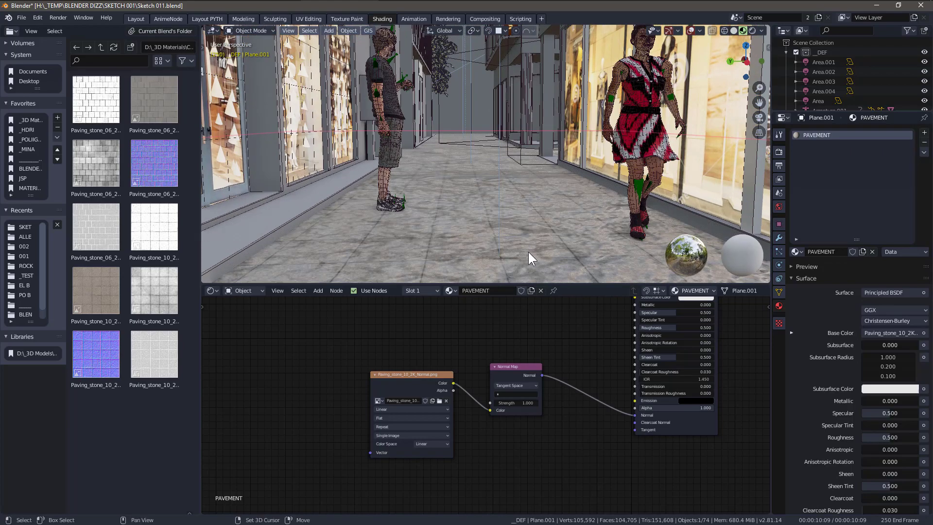
{"action": "middle_click_drag", "start_coordinate": [516, 208], "coordinate": [538, 218]}
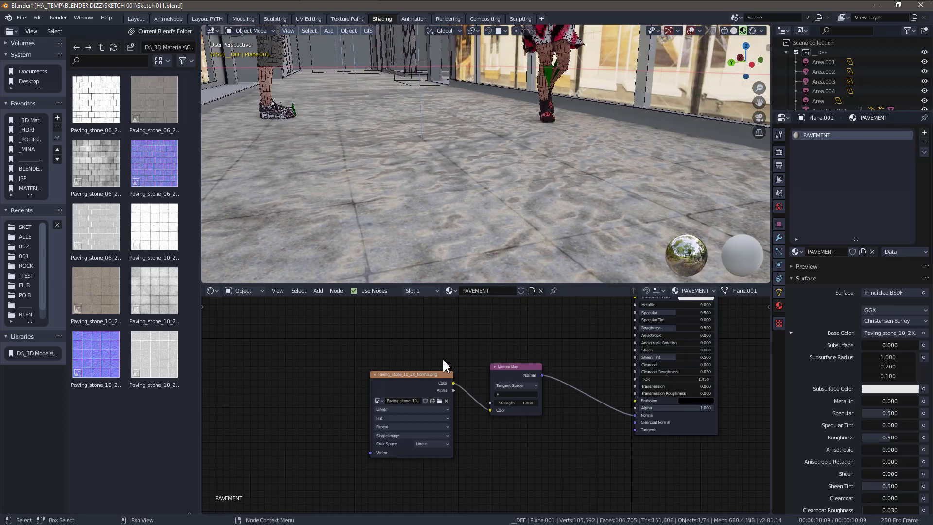
Move the Texture Coordinate and Mapping nodes away from the two image textures, to the start of the node chain.
{"action": "scroll", "coordinate": [442, 358], "scroll_direction": "down", "scroll_amount": 3}
{"action": "middle_click_drag", "start_coordinate": [442, 357], "coordinate": [456, 416]}
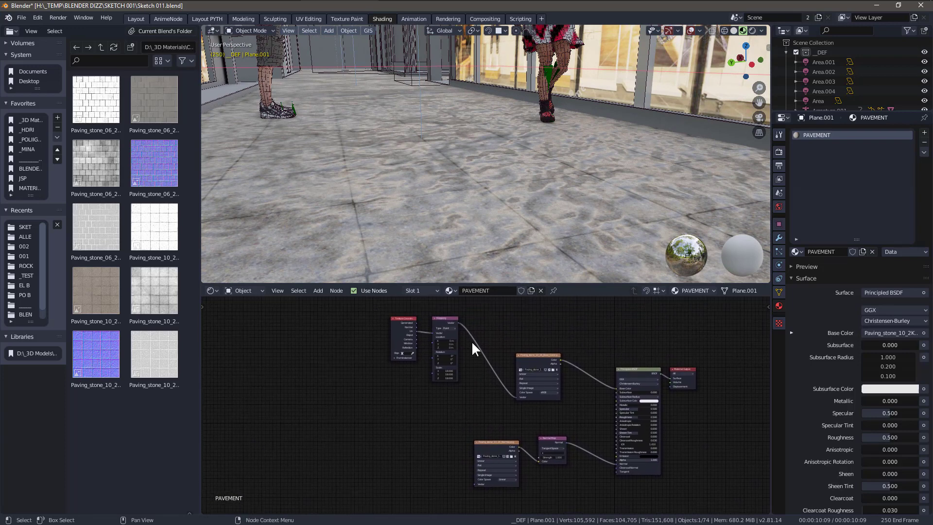
{"action": "left_click_drag", "start_coordinate": [472, 315], "coordinate": [342, 412]}
{"action": "left_click_drag", "start_coordinate": [447, 317], "coordinate": [387, 356]}
{"action": "scroll", "coordinate": [443, 424], "scroll_direction": "up", "scroll_amount": 2}
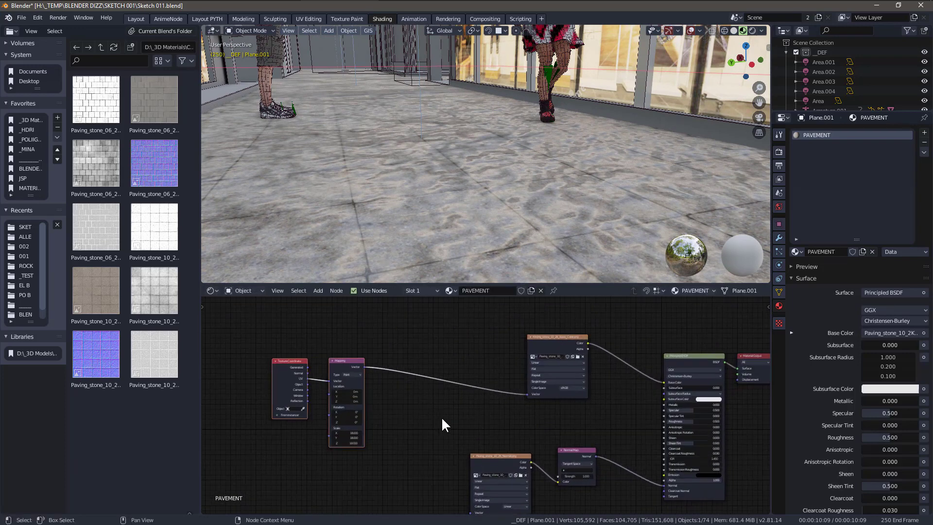
Connect the Mapping node's Vector output to the normal texture's Vector input and save the file.
{"action": "scroll", "coordinate": [424, 381], "scroll_direction": "down", "scroll_amount": 2, "text": "shift"}
{"action": "left_click_drag", "start_coordinate": [364, 317], "coordinate": [467, 464]}
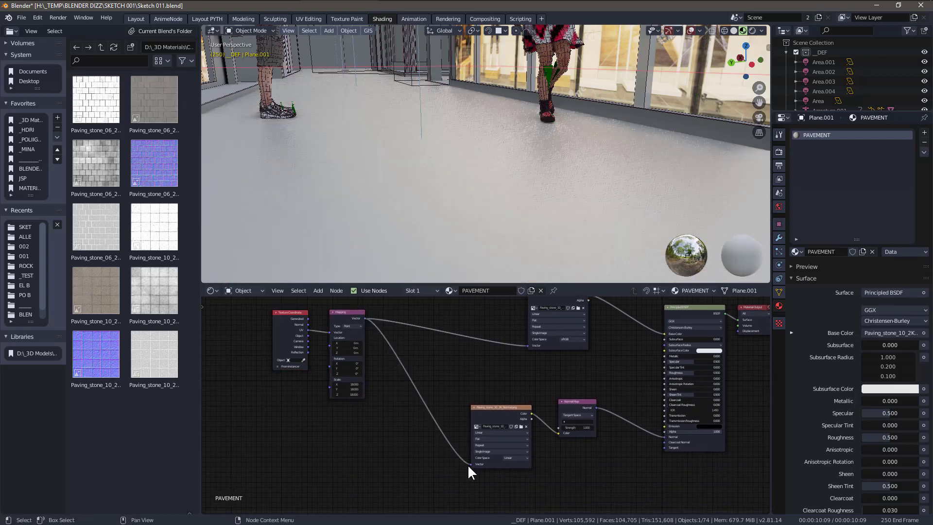
{"action": "middle_click_drag", "start_coordinate": [500, 237], "coordinate": [494, 113]}
{"action": "scroll", "coordinate": [525, 238], "scroll_direction": "up", "scroll_amount": 4}
{"action": "scroll", "coordinate": [499, 176], "scroll_direction": "down", "scroll_amount": 3}
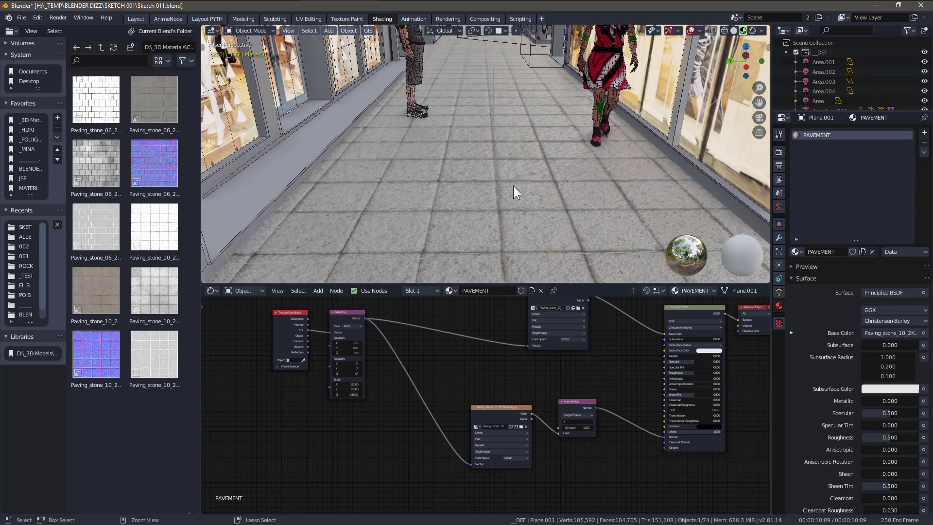
{"action": "key", "text": "ctrl+s"}
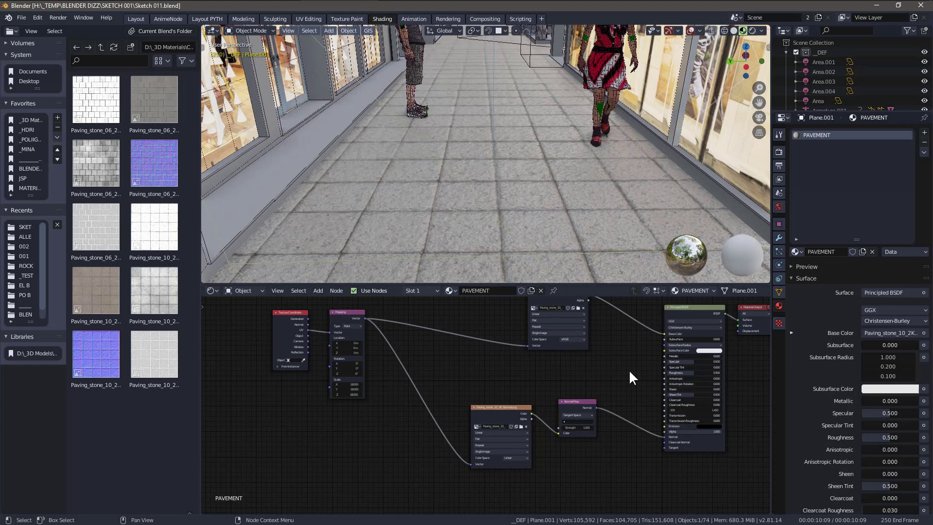
Open the floor plane's modifier properties and look over the modifiers that can be added.
{"action": "scroll", "coordinate": [629, 369], "scroll_direction": "down", "scroll_amount": 2}
{"action": "middle_click_drag", "start_coordinate": [607, 377], "coordinate": [571, 398]}
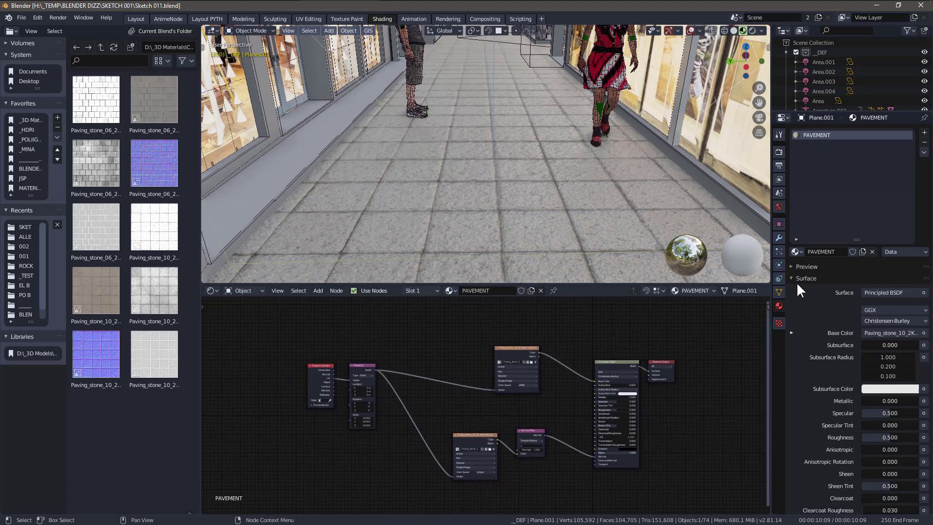
{"action": "left_click", "coordinate": [779, 237]}
{"action": "left_click", "coordinate": [851, 133]}
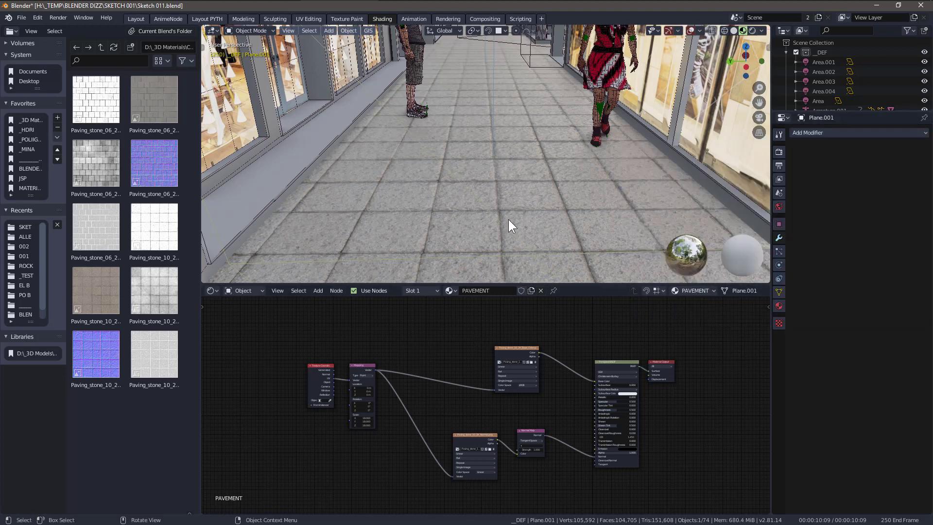
Set the Normal Map node's strength to 0.5 and save the file.
{"action": "middle_click_drag", "start_coordinate": [508, 219], "coordinate": [516, 318]}
{"action": "scroll", "coordinate": [553, 469], "scroll_direction": "up", "scroll_amount": 11}
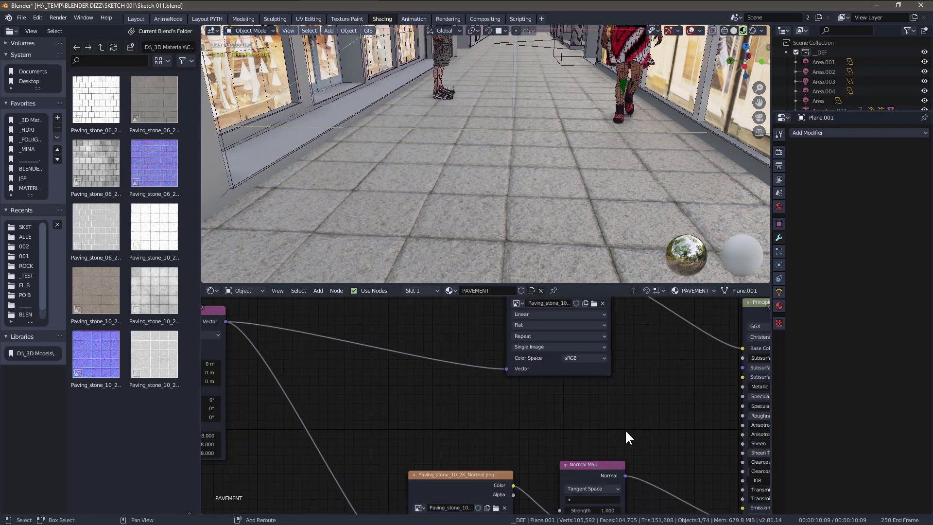
{"action": "middle_click_drag", "start_coordinate": [624, 429], "coordinate": [569, 328]}
{"action": "left_click", "coordinate": [534, 416]}
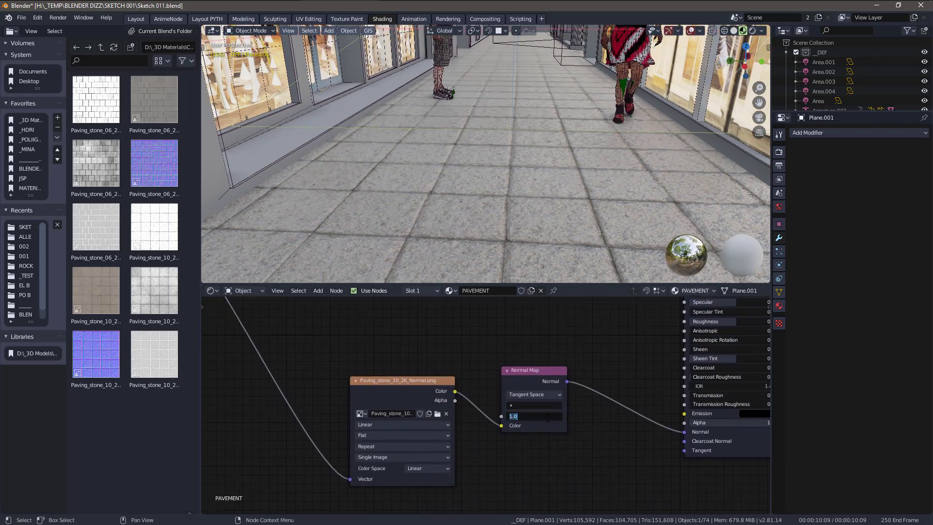
{"action": "type", "text": "0.5"}
{"action": "key", "text": "Return"}
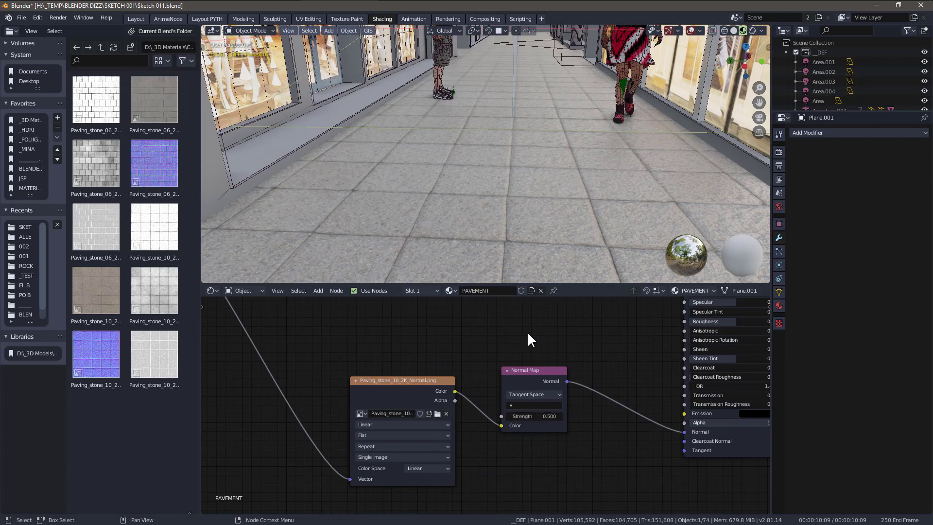
{"action": "mouse_move", "coordinate": [534, 235]}
{"action": "middle_mouse_down"}
{"action": "mouse_move", "coordinate": [561, 249]}
{"action": "mouse_move", "coordinate": [526, 241]}
{"action": "mouse_move", "coordinate": [543, 256]}
{"action": "mouse_move", "coordinate": [541, 238]}
{"action": "middle_mouse_up"}
{"action": "key", "text": "ctrl+s"}
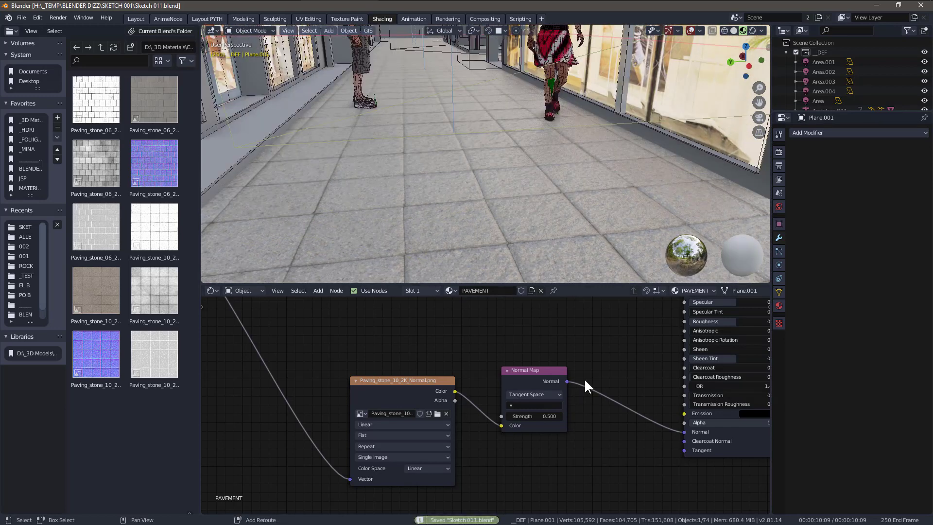
Move the base color texture node up to free space above the normal texture for another image texture.
{"action": "middle_click_drag", "start_coordinate": [584, 378], "coordinate": [606, 291]}
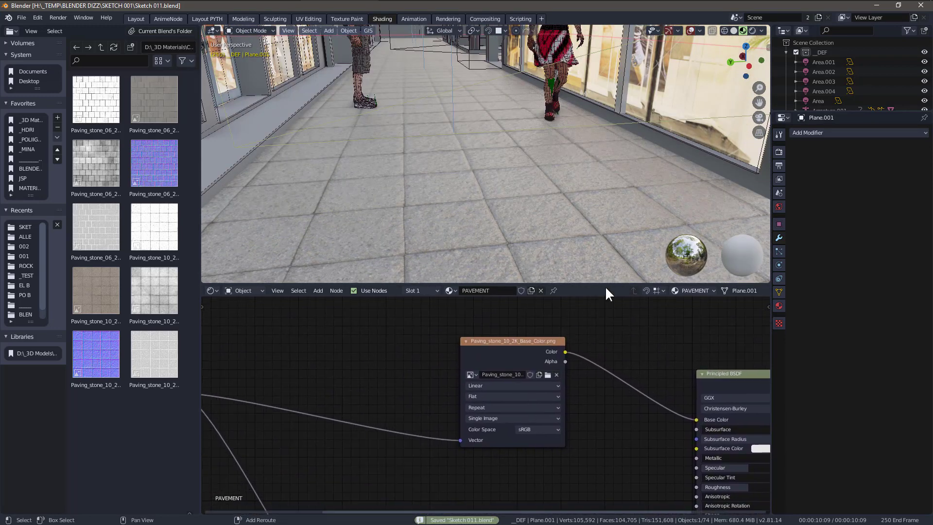
{"action": "left_click_drag", "start_coordinate": [541, 343], "coordinate": [490, 471]}
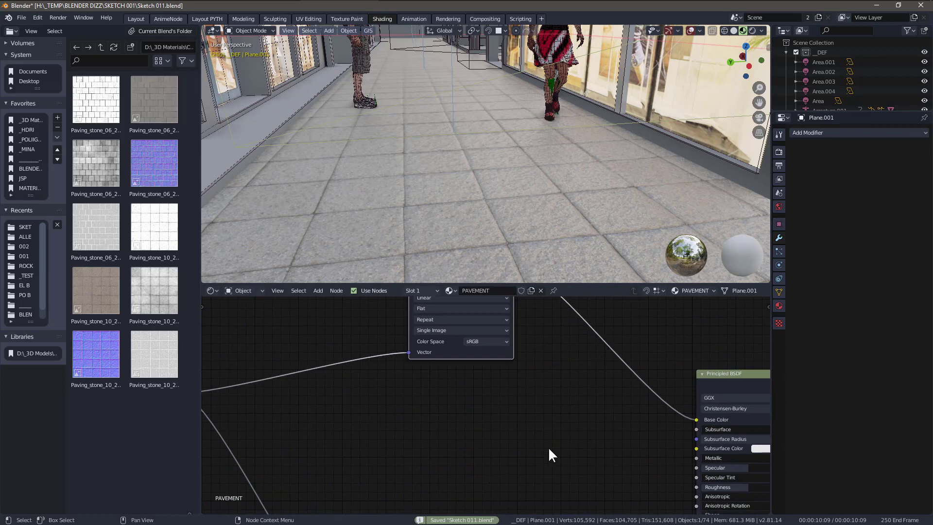
{"action": "scroll", "coordinate": [566, 424], "scroll_direction": "down", "scroll_amount": 5}
{"action": "middle_click_drag", "start_coordinate": [550, 435], "coordinate": [541, 367]}
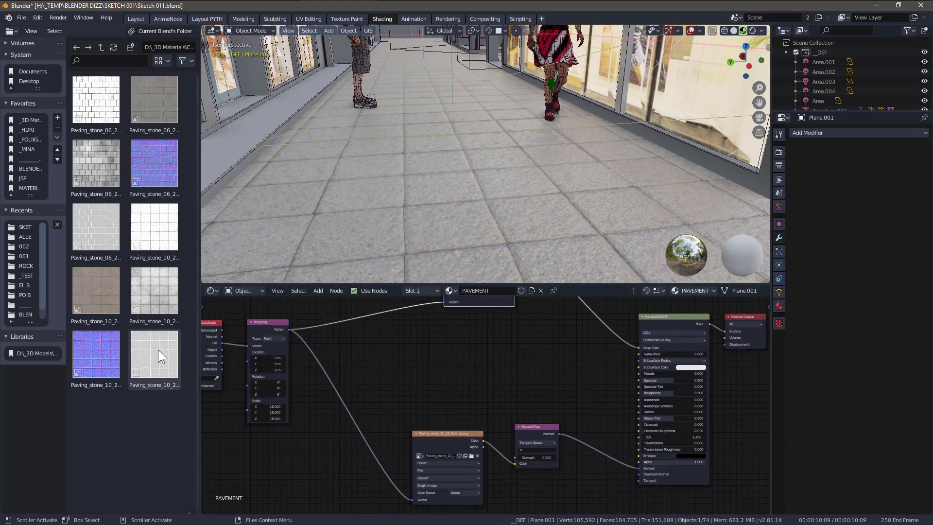
Add Paving_stone_10_2K_Roughness.png as a Non-Color image texture fed by the Mapping node and connect its Color to the Principled BSDF's Roughness.
{"action": "left_click_drag", "start_coordinate": [158, 348], "coordinate": [490, 328]}
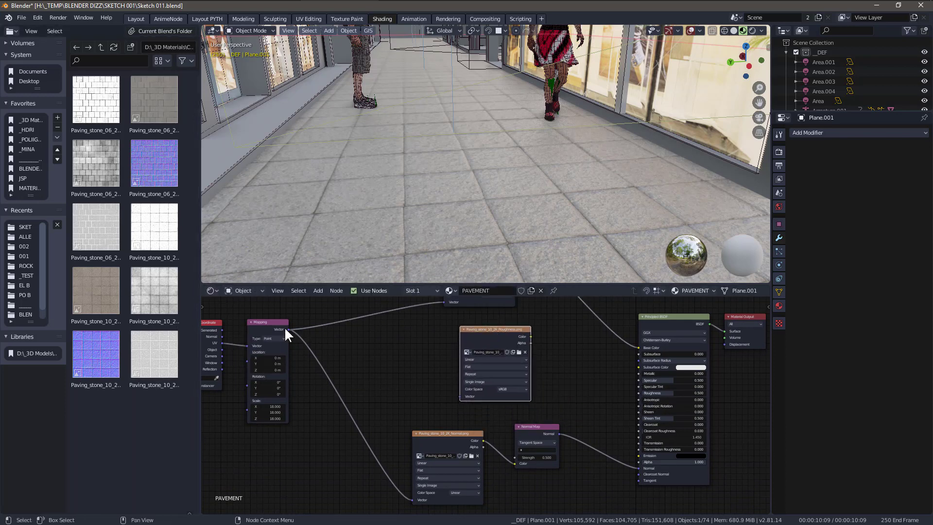
{"action": "left_click_drag", "start_coordinate": [287, 329], "coordinate": [459, 396]}
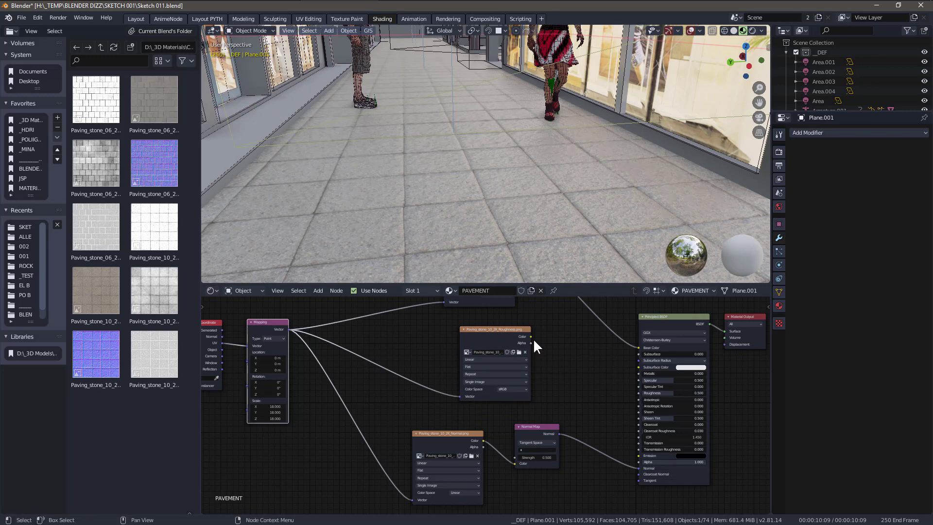
{"action": "left_click", "coordinate": [522, 388]}
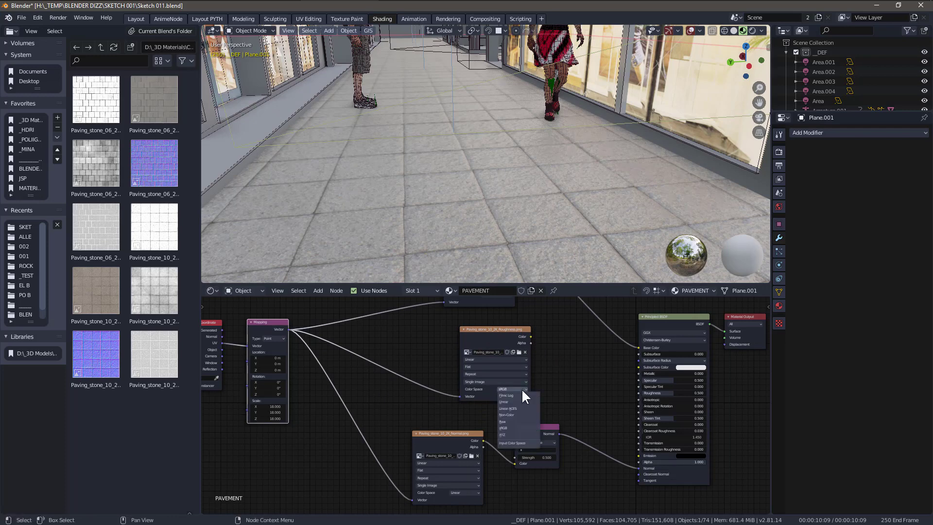
{"action": "left_click", "coordinate": [524, 414]}
{"action": "left_click_drag", "start_coordinate": [530, 336], "coordinate": [637, 393]}
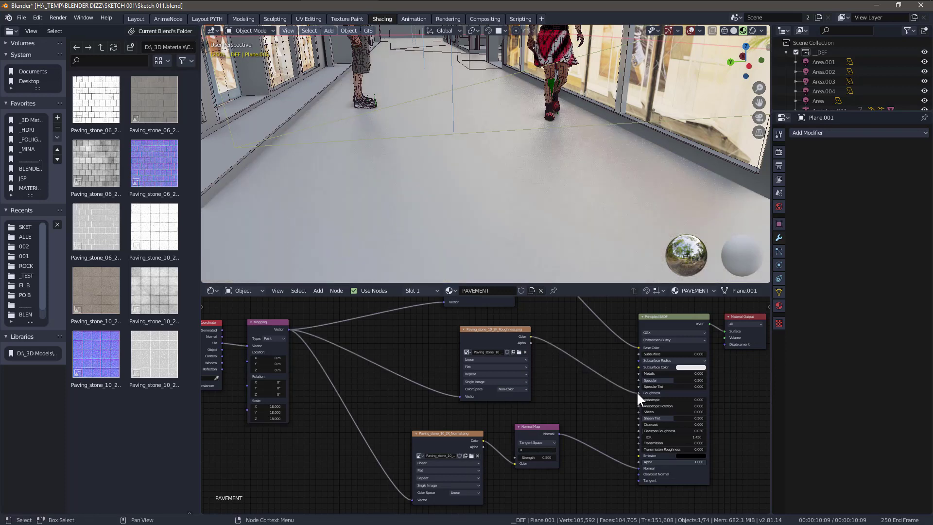
{"action": "middle_click_drag", "start_coordinate": [585, 216], "coordinate": [555, 201]}
Move the roughness texture back toward the Mapping node and insert a Gamma node on its link to the Principled BSDF.
{"action": "left_click_drag", "start_coordinate": [489, 329], "coordinate": [425, 325]}
{"action": "key", "text": "q"}
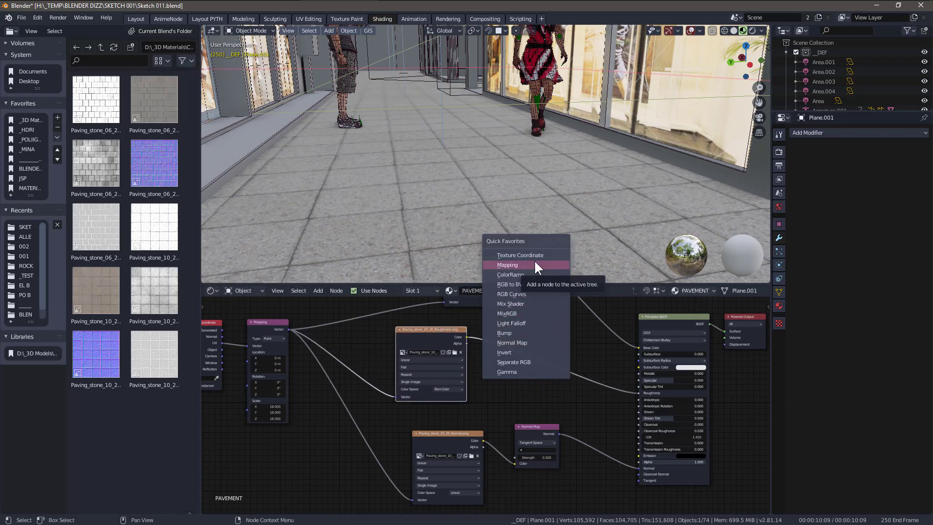
{"action": "left_click", "coordinate": [525, 371]}
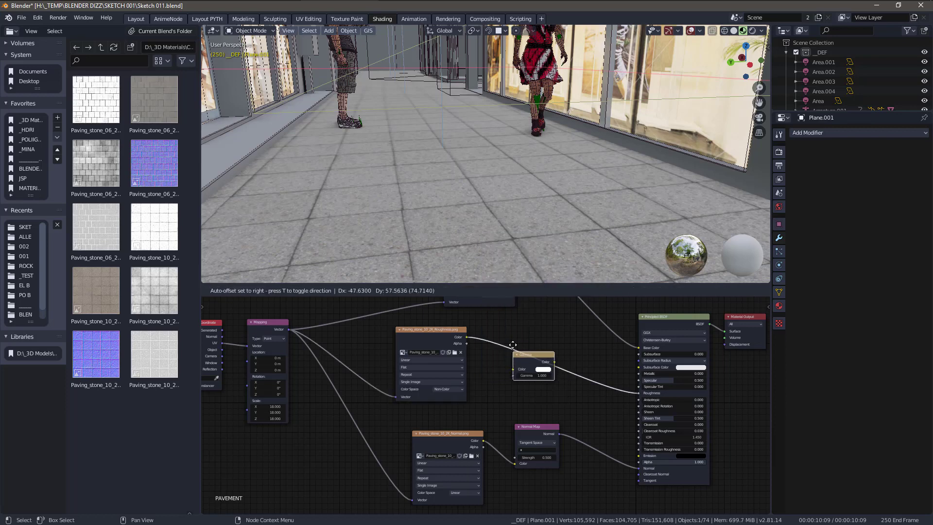
{"action": "left_click", "coordinate": [512, 342]}
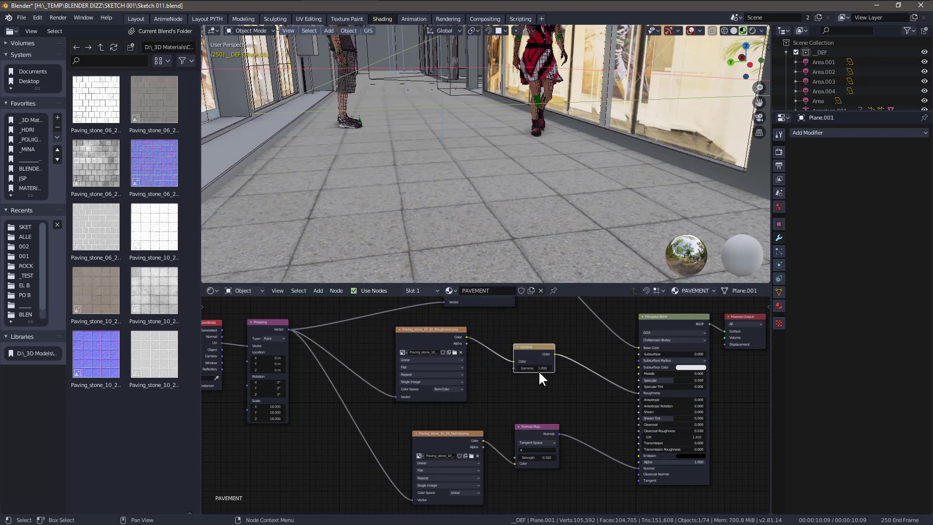
Try a value of 3 on the roughness texture's Gamma node.
{"action": "left_click", "coordinate": [538, 368]}
{"action": "type", "text": "3"}
{"action": "key", "text": "Return"}
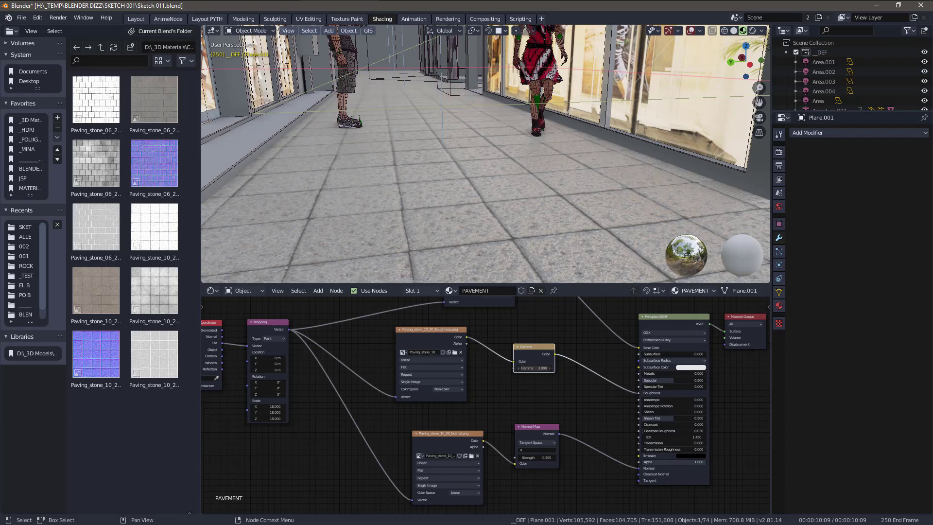
Set the Gamma node's value to 0.
{"action": "mouse_move", "coordinate": [564, 235]}
{"action": "middle_mouse_down"}
{"action": "mouse_move", "coordinate": [554, 241]}
{"action": "mouse_move", "coordinate": [563, 226]}
{"action": "mouse_move", "coordinate": [595, 229]}
{"action": "mouse_move", "coordinate": [570, 235]}
{"action": "mouse_move", "coordinate": [599, 249]}
{"action": "mouse_move", "coordinate": [555, 224]}
{"action": "mouse_move", "coordinate": [570, 233]}
{"action": "middle_mouse_up"}
{"action": "double_click", "coordinate": [534, 368]}
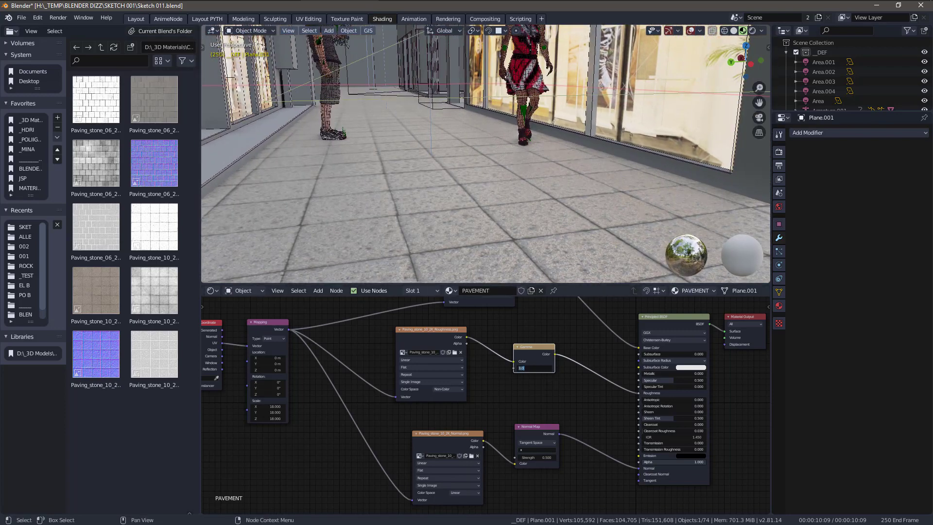
{"action": "type", "text": "0"}
{"action": "key", "text": "Return"}
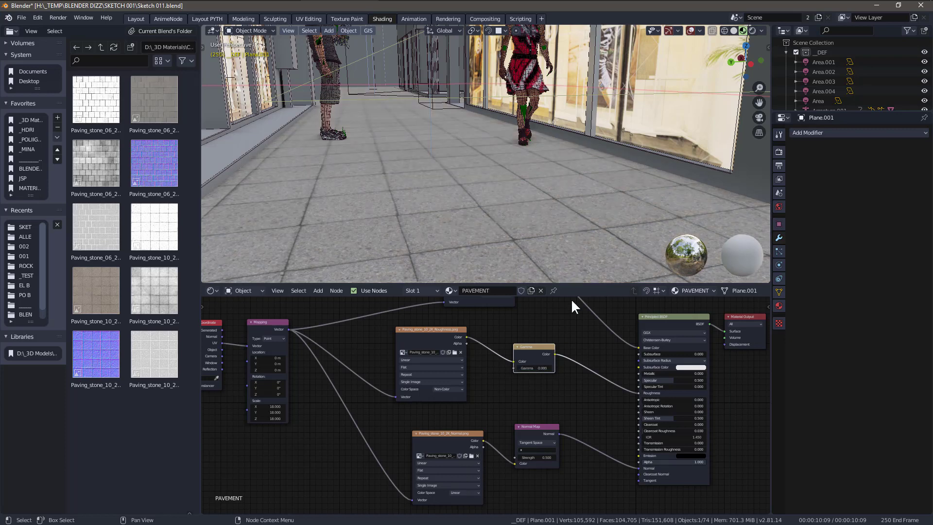
Set the value of the Gamma node after the roughness texture to 2.
{"action": "middle_click_drag", "start_coordinate": [559, 272], "coordinate": [549, 255]}
{"action": "double_click", "coordinate": [532, 368]}
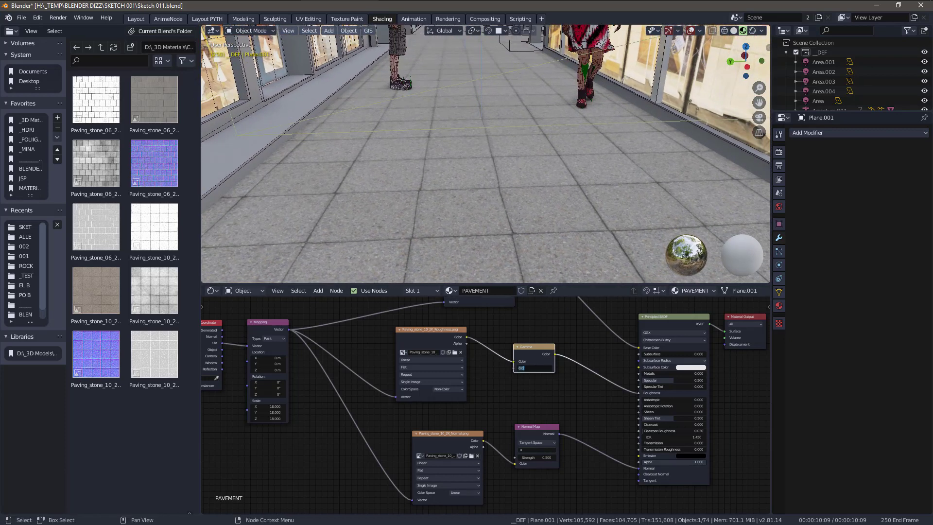
{"action": "type", "text": "2"}
{"action": "key", "text": "Return"}
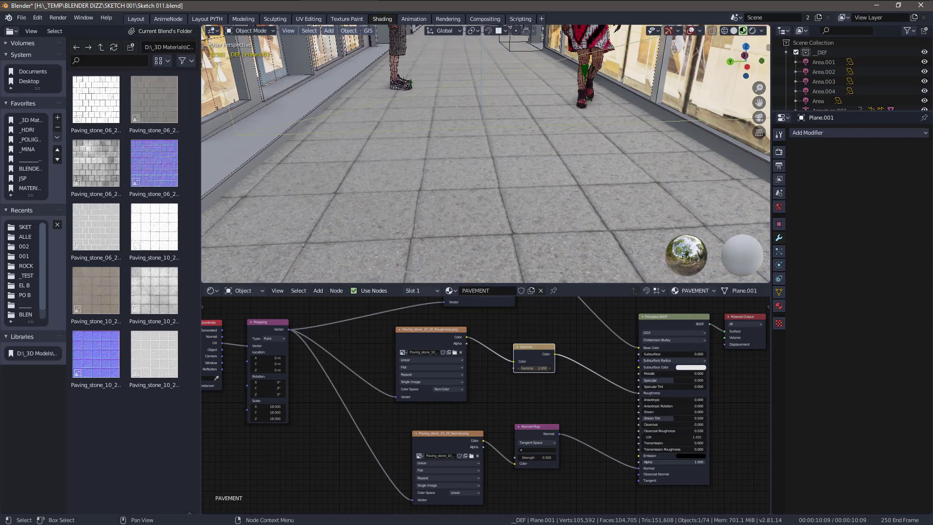
{"action": "middle_click_drag", "start_coordinate": [569, 193], "coordinate": [550, 254]}
Move the base color texture away from the Principled BSDF and add an unconnected MixRGB node beside its output link.
{"action": "middle_click_drag", "start_coordinate": [562, 319], "coordinate": [519, 303]}
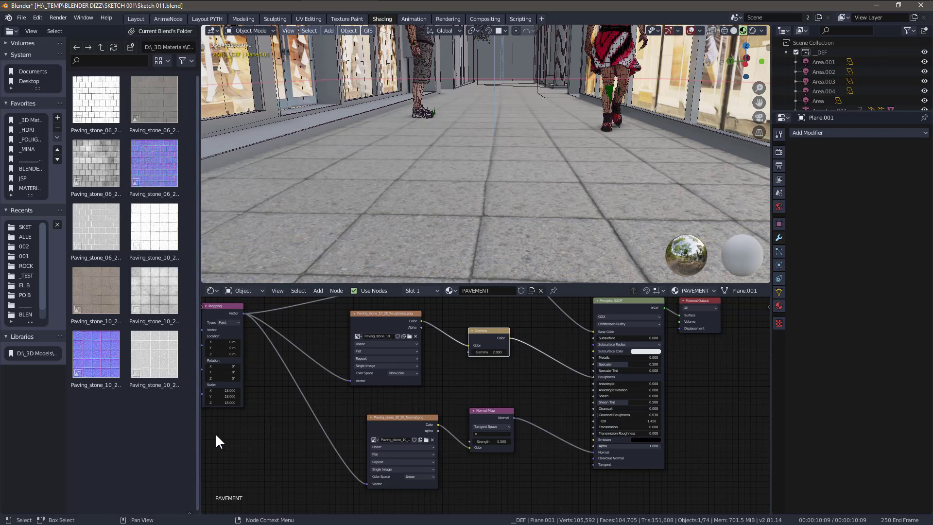
{"action": "middle_click_drag", "start_coordinate": [548, 332], "coordinate": [558, 491]}
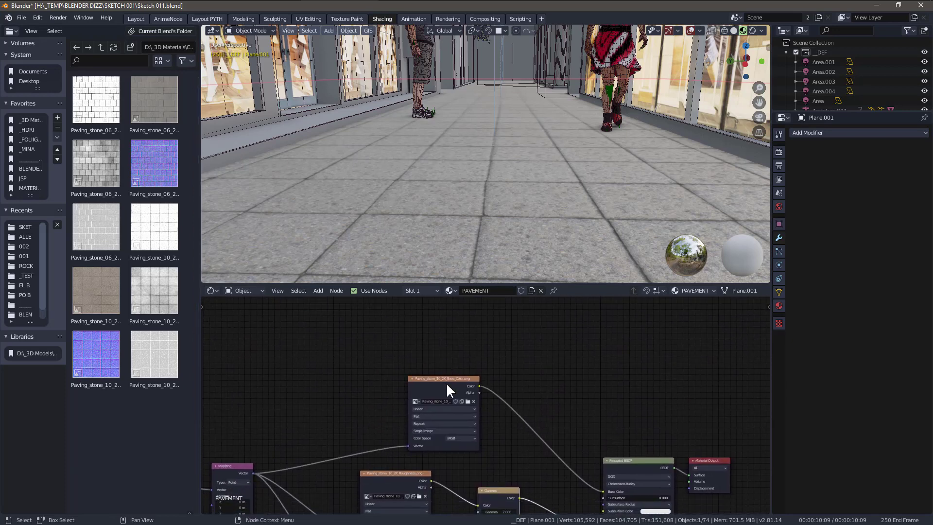
{"action": "left_click_drag", "start_coordinate": [447, 378], "coordinate": [386, 347]}
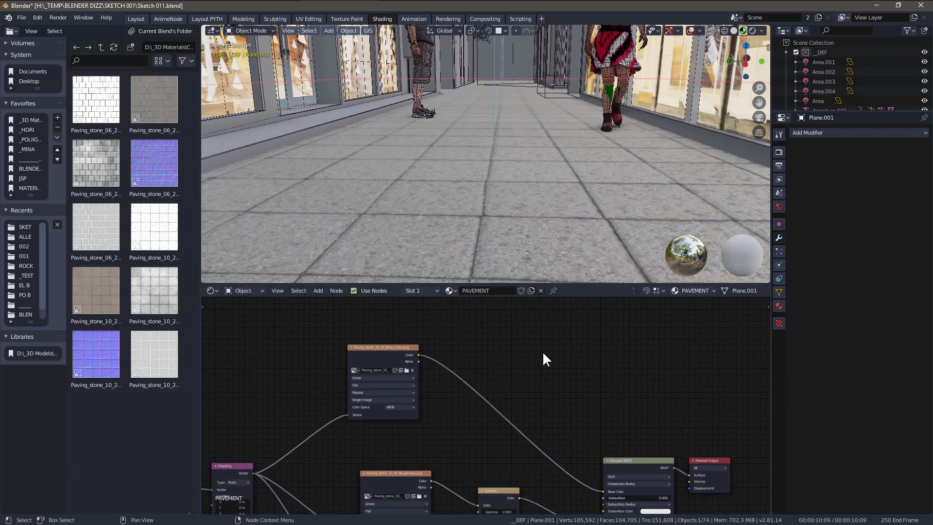
{"action": "key", "text": "q"}
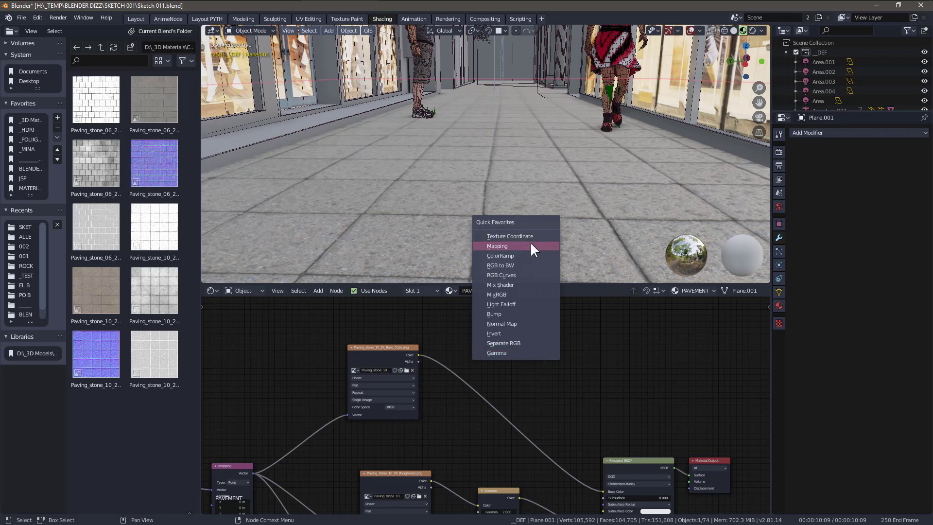
{"action": "left_click", "coordinate": [503, 294]}
{"action": "left_click", "coordinate": [513, 357]}
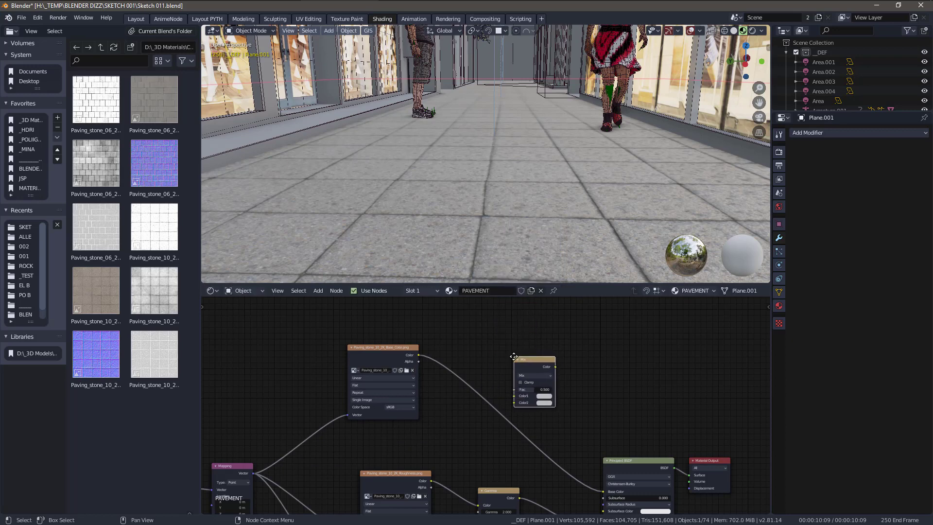
Add Paving_stone_10_2K_AO.png as an image texture and connect the Mapping node's Vector to its Vector input.
{"action": "middle_click_drag", "start_coordinate": [488, 361], "coordinate": [515, 395]}
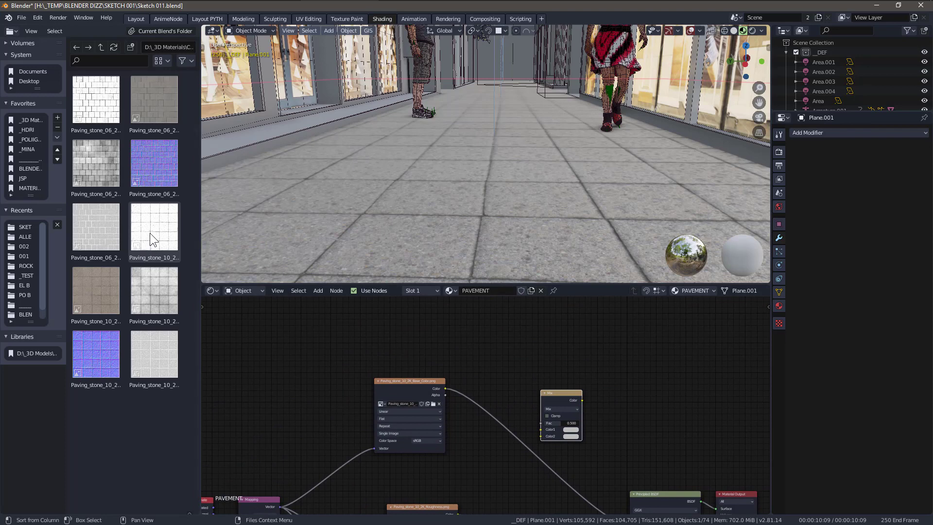
{"action": "left_click_drag", "start_coordinate": [150, 232], "coordinate": [482, 343]}
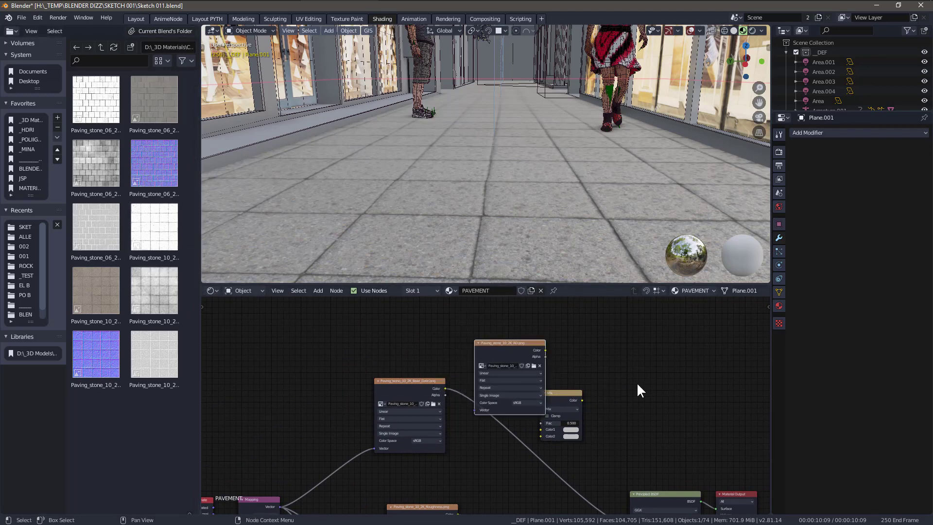
{"action": "middle_click_drag", "start_coordinate": [638, 385], "coordinate": [637, 359]}
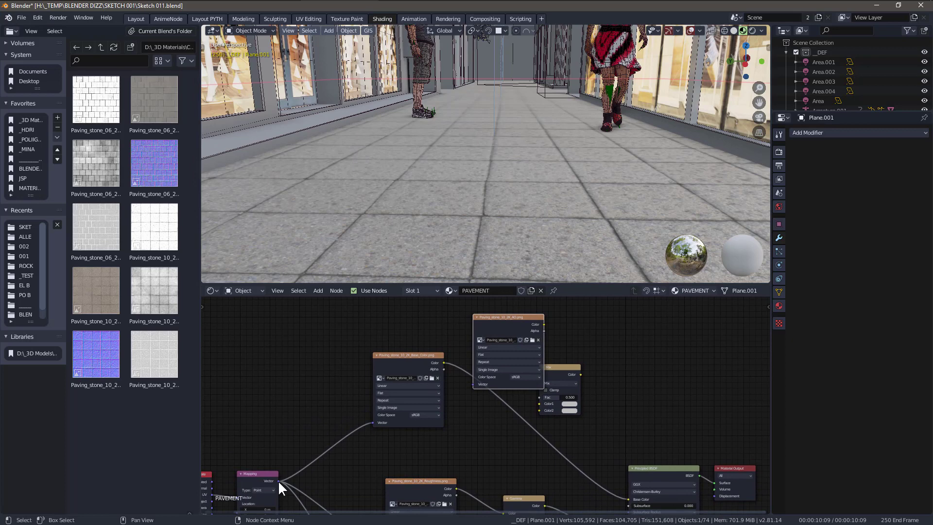
{"action": "left_click_drag", "start_coordinate": [278, 480], "coordinate": [473, 385]}
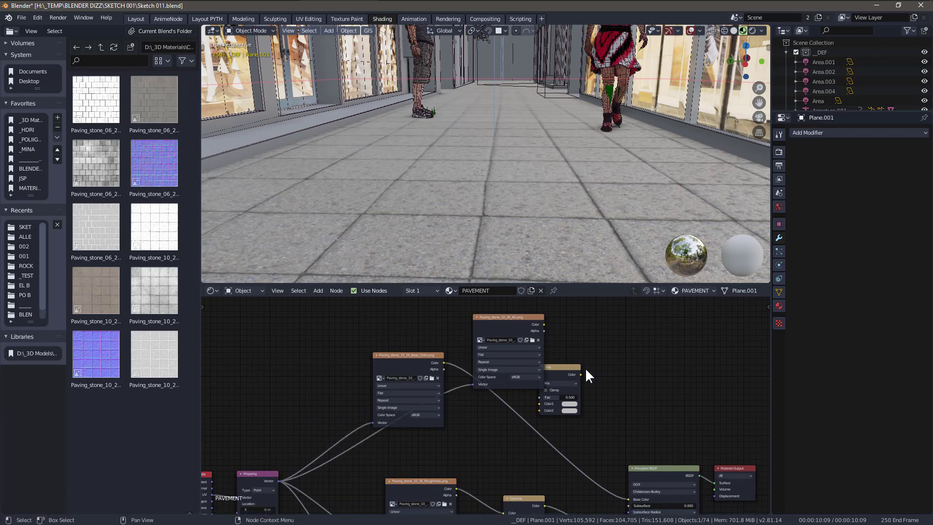
Arrange the nodes so the AO texture sits above the base color texture and the Mix node stands to the right of both.
{"action": "middle_click_drag", "start_coordinate": [586, 370], "coordinate": [573, 415]}
{"action": "left_click_drag", "start_coordinate": [503, 360], "coordinate": [496, 314]}
{"action": "middle_click_drag", "start_coordinate": [383, 367], "coordinate": [395, 323]}
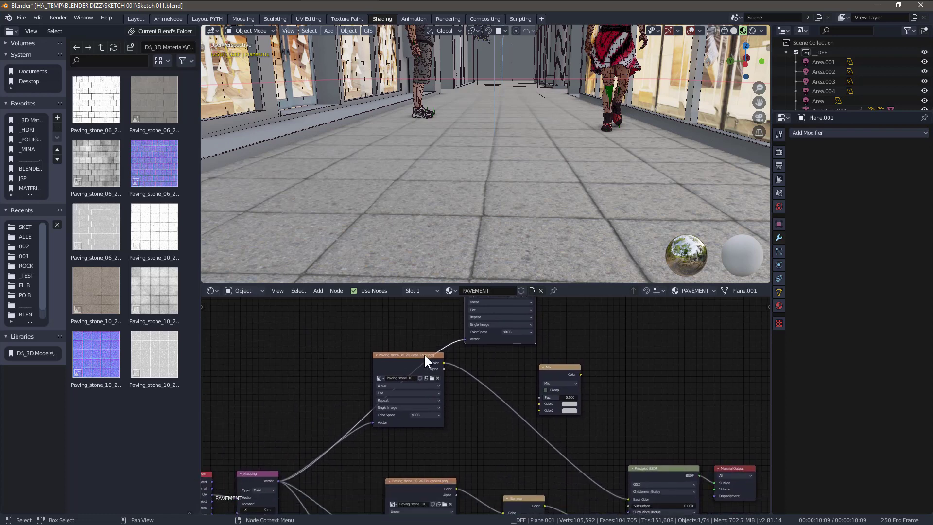
{"action": "left_click_drag", "start_coordinate": [425, 357], "coordinate": [458, 388]}
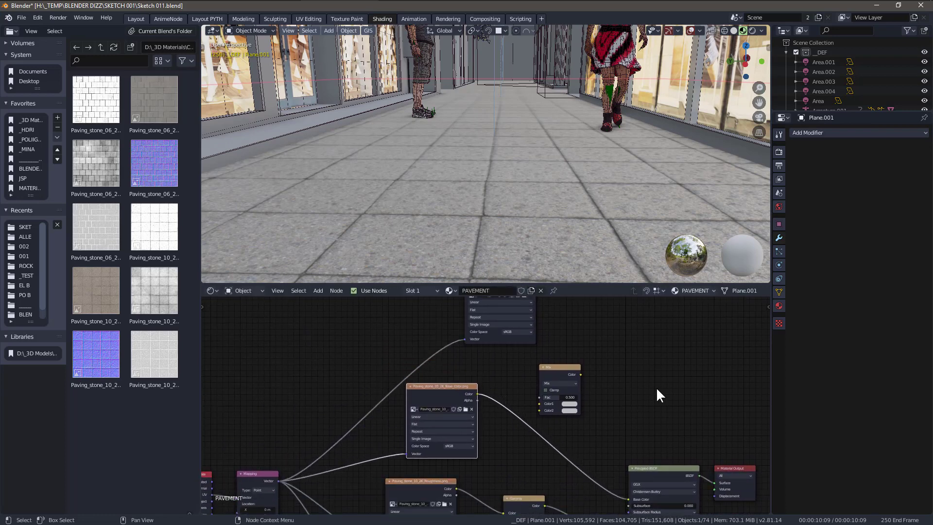
{"action": "middle_click_drag", "start_coordinate": [648, 364], "coordinate": [582, 401]}
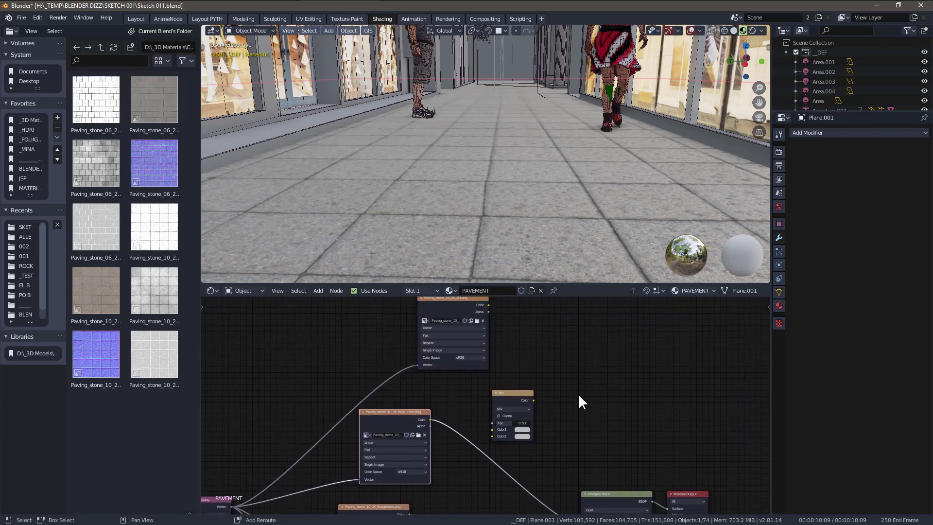
{"action": "left_click_drag", "start_coordinate": [513, 391], "coordinate": [534, 389]}
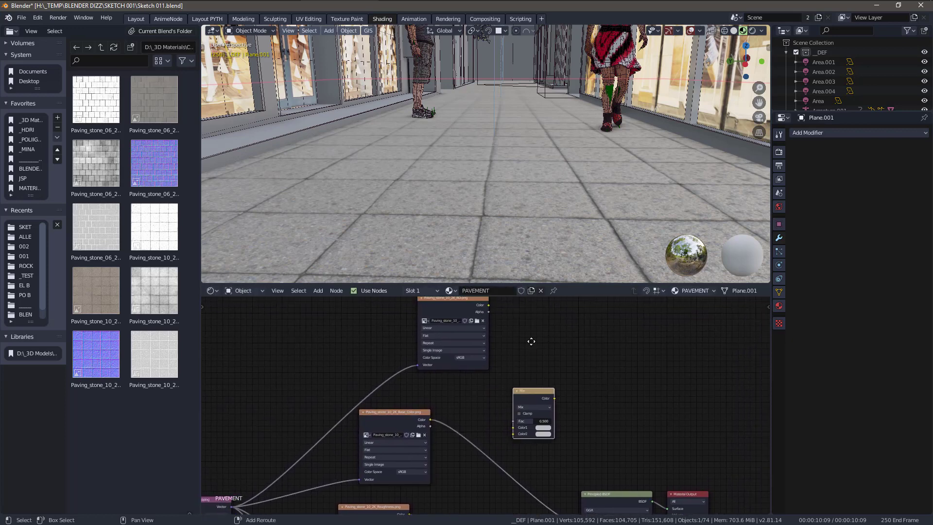
{"action": "middle_click_drag", "start_coordinate": [531, 341], "coordinate": [540, 362]}
{"action": "left_click_drag", "start_coordinate": [474, 317], "coordinate": [452, 325]}
{"action": "left_click_drag", "start_coordinate": [547, 408], "coordinate": [544, 397]}
{"action": "scroll", "coordinate": [622, 387], "scroll_direction": "up", "scroll_amount": 3}
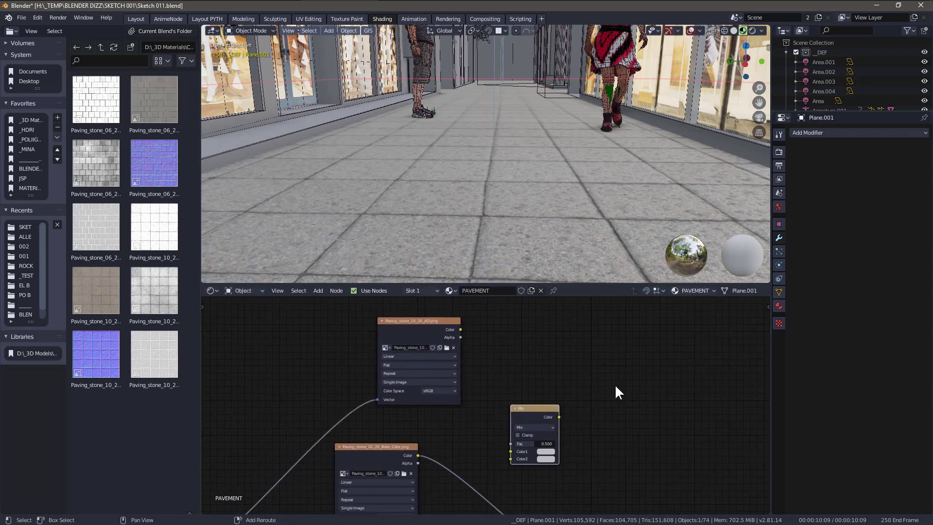
{"action": "middle_click_drag", "start_coordinate": [615, 387], "coordinate": [614, 365]}
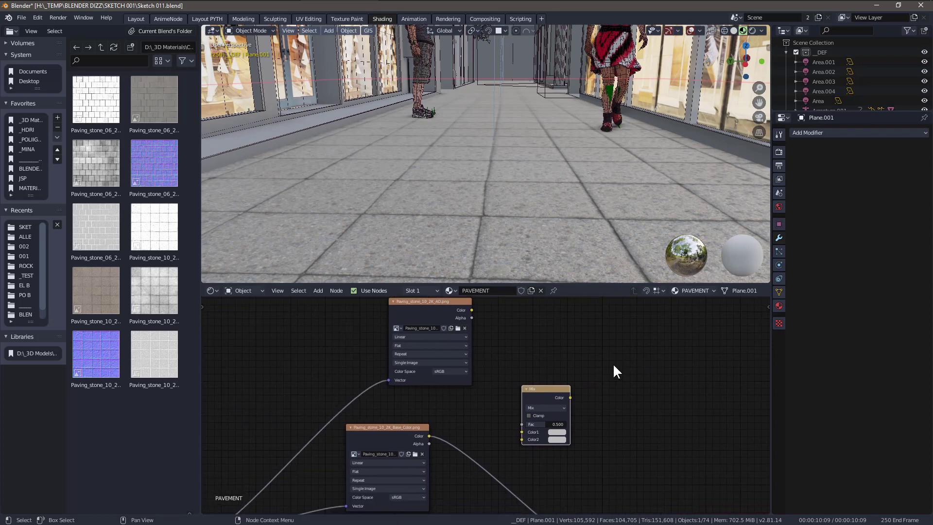
{"action": "left_click_drag", "start_coordinate": [552, 384], "coordinate": [561, 369]}
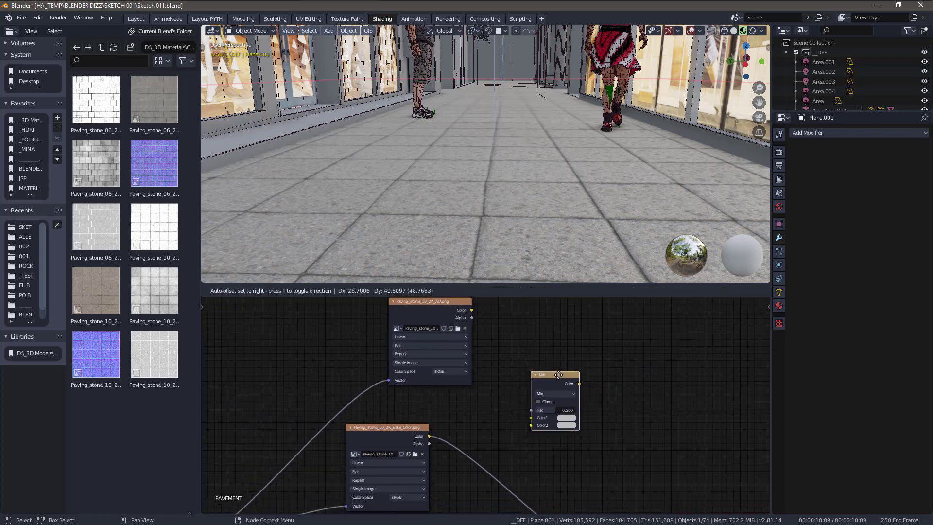
{"action": "mouse_move", "coordinate": [630, 430]}
{"action": "middle_mouse_down"}
{"action": "mouse_move", "coordinate": [600, 364]}
{"action": "mouse_move", "coordinate": [610, 439]}
{"action": "mouse_move", "coordinate": [629, 447]}
{"action": "middle_mouse_up"}
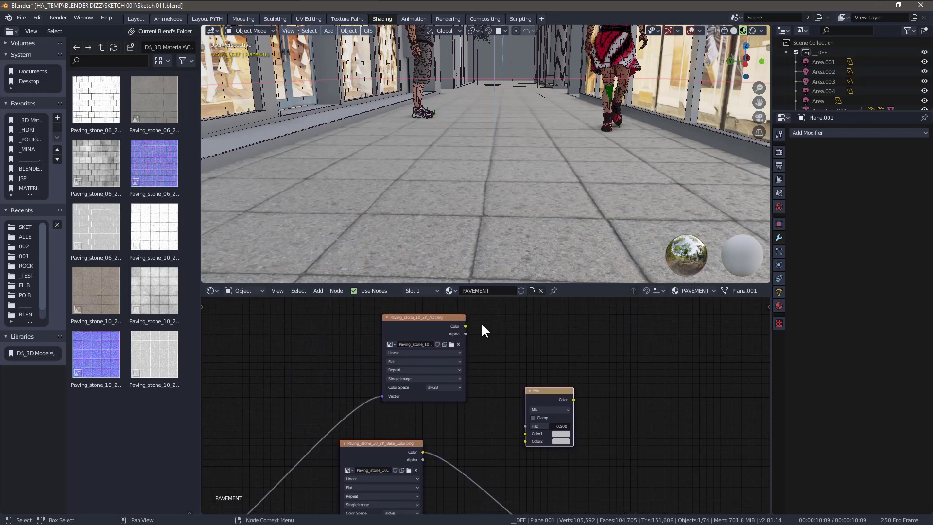
Connect the AO texture's Color to the Mix node's Color1 and reroute the base color texture's link into Color2.
{"action": "left_click_drag", "start_coordinate": [465, 325], "coordinate": [526, 434]}
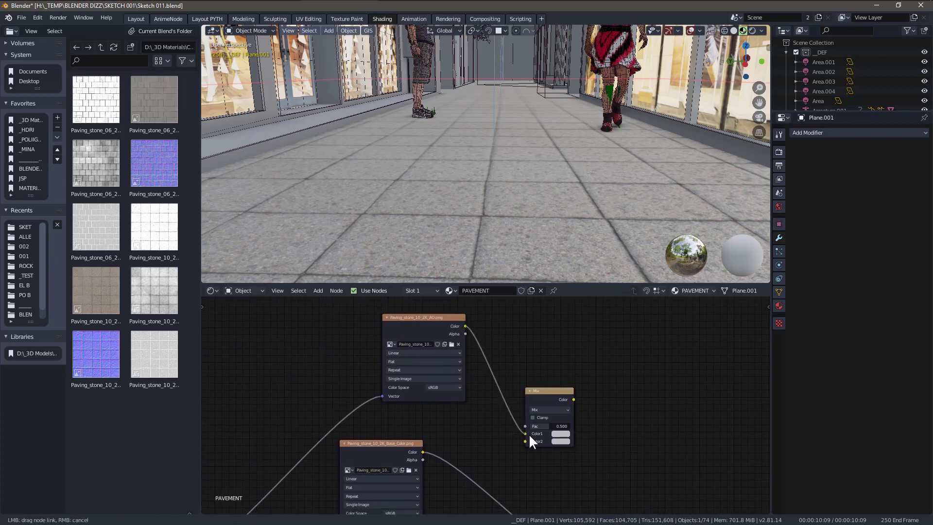
{"action": "middle_click_drag", "start_coordinate": [607, 463], "coordinate": [585, 367]}
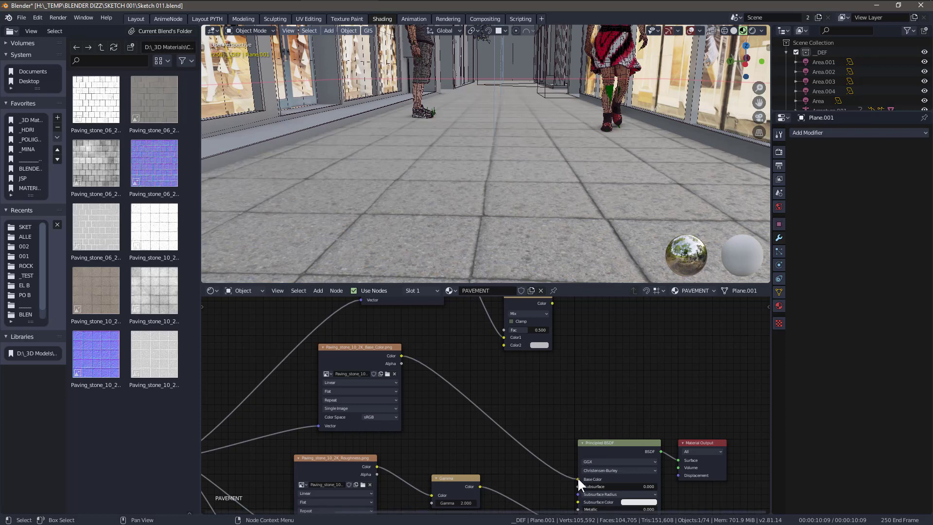
{"action": "left_click_drag", "start_coordinate": [577, 478], "coordinate": [503, 344]}
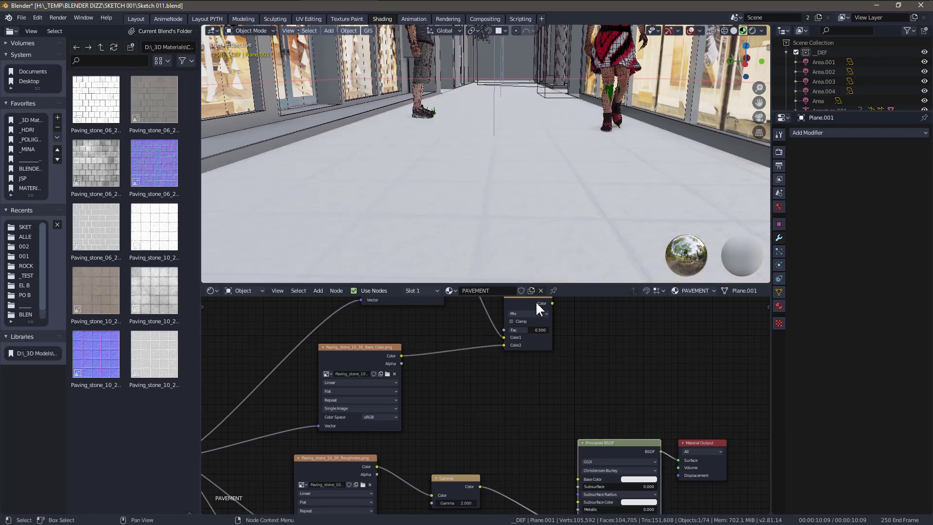
Set the Mix node to Multiply with a factor of 1 and connect its Color output to the Principled BSDF's Base Color.
{"action": "middle_click_drag", "start_coordinate": [561, 320], "coordinate": [569, 334]}
{"action": "left_click_drag", "start_coordinate": [537, 308], "coordinate": [507, 363]}
{"action": "left_click", "coordinate": [514, 380]}
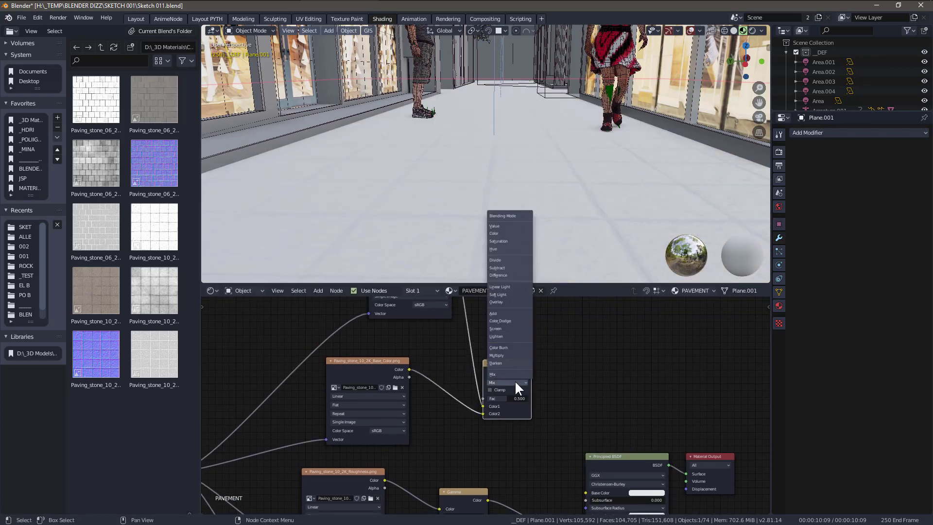
{"action": "left_click", "coordinate": [512, 355]}
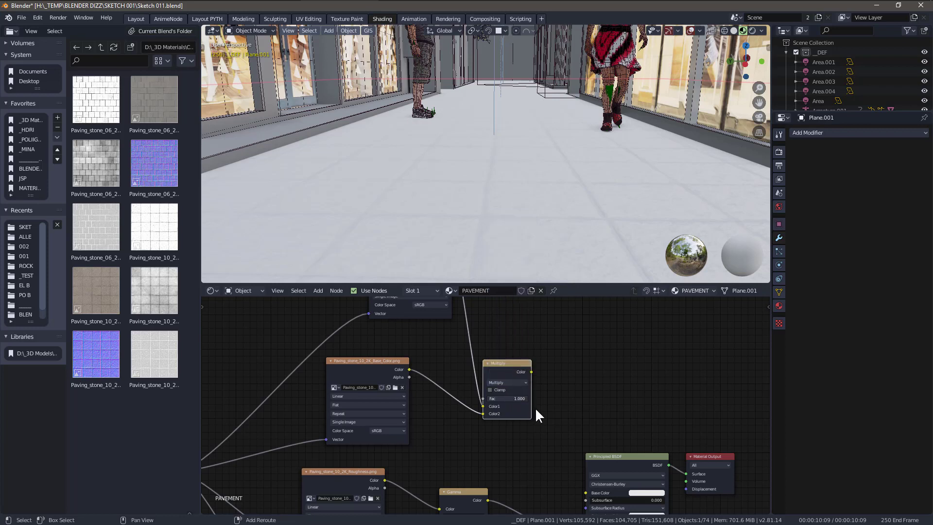
{"action": "middle_click_drag", "start_coordinate": [540, 381], "coordinate": [551, 340]}
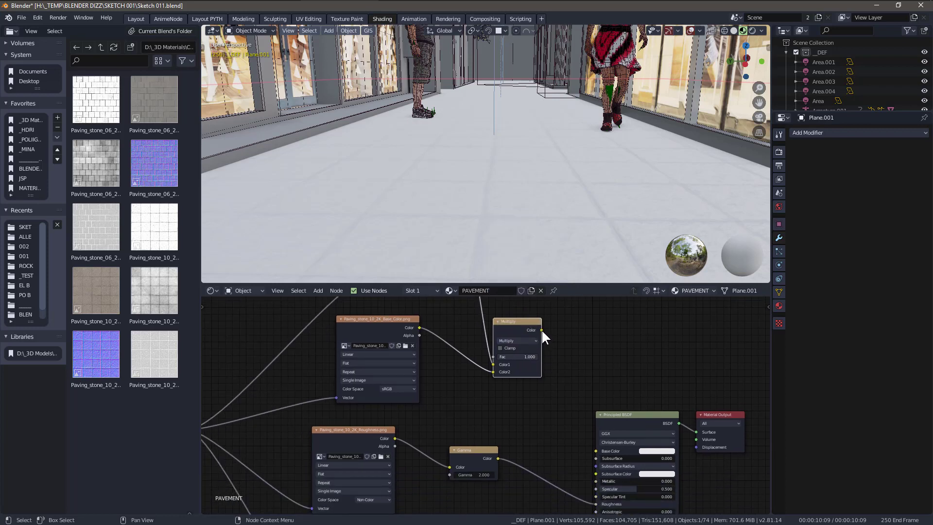
{"action": "left_click_drag", "start_coordinate": [541, 329], "coordinate": [596, 451]}
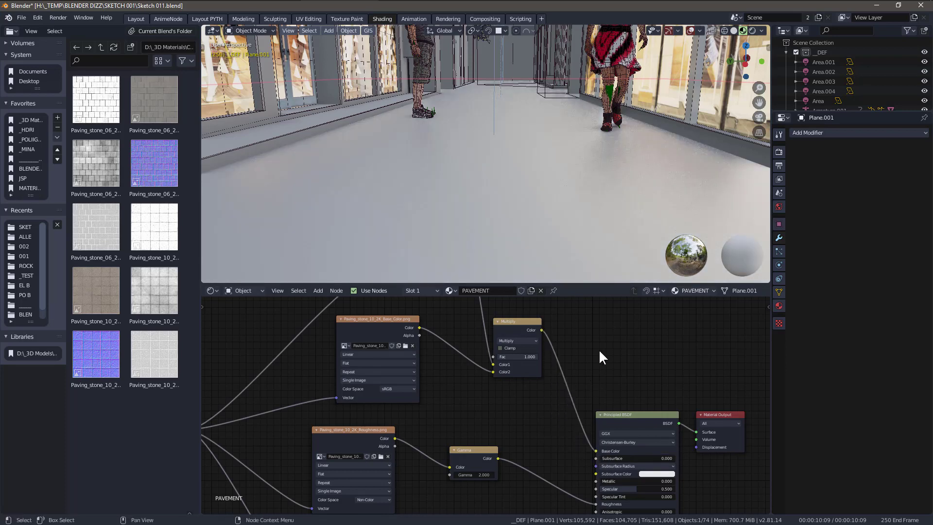
{"action": "middle_click_drag", "start_coordinate": [598, 347], "coordinate": [595, 373]}
{"action": "left_click_drag", "start_coordinate": [526, 351], "coordinate": [540, 350]}
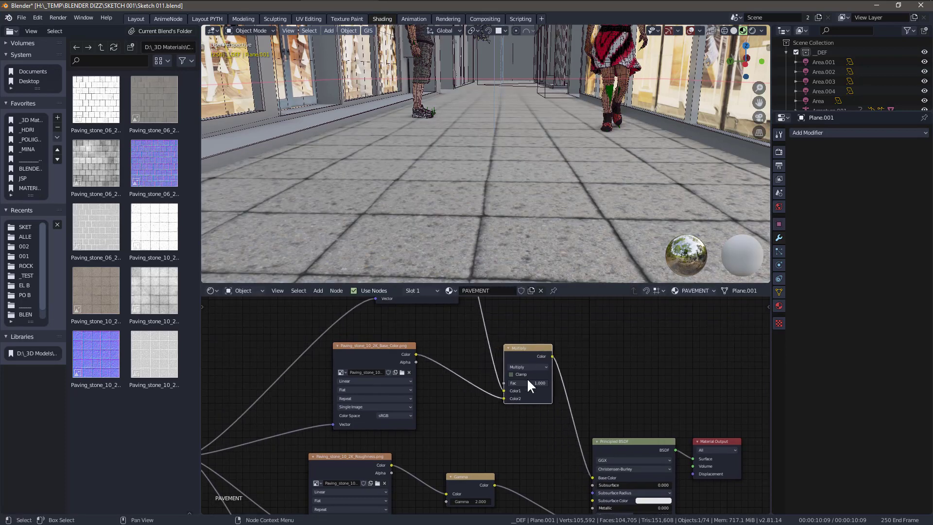
Swap the Multiply node's inputs so the base color texture feeds Color1 and the AO texture feeds Color2.
{"action": "mouse_move", "coordinate": [533, 383]}
{"action": "left_mouse_down"}
{"action": "mouse_move", "coordinate": [510, 383]}
{"action": "mouse_move", "coordinate": [545, 383]}
{"action": "mouse_move", "coordinate": [510, 383]}
{"action": "mouse_move", "coordinate": [545, 382]}
{"action": "mouse_move", "coordinate": [510, 383]}
{"action": "mouse_move", "coordinate": [503, 394]}
{"action": "mouse_move", "coordinate": [545, 383]}
{"action": "mouse_move", "coordinate": [510, 383]}
{"action": "mouse_move", "coordinate": [545, 383]}
{"action": "left_mouse_up"}
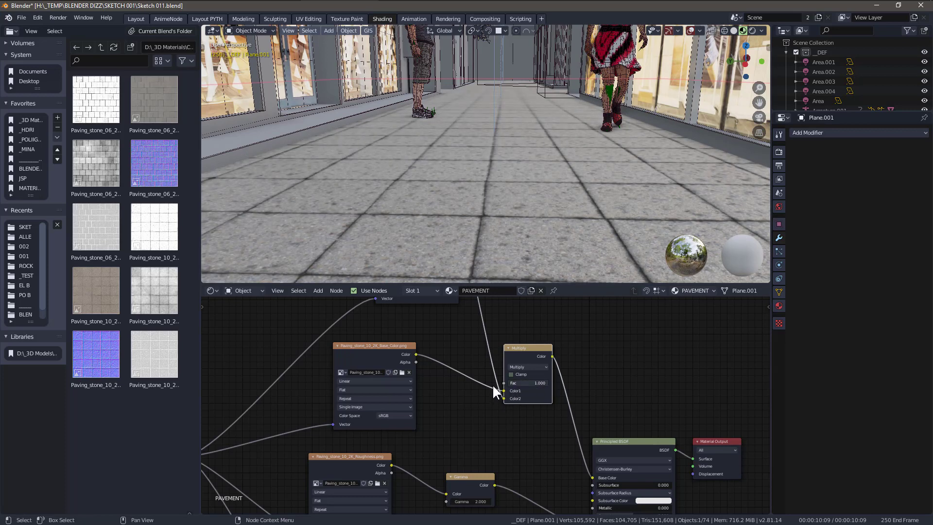
{"action": "middle_click_drag", "start_coordinate": [496, 387], "coordinate": [509, 457]}
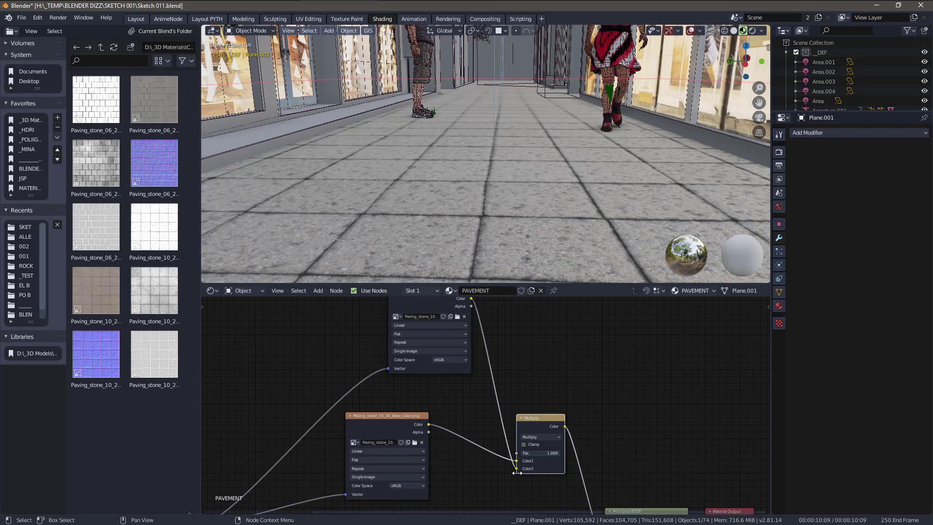
{"action": "middle_click_drag", "start_coordinate": [470, 463], "coordinate": [472, 428]}
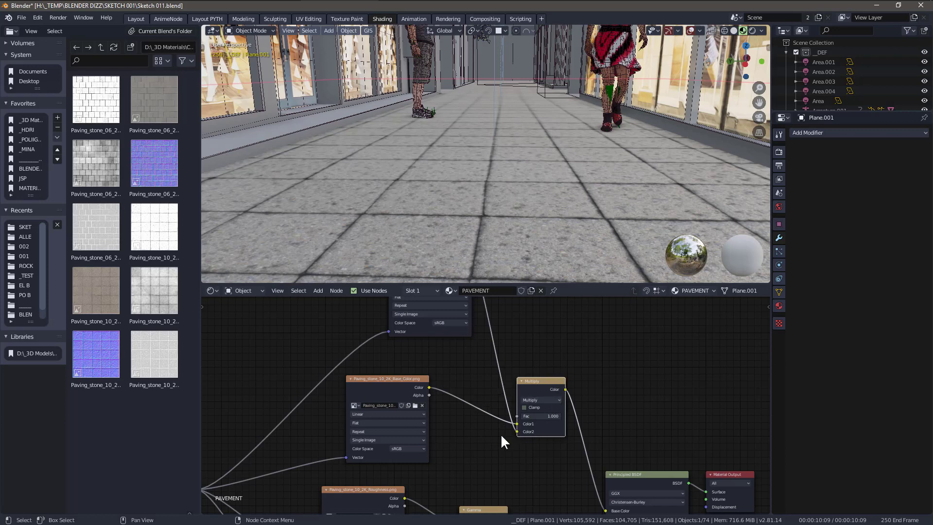
Try a factor of 0 on the Multiply node, shift the base color texture slightly, and return the factor to 1.
{"action": "left_click_drag", "start_coordinate": [549, 415], "coordinate": [523, 416]}
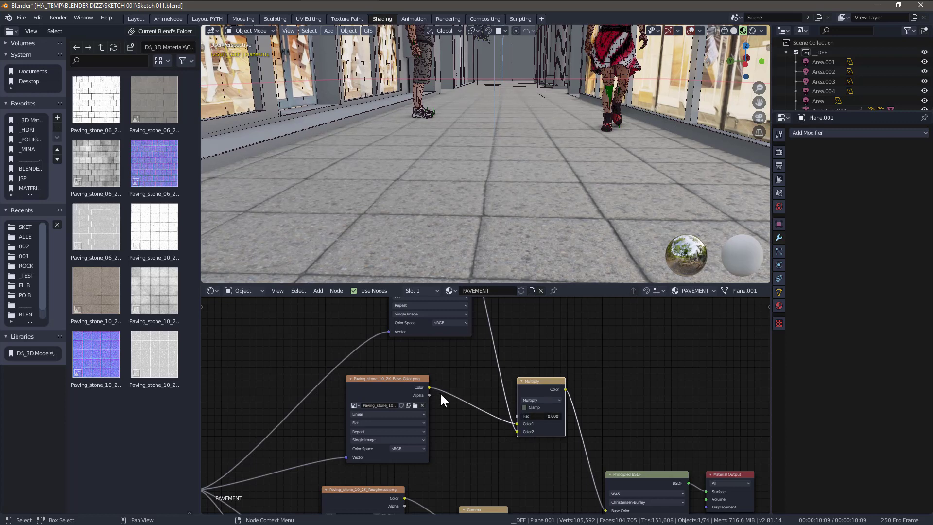
{"action": "left_click_drag", "start_coordinate": [399, 379], "coordinate": [404, 371]}
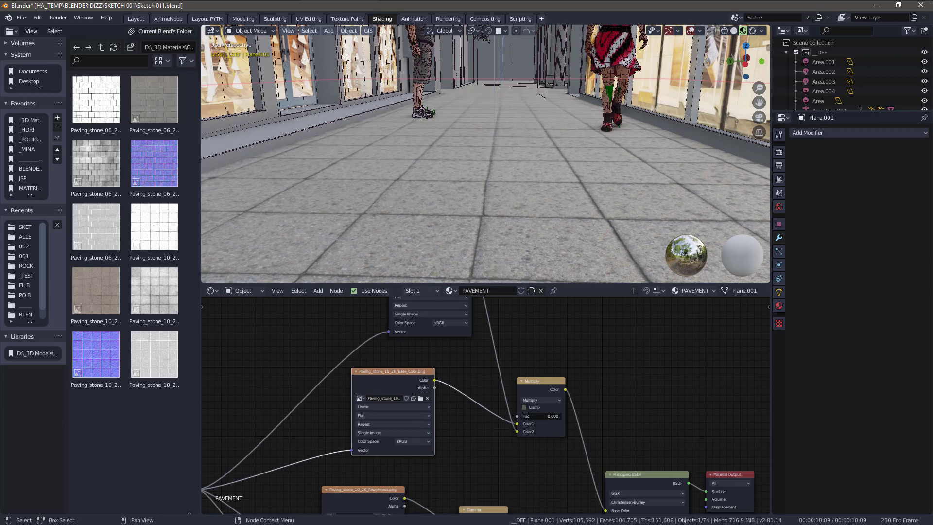
{"action": "left_click_drag", "start_coordinate": [539, 416], "coordinate": [559, 416]}
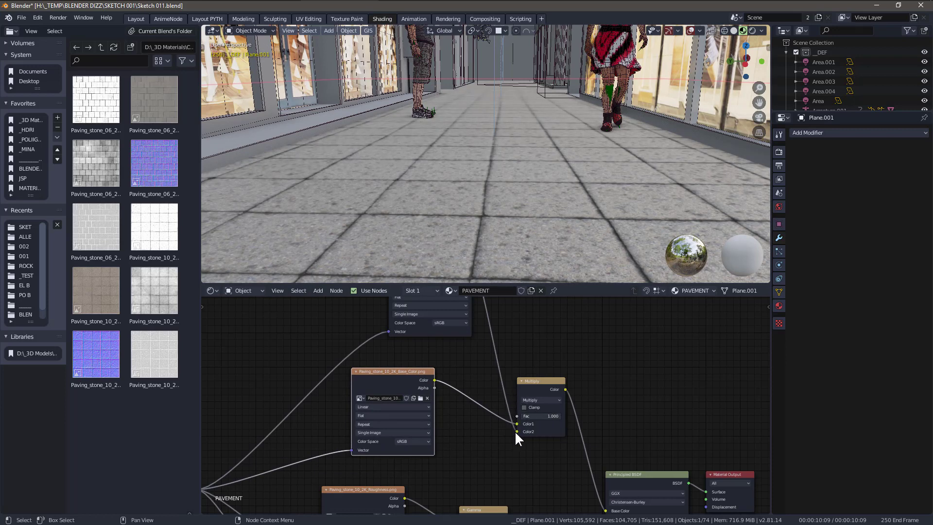
Switch the Multiply inputs back to AO in Color1 and base color in Color2, and set the factor to 0.
{"action": "left_click_drag", "start_coordinate": [515, 431], "coordinate": [515, 424]}
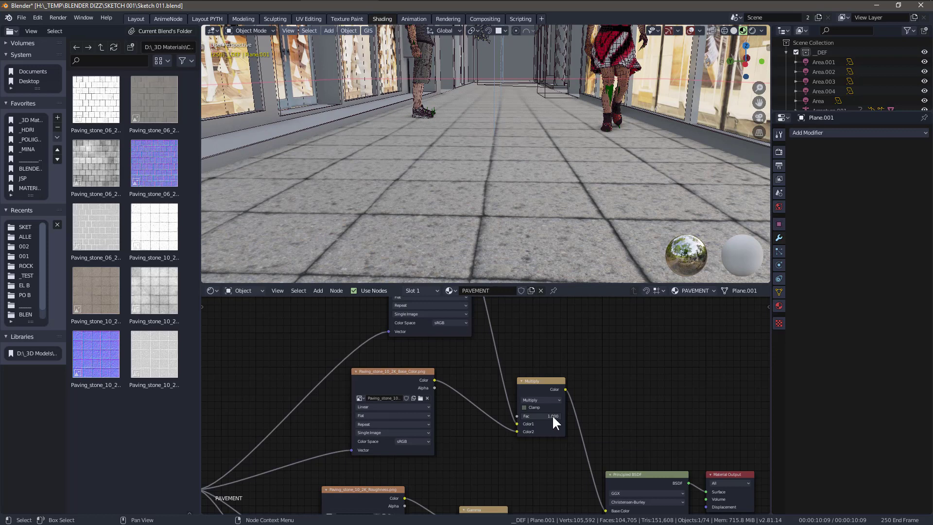
{"action": "left_click_drag", "start_coordinate": [551, 415], "coordinate": [516, 415]}
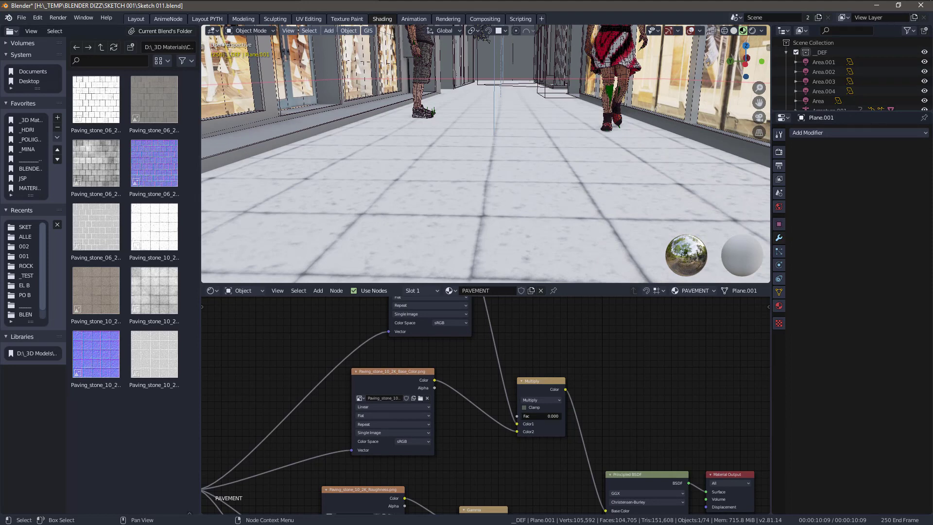
Swap the Multiply node's inputs so the base color texture feeds Color1 and AO feeds Color2, and set the factor to 0.508.
{"action": "left_click_drag", "start_coordinate": [516, 415], "coordinate": [561, 416]}
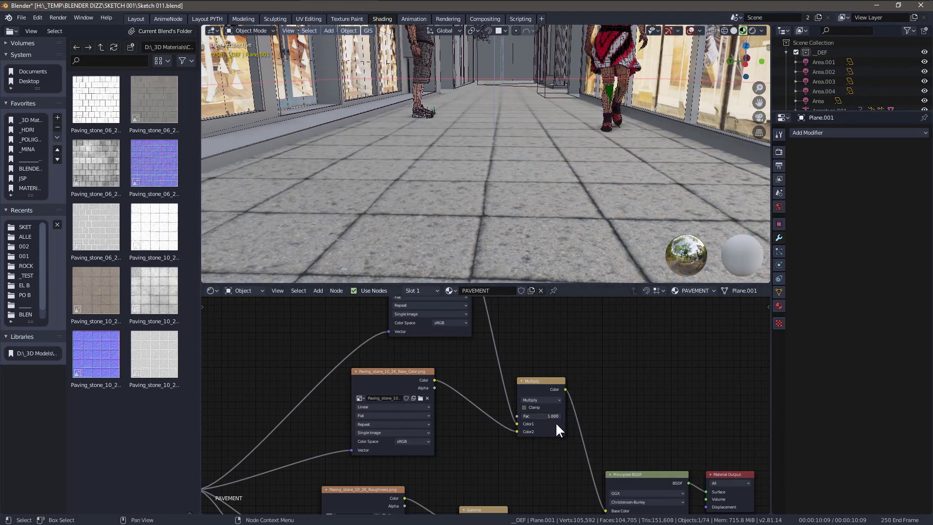
{"action": "left_click_drag", "start_coordinate": [517, 422], "coordinate": [515, 430]}
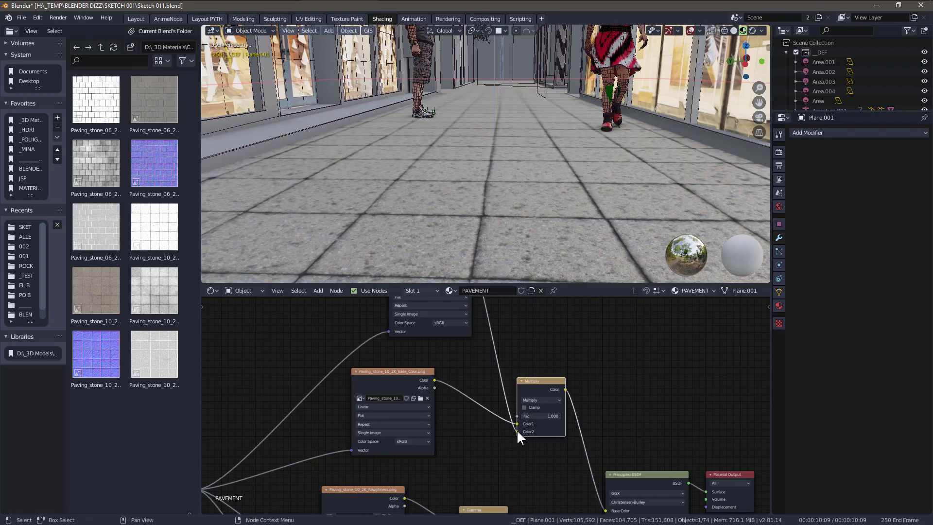
{"action": "left_click_drag", "start_coordinate": [517, 423], "coordinate": [542, 418]}
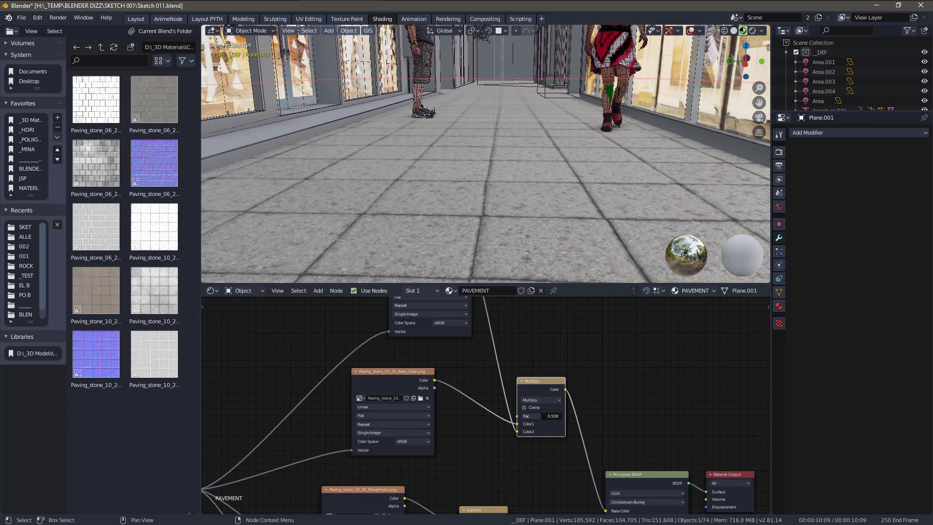
Check the paving on the street floor from several angles and save the file.
{"action": "middle_click_drag", "start_coordinate": [493, 249], "coordinate": [475, 188]}
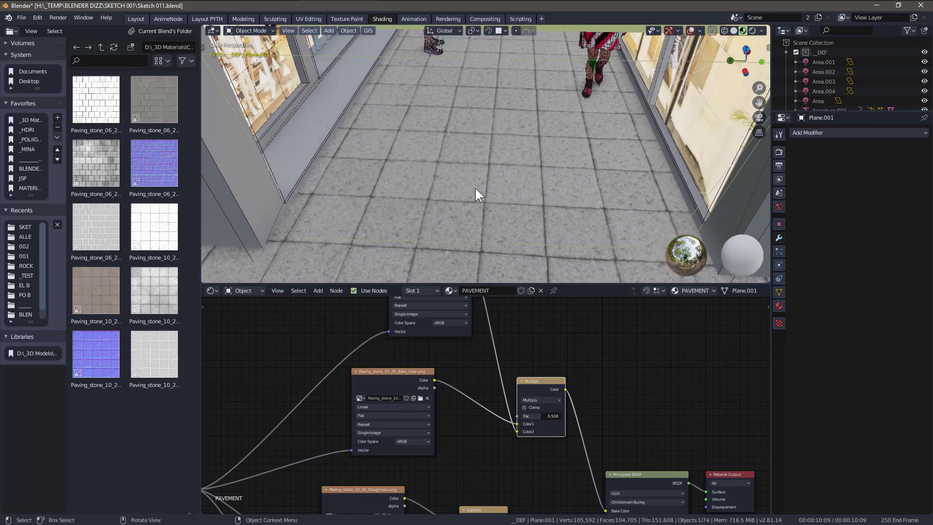
{"action": "middle_click_drag", "start_coordinate": [475, 188], "coordinate": [490, 147]}
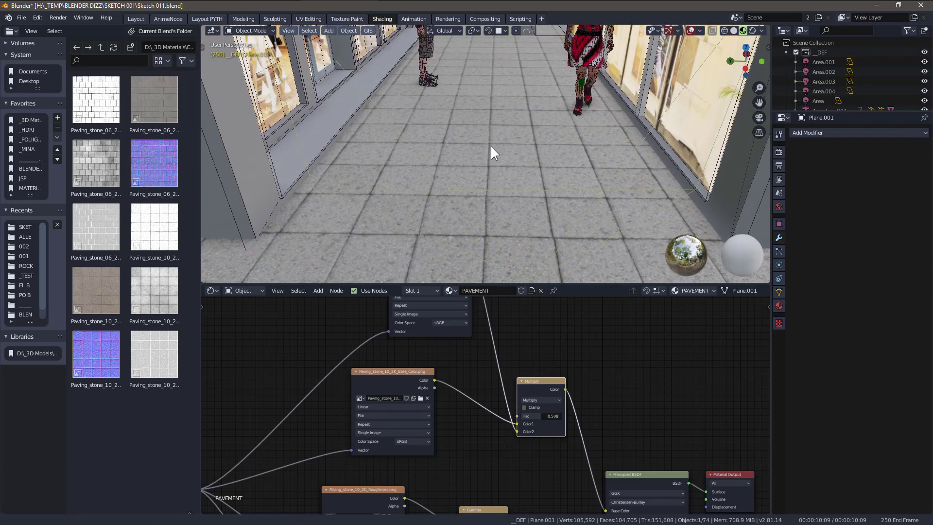
{"action": "middle_click_drag", "start_coordinate": [506, 208], "coordinate": [516, 151]}
{"action": "scroll", "coordinate": [514, 171], "scroll_direction": "up", "scroll_amount": 3}
{"action": "scroll", "coordinate": [505, 206], "scroll_direction": "down", "scroll_amount": 4}
{"action": "key", "text": "ctrl+s"}
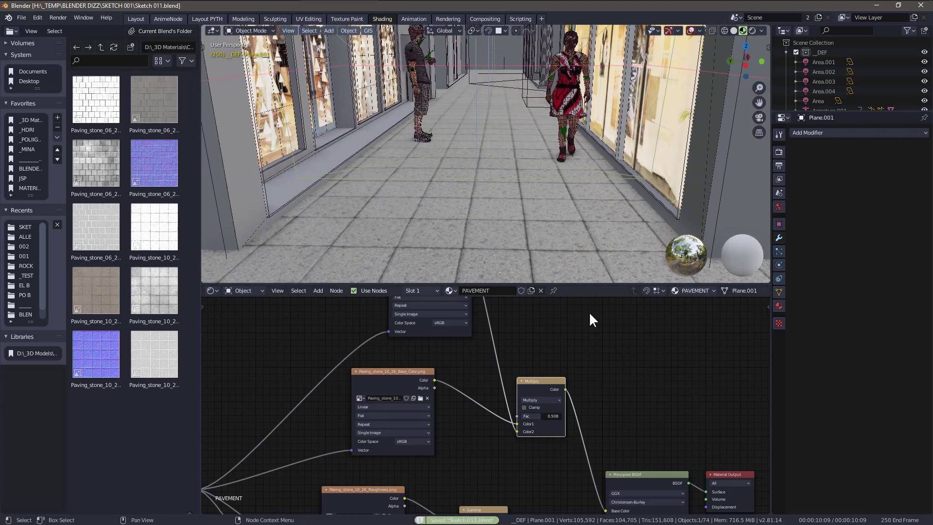
Move the Material Output node well away from the Principled BSDF to free space between the two nodes.
{"action": "middle_click_drag", "start_coordinate": [661, 393], "coordinate": [548, 340]}
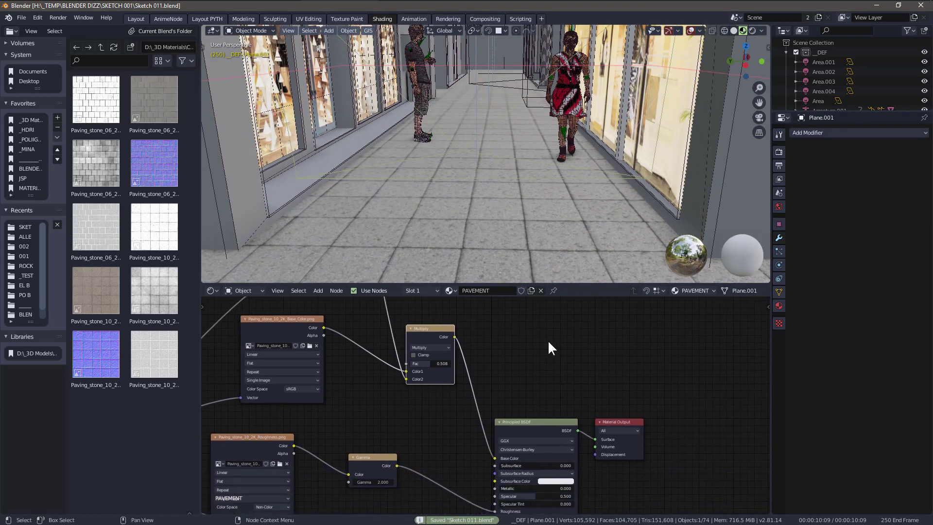
{"action": "scroll", "coordinate": [548, 341], "scroll_direction": "down", "scroll_amount": 4}
{"action": "scroll", "coordinate": [548, 341], "scroll_direction": "down", "scroll_amount": 3}
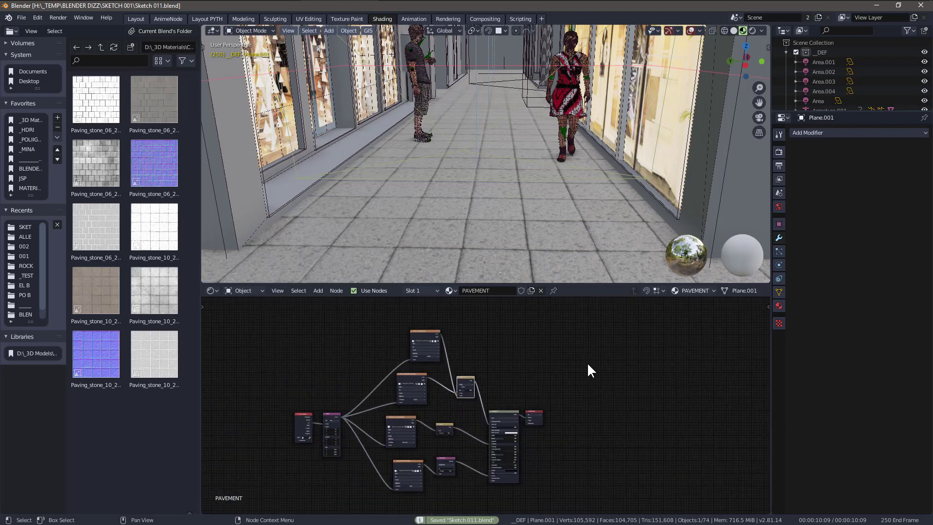
{"action": "scroll", "coordinate": [538, 345], "scroll_direction": "up", "scroll_amount": 2}
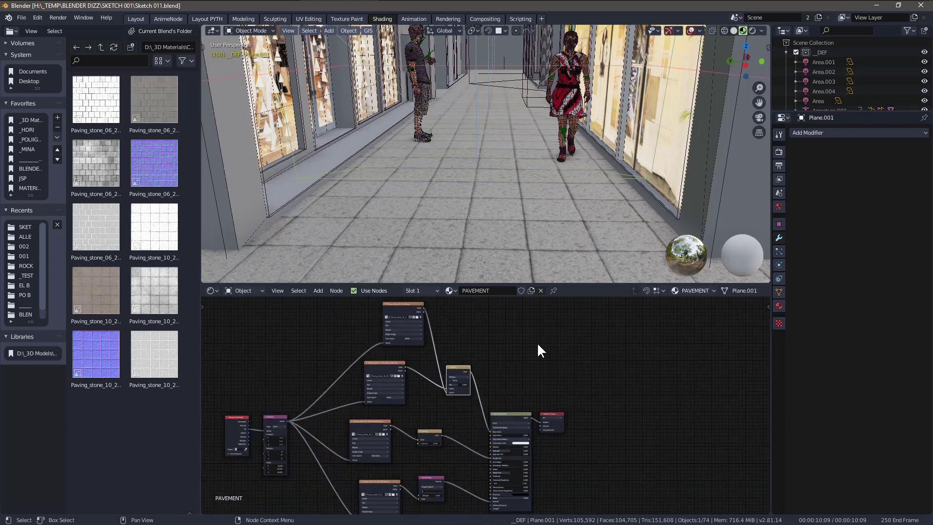
{"action": "scroll", "coordinate": [537, 342], "scroll_direction": "up", "scroll_amount": 1}
{"action": "scroll", "coordinate": [603, 355], "scroll_direction": "up", "scroll_amount": 1}
{"action": "scroll", "coordinate": [519, 375], "scroll_direction": "up", "scroll_amount": 1}
{"action": "scroll", "coordinate": [569, 412], "scroll_direction": "up", "scroll_amount": 1}
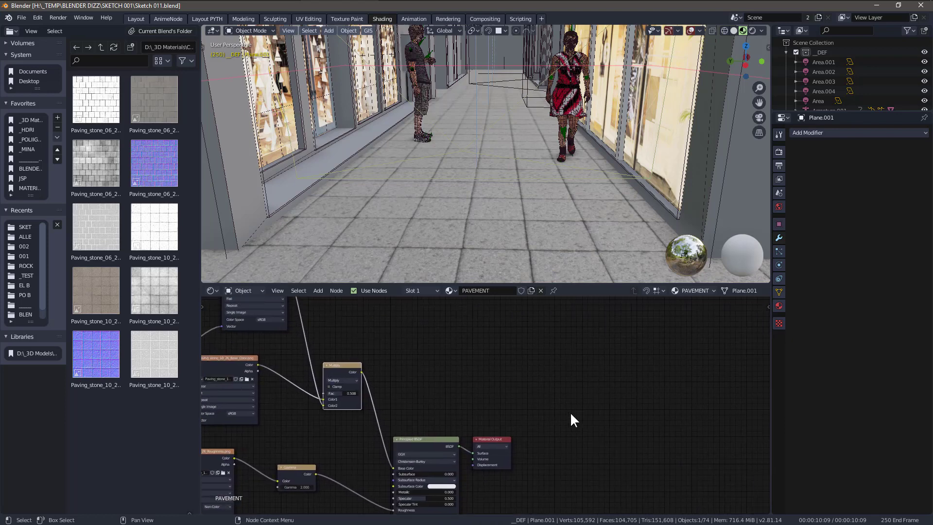
{"action": "left_click_drag", "start_coordinate": [500, 439], "coordinate": [687, 368]}
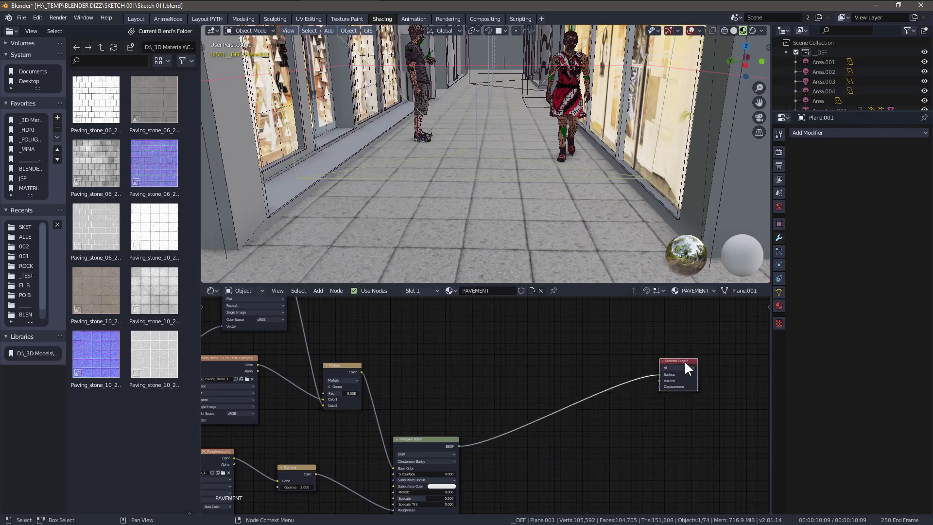
Examine the pavement's surface detail and tile repetition along the street from close up and farther away.
{"action": "scroll", "coordinate": [507, 220], "scroll_direction": "up", "scroll_amount": 2}
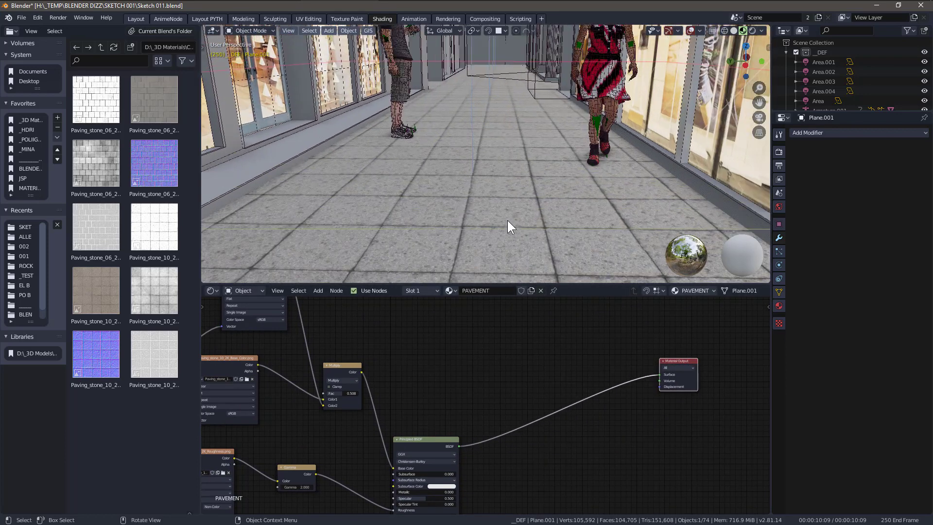
{"action": "scroll", "coordinate": [453, 201], "scroll_direction": "up", "scroll_amount": 2}
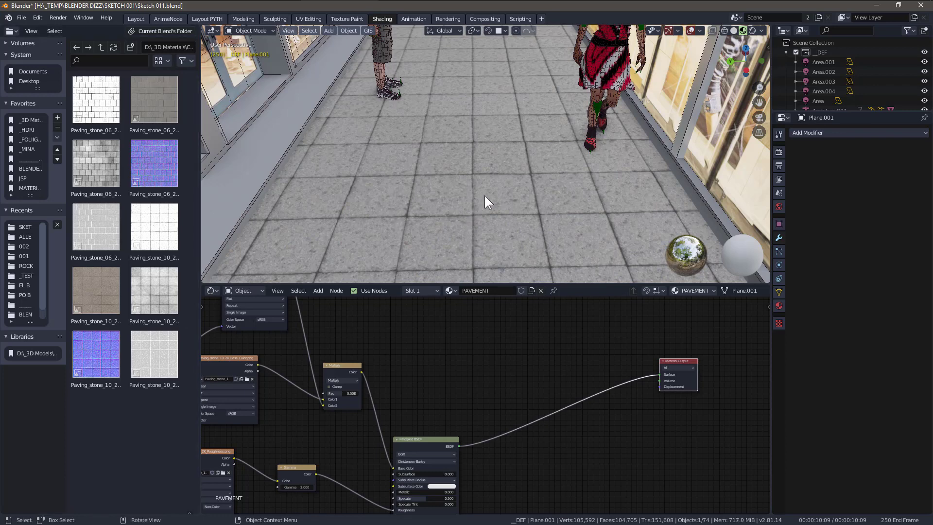
{"action": "scroll", "coordinate": [505, 186], "scroll_direction": "down", "scroll_amount": 8}
{"action": "middle_click_drag", "start_coordinate": [512, 189], "coordinate": [534, 118]}
{"action": "scroll", "coordinate": [521, 200], "scroll_direction": "up", "scroll_amount": 6}
{"action": "scroll", "coordinate": [521, 200], "scroll_direction": "up", "scroll_amount": 1}
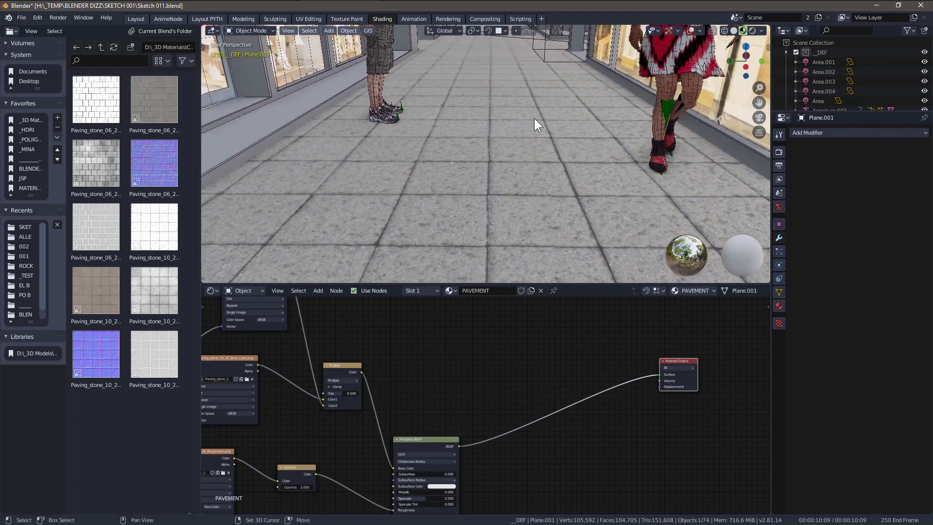
{"action": "scroll", "coordinate": [482, 125], "scroll_direction": "down", "scroll_amount": 4}
{"action": "scroll", "coordinate": [482, 124], "scroll_direction": "down", "scroll_amount": 2}
{"action": "scroll", "coordinate": [482, 126], "scroll_direction": "up", "scroll_amount": 4}
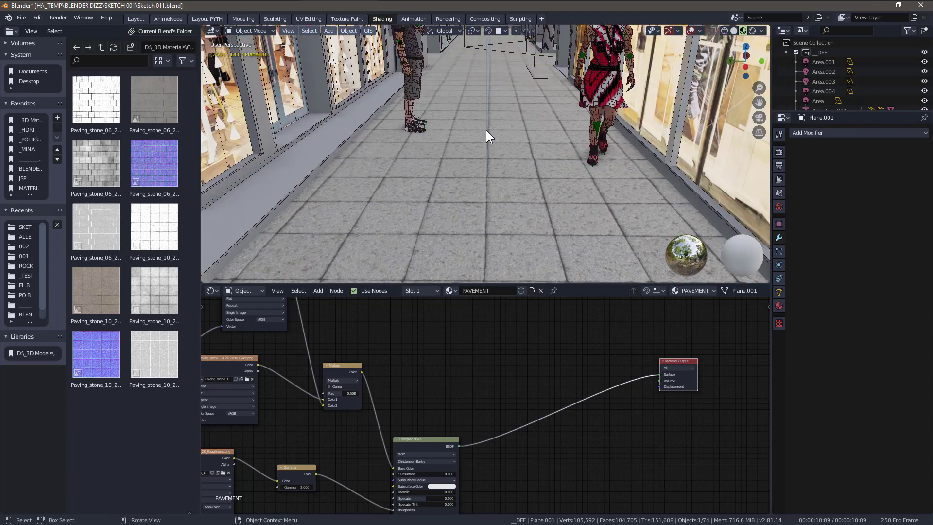
{"action": "middle_click_drag", "start_coordinate": [512, 138], "coordinate": [514, 104], "text": "shift"}
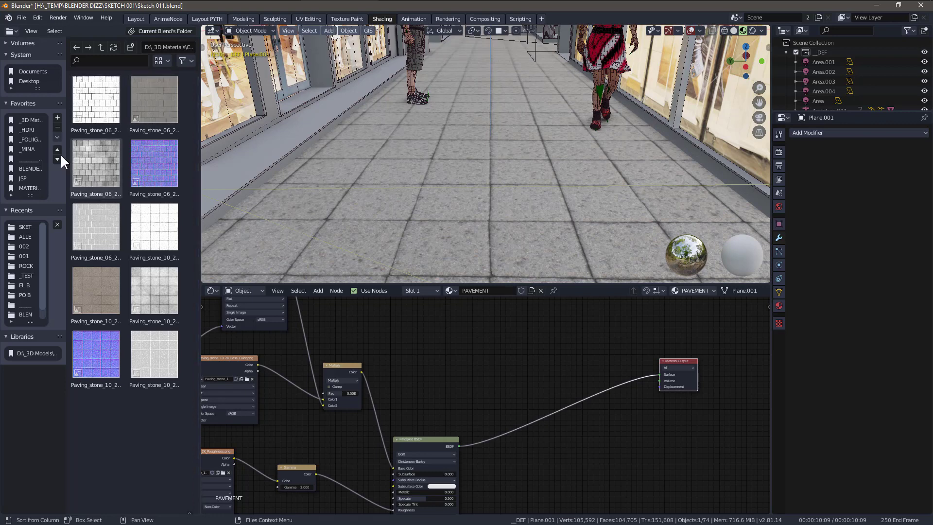
Open the SUBSTANCE folder in the 3D materials library and look through its numbered basecolor and normal maps for a suitable texture.
{"action": "left_click", "coordinate": [32, 120]}
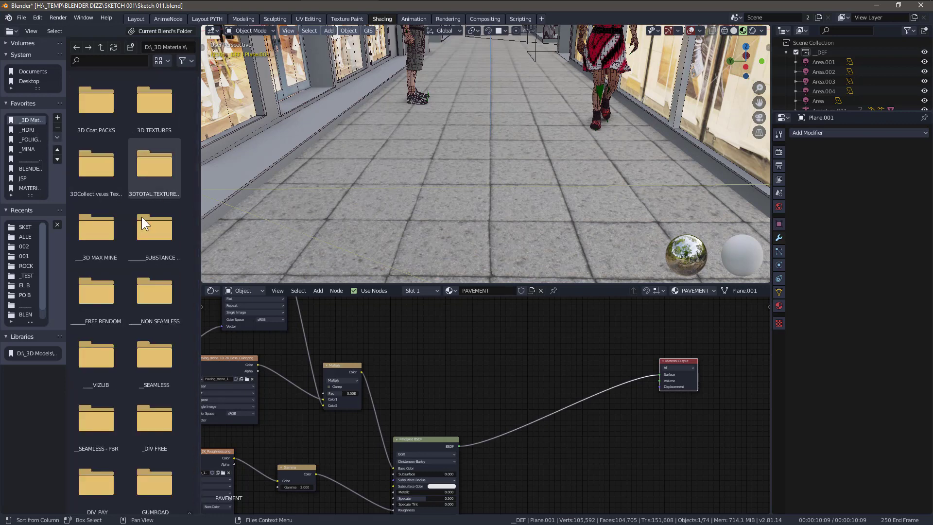
{"action": "double_click", "coordinate": [162, 234]}
{"action": "scroll", "coordinate": [152, 281], "scroll_direction": "down", "scroll_amount": 6}
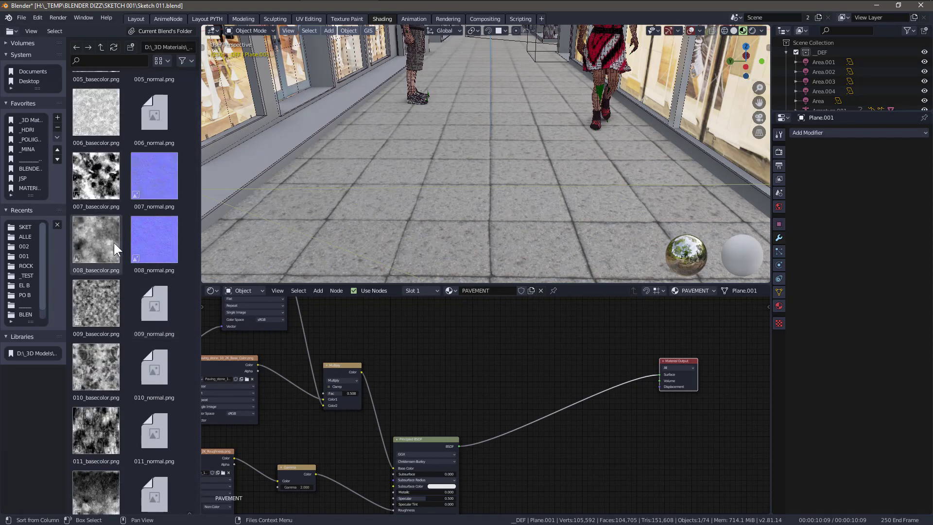
{"action": "scroll", "coordinate": [105, 233], "scroll_direction": "down", "scroll_amount": 8}
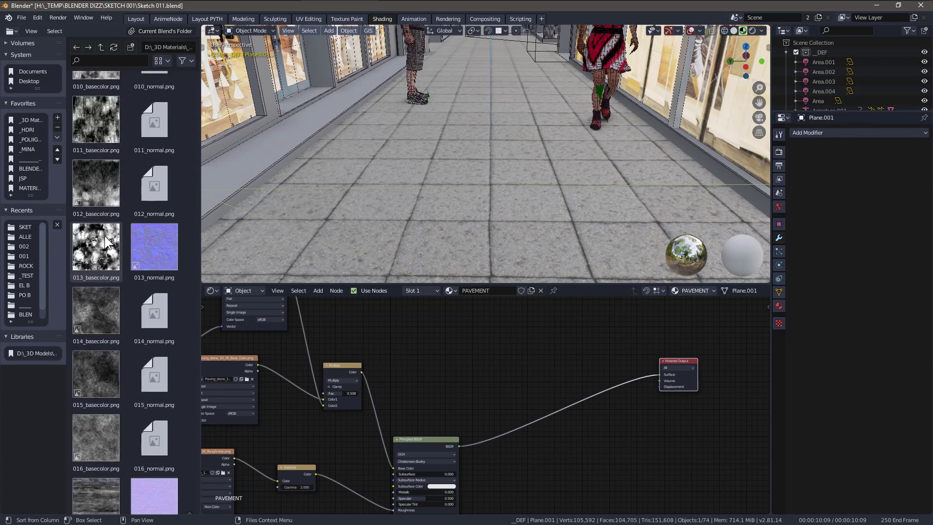
{"action": "scroll", "coordinate": [104, 234], "scroll_direction": "down", "scroll_amount": 10}
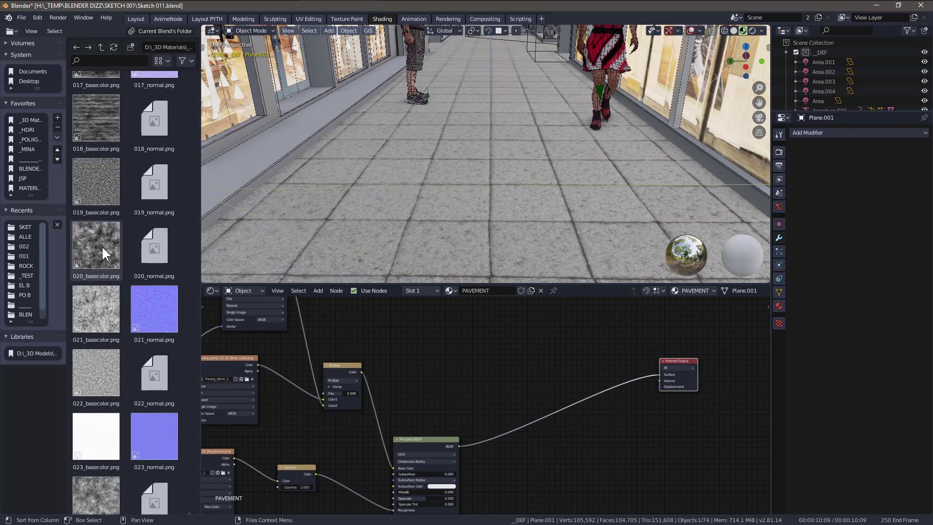
{"action": "scroll", "coordinate": [102, 246], "scroll_direction": "down", "scroll_amount": 8}
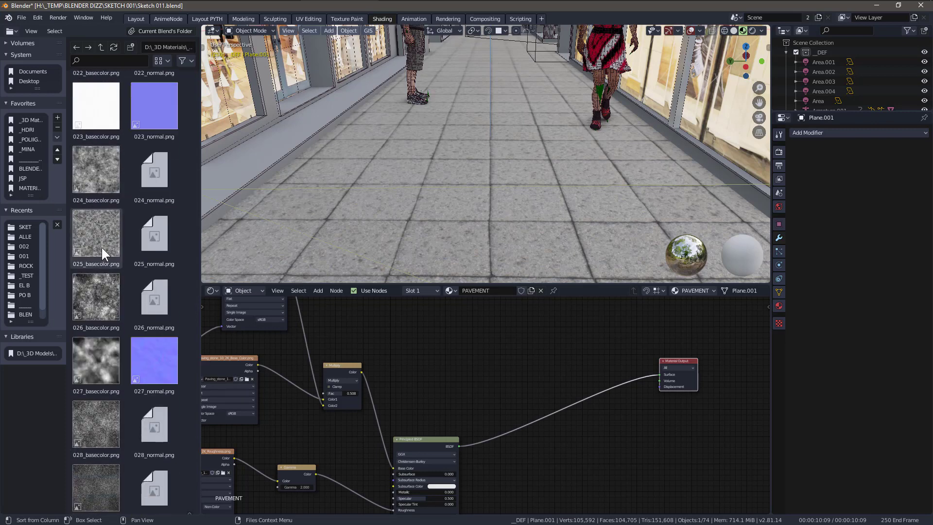
{"action": "scroll", "coordinate": [101, 246], "scroll_direction": "down", "scroll_amount": 8}
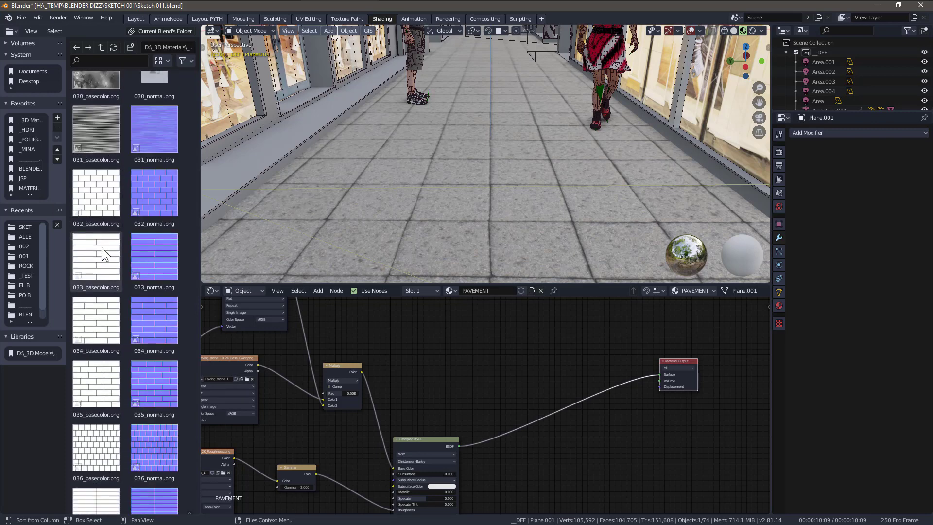
{"action": "scroll", "coordinate": [102, 257], "scroll_direction": "down", "scroll_amount": 14}
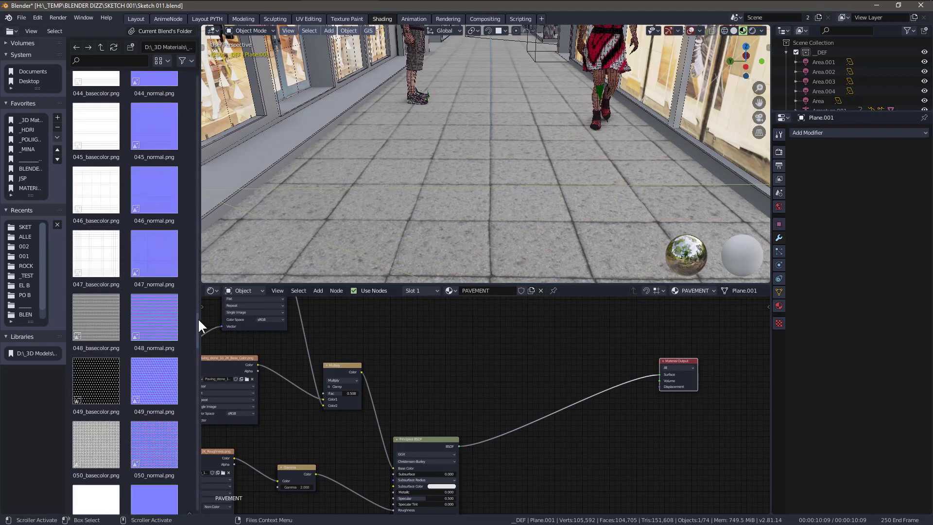
{"action": "scroll", "coordinate": [197, 325], "scroll_direction": "down", "scroll_amount": 1}
{"action": "left_click_drag", "start_coordinate": [198, 335], "coordinate": [211, 513]}
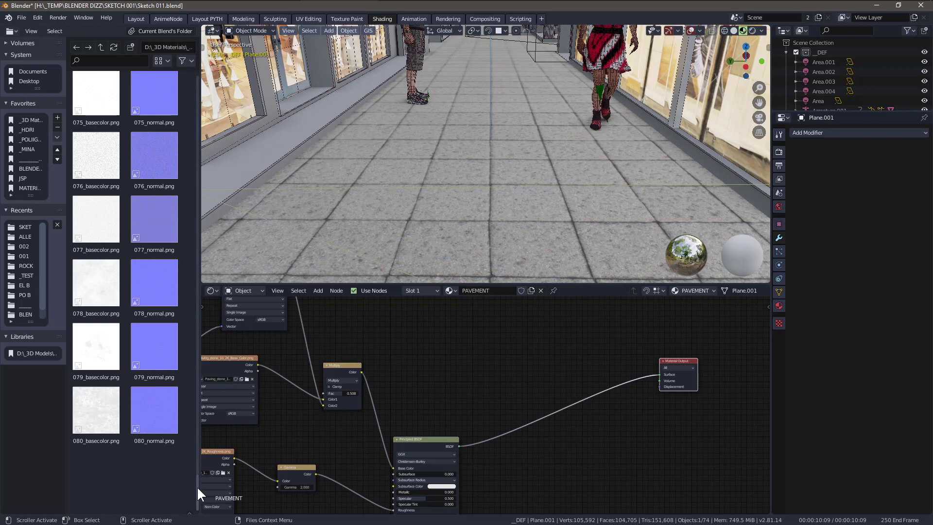
{"action": "scroll", "coordinate": [153, 368], "scroll_direction": "up", "scroll_amount": 5}
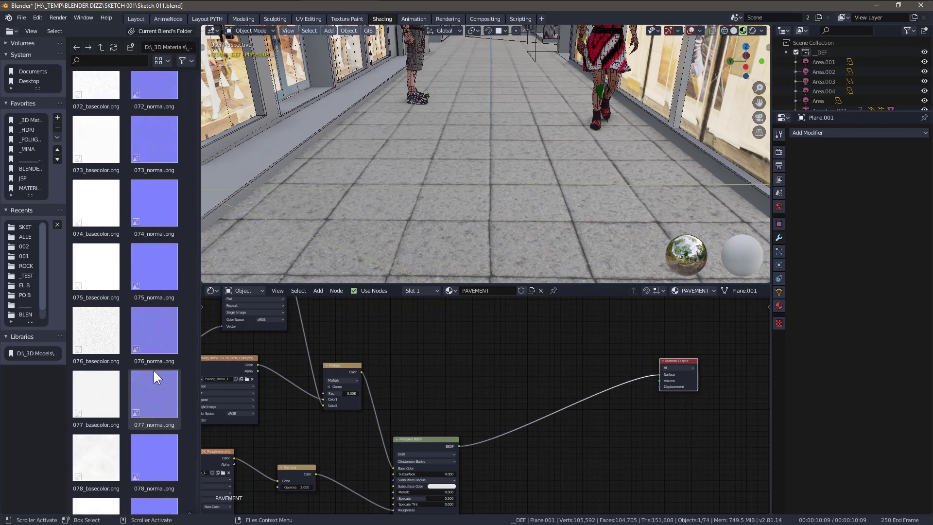
{"action": "scroll", "coordinate": [116, 383], "scroll_direction": "up", "scroll_amount": 3}
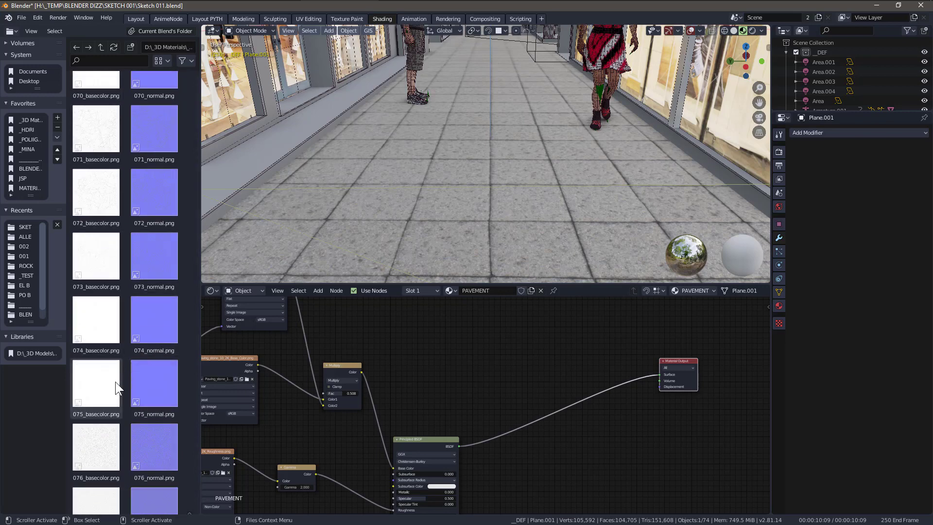
{"action": "scroll", "coordinate": [115, 380], "scroll_direction": "up", "scroll_amount": 6}
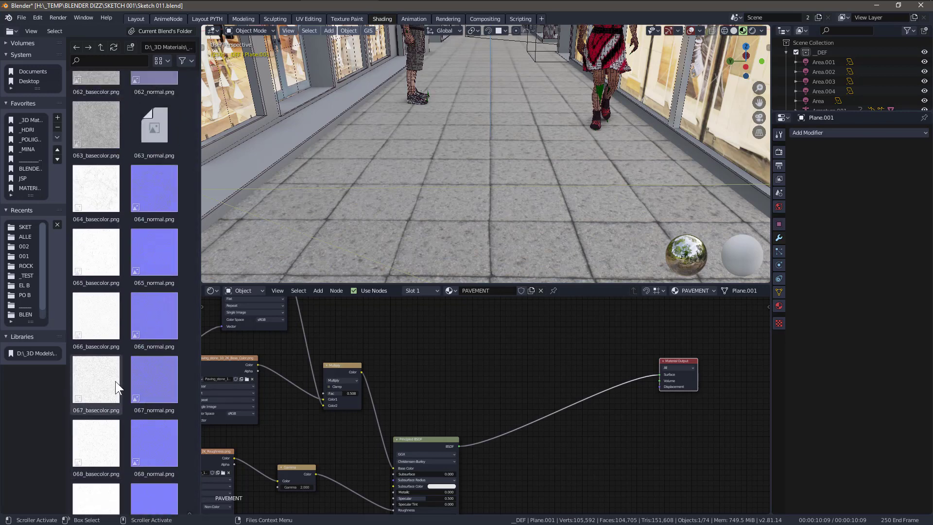
{"action": "scroll", "coordinate": [105, 282], "scroll_direction": "down", "scroll_amount": 8}
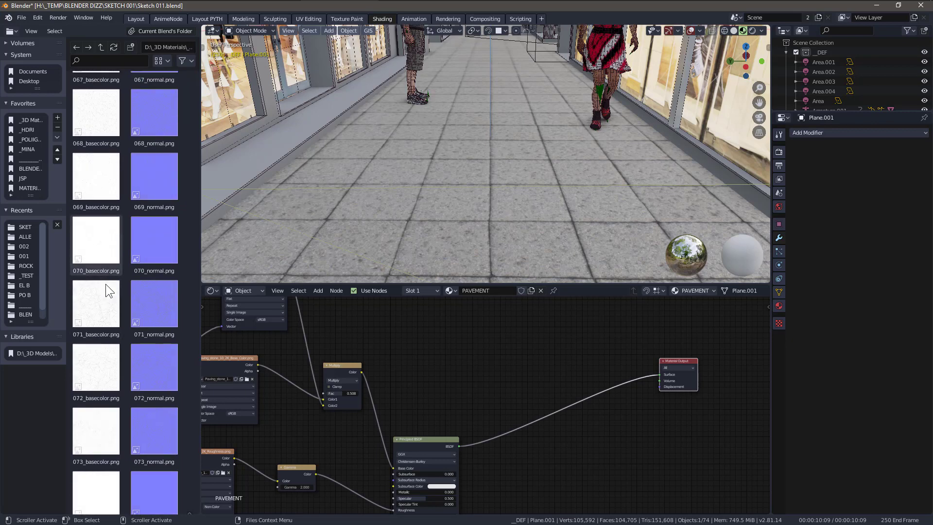
{"action": "scroll", "coordinate": [106, 286], "scroll_direction": "down", "scroll_amount": 8}
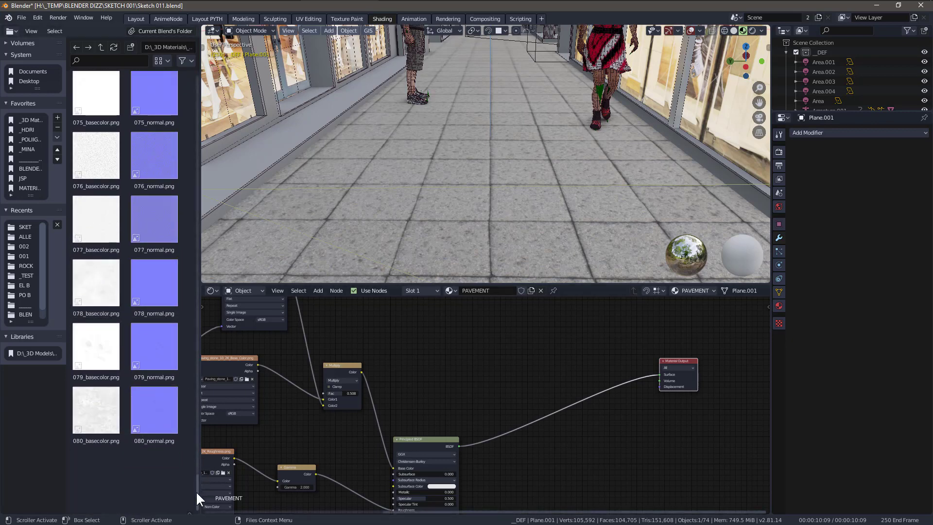
Look through the numbered SUBSTANCE basecolor maps between 005 and 024 for a cloudy grunge texture.
{"action": "left_click_drag", "start_coordinate": [198, 491], "coordinate": [239, 152]}
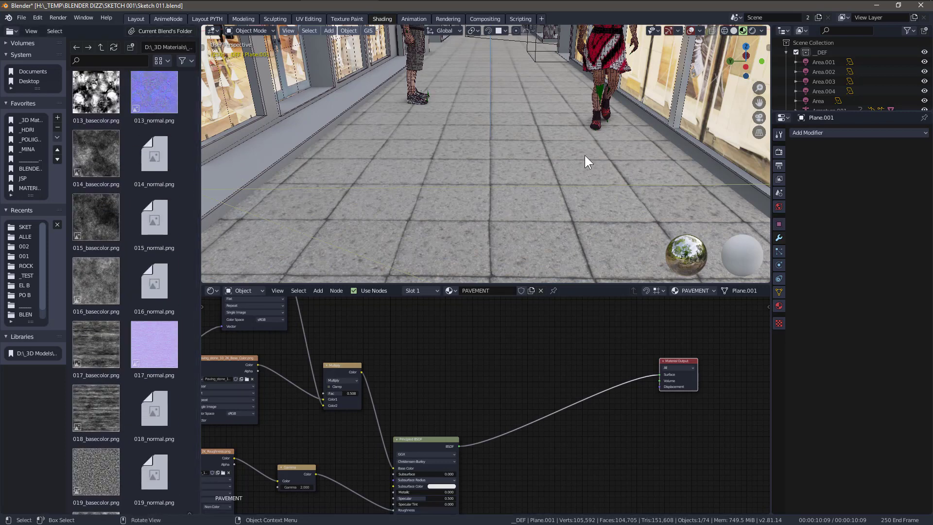
{"action": "scroll", "coordinate": [145, 206], "scroll_direction": "up", "scroll_amount": 5}
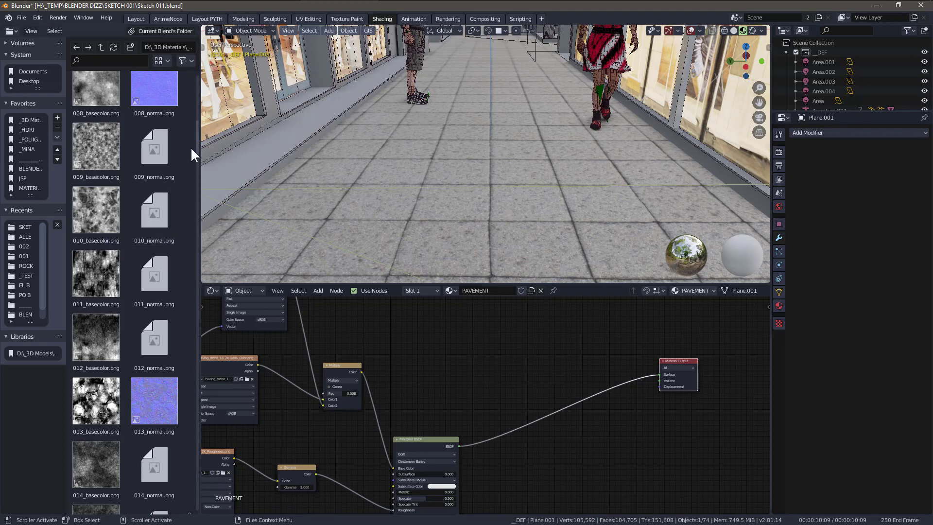
{"action": "mouse_move", "coordinate": [198, 144]}
{"action": "left_mouse_down"}
{"action": "mouse_move", "coordinate": [202, 105]}
{"action": "mouse_move", "coordinate": [196, 138]}
{"action": "left_mouse_up"}
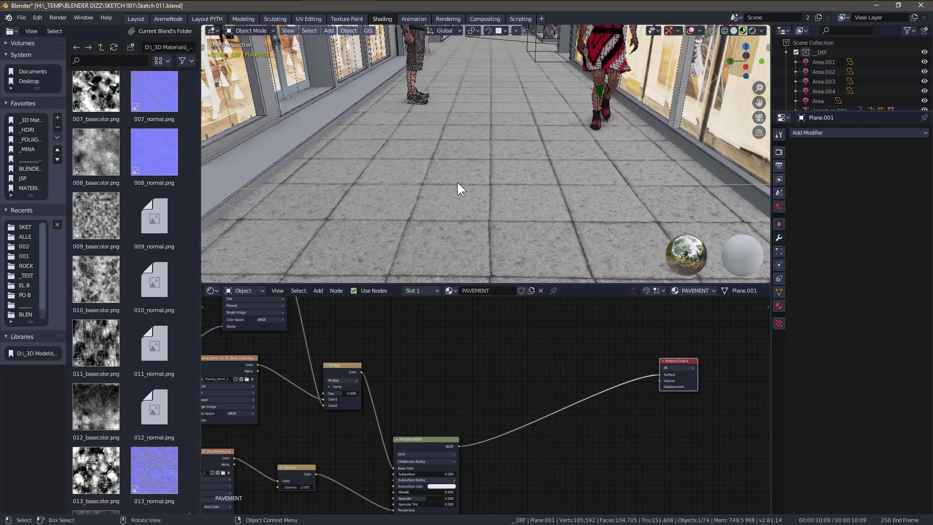
{"action": "scroll", "coordinate": [90, 216], "scroll_direction": "down", "scroll_amount": 6}
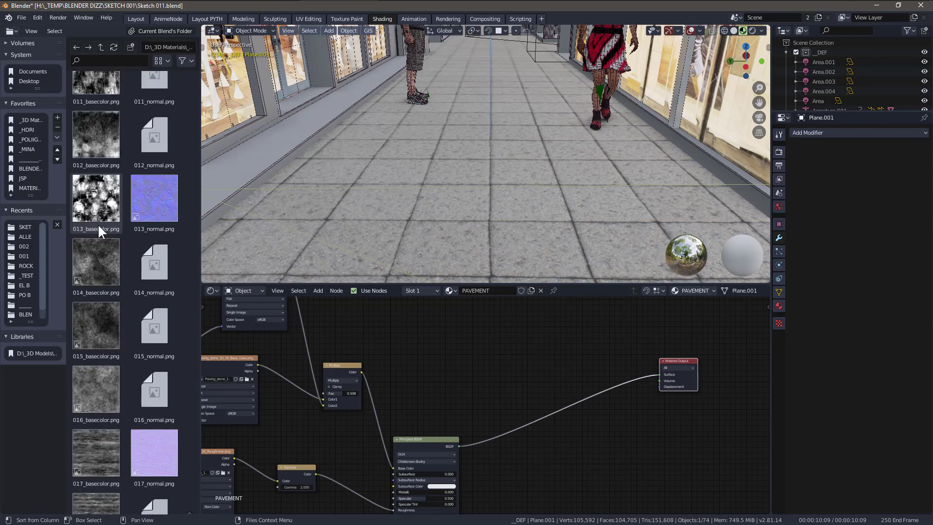
{"action": "scroll", "coordinate": [117, 184], "scroll_direction": "up", "scroll_amount": 7}
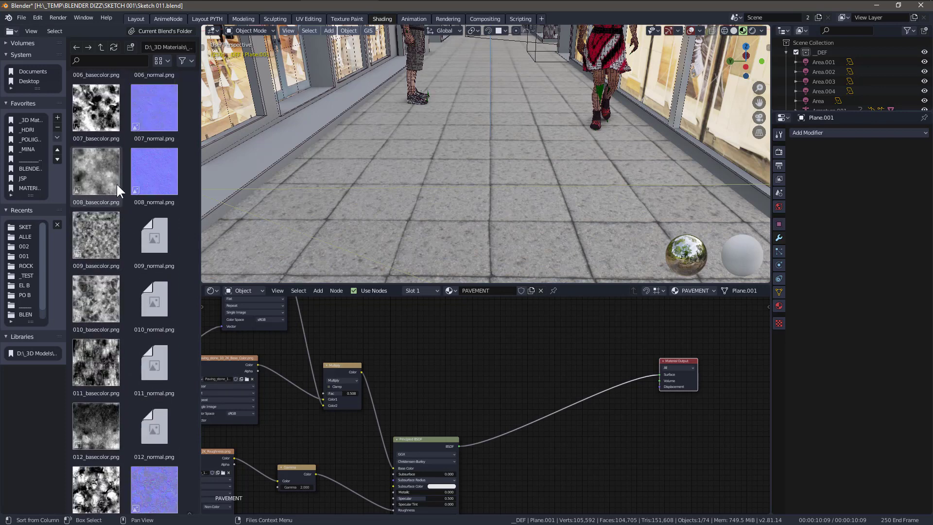
{"action": "scroll", "coordinate": [116, 185], "scroll_direction": "down", "scroll_amount": 2}
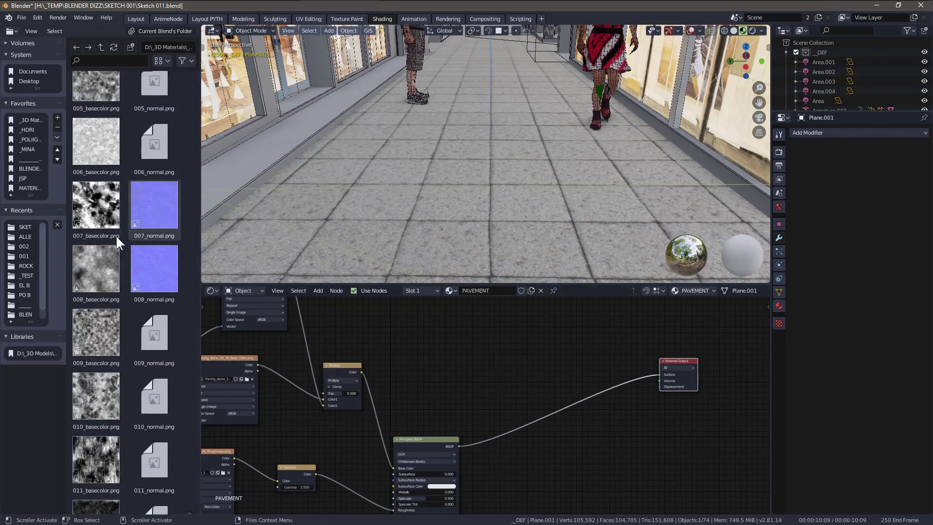
{"action": "scroll", "coordinate": [107, 255], "scroll_direction": "down", "scroll_amount": 5}
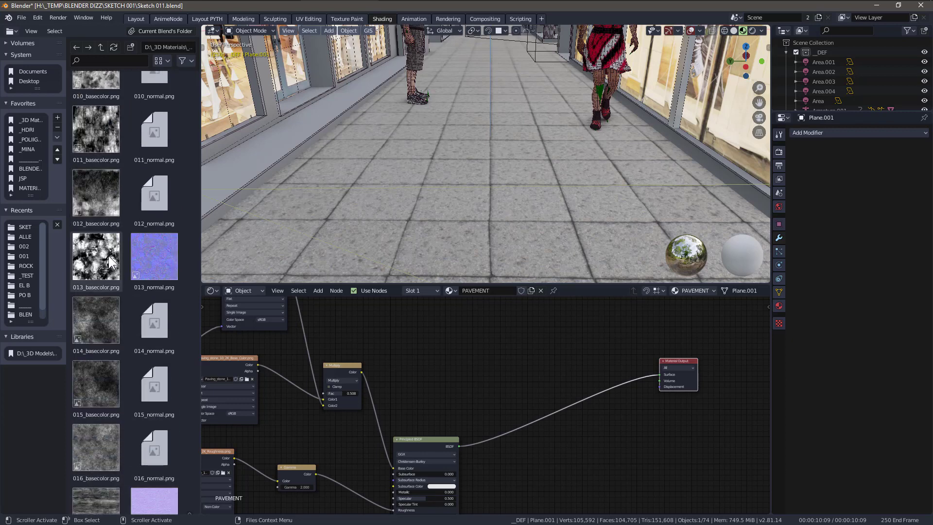
{"action": "scroll", "coordinate": [109, 256], "scroll_direction": "down", "scroll_amount": 6}
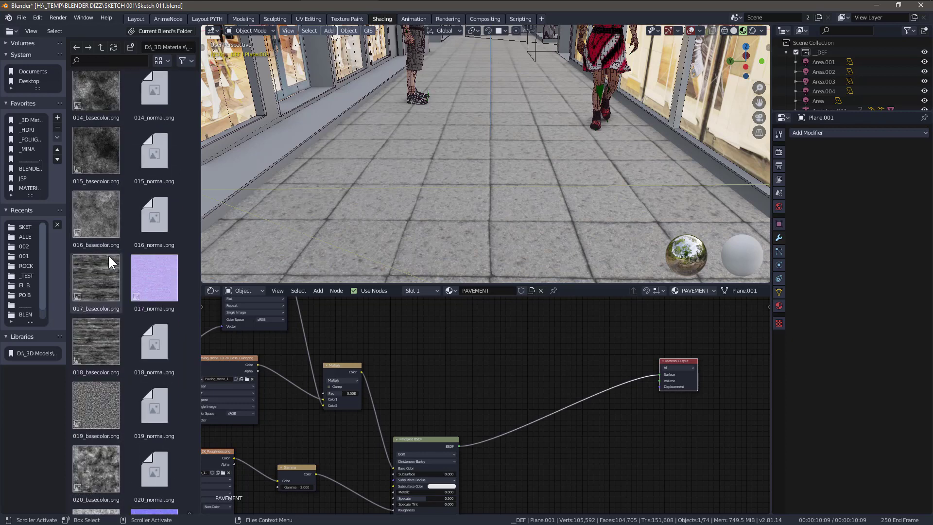
{"action": "scroll", "coordinate": [108, 255], "scroll_direction": "down", "scroll_amount": 2}
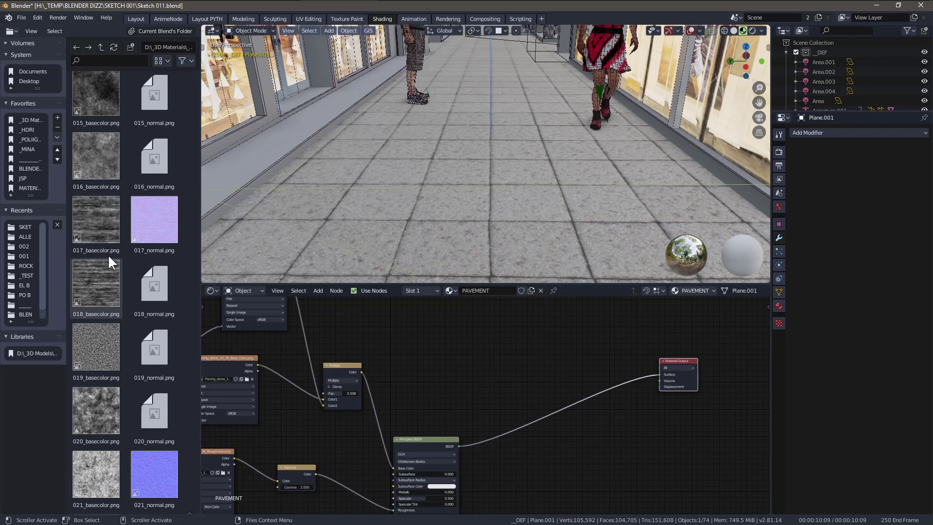
{"action": "scroll", "coordinate": [108, 254], "scroll_direction": "down", "scroll_amount": 5}
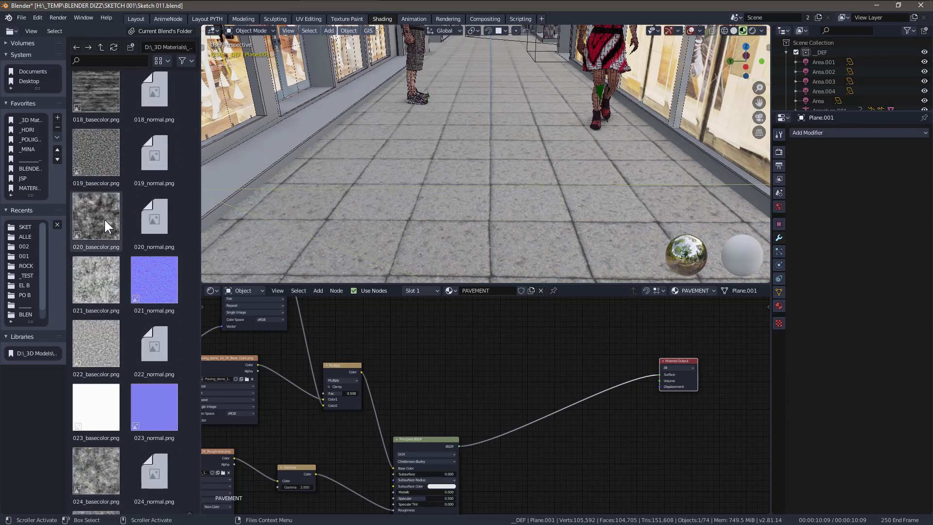
Add 020_basecolor.png as an image texture in the PAVEMENT material and place it in the free space above the Principled BSDF.
{"action": "left_click_drag", "start_coordinate": [104, 217], "coordinate": [464, 354]}
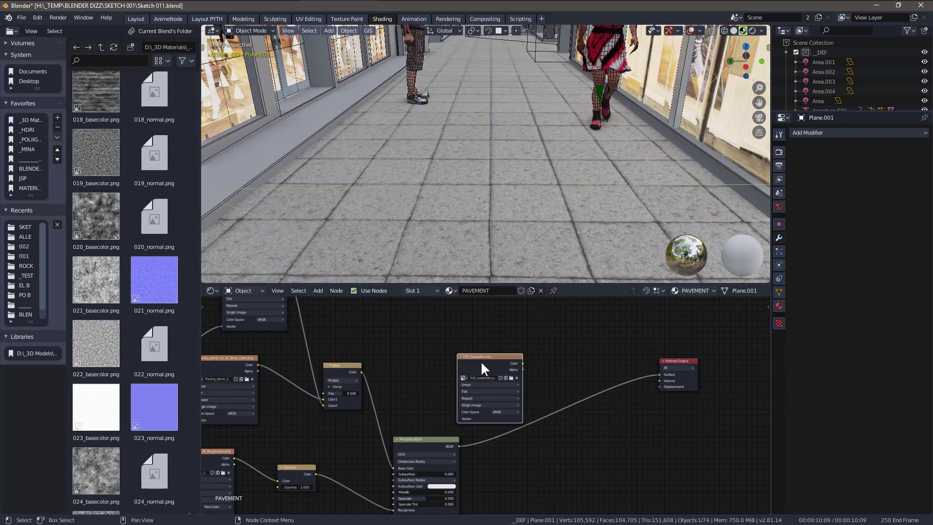
{"action": "scroll", "coordinate": [578, 364], "scroll_direction": "down", "scroll_amount": 2}
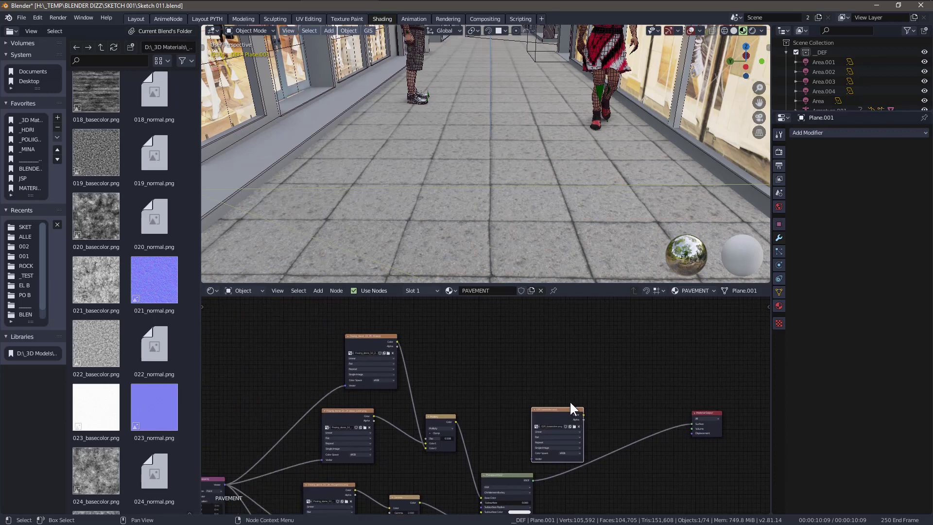
{"action": "left_click", "coordinate": [530, 324]}
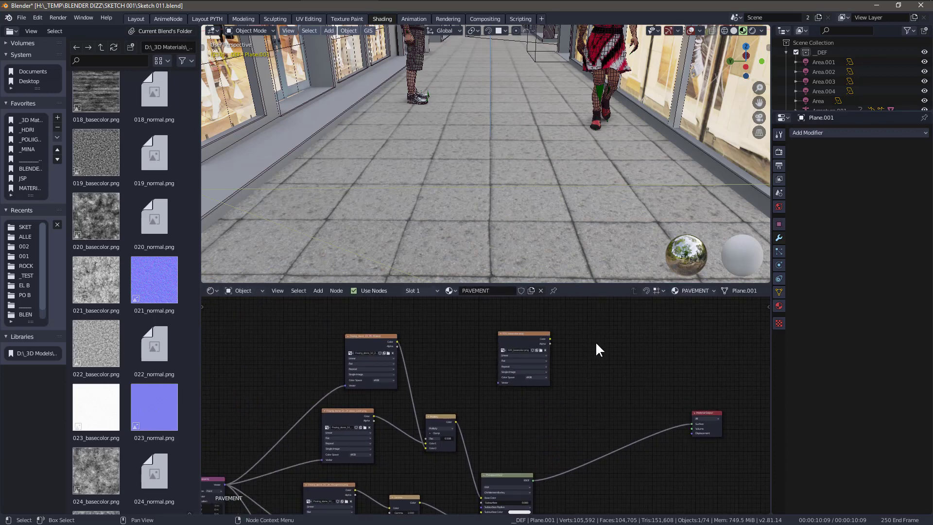
{"action": "key", "text": "shift+a"}
{"action": "mouse_move", "coordinate": [574, 378]}
{"action": "key", "text": "shift+a"}
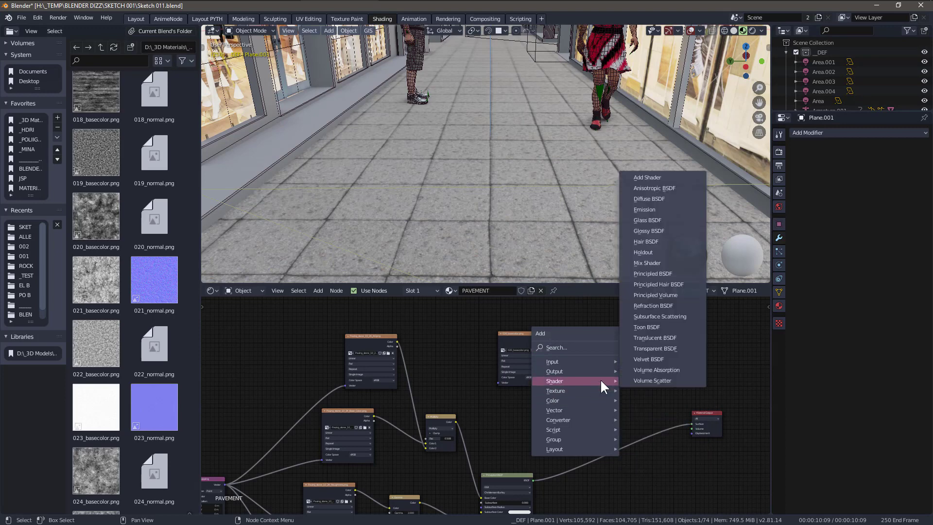
{"action": "left_click", "coordinate": [661, 274]}
{"action": "left_click", "coordinate": [570, 310]}
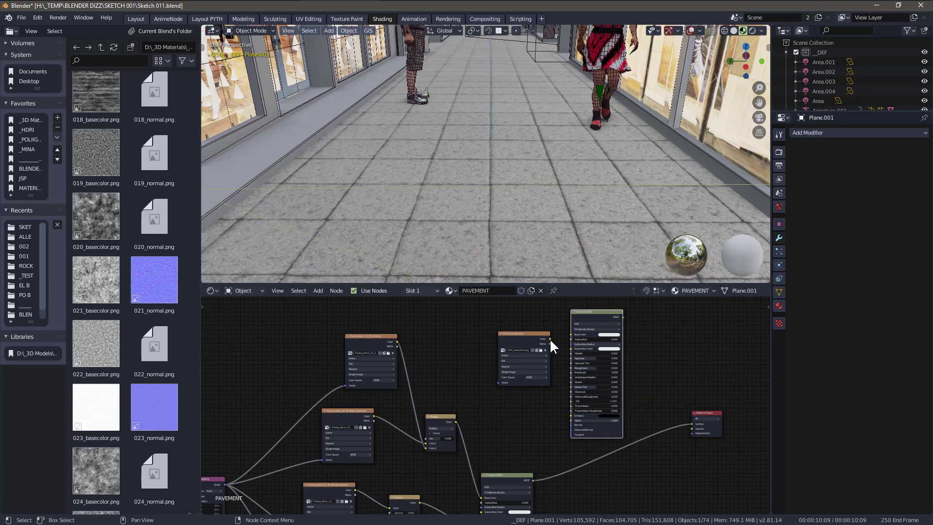
{"action": "left_click_drag", "start_coordinate": [549, 338], "coordinate": [571, 334]}
{"action": "scroll", "coordinate": [703, 358], "scroll_direction": "up", "scroll_amount": 2}
{"action": "middle_click_drag", "start_coordinate": [704, 358], "coordinate": [670, 356]}
{"action": "scroll", "coordinate": [634, 357], "scroll_direction": "up", "scroll_amount": 2}
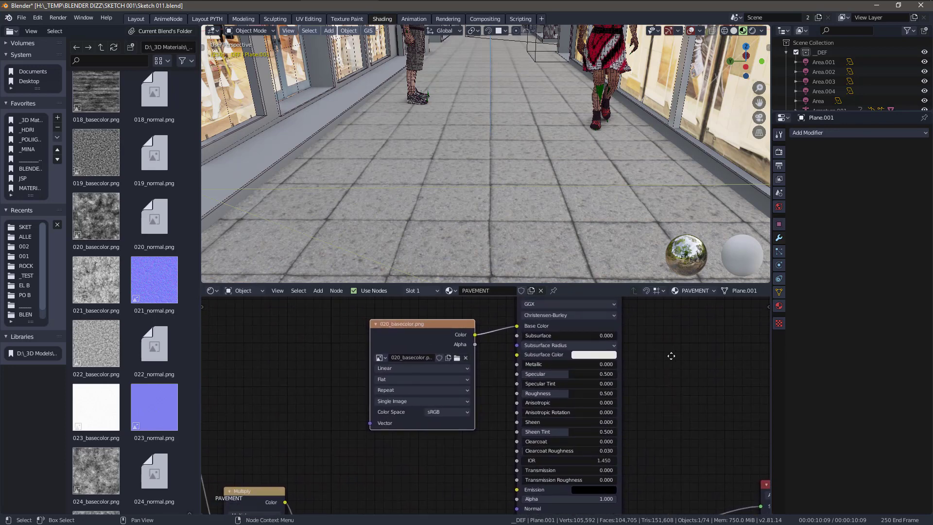
{"action": "scroll", "coordinate": [671, 356], "scroll_direction": "down", "scroll_amount": 2}
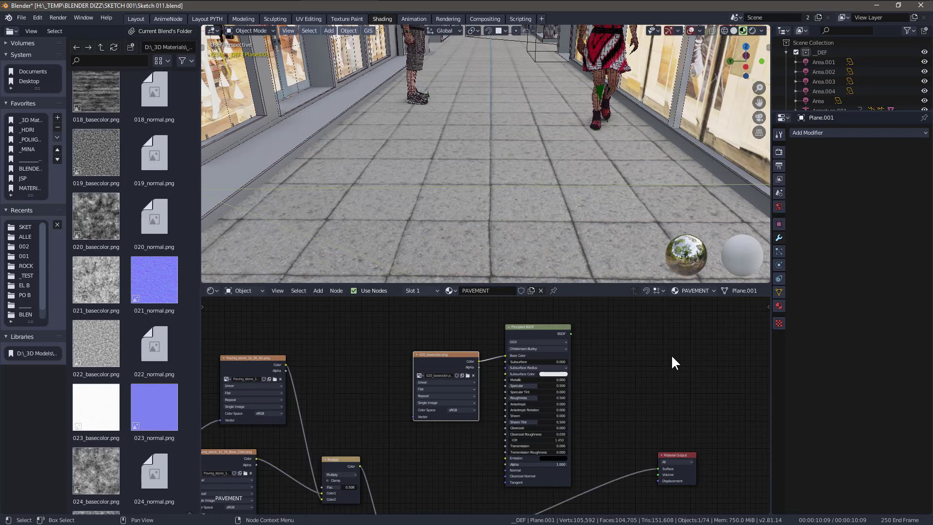
{"action": "scroll", "coordinate": [671, 357], "scroll_direction": "down", "scroll_amount": 1}
{"action": "middle_click_drag", "start_coordinate": [651, 377], "coordinate": [684, 356]}
{"action": "left_click", "coordinate": [572, 324]}
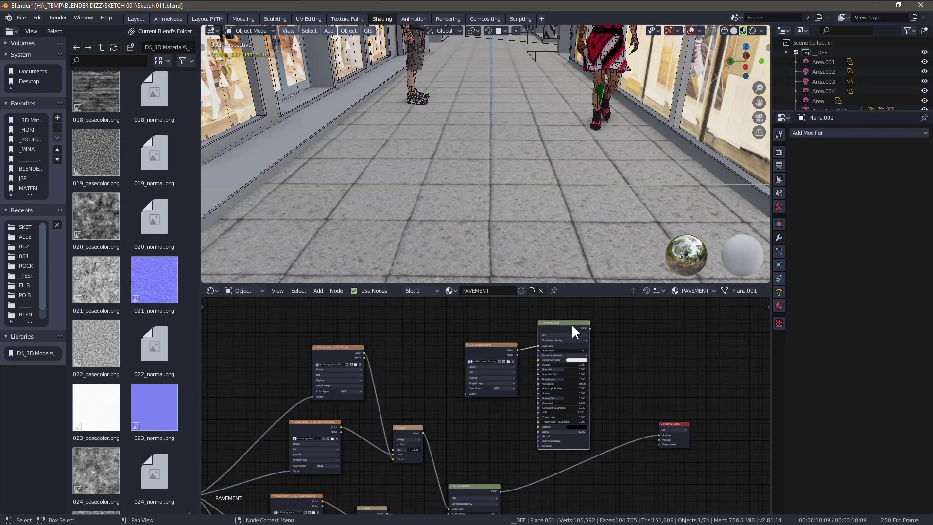
{"action": "key", "text": "Delete"}
Move the AO, base color and Multiply nodes away from the Principled BSDF and bring the 020_basecolor texture closer to them.
{"action": "middle_click_drag", "start_coordinate": [556, 429], "coordinate": [700, 406]}
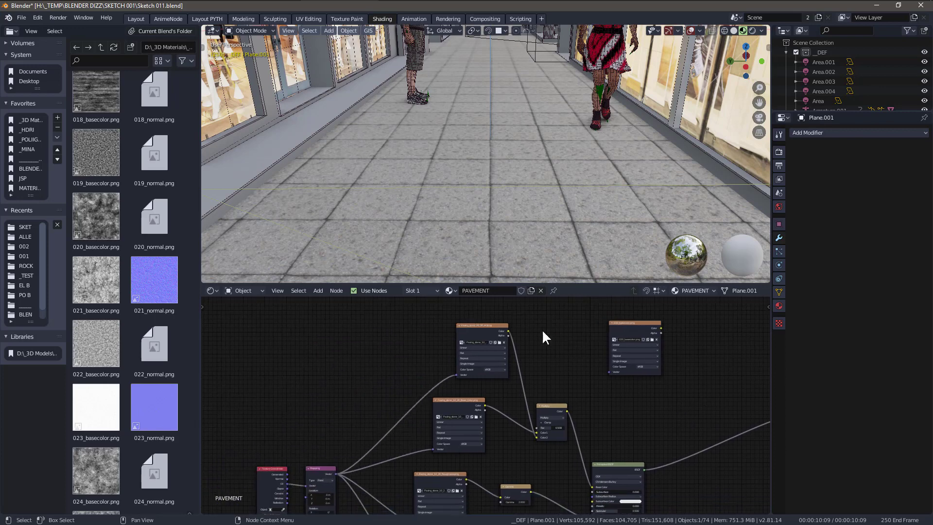
{"action": "left_click_drag", "start_coordinate": [588, 319], "coordinate": [388, 458]}
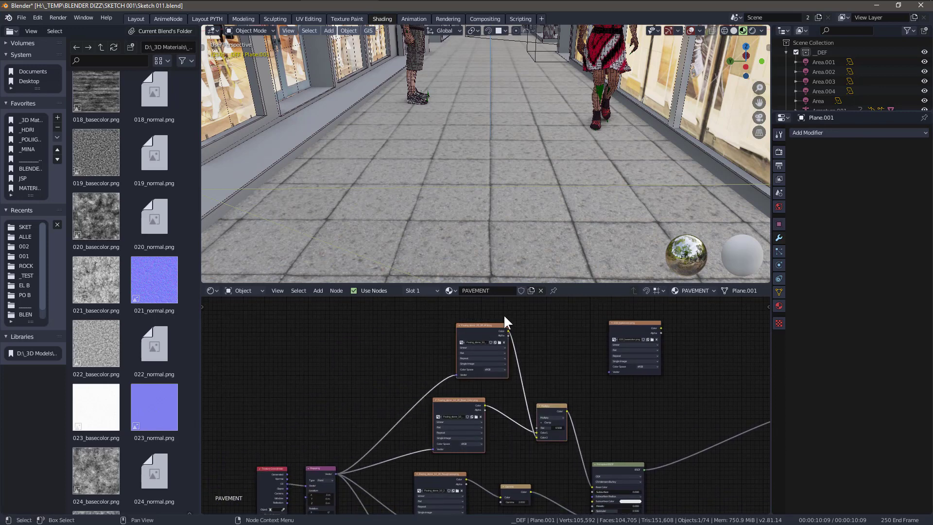
{"action": "left_click_drag", "start_coordinate": [495, 325], "coordinate": [399, 320]}
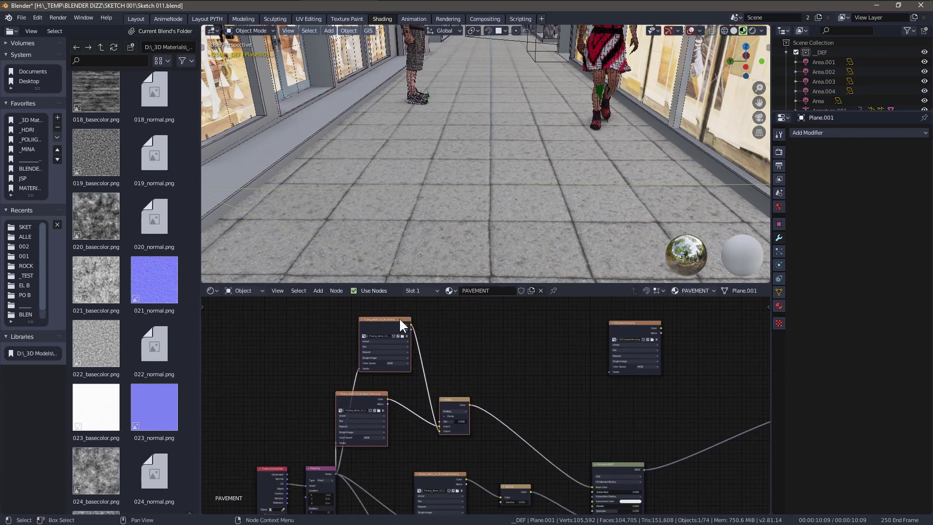
{"action": "middle_click_drag", "start_coordinate": [538, 360], "coordinate": [542, 381]}
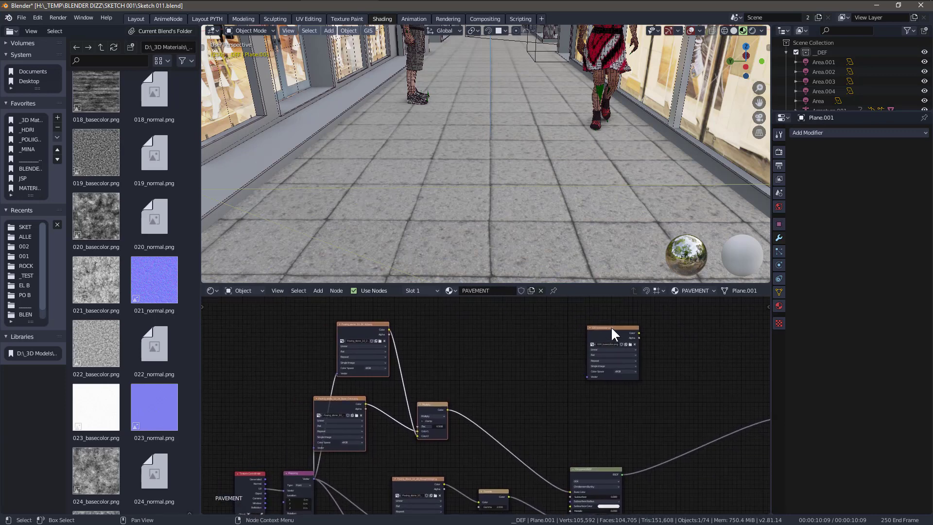
{"action": "left_click_drag", "start_coordinate": [610, 326], "coordinate": [540, 336]}
{"action": "middle_click_drag", "start_coordinate": [618, 415], "coordinate": [633, 393]}
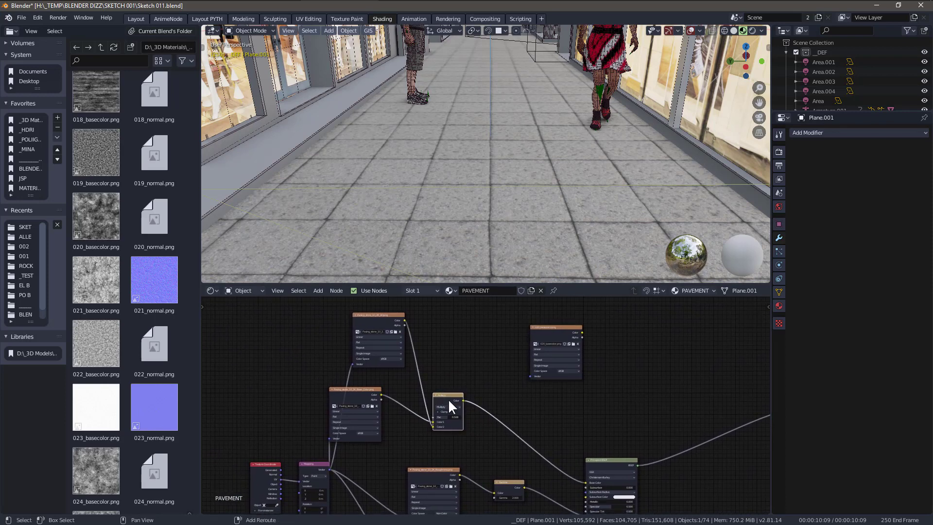
Duplicate the Multiply node beyond the original and connect the 020_basecolor texture's Color to the copy's Color2.
{"action": "key", "text": "shift+d"}
{"action": "left_click", "coordinate": [552, 401]}
{"action": "scroll", "coordinate": [554, 418], "scroll_direction": "up", "scroll_amount": 5}
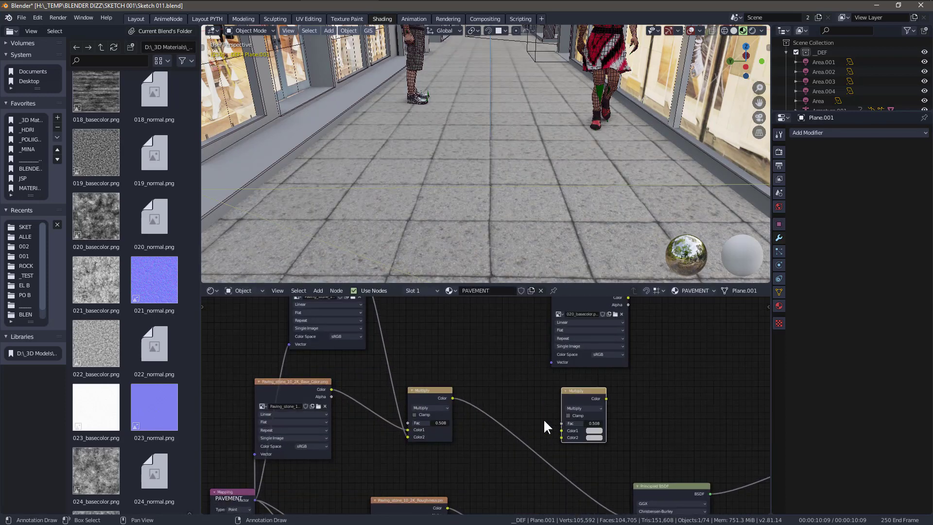
{"action": "mouse_move", "coordinate": [536, 419]}
{"action": "middle_mouse_down"}
{"action": "mouse_move", "coordinate": [505, 380]}
{"action": "mouse_move", "coordinate": [529, 427]}
{"action": "mouse_move", "coordinate": [528, 400]}
{"action": "mouse_move", "coordinate": [525, 423]}
{"action": "middle_mouse_up"}
{"action": "scroll", "coordinate": [502, 384], "scroll_direction": "up", "scroll_amount": 2}
{"action": "scroll", "coordinate": [525, 423], "scroll_direction": "down", "scroll_amount": 1}
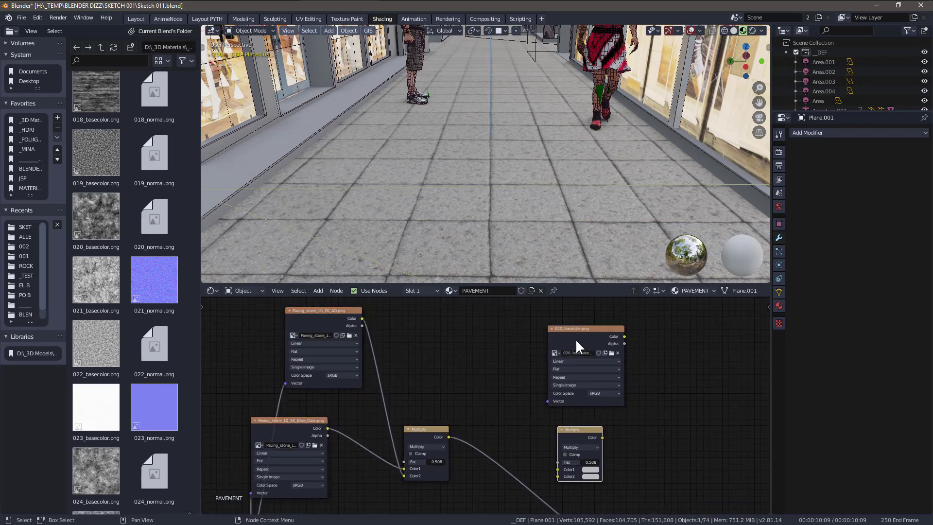
{"action": "left_click_drag", "start_coordinate": [582, 328], "coordinate": [556, 476]}
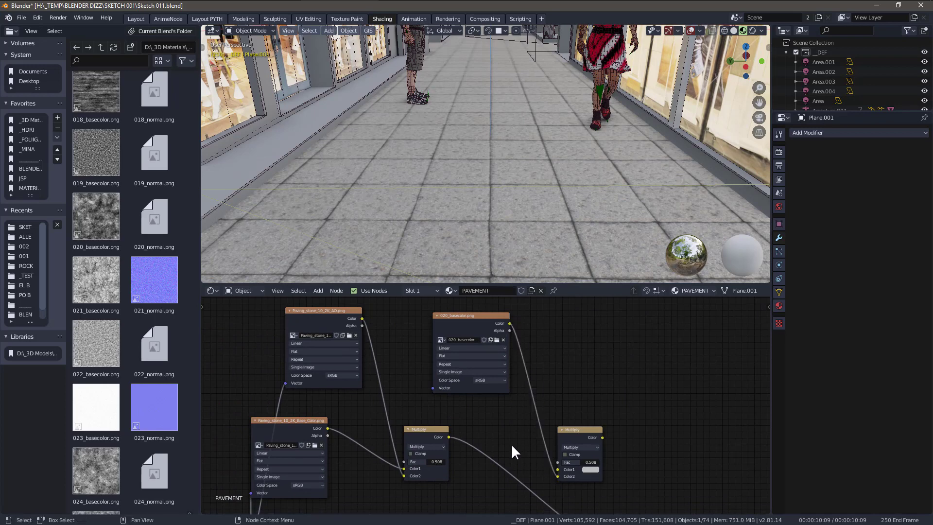
Feed the first Multiply node's result into the duplicate's Color1 and connect the duplicate's output to the Principled BSDF's Base Color.
{"action": "middle_click_drag", "start_coordinate": [511, 444], "coordinate": [525, 372]}
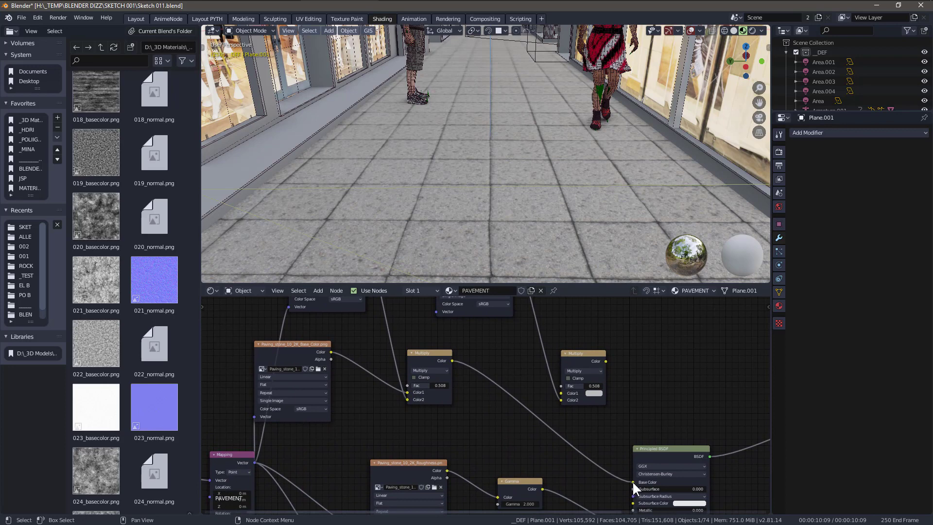
{"action": "left_click_drag", "start_coordinate": [632, 481], "coordinate": [561, 393]}
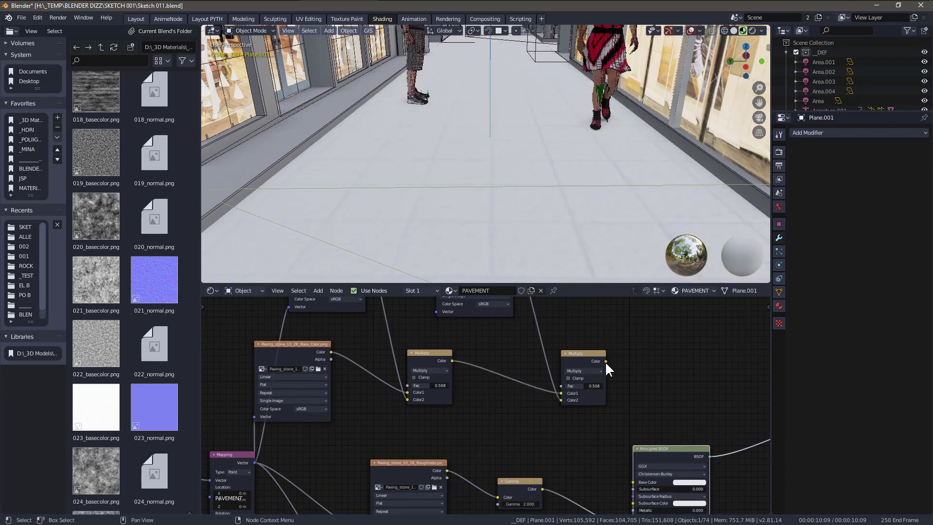
{"action": "left_click_drag", "start_coordinate": [605, 361], "coordinate": [628, 481]}
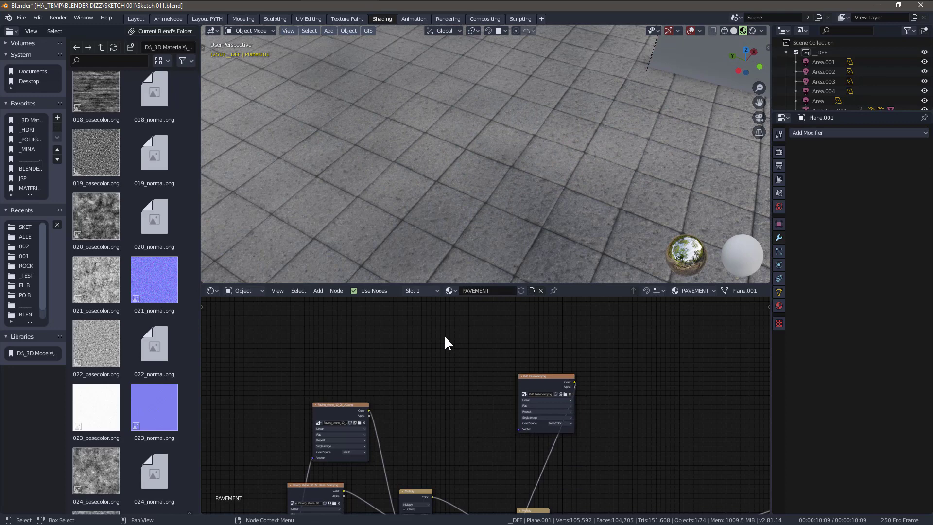
Add Texture Coordinate and Mapping nodes, using the UV output to drive the 020_basecolor texture's Vector through the Mapping node.
{"action": "key", "text": "q"}
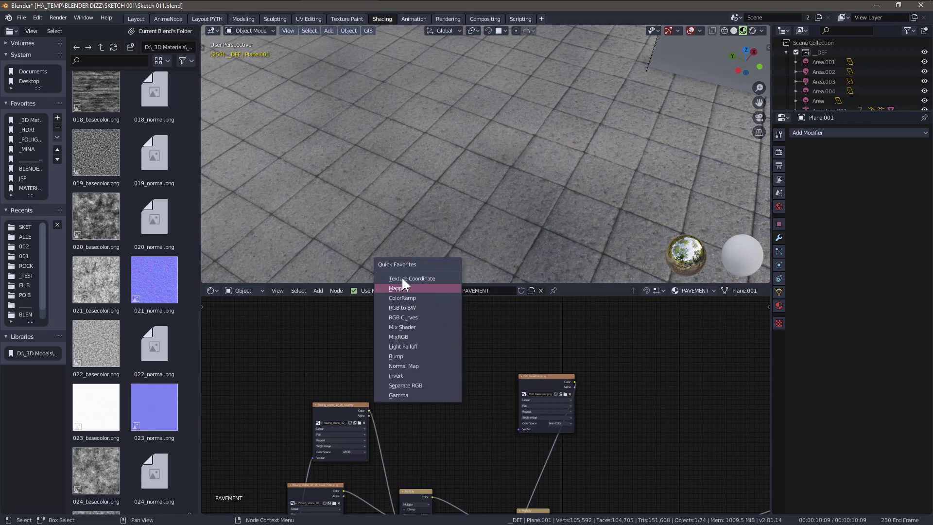
{"action": "left_click", "coordinate": [427, 276]}
{"action": "left_click", "coordinate": [401, 321]}
{"action": "key", "text": "q"}
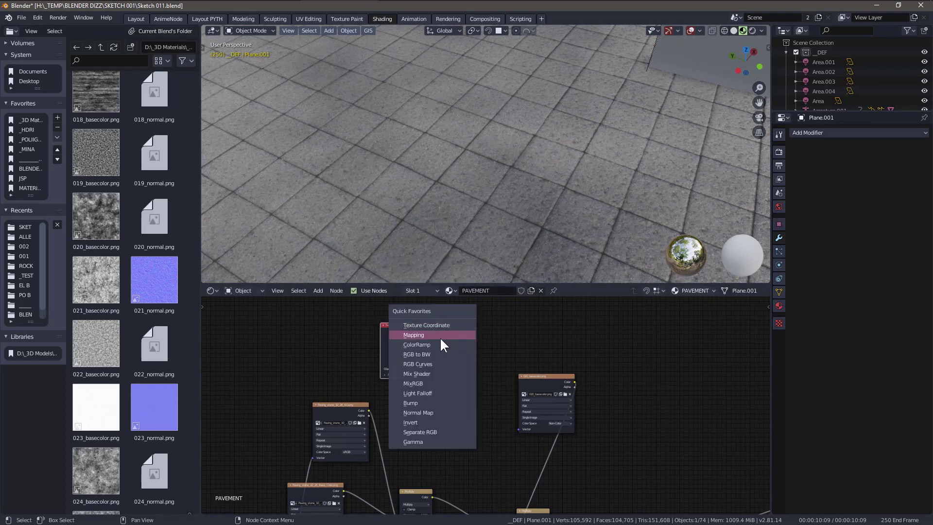
{"action": "left_click", "coordinate": [439, 335]}
{"action": "left_click_drag", "start_coordinate": [413, 341], "coordinate": [517, 429]}
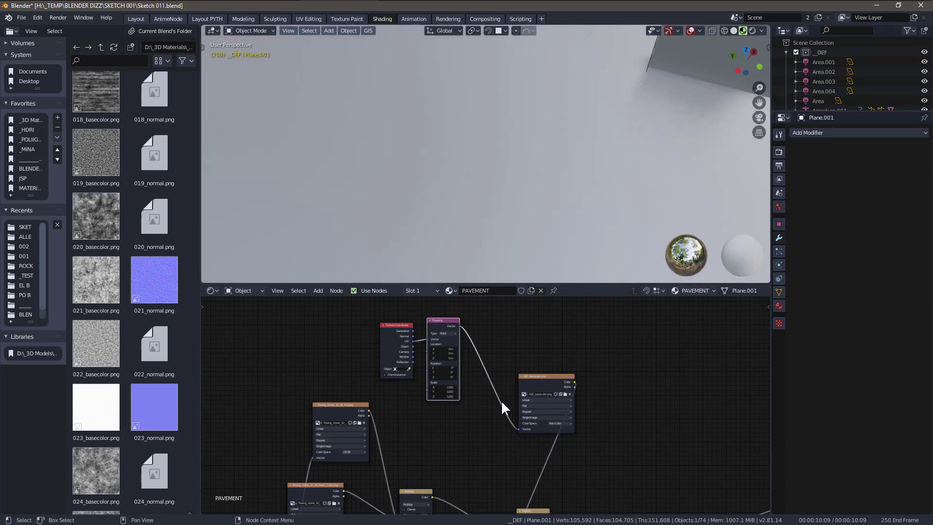
Check the paving textures' Mapping scale and compare it with the scale of the Mapping node driving 020_basecolor.
{"action": "scroll", "coordinate": [487, 380], "scroll_direction": "up", "scroll_amount": 1}
{"action": "middle_click_drag", "start_coordinate": [487, 380], "coordinate": [552, 337]}
{"action": "scroll", "coordinate": [500, 402], "scroll_direction": "down", "scroll_amount": 2}
{"action": "middle_click_drag", "start_coordinate": [474, 445], "coordinate": [548, 306]}
{"action": "scroll", "coordinate": [410, 494], "scroll_direction": "up", "scroll_amount": 4}
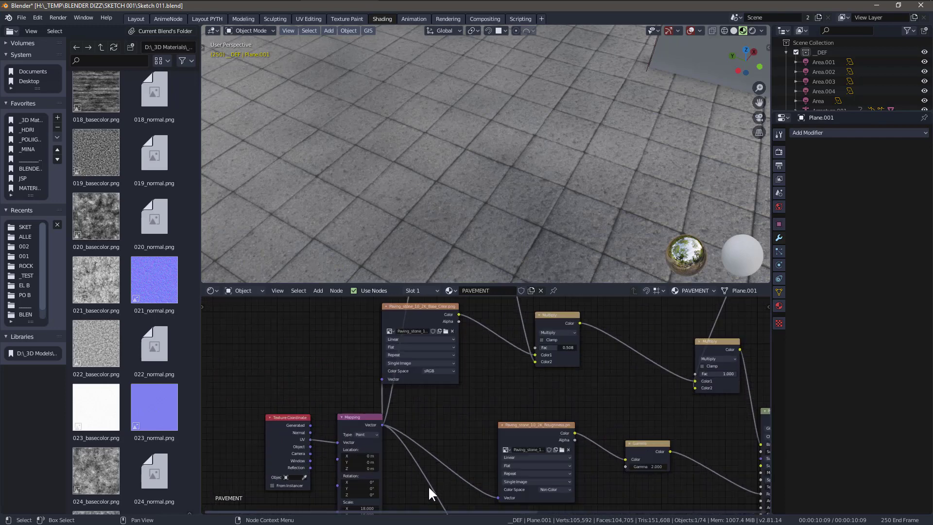
{"action": "middle_click_drag", "start_coordinate": [502, 323], "coordinate": [407, 494], "text": "shift"}
{"action": "scroll", "coordinate": [484, 406], "scroll_direction": "down", "scroll_amount": 5}
{"action": "middle_click_drag", "start_coordinate": [521, 373], "coordinate": [401, 498], "text": "shift"}
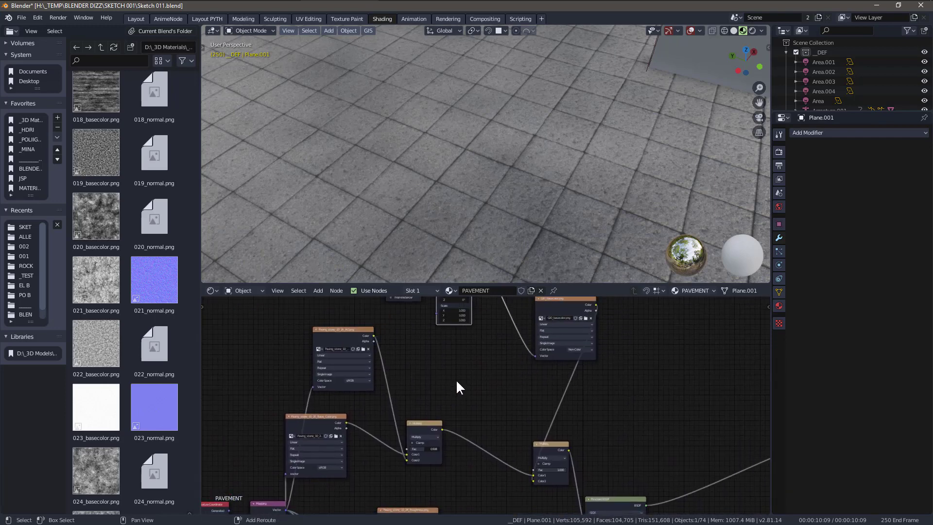
{"action": "middle_click_drag", "start_coordinate": [456, 385], "coordinate": [473, 432], "text": "shift"}
{"action": "scroll", "coordinate": [442, 415], "scroll_direction": "up", "scroll_amount": 2}
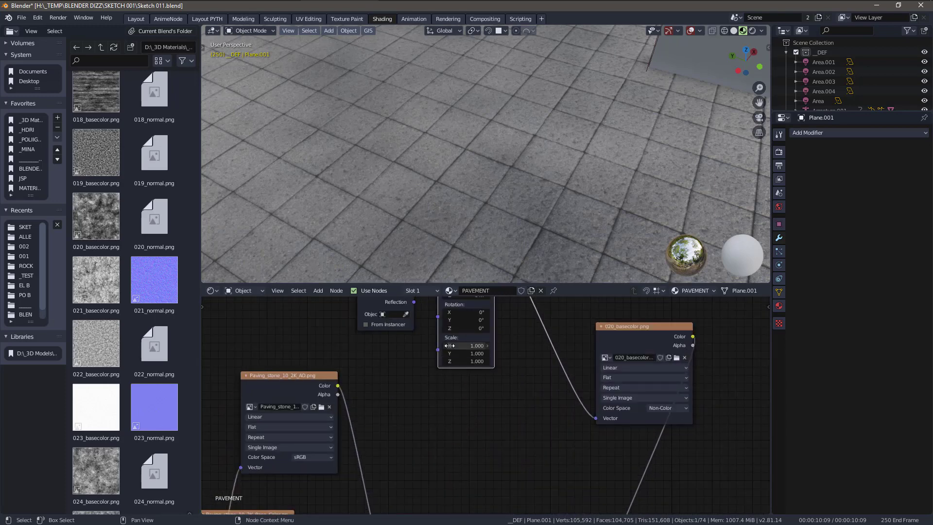
Set the 020_basecolor Mapping node's scale to 5 on X, Y and Z, and view the floor through the scene camera.
{"action": "left_click_drag", "start_coordinate": [449, 345], "coordinate": [450, 361]}
{"action": "type", "text": "5"}
{"action": "key", "text": "Return"}
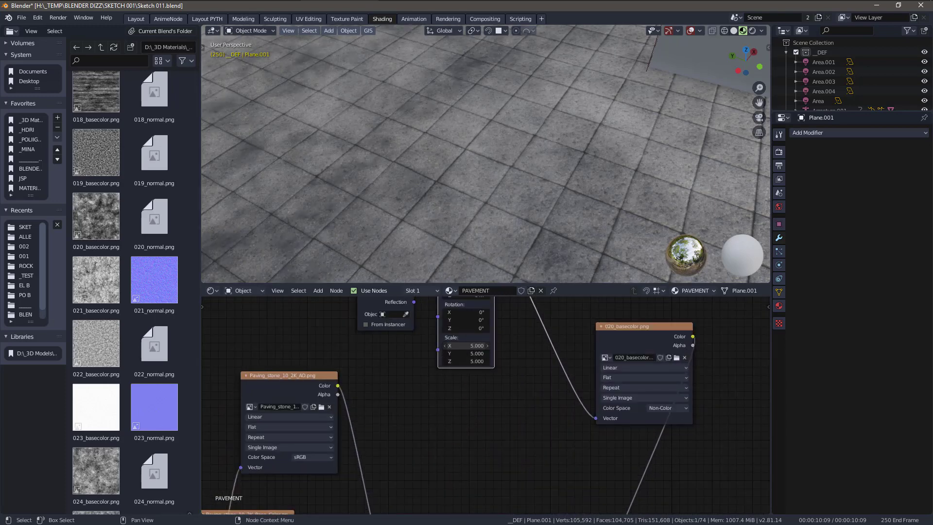
{"action": "middle_click_drag", "start_coordinate": [488, 146], "coordinate": [466, 27]}
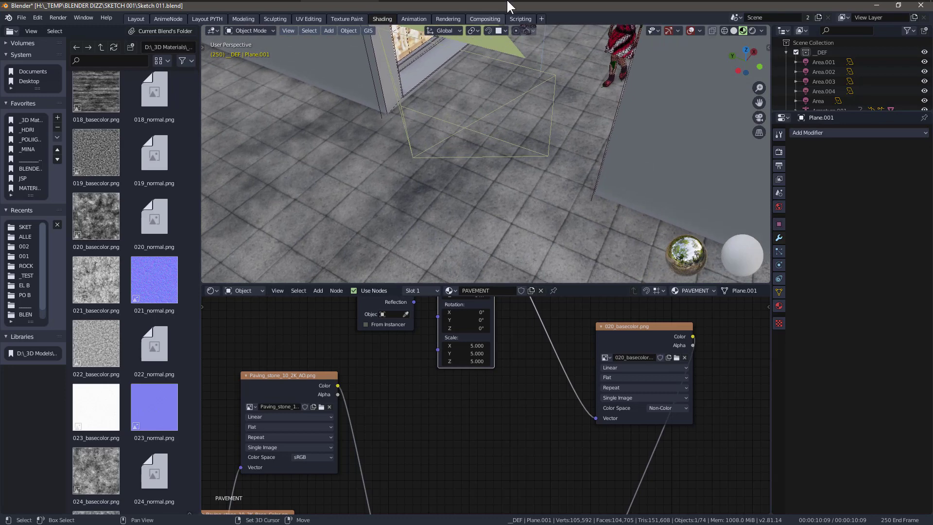
{"action": "mouse_move", "coordinate": [507, 5]}
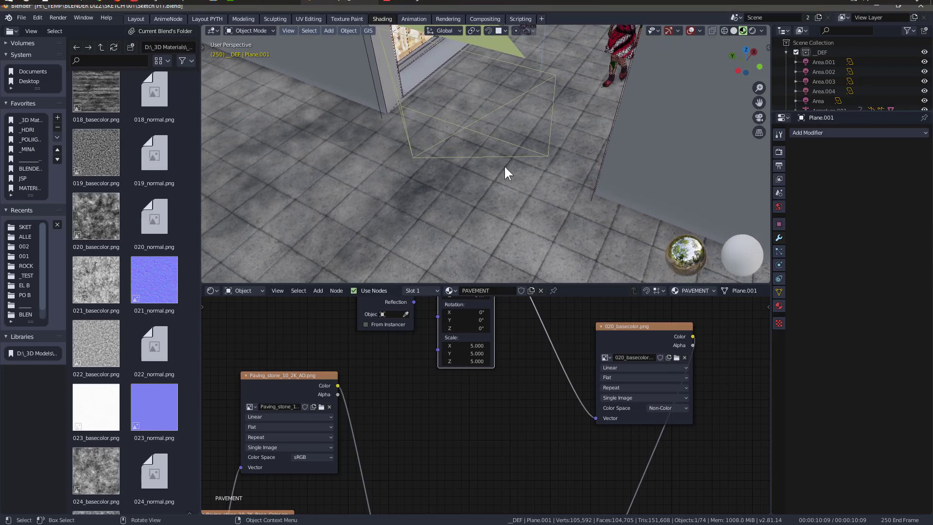
{"action": "key", "text": "KP_0"}
{"action": "scroll", "coordinate": [497, 174], "scroll_direction": "up", "scroll_amount": 4}
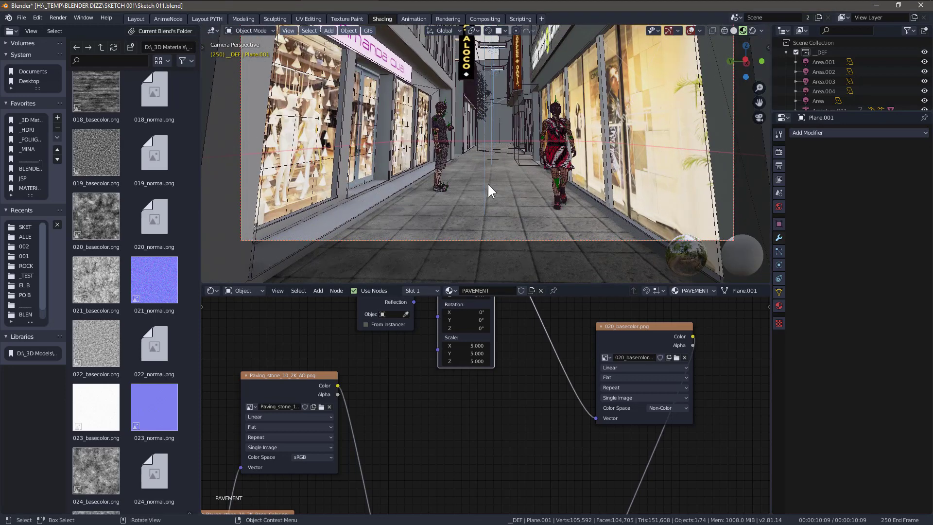
Lower the second Multiply node's Fac to about 0.817 to soften the grunge map over the paving color.
{"action": "middle_click_drag", "start_coordinate": [534, 346], "coordinate": [540, 411]}
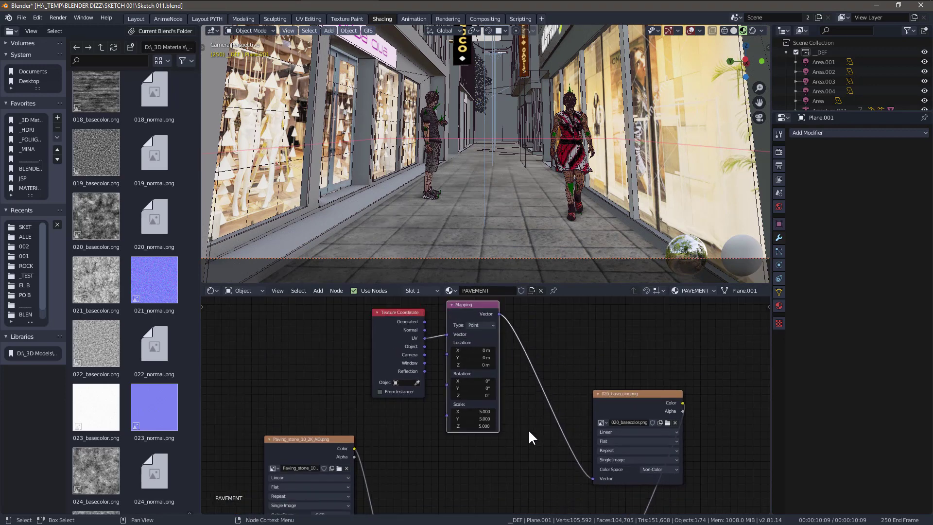
{"action": "scroll", "coordinate": [528, 429], "scroll_direction": "down", "scroll_amount": 3}
{"action": "scroll", "coordinate": [520, 310], "scroll_direction": "down", "scroll_amount": 3, "text": "shift"}
{"action": "scroll", "coordinate": [521, 332], "scroll_direction": "up", "scroll_amount": 5}
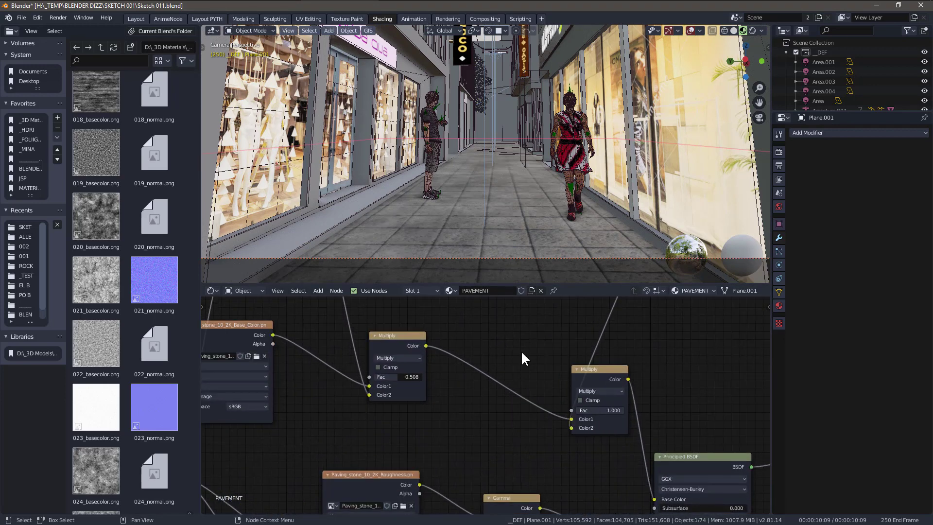
{"action": "mouse_move", "coordinate": [617, 402]}
{"action": "left_mouse_down"}
{"action": "mouse_move", "coordinate": [594, 402]}
{"action": "mouse_move", "coordinate": [605, 402]}
{"action": "left_mouse_up"}
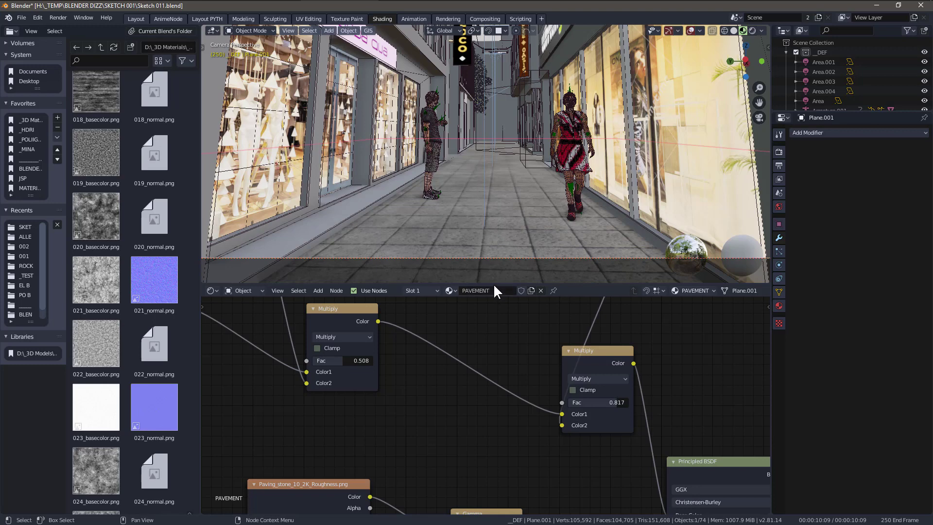
Hide the overlays in an enlarged 3D viewport and save the file.
{"action": "left_click_drag", "start_coordinate": [494, 285], "coordinate": [492, 335]}
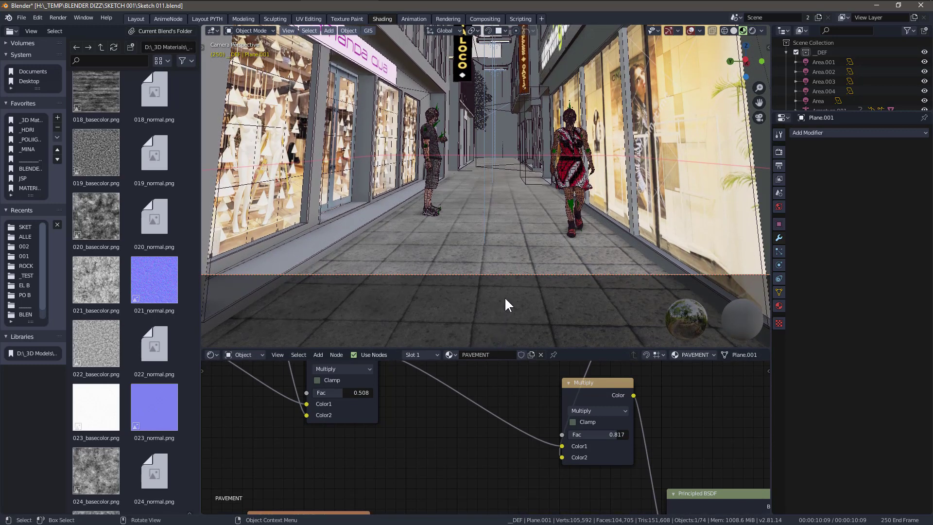
{"action": "key", "text": "shift+alt+z"}
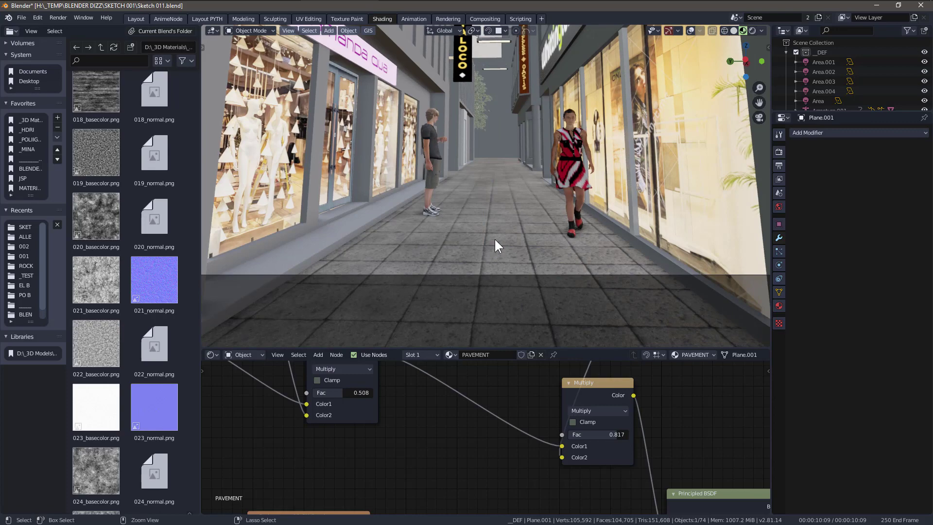
{"action": "key", "text": "ctrl+s"}
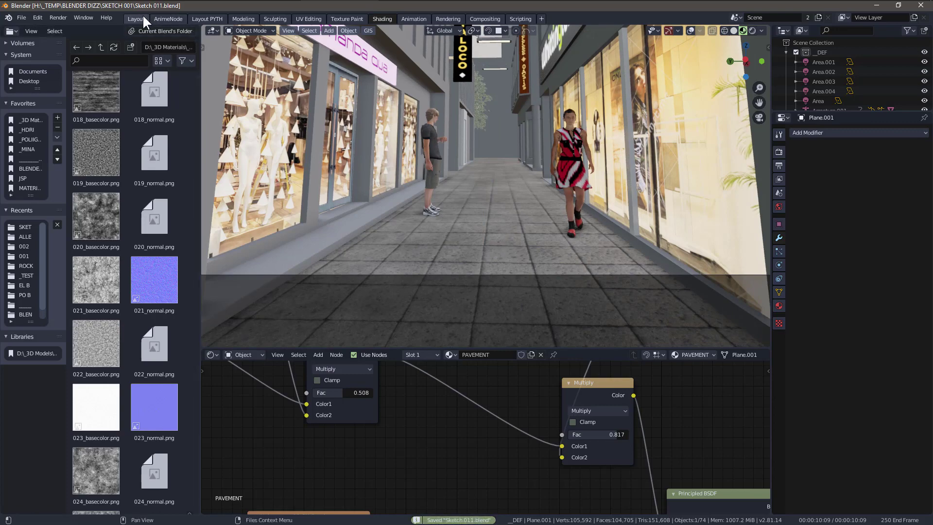
Switch to the Layout workspace and preview the full camera frame in Rendered shading with overlays hidden.
{"action": "left_click", "coordinate": [143, 19]}
{"action": "mouse_move", "coordinate": [456, 267]}
{"action": "middle_mouse_down"}
{"action": "mouse_move", "coordinate": [466, 274]}
{"action": "mouse_move", "coordinate": [465, 258]}
{"action": "mouse_move", "coordinate": [456, 274]}
{"action": "middle_mouse_up"}
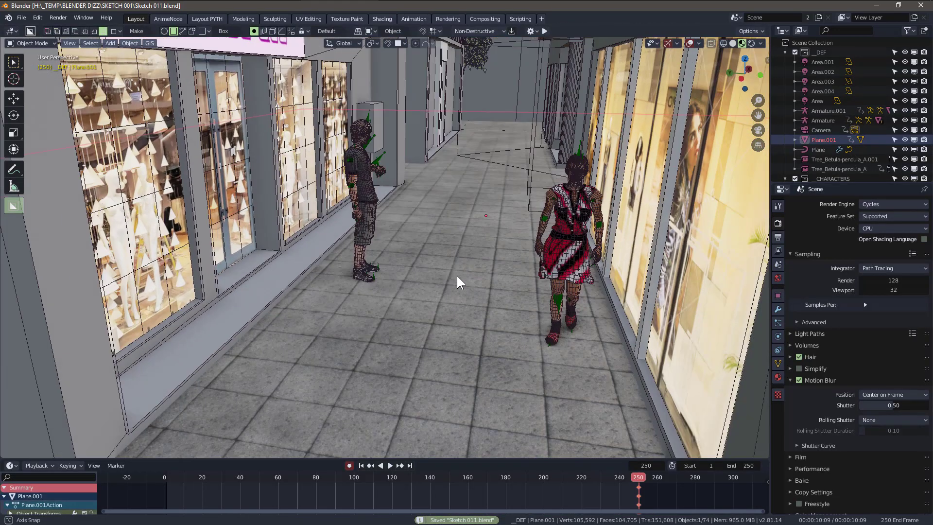
{"action": "scroll", "coordinate": [457, 275], "scroll_direction": "down", "scroll_amount": 10}
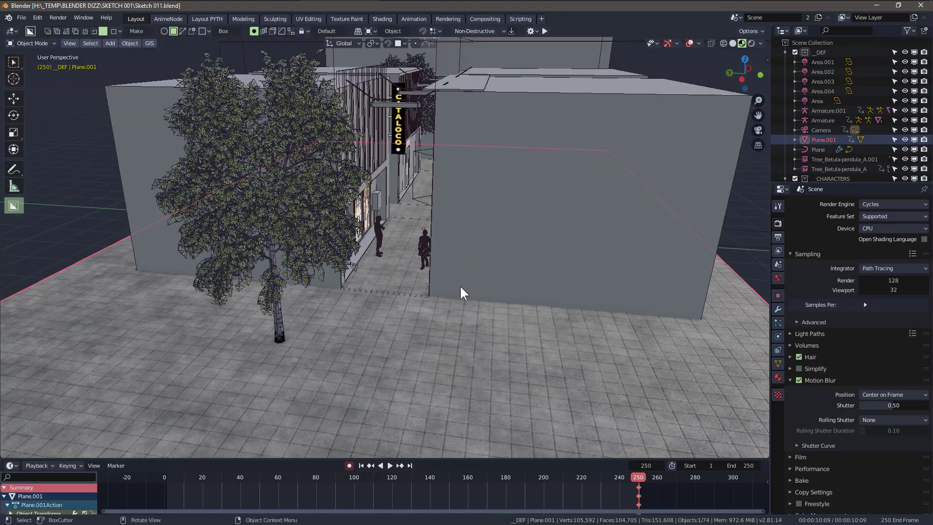
{"action": "scroll", "coordinate": [459, 286], "scroll_direction": "down", "scroll_amount": 3}
{"action": "middle_click_drag", "start_coordinate": [459, 286], "coordinate": [409, 273]}
{"action": "scroll", "coordinate": [352, 240], "scroll_direction": "up", "scroll_amount": 6}
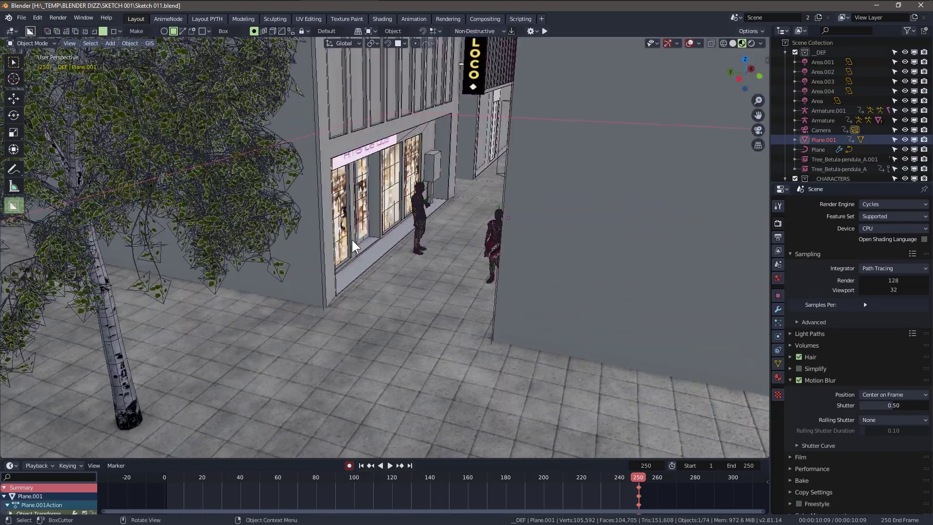
{"action": "key", "text": "KP_0"}
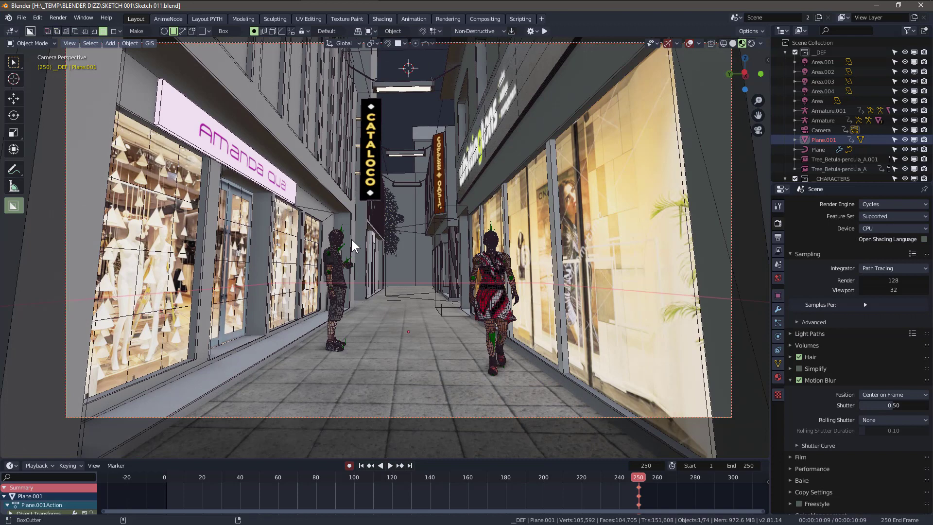
{"action": "key", "text": "Home"}
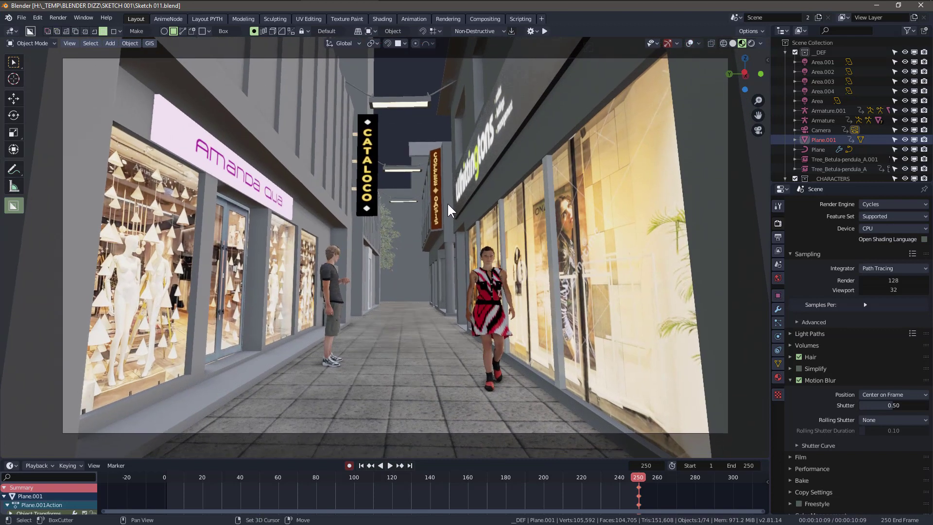
{"action": "left_click", "coordinate": [750, 44]}
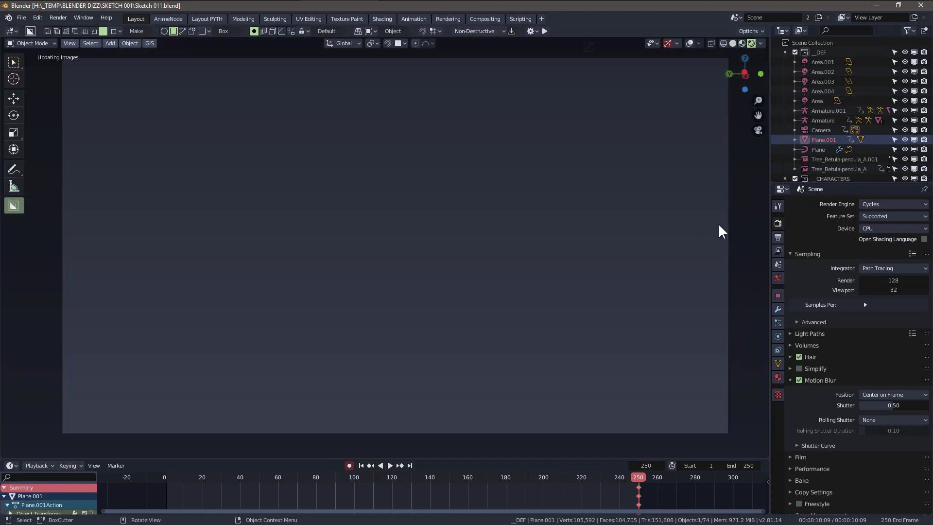